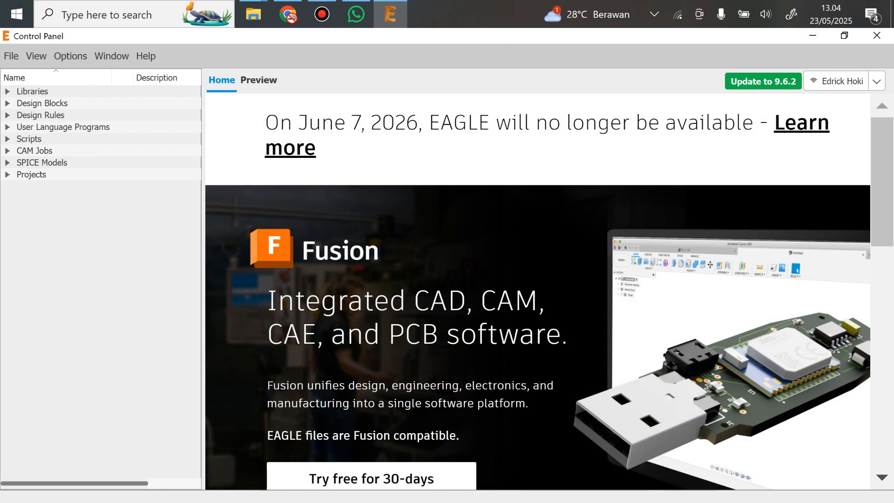
Create a new project and name it Line Follwer
left_click(11, 56)
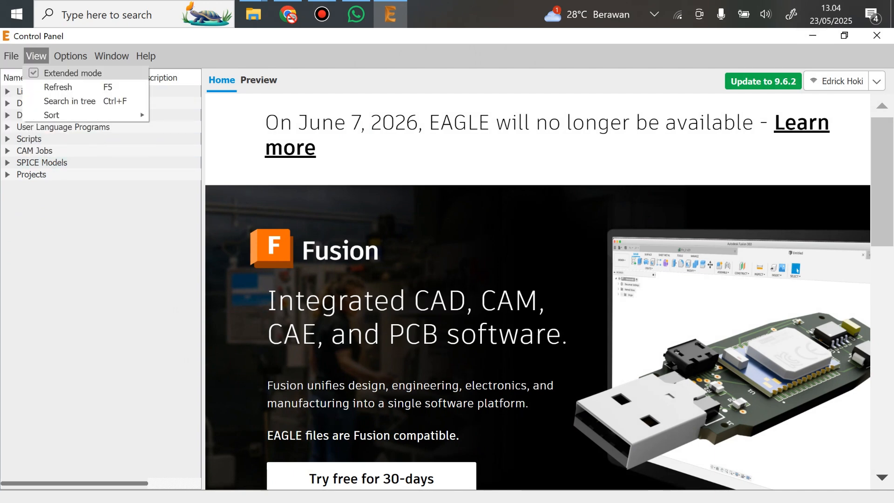
mouse_move(69, 73)
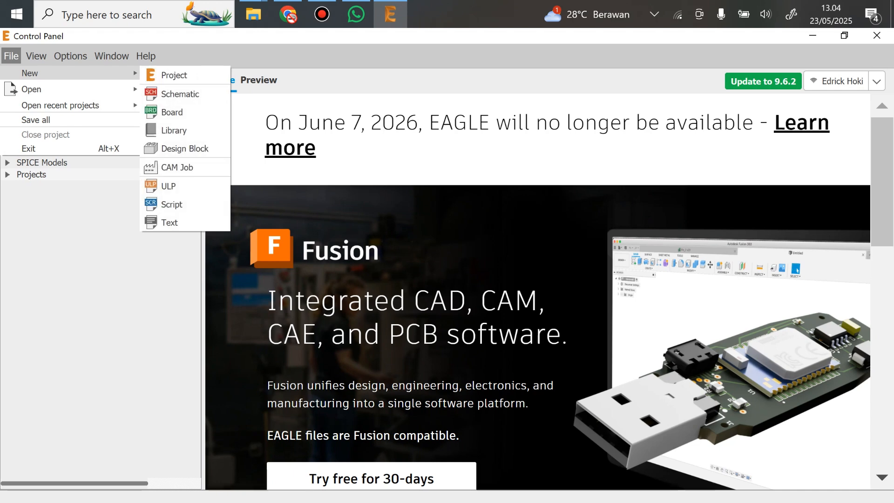
left_click(175, 75)
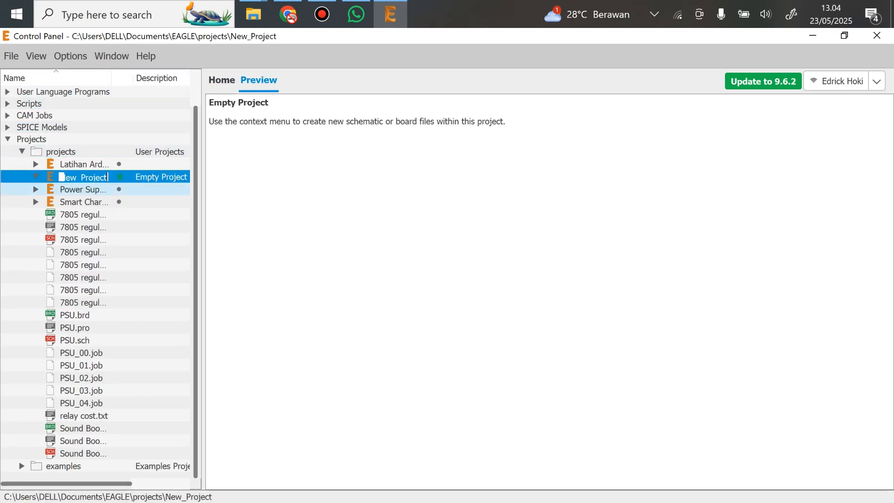
type("Robot")
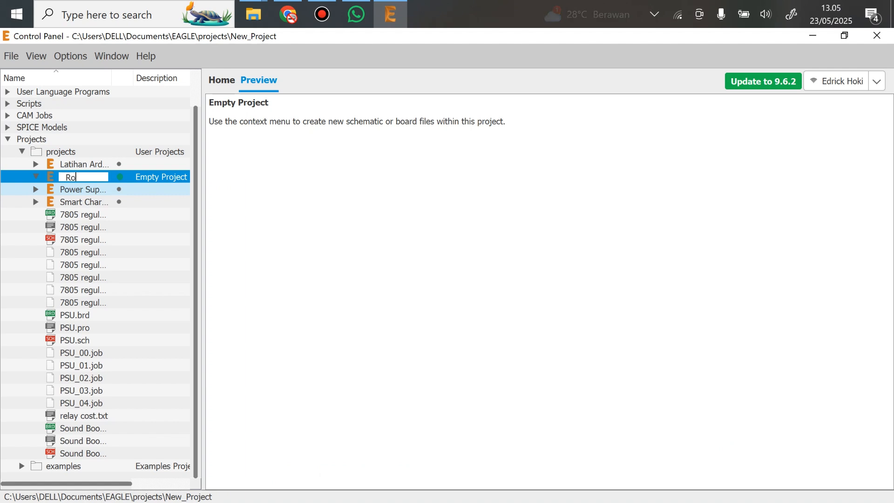
key("BackSpace")
key("BackSpace")
key("BackSpace")
key("BackSpace")
key("BackSpace")
type("Line Follwer")
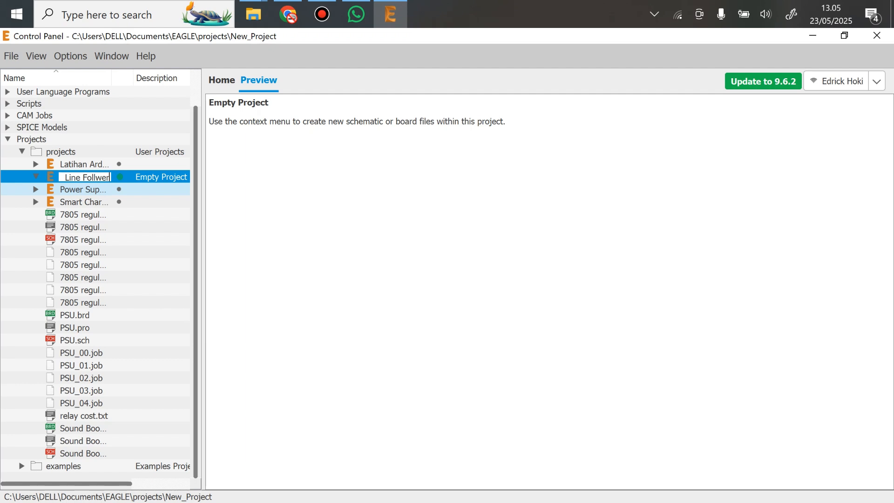
key("Return")
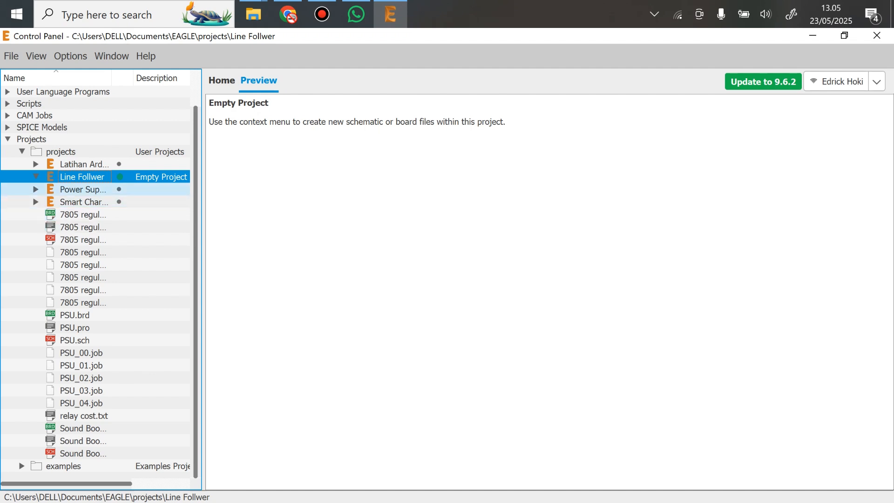
Create a new library inside the Line Follwer project
right_click(105, 176)
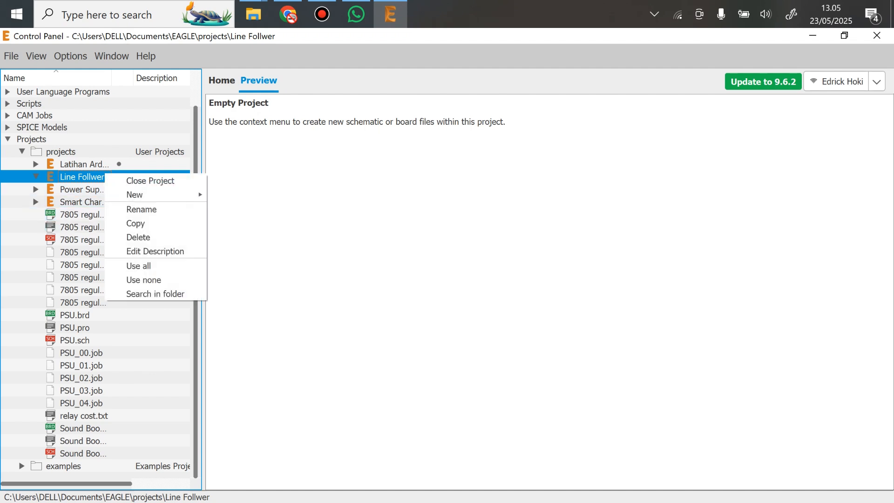
mouse_move(139, 195)
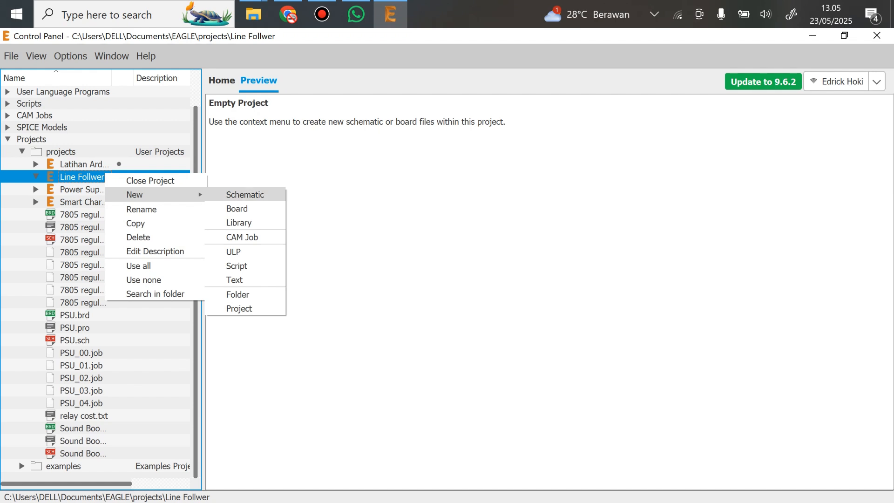
left_click(245, 195)
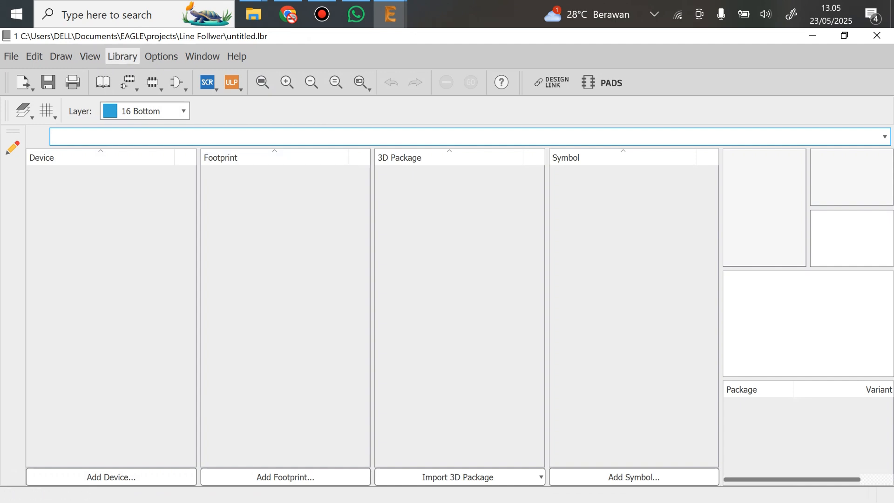
Add a new symbol named BATTERY2S to the library and confirm its creation
left_click(122, 56)
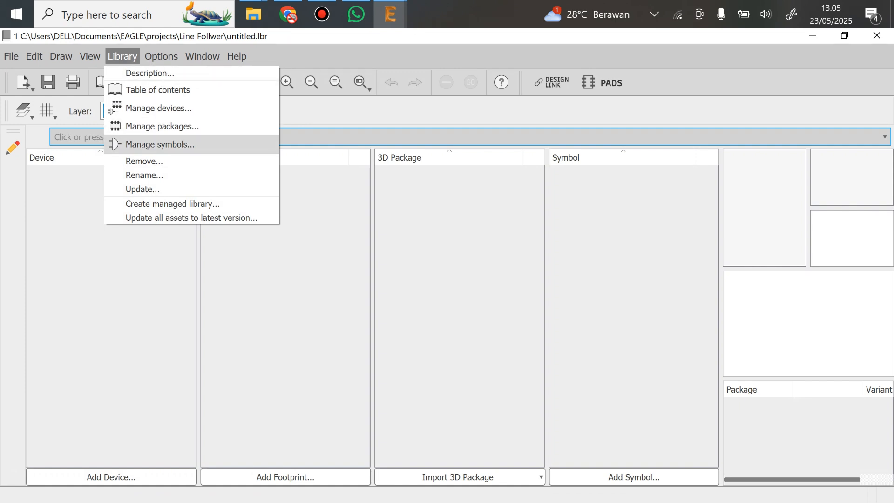
left_click(159, 144)
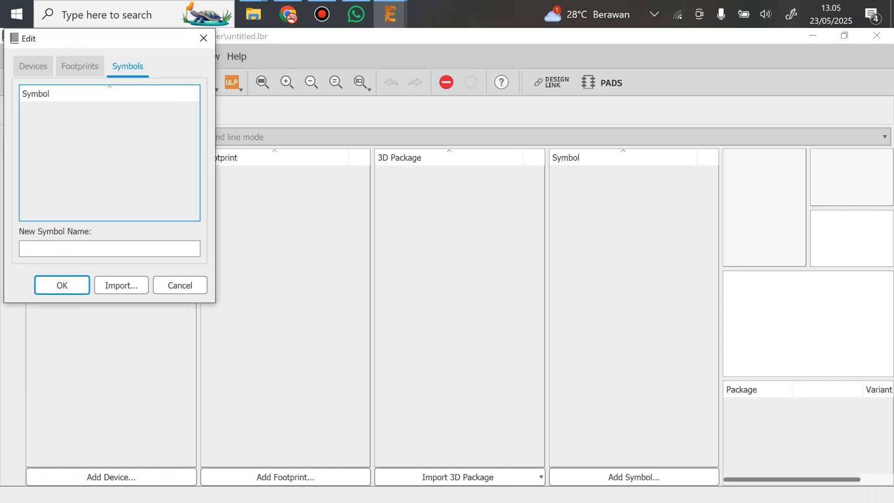
left_click(109, 248)
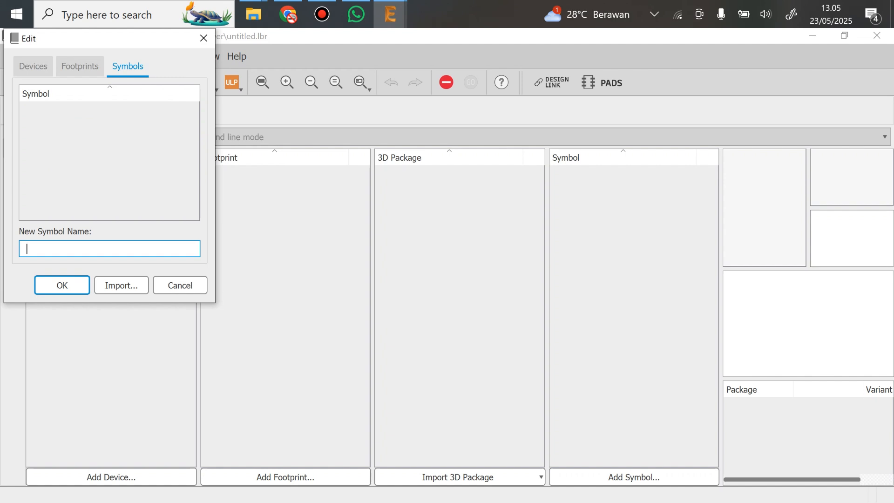
type("BATTER")
type("Y")
type("HO")
key("BackSpace")
key("BackSpace")
type("2S")
key("Return")
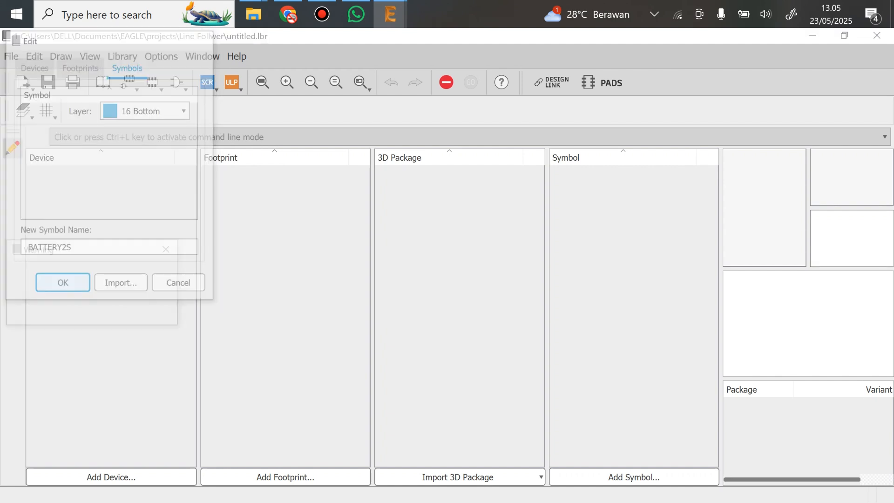
key("Return")
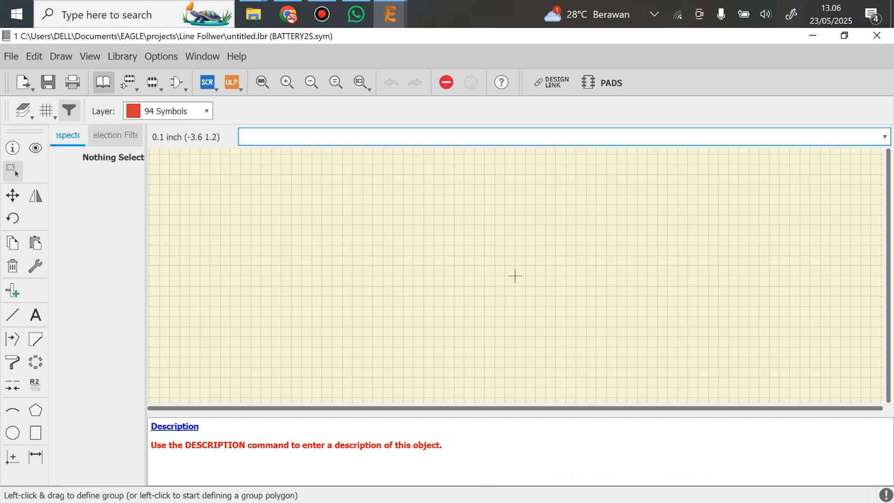
Set the symbol editor's grid unit to mm and its size to 1
left_click(90, 56)
key("Down")
key("Return")
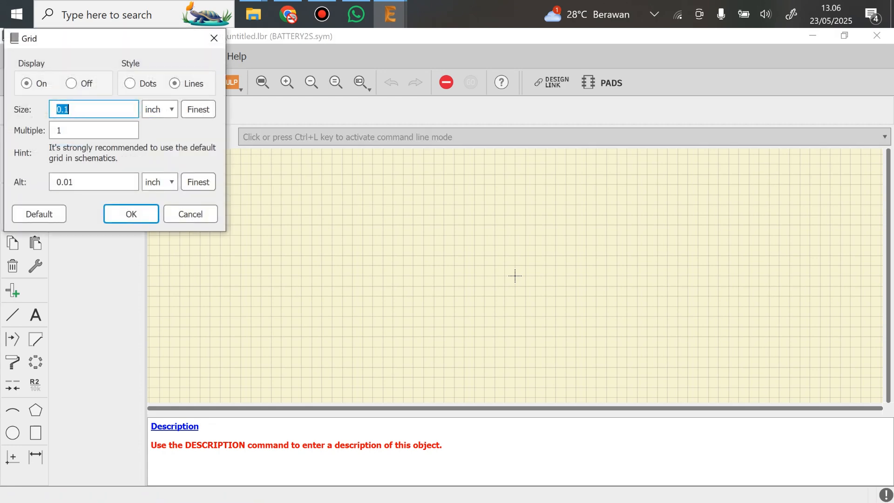
left_click(70, 109)
left_click_drag(70, 110, 55, 109)
left_click(160, 109)
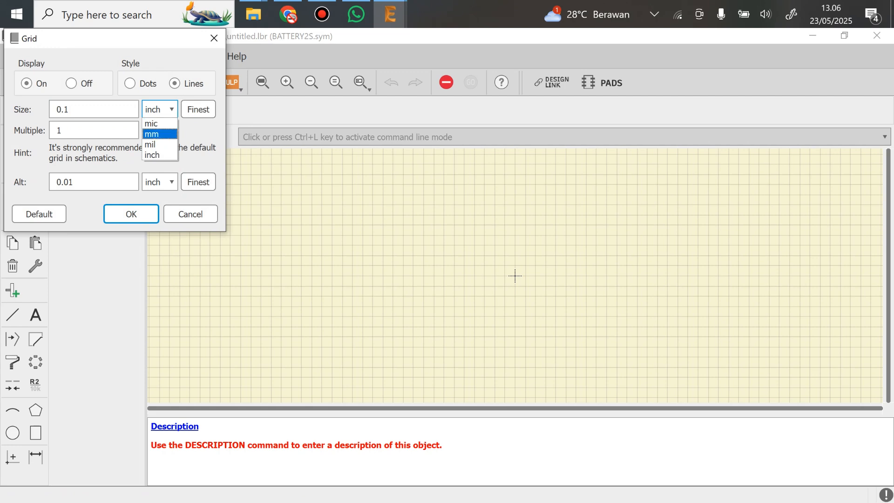
left_click(152, 134)
left_click_drag(77, 109, 55, 109)
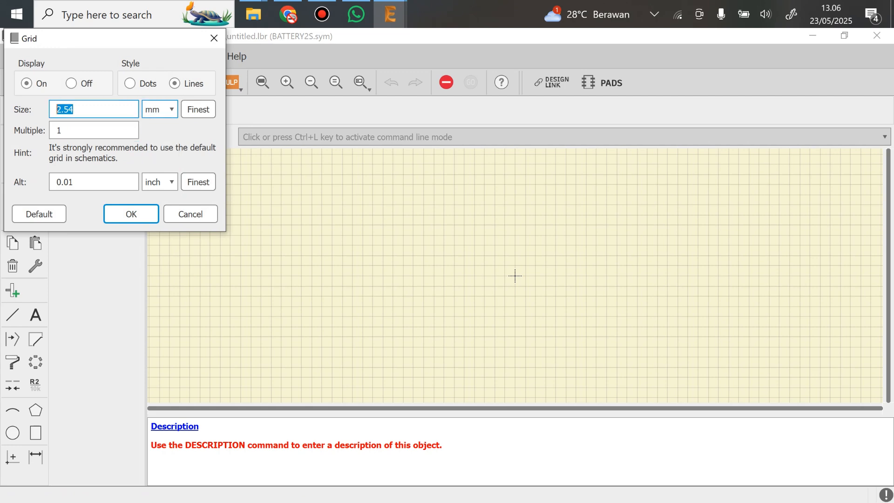
type("1")
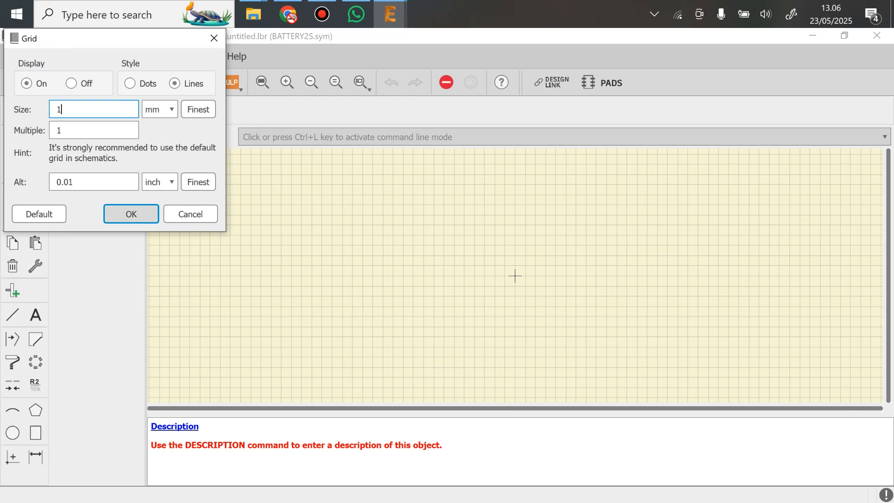
key("Return")
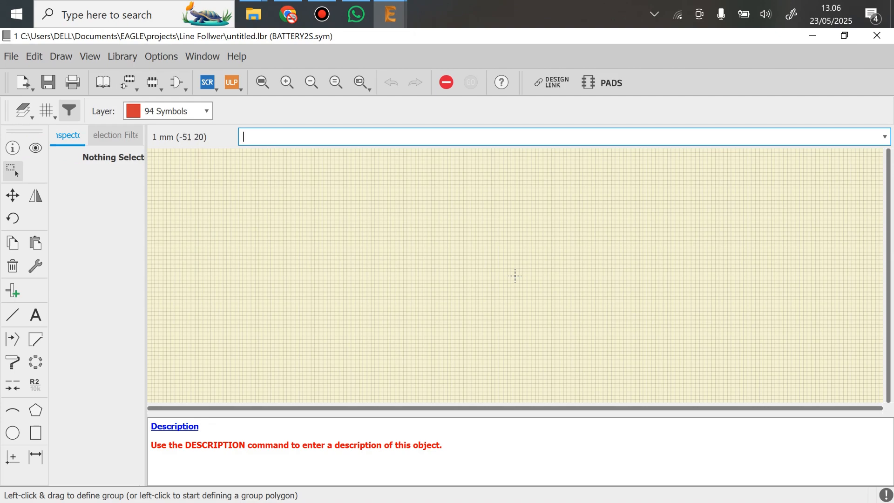
scroll(692, 320, "up", 4)
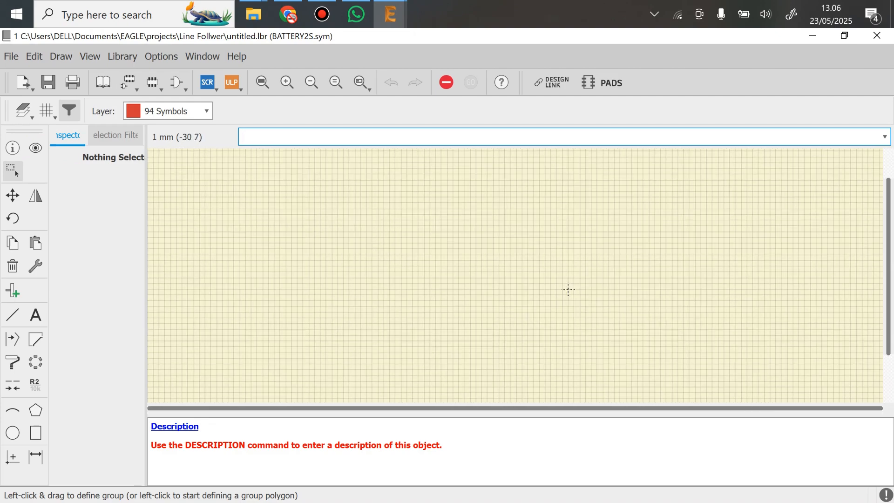
scroll(694, 321, "up", 2)
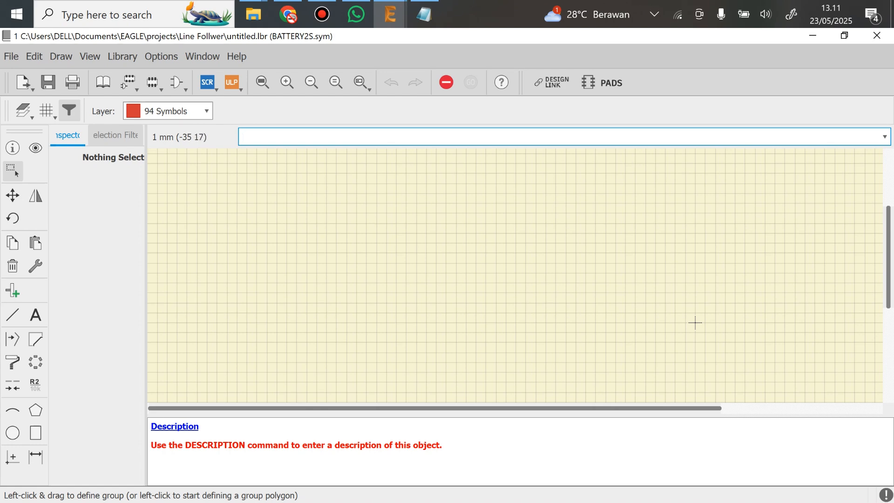
Open the photo Hasil pengukuran.jpg, examine the battery holder's dimensions in the sketch, and return to the symbol editor in EAGLE
mouse_move(253, 14)
left_click(329, 88)
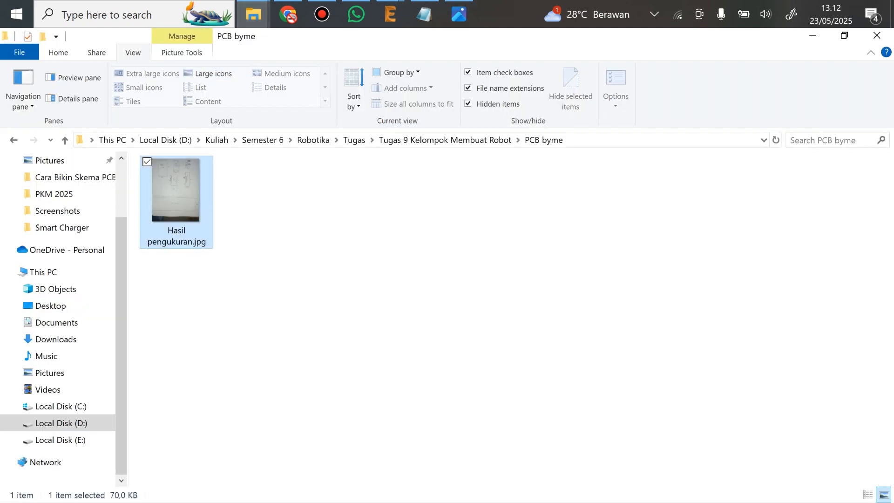
left_click(390, 14)
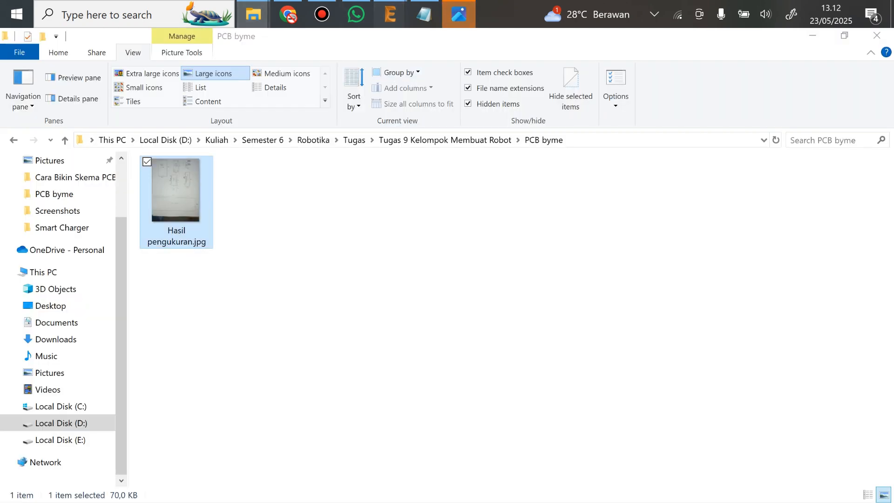
left_click(468, 84)
left_click(458, 14)
scroll(403, 224, "up", 5)
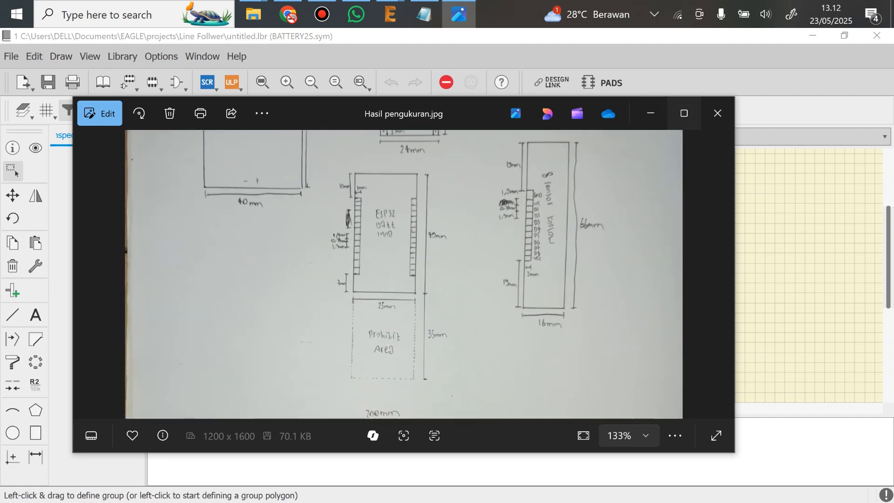
left_click(684, 113)
scroll(470, 193, "up", 1)
scroll(442, 186, "down", 1)
left_click_drag(440, 186, 443, 338)
scroll(324, 183, "up", 2)
scroll(325, 183, "down", 2)
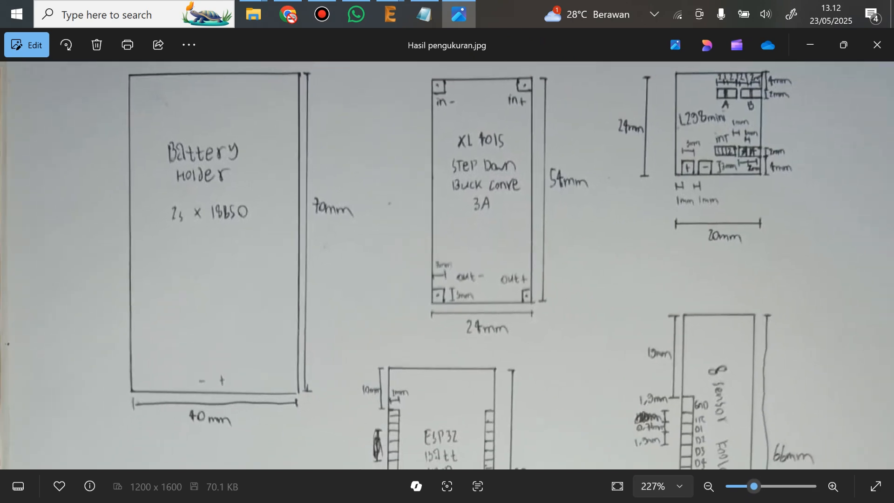
left_click(810, 45)
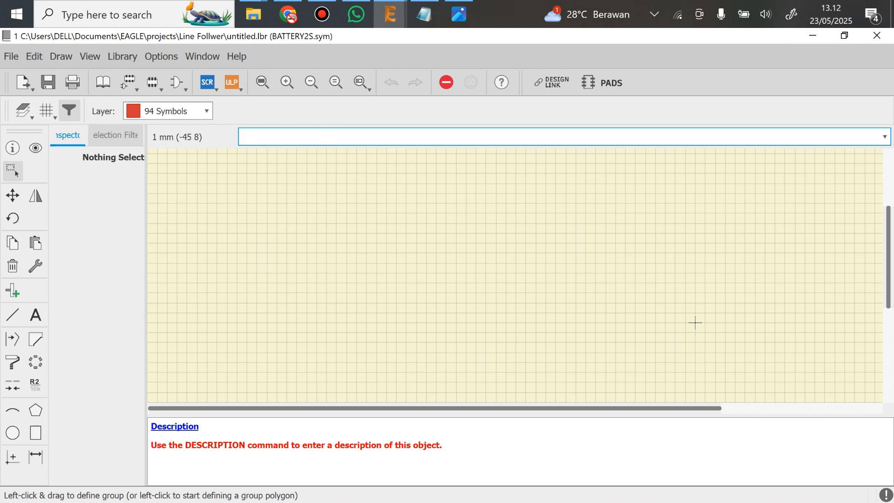
Draw the battery holder outline with lines on layer 94 Symbols as a 70 by 40 mm rectangle with its lower-left corner at the origin
left_click(13, 315)
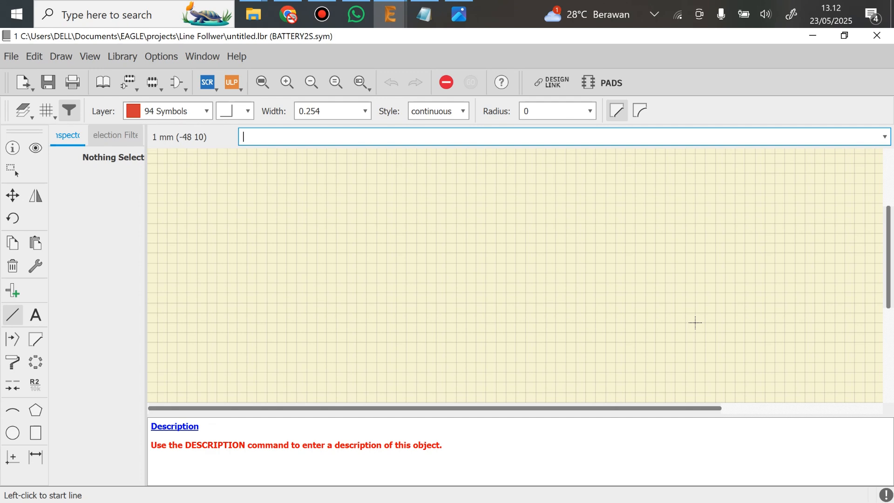
scroll(695, 322, "down", 2)
left_click(560, 280)
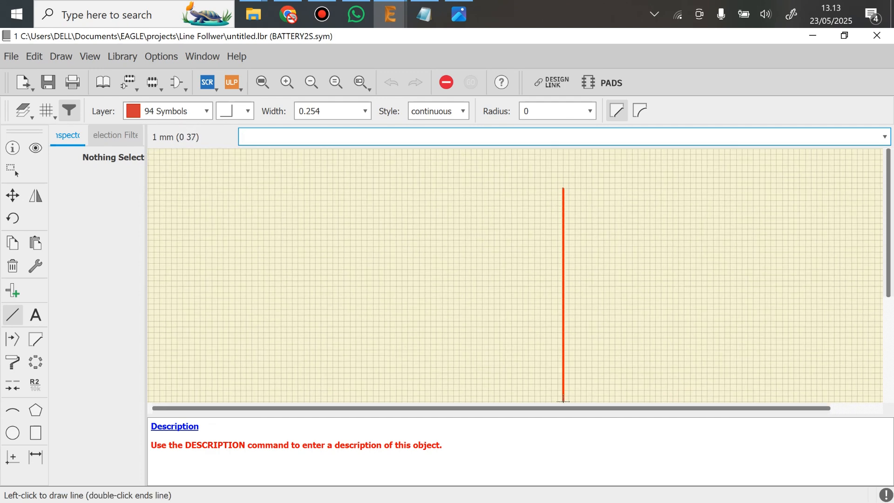
left_click(459, 182)
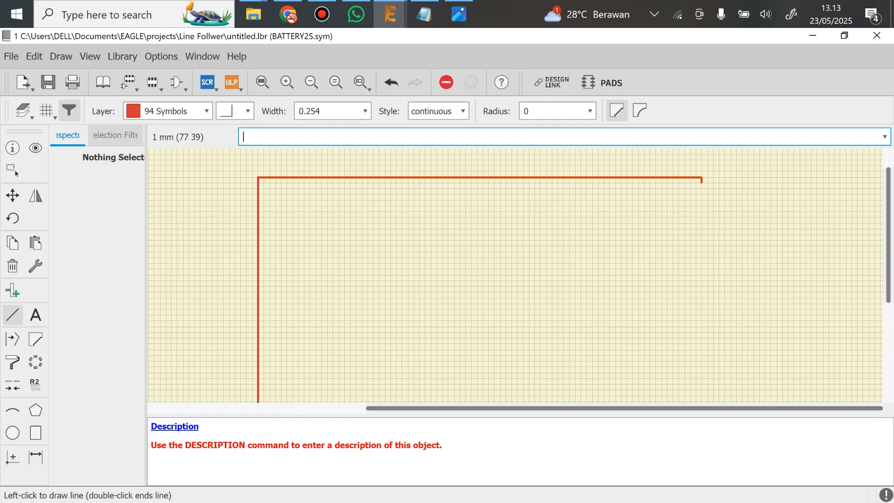
left_click(661, 178)
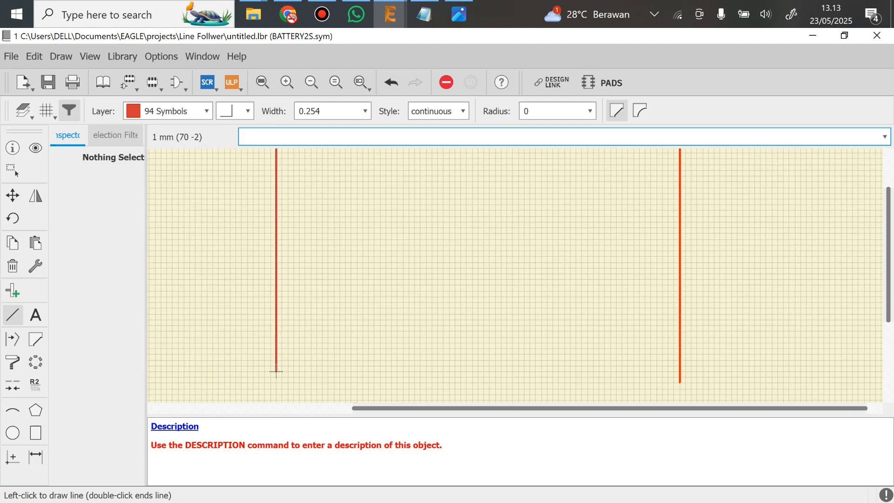
left_click(680, 377)
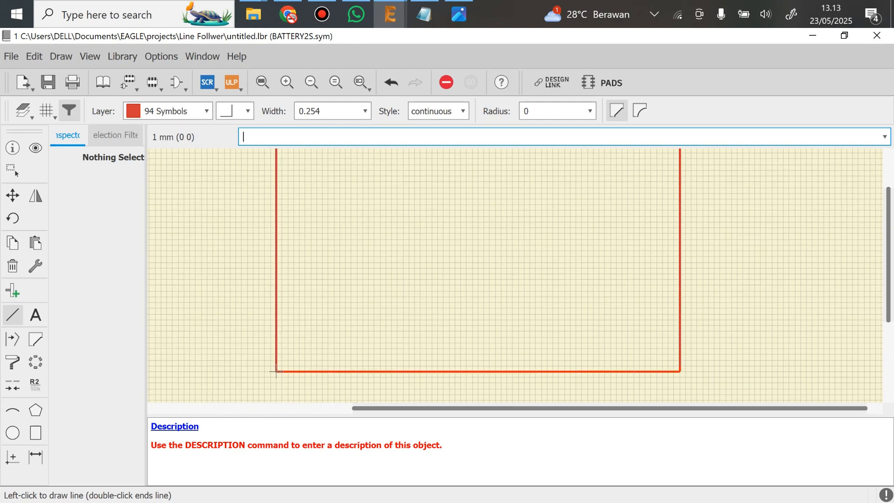
key("Escape")
scroll(523, 274, "down", 1)
middle_click_drag(533, 244, 536, 263)
scroll(559, 274, "up", 1)
scroll(555, 274, "down", 1)
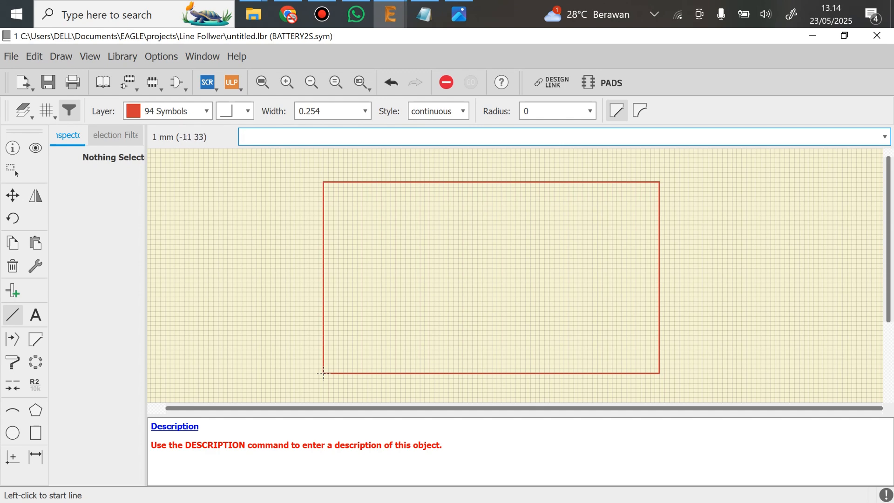
scroll(324, 373, "up", 5)
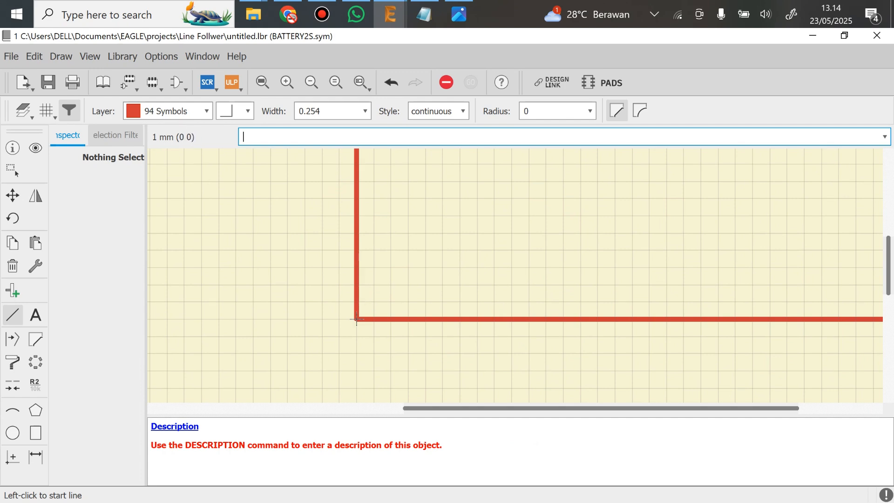
scroll(373, 312, "down", 2)
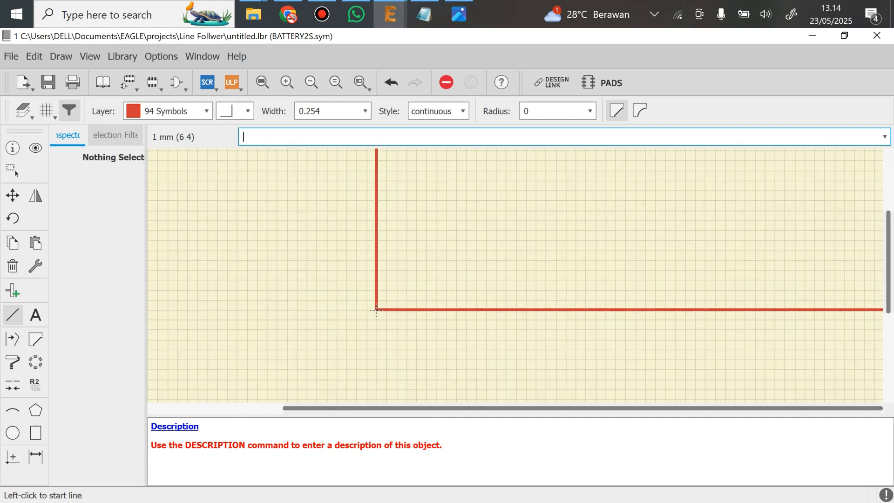
middle_click_drag(377, 309, 352, 399)
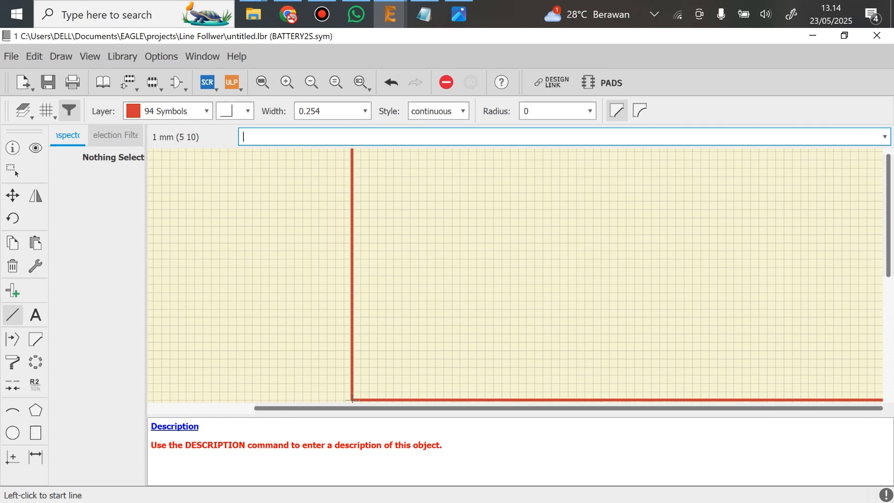
middle_click_drag(353, 399, 344, 295)
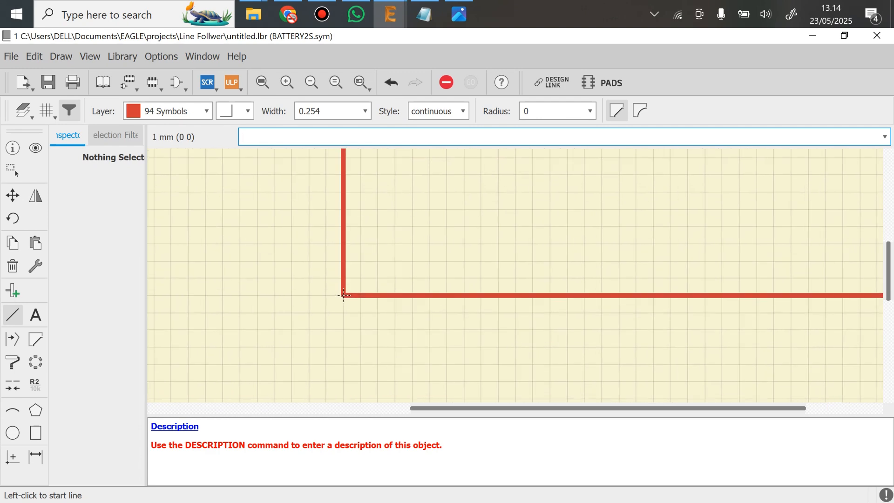
left_click(344, 295)
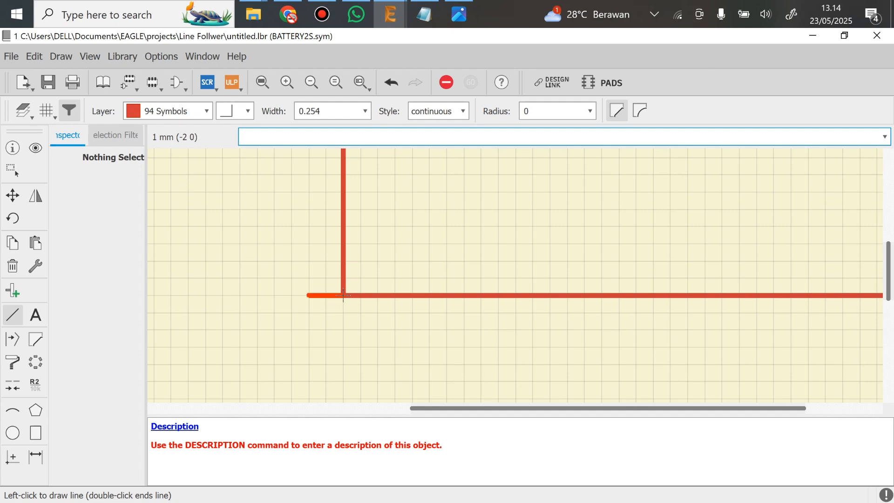
key("Escape")
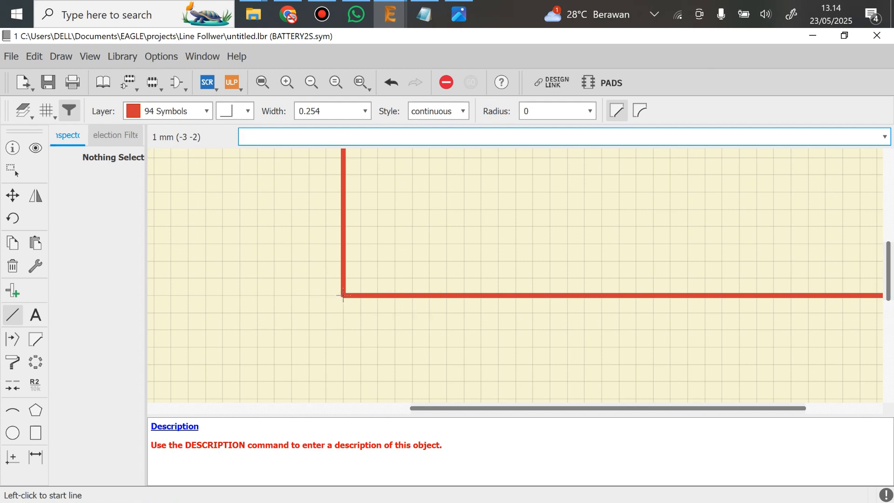
Place the text "Battery Holder" on layer 94 Symbols near the centre of the battery holder outline
scroll(449, 310, "down", 2)
middle_click_drag(520, 214, 429, 299)
scroll(438, 299, "down", 1)
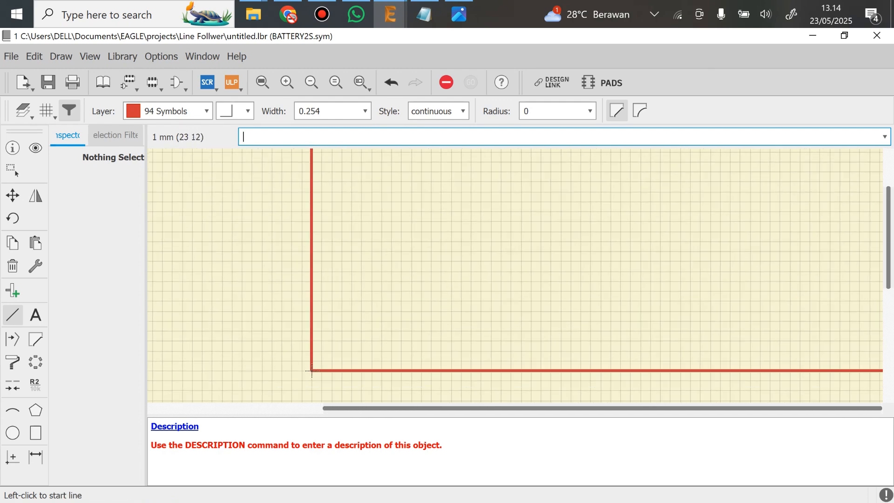
scroll(541, 248, "down", 1)
middle_click_drag(550, 241, 444, 295)
scroll(468, 261, "down", 1)
middle_click_drag(496, 255, 462, 280)
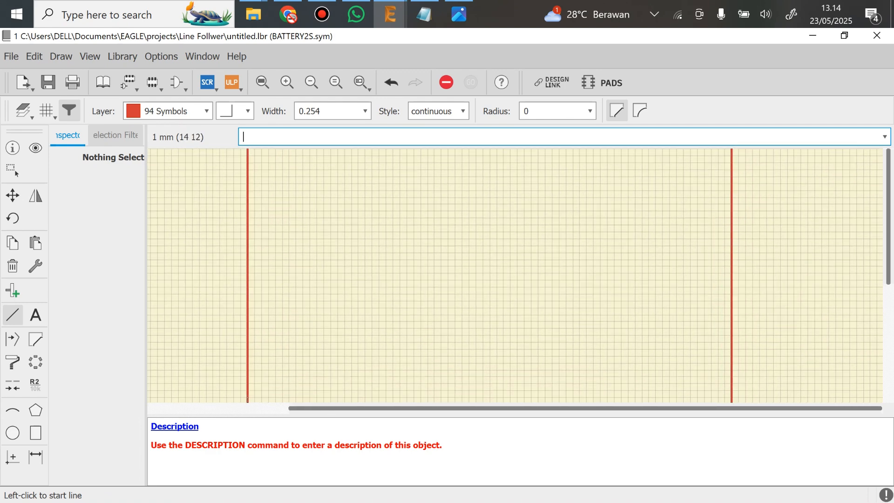
scroll(381, 293, "down", 1)
middle_click_drag(459, 242, 448, 242)
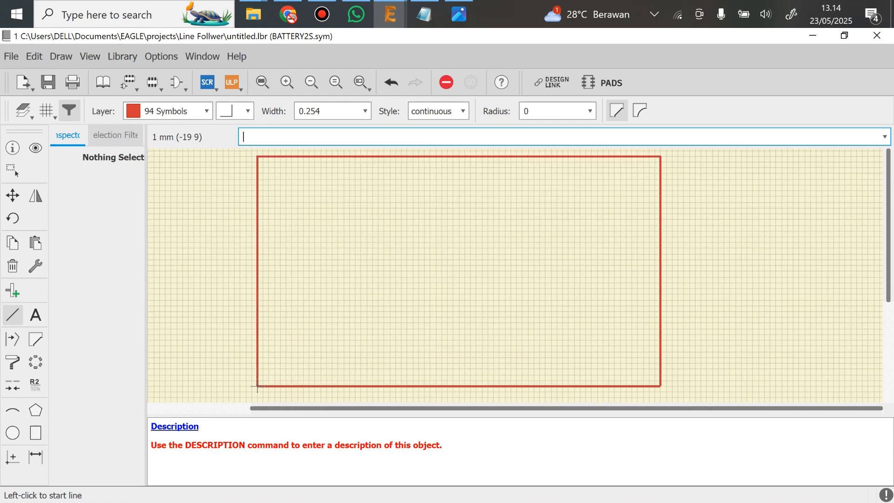
left_click(36, 315)
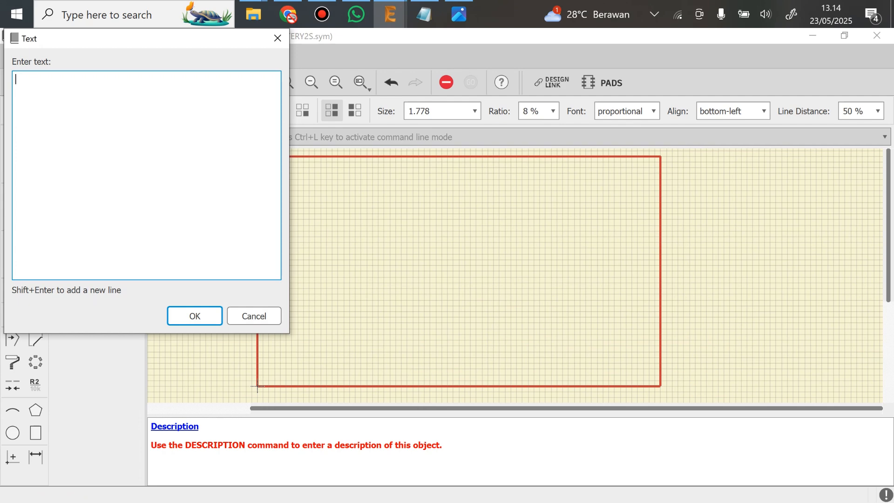
type("Battery Holder")
key("Return")
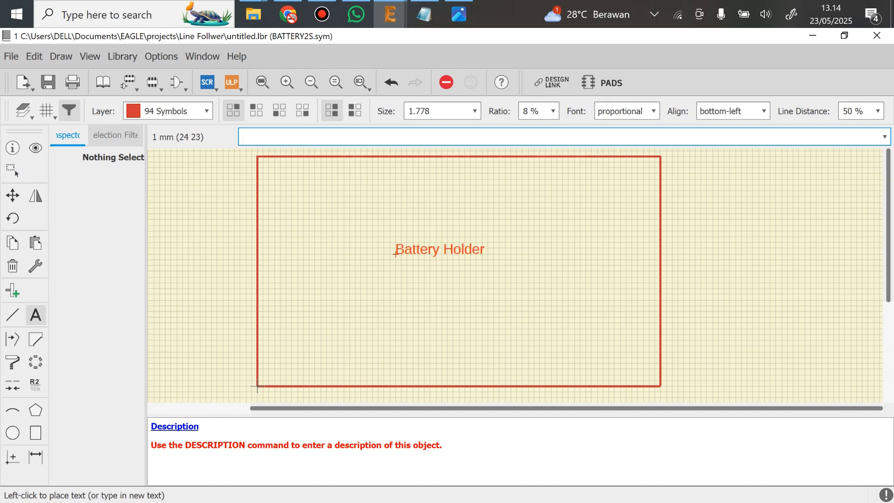
left_click(412, 260)
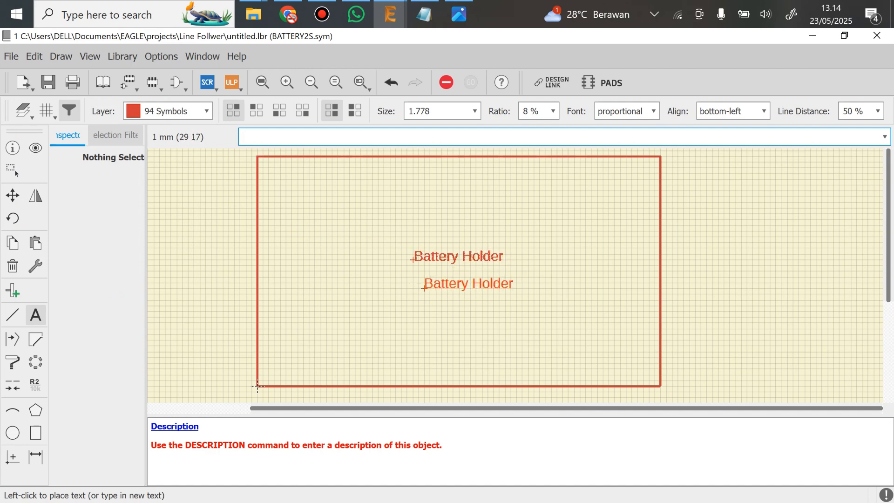
key("Escape")
key("Escape")
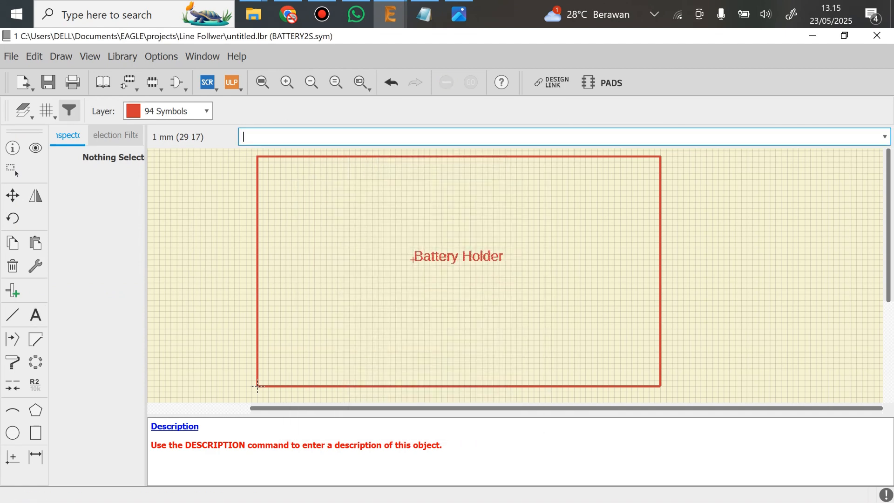
Move the "Battery Holder" text slightly left and down to centre it within the outline
left_click(13, 195)
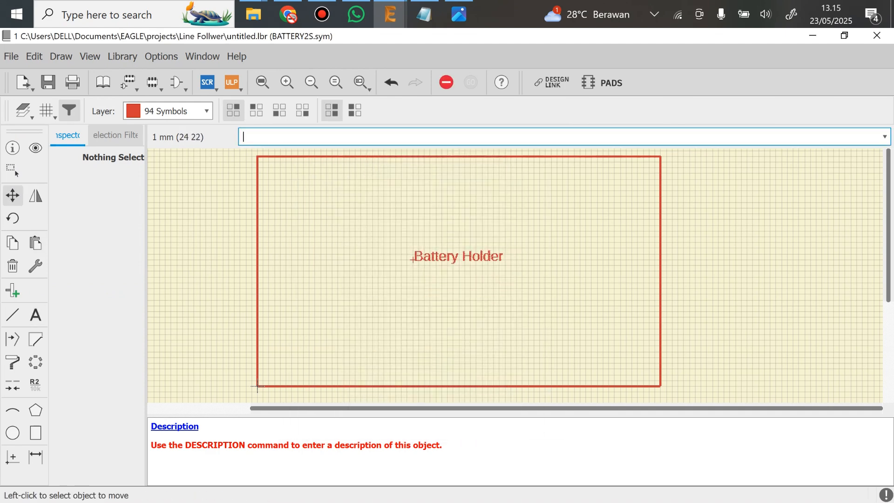
left_click(411, 259)
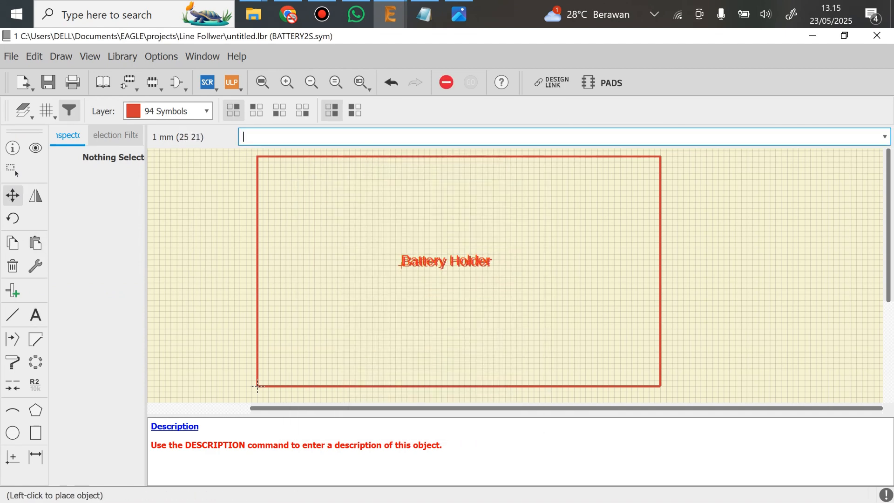
left_click(405, 265)
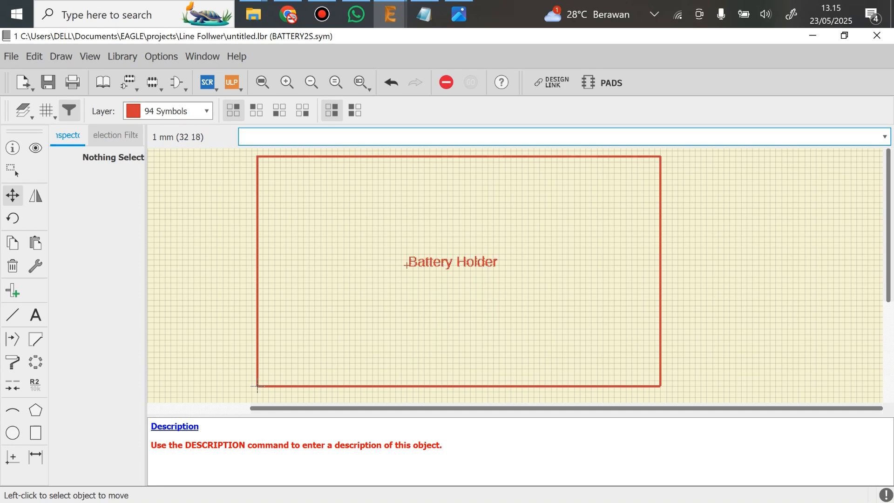
Save the library as BatteryHolder_18650_2s.lbr in the Line Follwer project folder
scroll(257, 385, "down", 1)
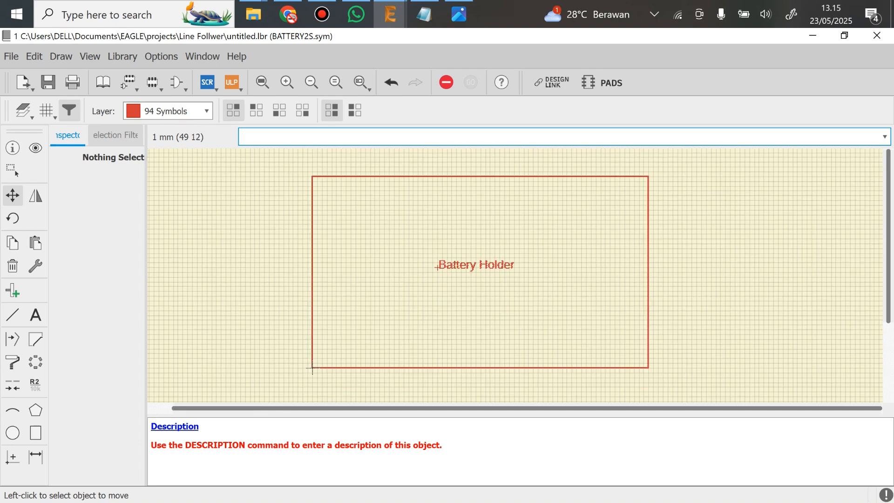
key("ctrl+s")
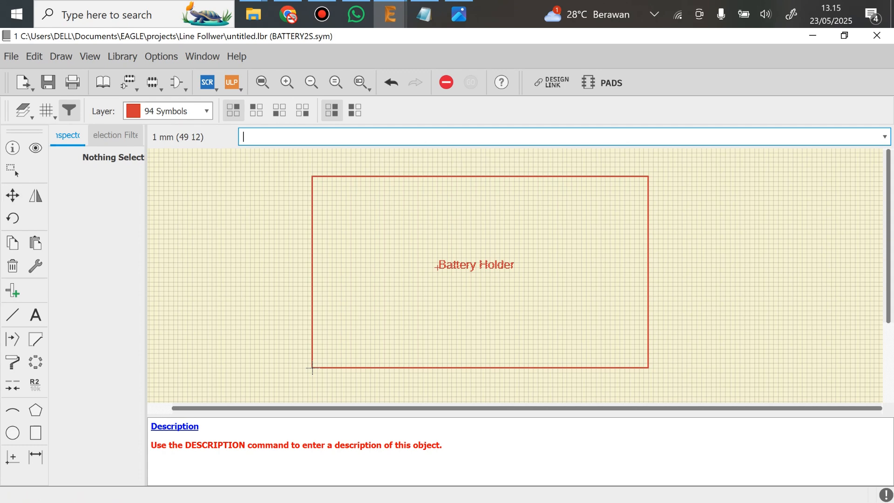
type("BatteryHolder_18650_2s.lbr")
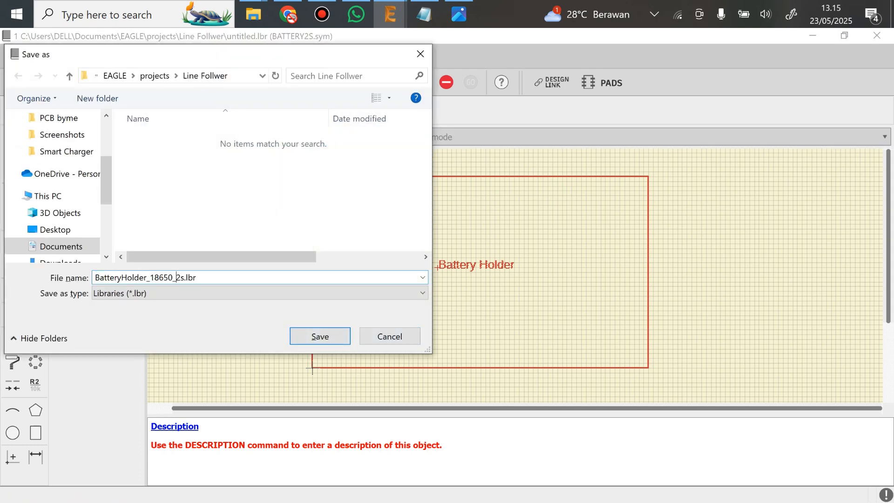
key("Return")
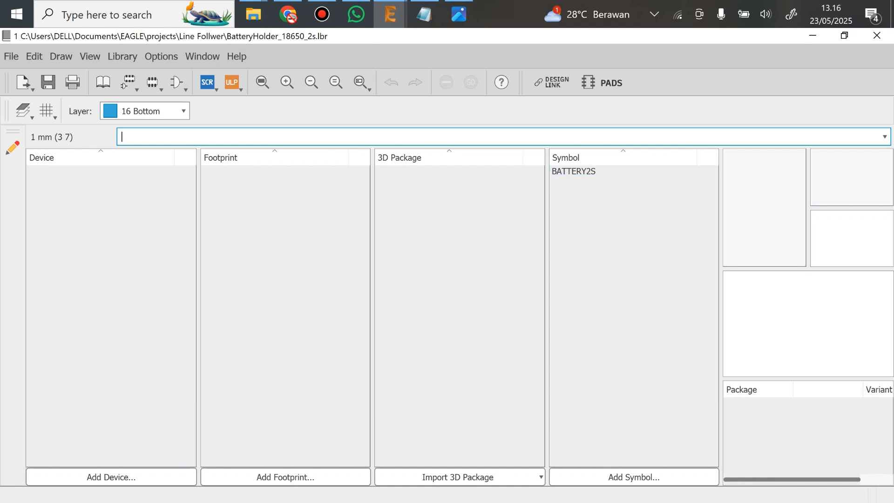
Reopen the BATTERY2S symbol and place two pins on the outline's left edge at (-0.2 1.0) and (-0.2 0.6) inch
left_click(573, 171)
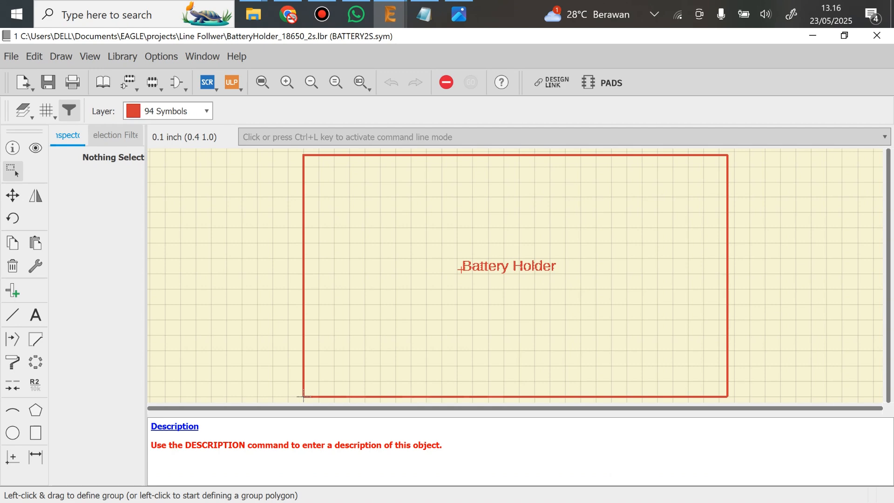
middle_click_drag(303, 396, 349, 394)
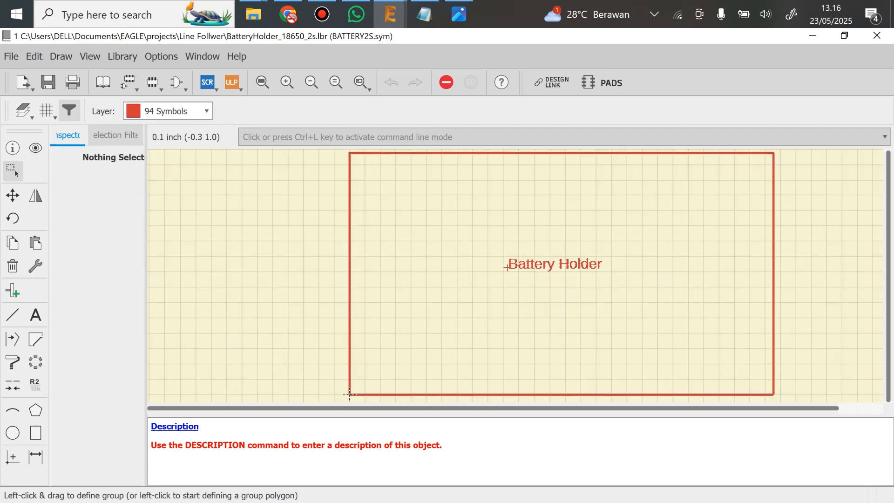
left_click(13, 290)
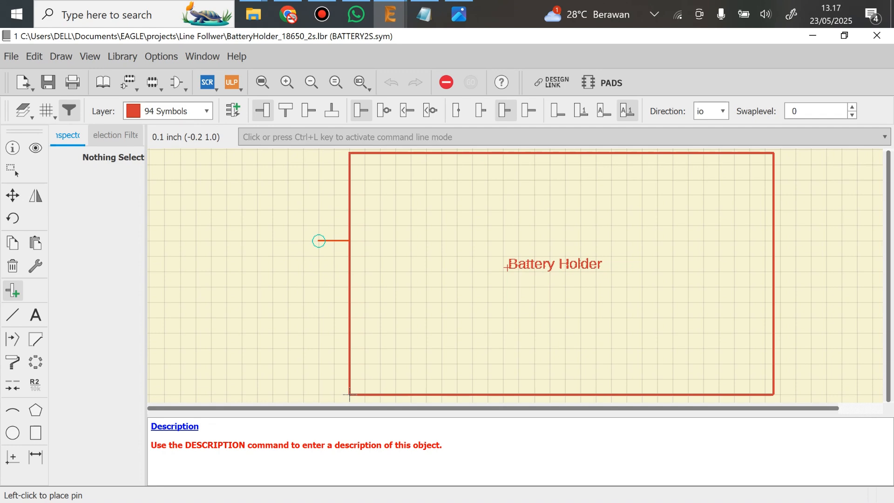
left_click(318, 241)
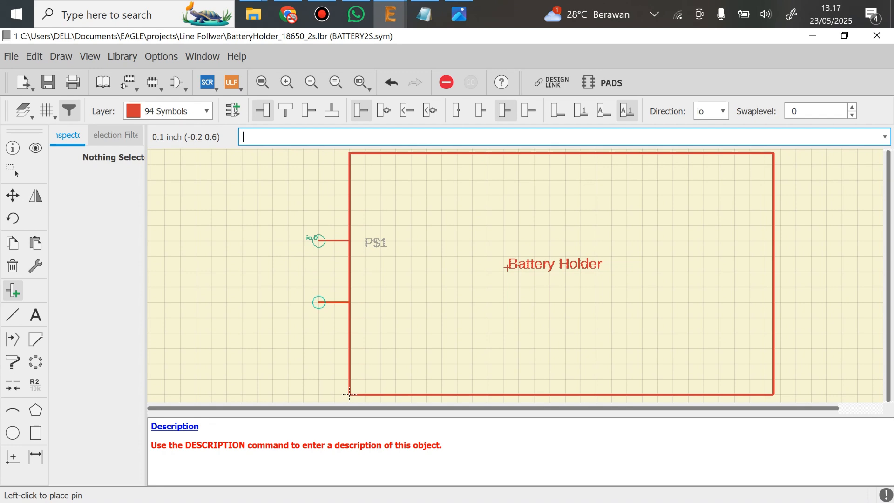
left_click(319, 302)
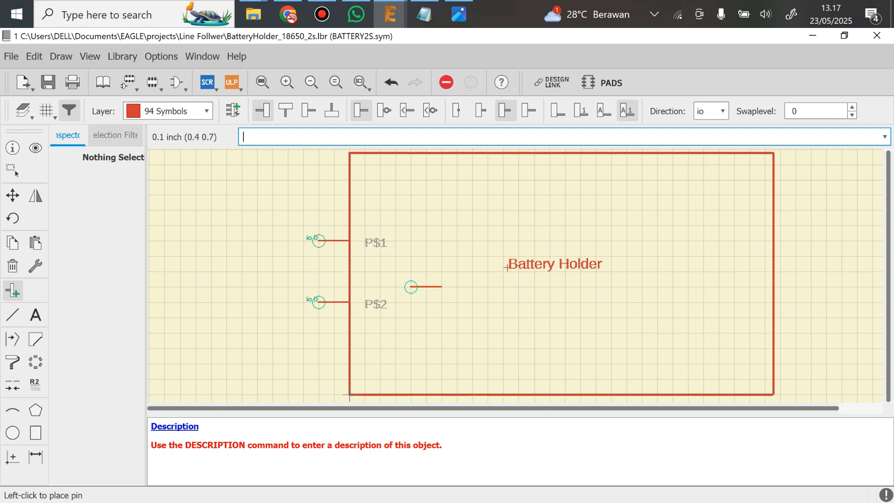
key("Escape")
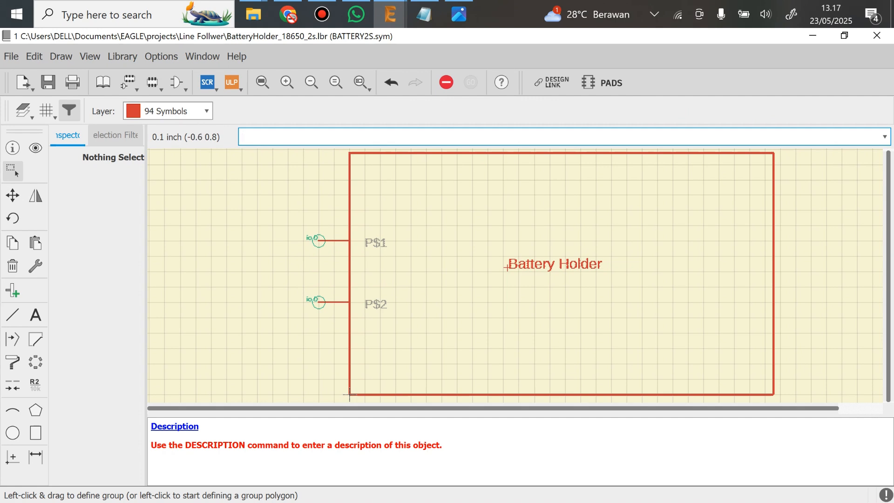
Rotate both pins in place by 180 degrees so their names face away from the battery holder outline
key("F7")
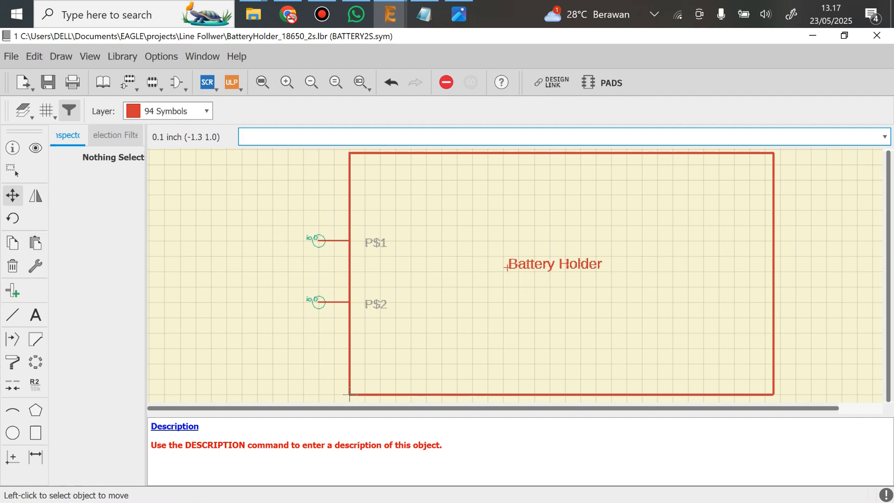
left_click(319, 240)
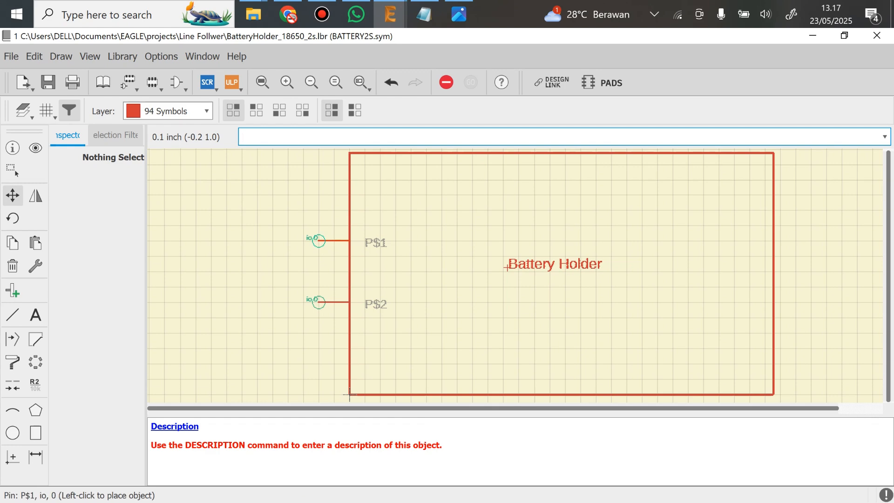
right_click(318, 240)
right_click(319, 240)
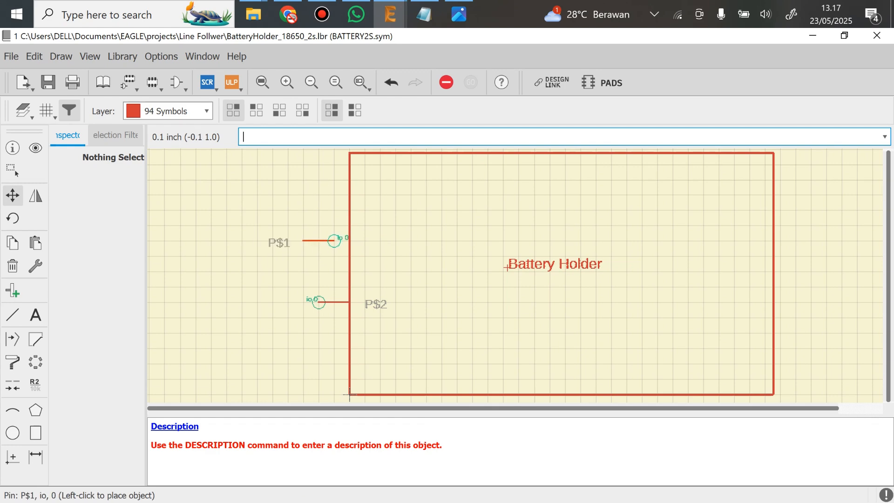
left_click(319, 241)
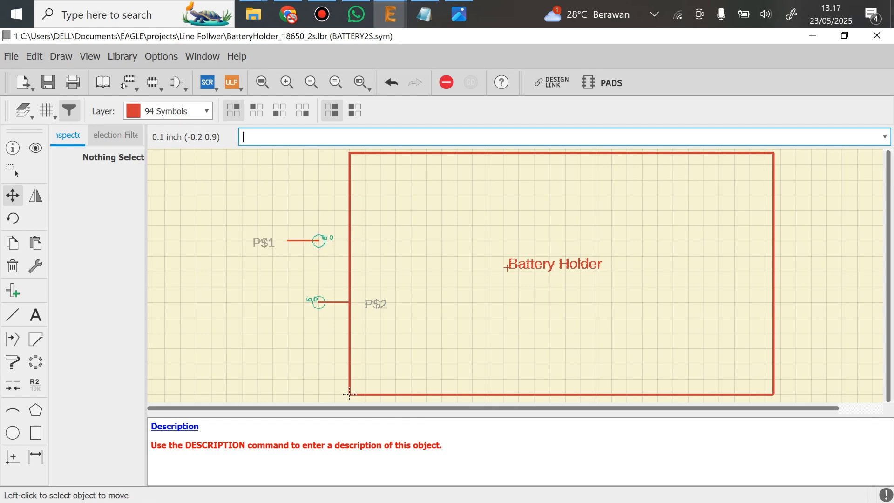
left_click(319, 301)
right_click(319, 302)
left_click(319, 302)
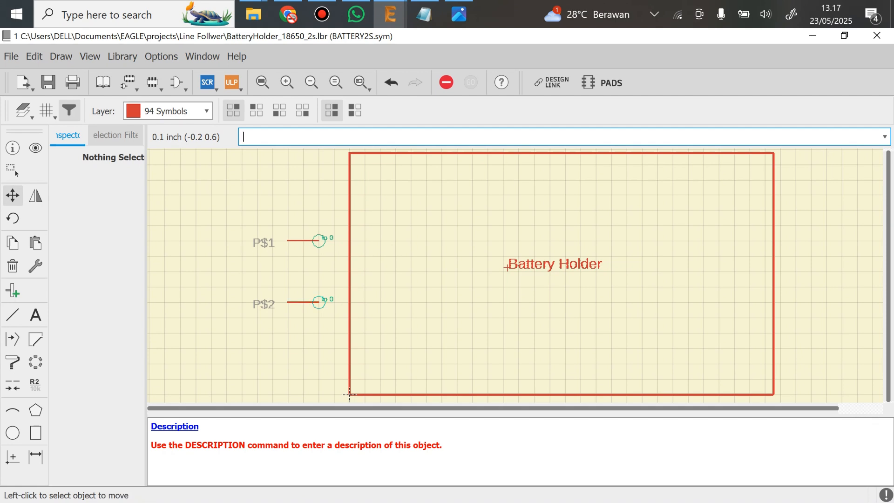
Rename the upper pin to (-) and the lower pin to (+)
left_click(35, 384)
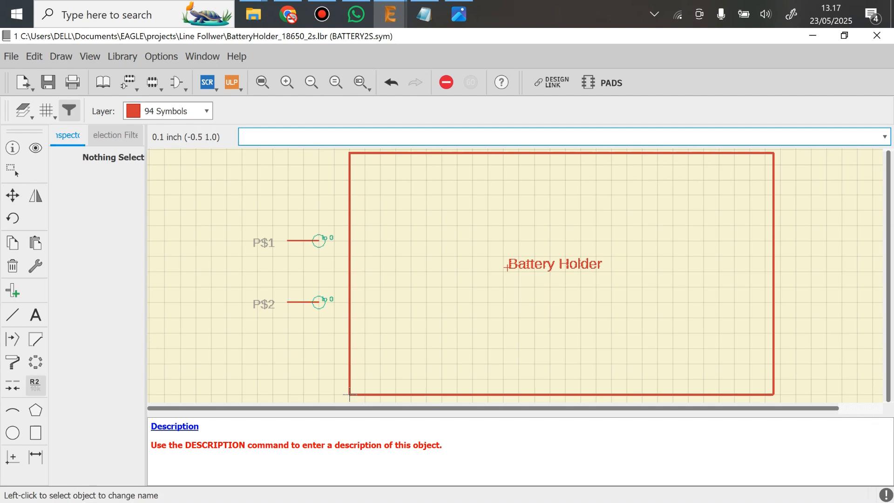
left_click(319, 240)
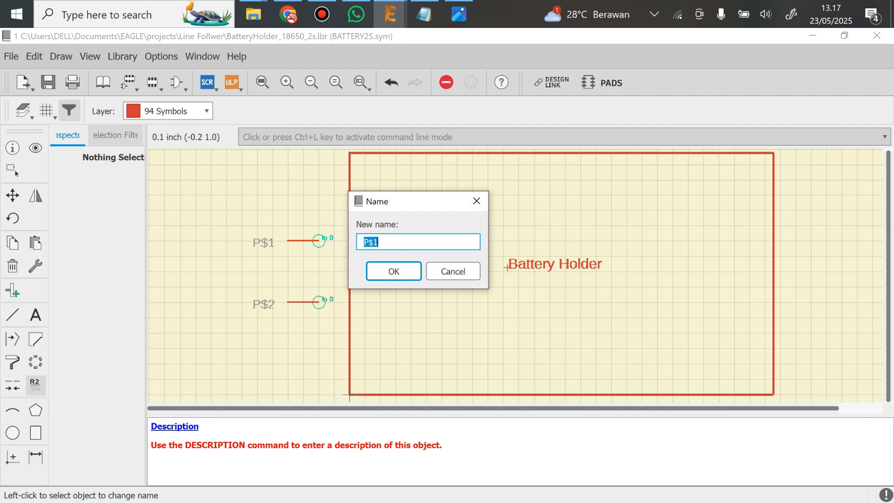
type("-0")
key("BackSpace")
type(")")
key("Left")
key("Left")
type("(")
key("Return")
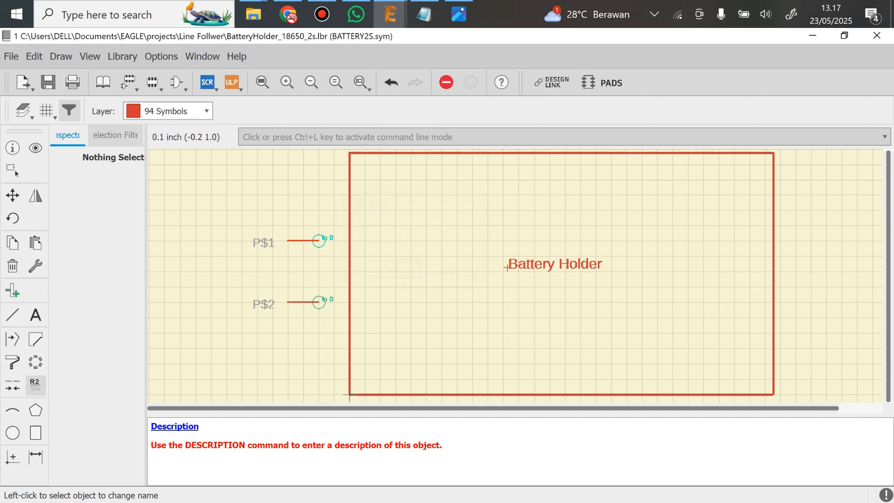
left_click(318, 302)
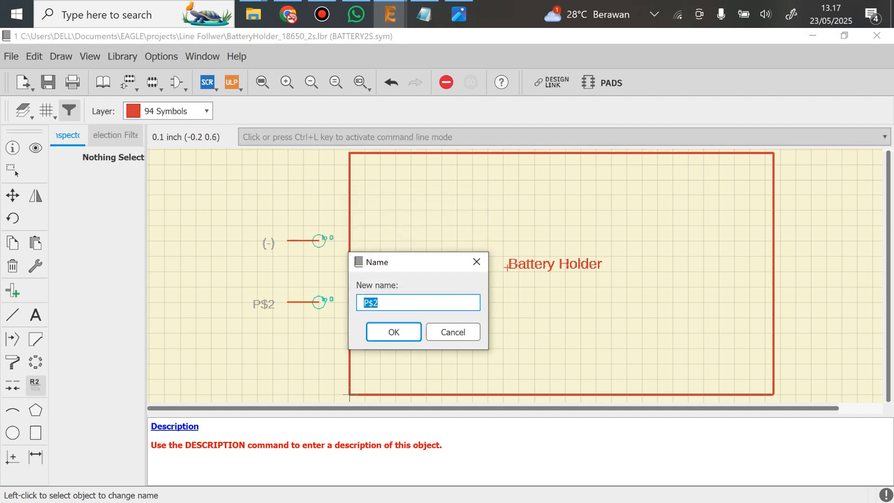
type("(+)")
key("Return")
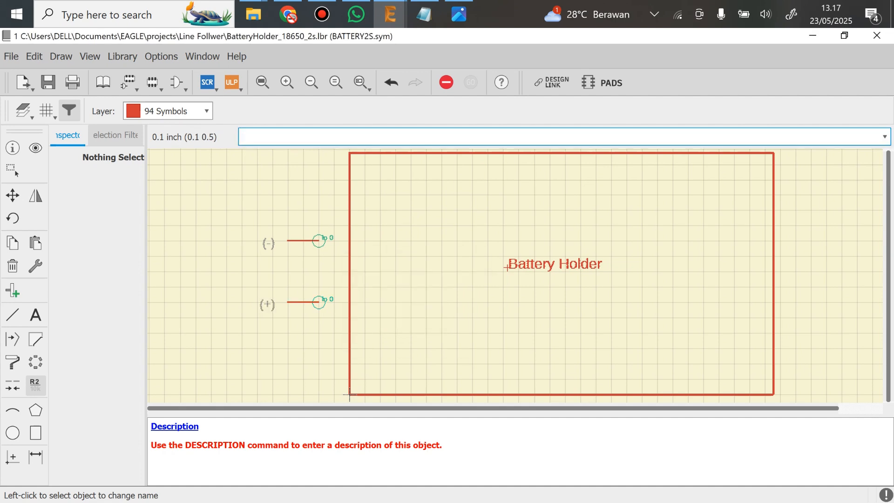
Save the library with the named pins in the BATTERY2S symbol
left_click(12, 195)
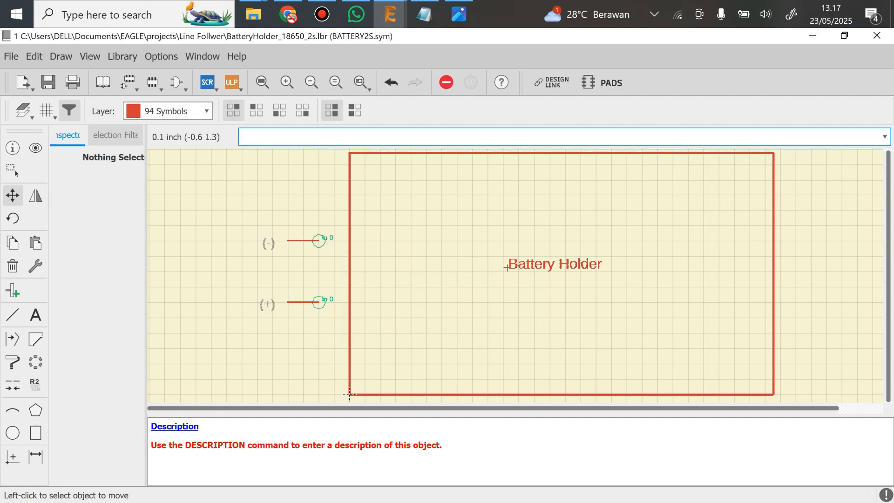
scroll(456, 228, "down", 1)
middle_click_drag(465, 228, 410, 230)
key("ctrl+s")
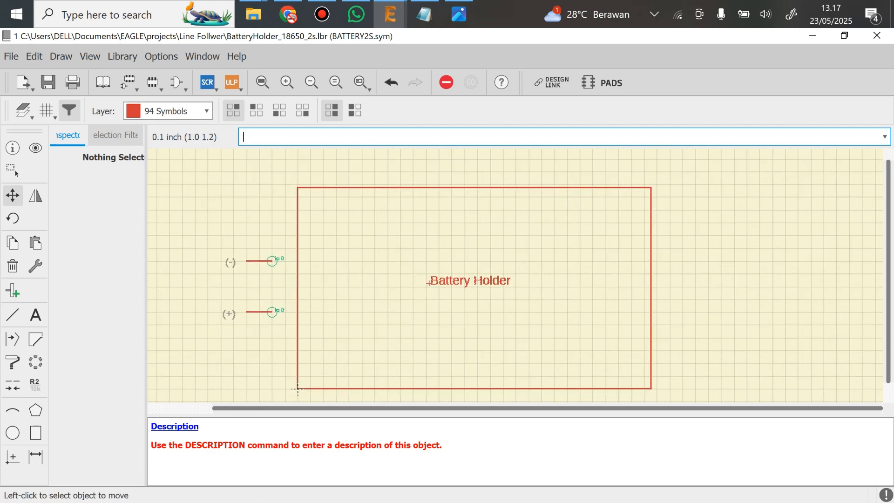
Save and close the library, and reopen BatteryHolder_18650_2s.lbr from the Line Follwer project
key("ctrl+s")
key("alt+F4")
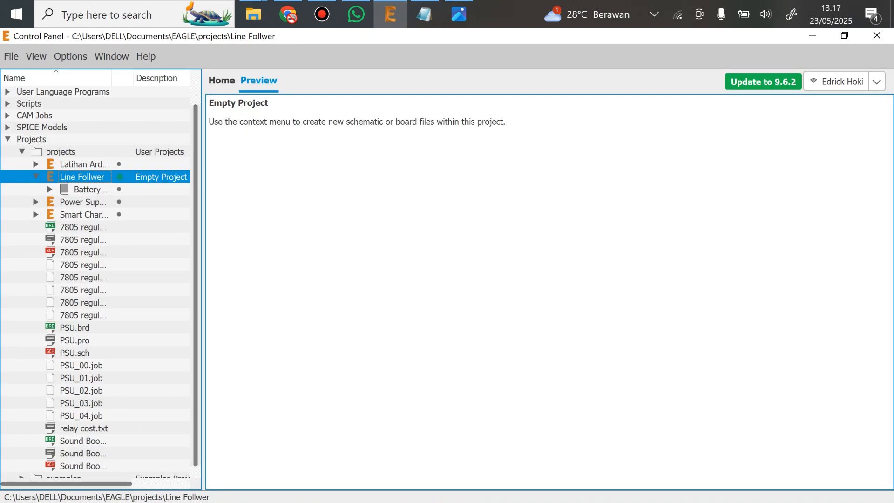
left_click(90, 189)
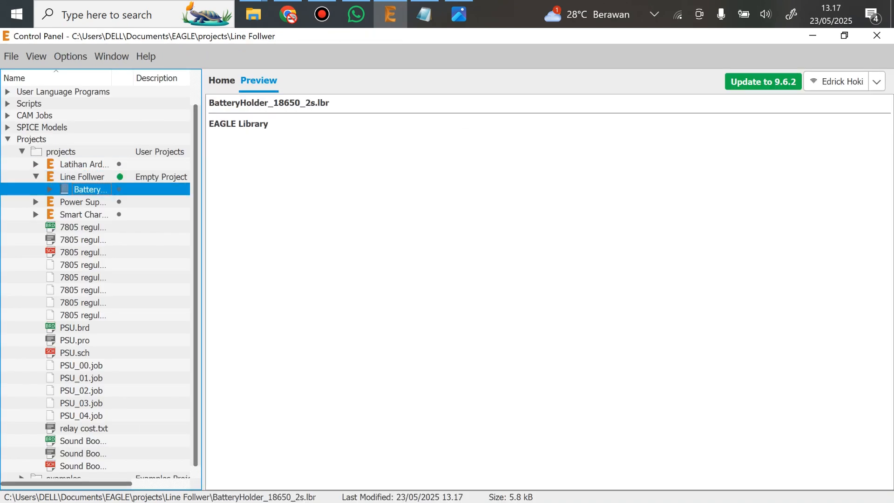
double_click(90, 189)
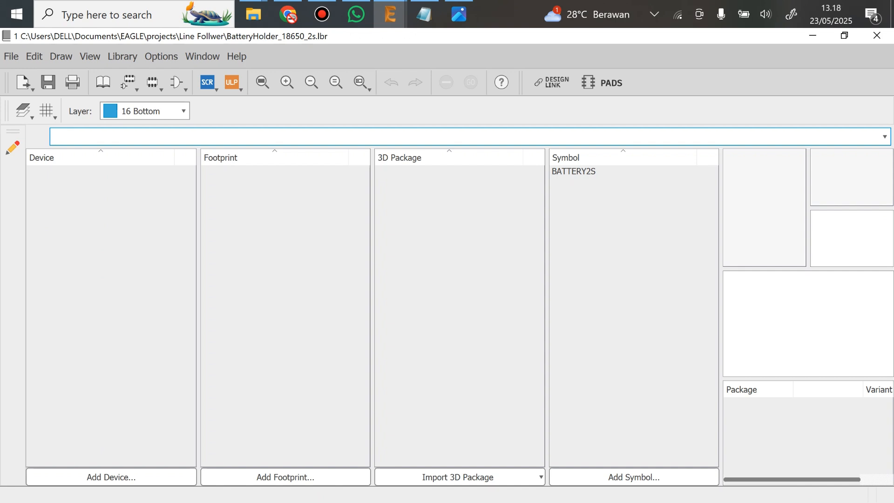
Create a new footprint named BATTERYHOLDER2S in the library
left_click(122, 56)
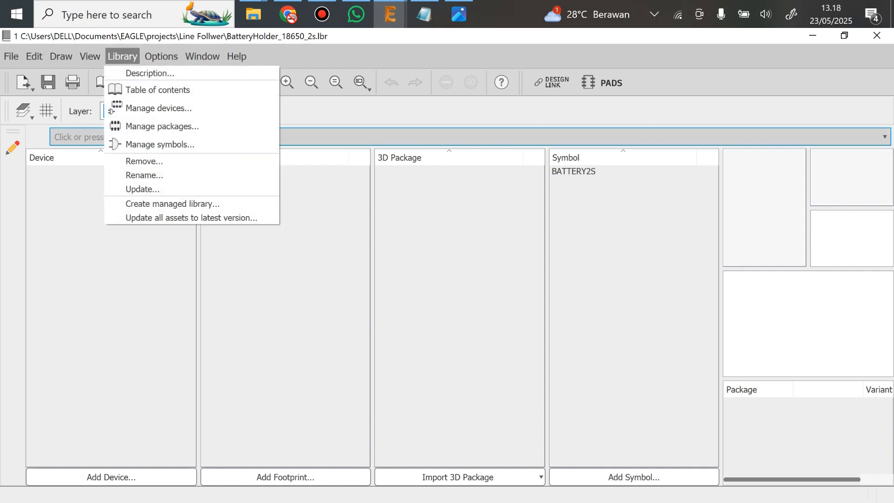
left_click(161, 126)
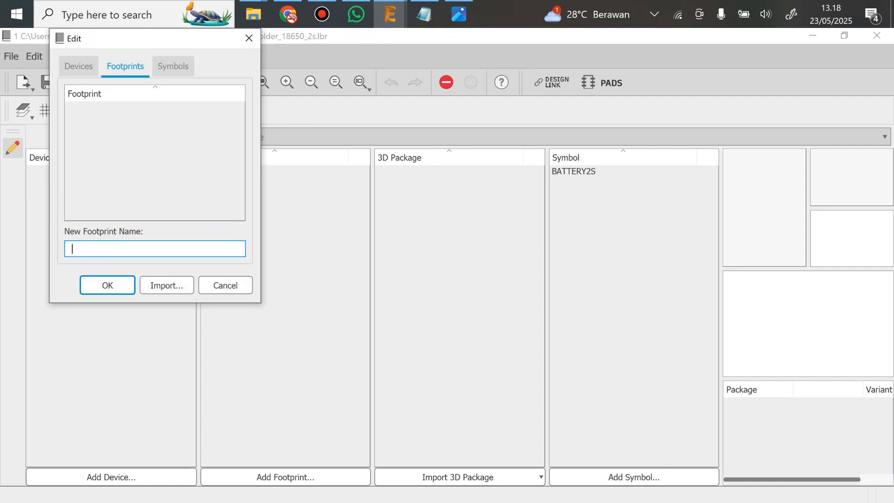
type("BATTERYHOLDER2S")
key("Return")
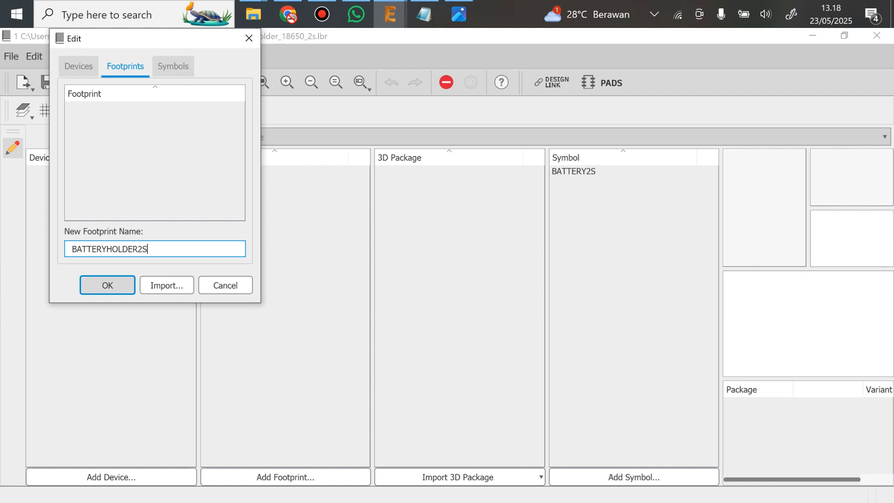
key("Return")
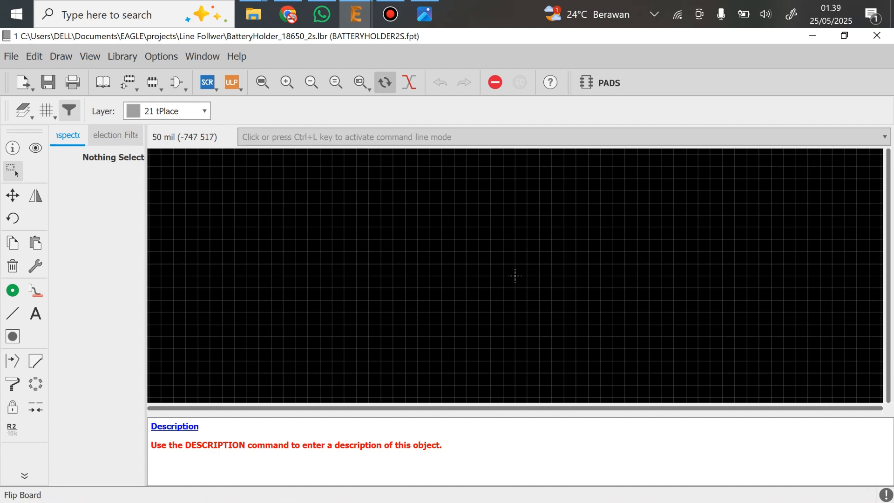
Check the battery holder's measurements in Hasil pengukuran.jpg and return to the footprint canvas
left_click(425, 14)
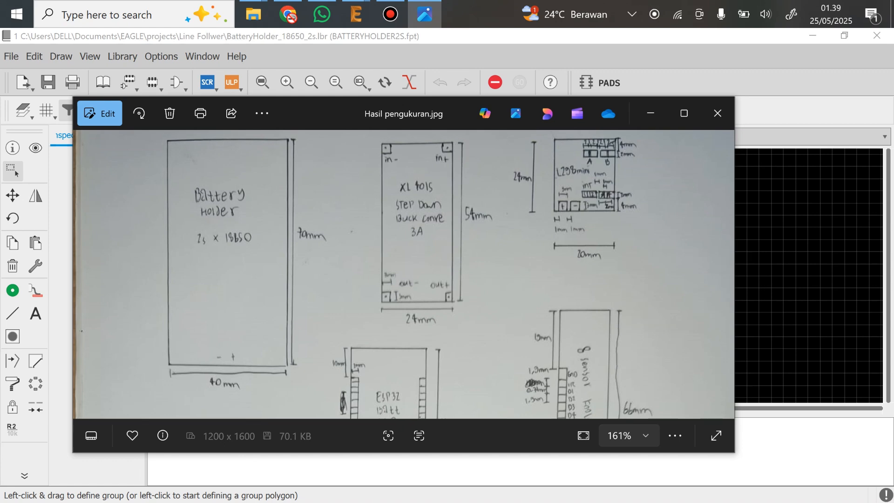
left_click(650, 113)
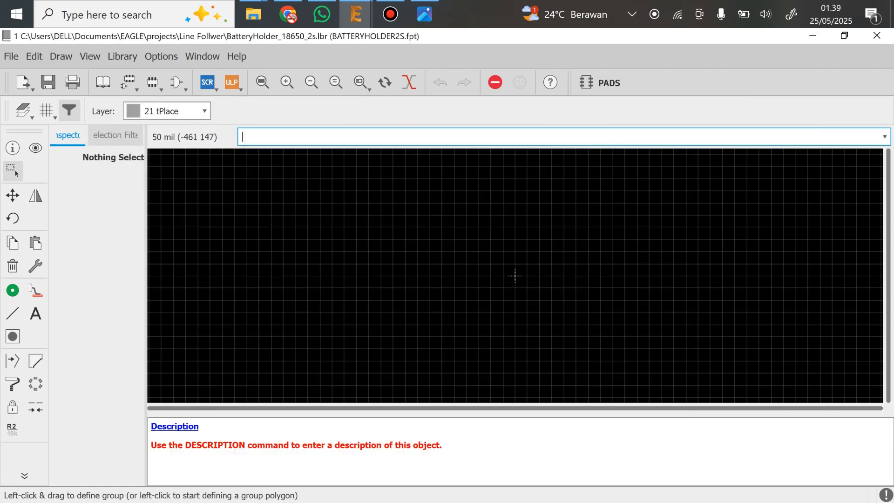
middle_click_drag(584, 247, 311, 331)
middle_click_drag(241, 359, 273, 335)
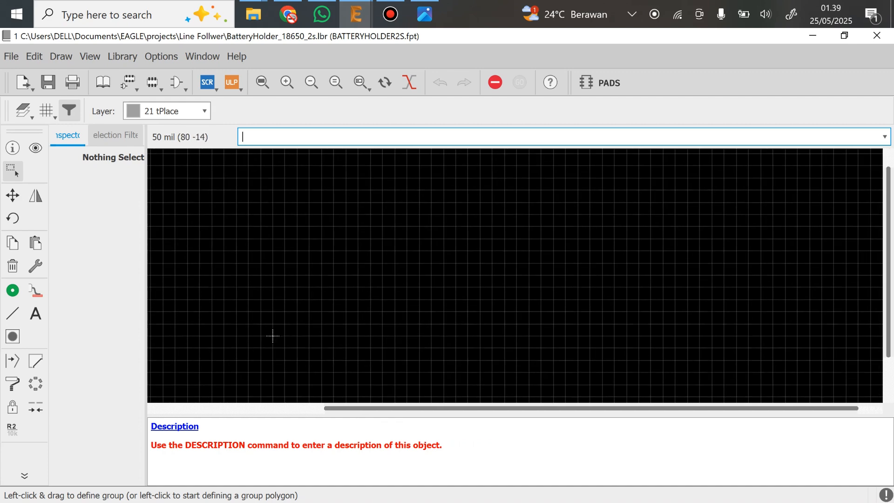
middle_click_drag(272, 335, 212, 371)
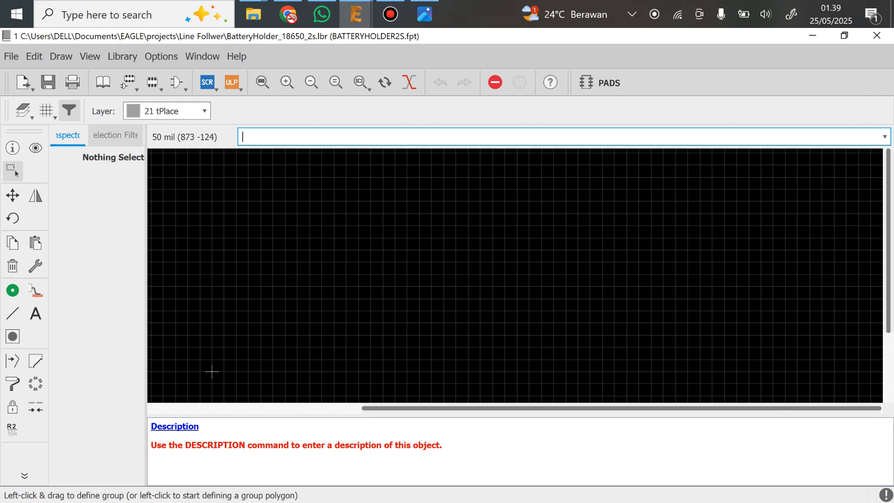
left_click_drag(424, 415, 419, 440)
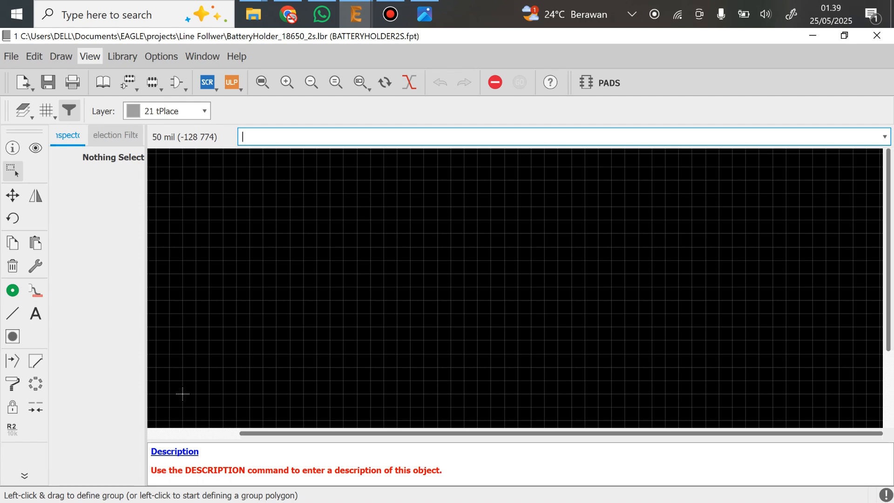
Change the footprint grid to millimetres with a size of 1 mm
left_click(90, 57)
left_click(108, 93)
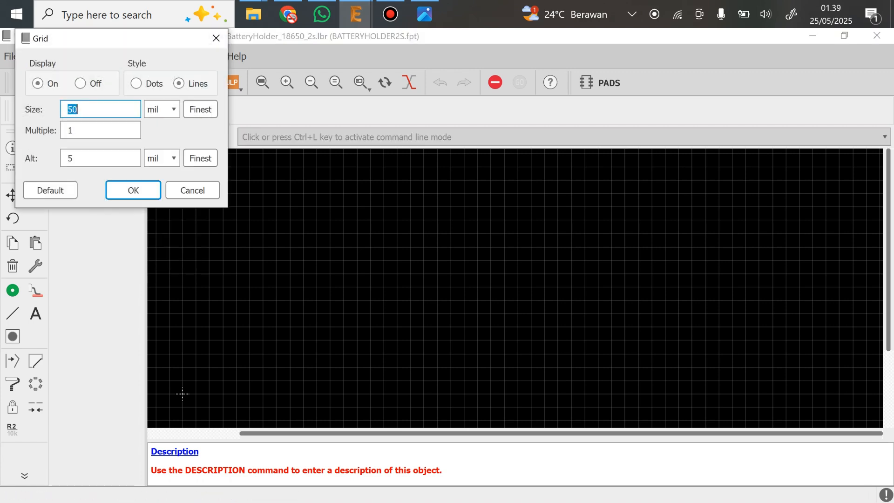
left_click(162, 109)
left_click(157, 134)
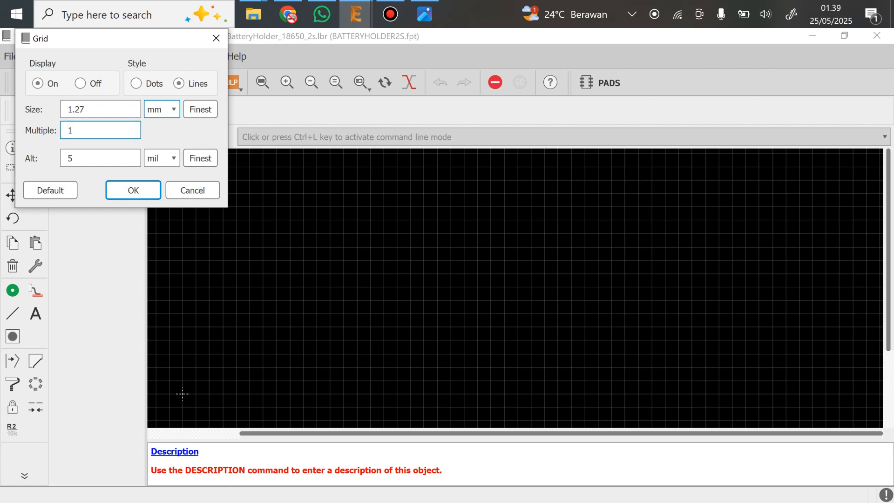
double_click(86, 109)
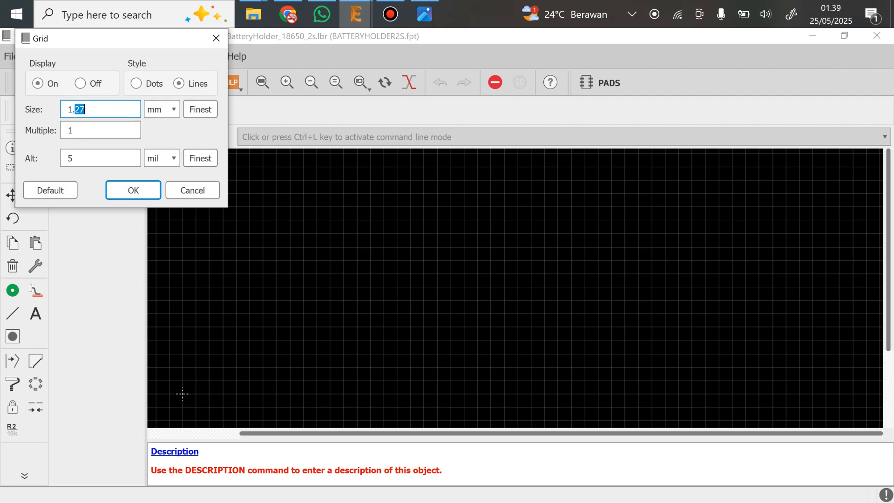
key("BackSpace")
key("BackSpace")
key("Return")
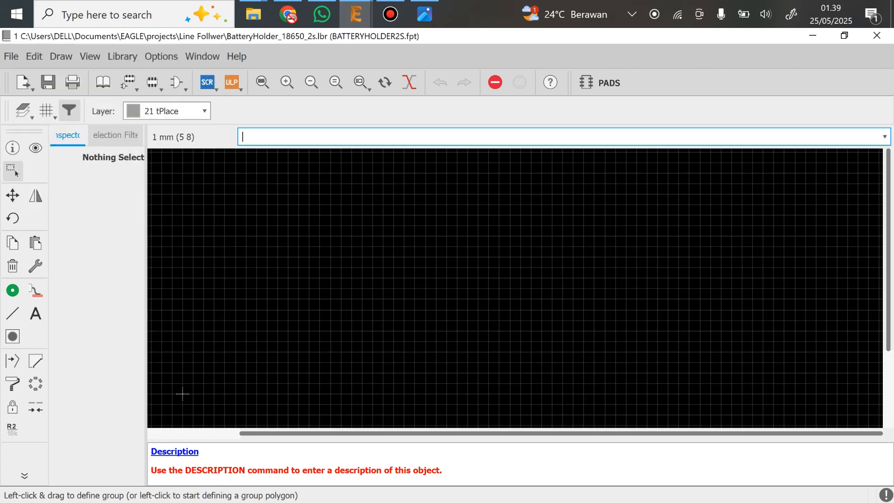
Recheck the measurement sketch, and add a 40 mm vertical and a 70 mm horizontal dimension from the footprint origin
key("alt+Tab")
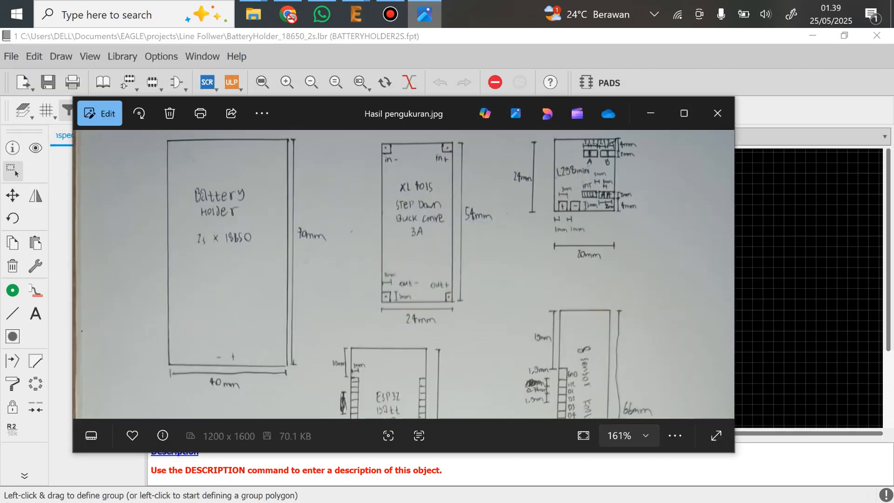
key("alt+Tab")
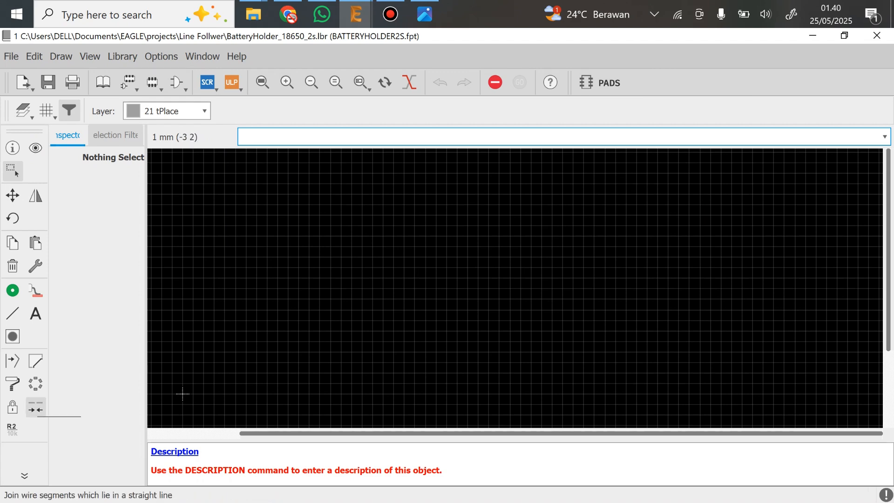
left_click(24, 474)
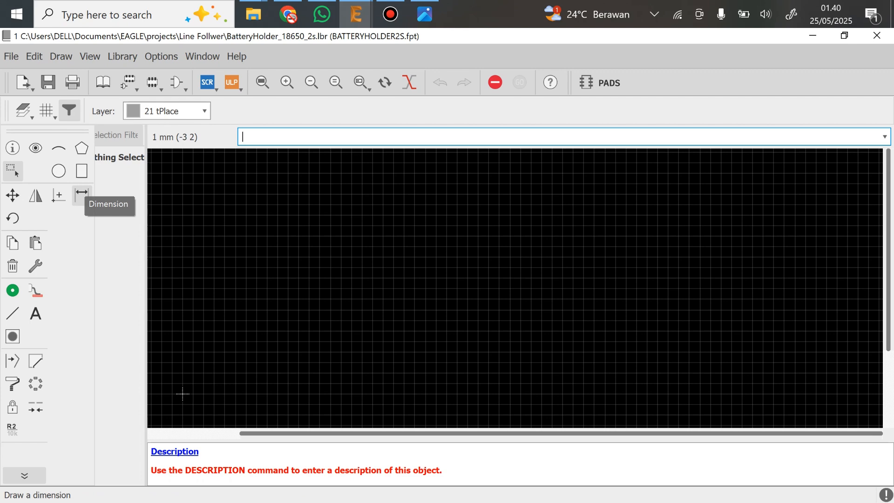
left_click(81, 192)
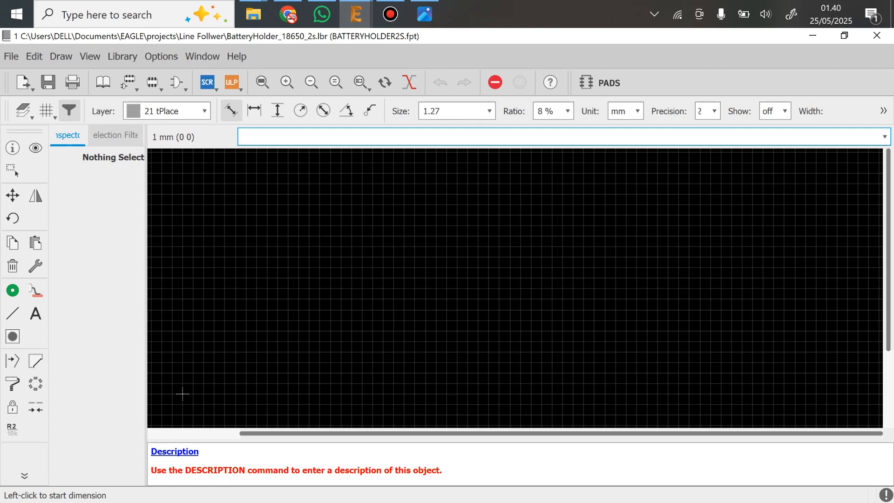
left_click(183, 393)
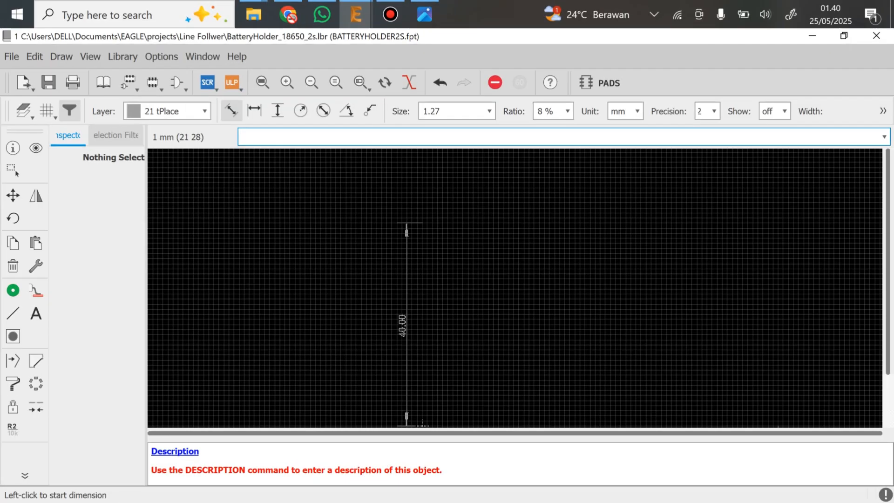
middle_click_drag(528, 283, 401, 238)
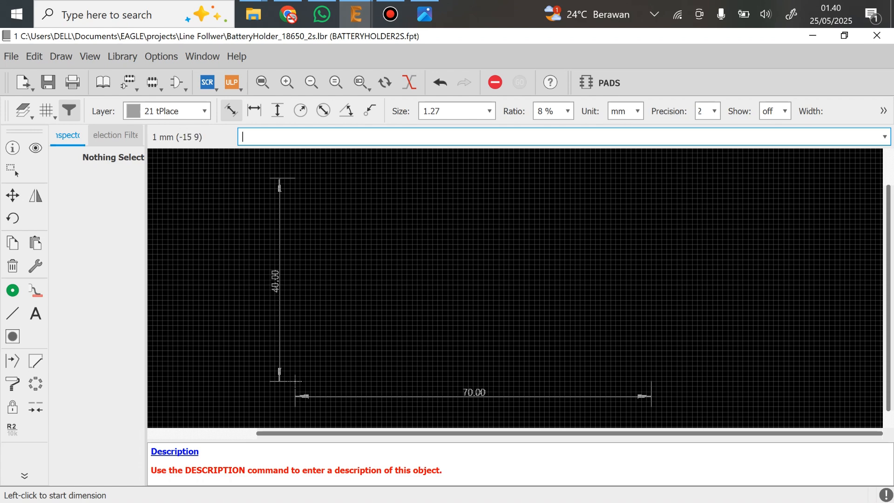
Start the holder outline at the origin on the 21 tPlace layer and draw its 40 mm left edge with the Line tool
left_click(13, 313)
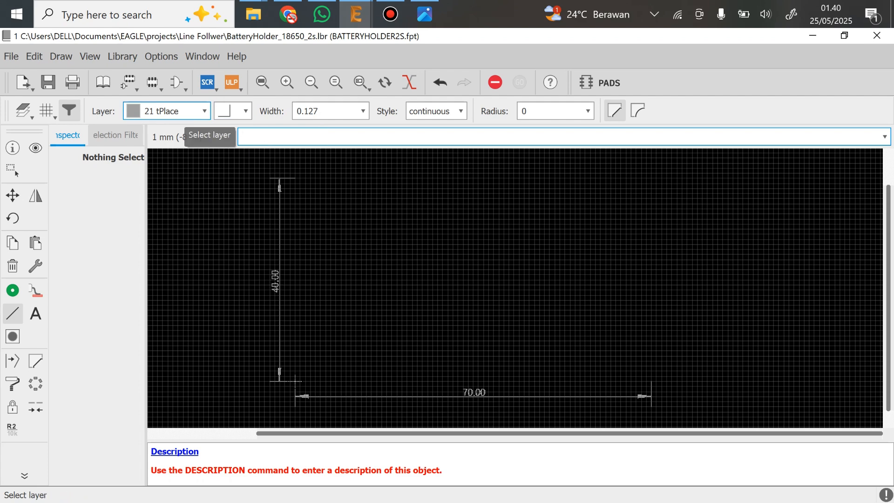
left_click(184, 112)
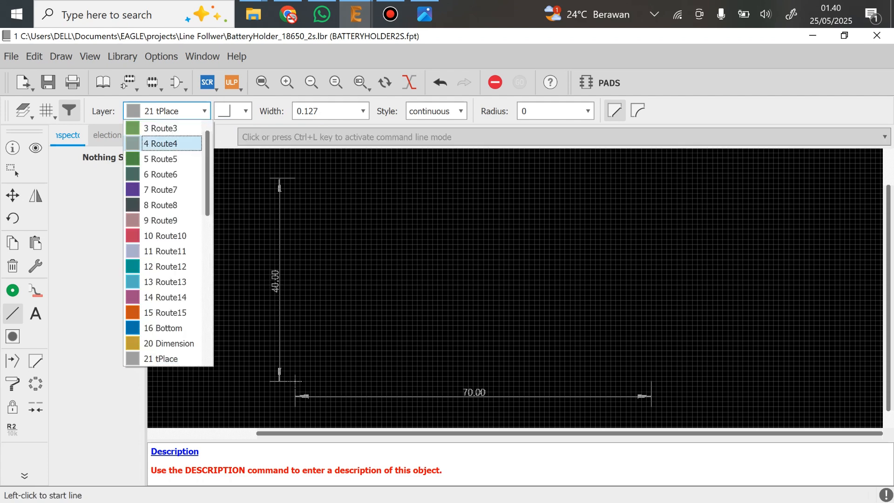
scroll(172, 252, "up", 1)
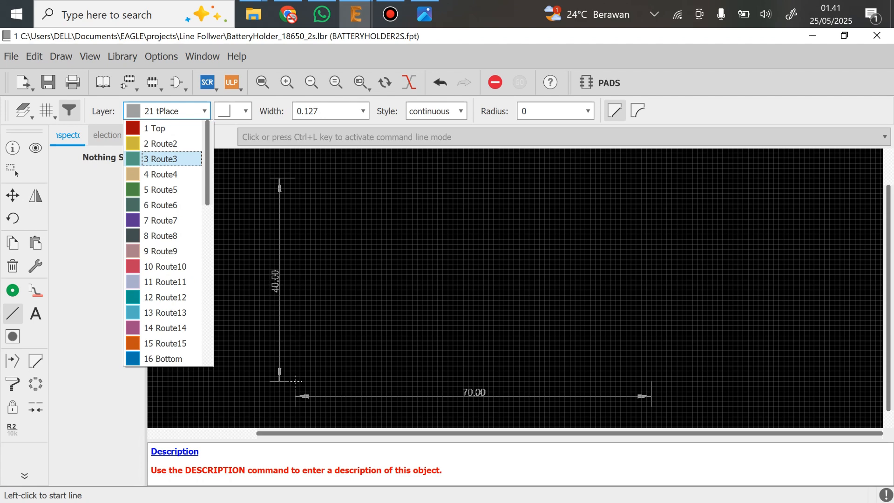
scroll(165, 205, "down", 2)
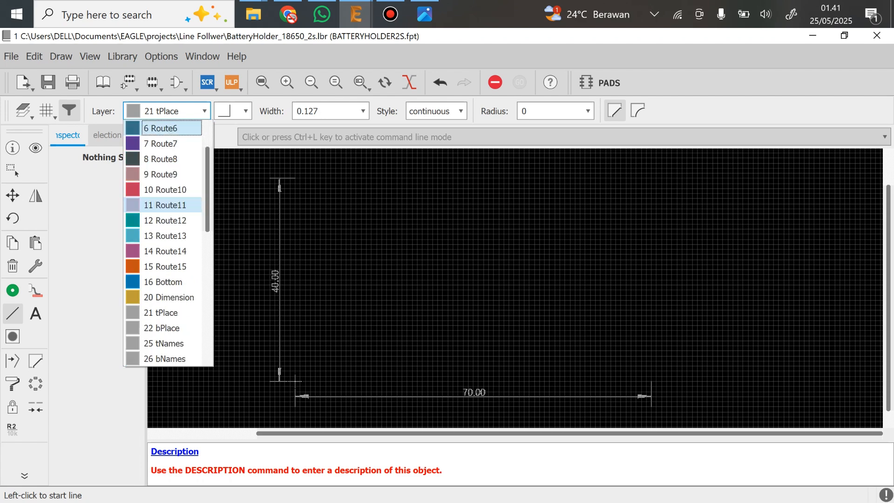
scroll(165, 205, "up", 2)
left_click(300, 234)
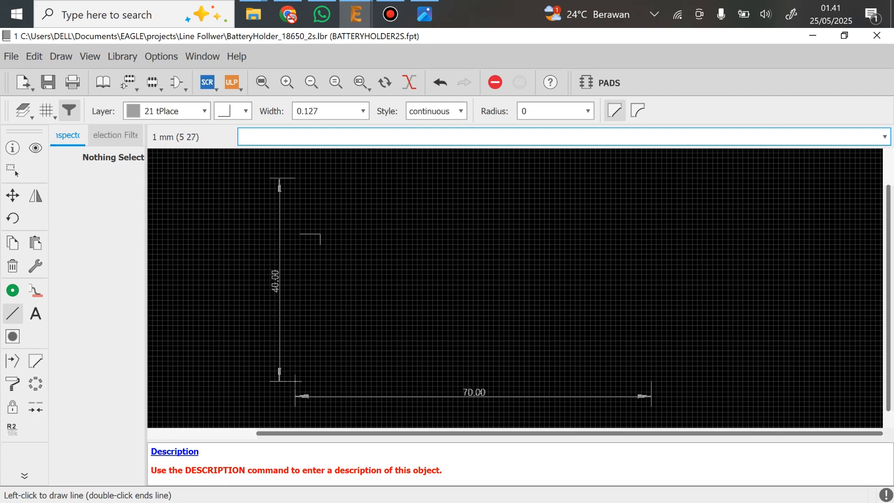
key("Escape")
scroll(295, 381, "up", 4)
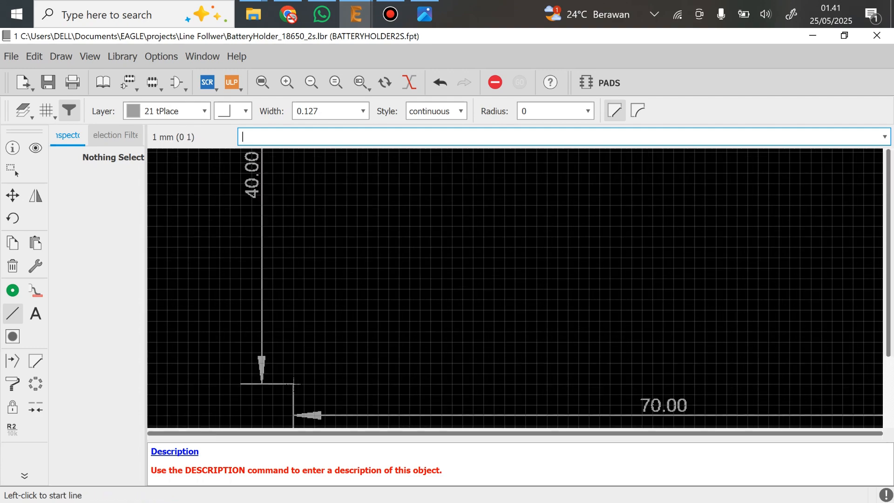
left_click(294, 383)
middle_click_drag(293, 204, 281, 417)
left_click(281, 175)
Draw the outline's bottom, right and top edges through (70 0) and (70 40) mm, closing the 70 by 40 mm rectangle at (0 40)
middle_click_drag(692, 186, 528, 187)
middle_click_drag(390, 381, 317, 158)
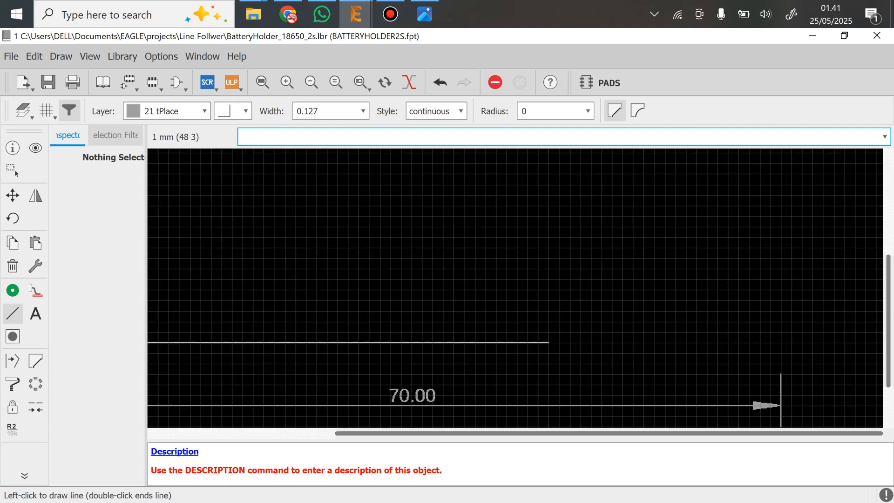
middle_click_drag(587, 344, 419, 329)
left_click(612, 357)
middle_click_drag(613, 247, 649, 355)
scroll(649, 355, "down", 3)
left_click(649, 176)
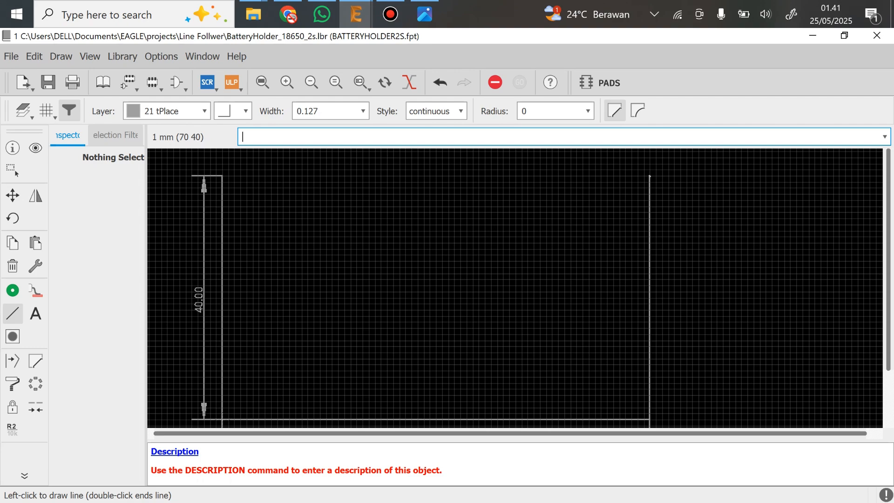
left_click(222, 176)
key("Escape")
scroll(430, 279, "down", 1)
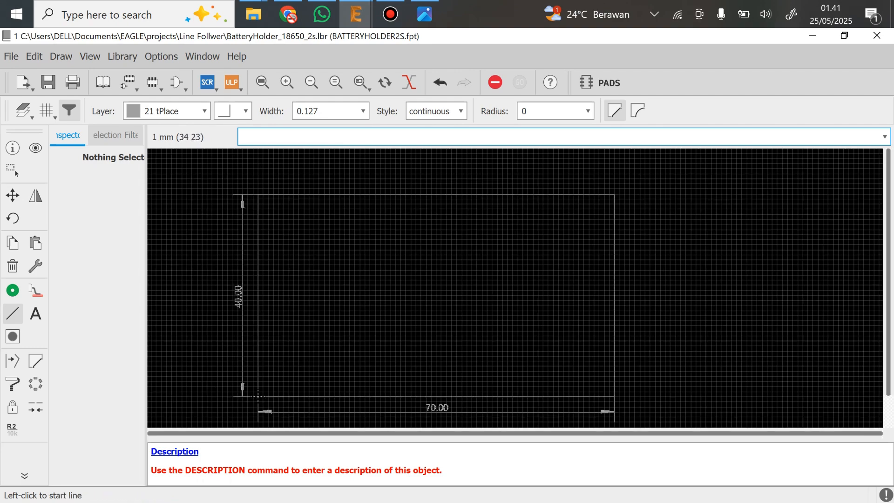
Switch to the Control Panel and preview the BATTERY2S symbol of the battery holder library
middle_click_drag(429, 278, 635, 271)
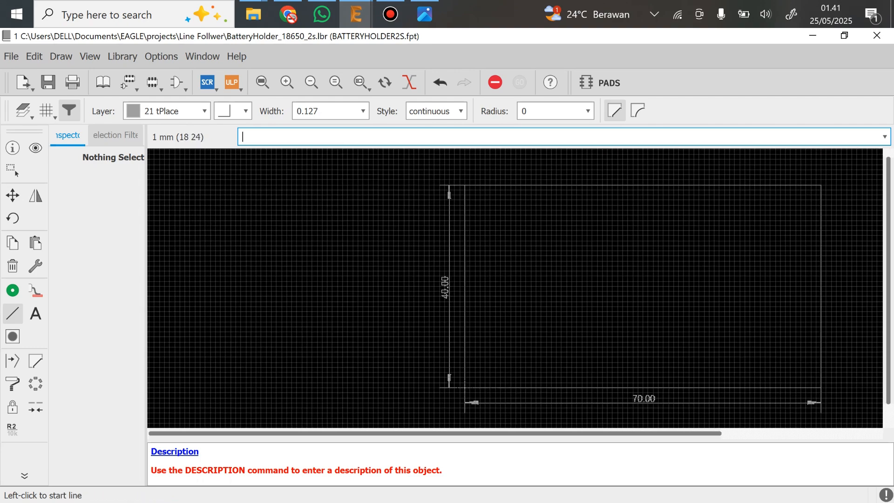
scroll(506, 307, "up", 2)
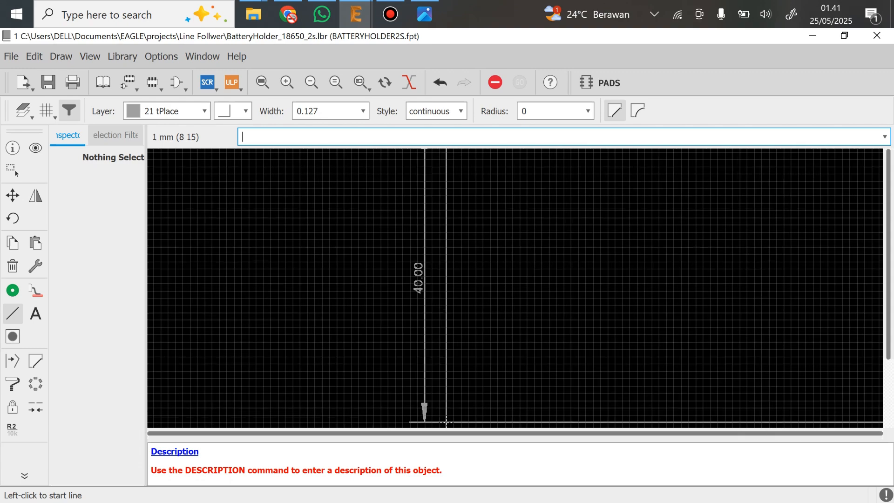
scroll(507, 304, "down", 2)
middle_click_drag(465, 386, 389, 383)
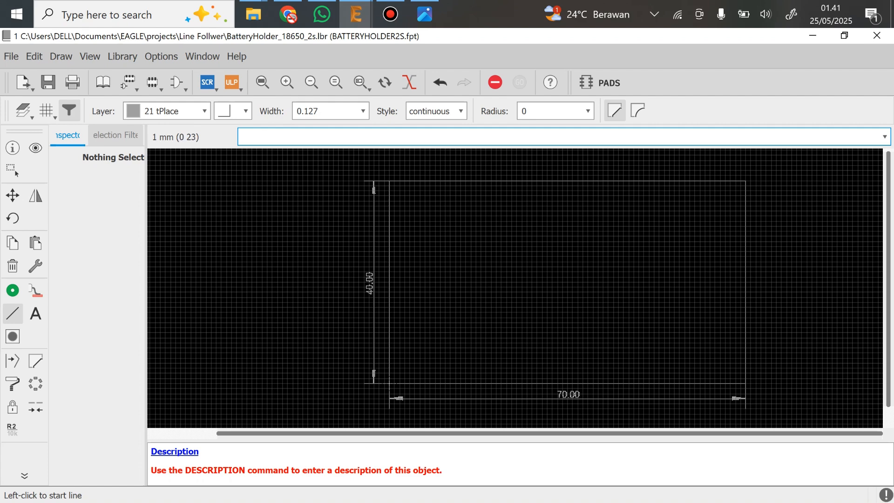
mouse_move(355, 14)
left_click(279, 70)
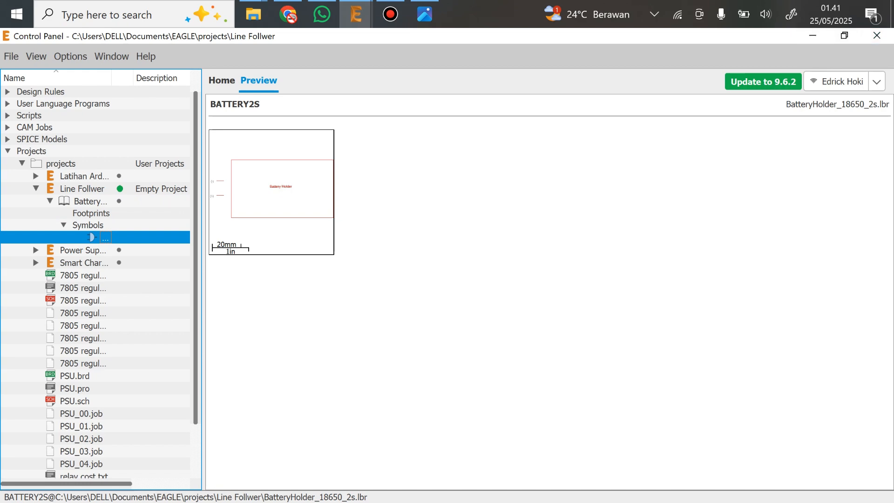
Return to the BATTERYHOLDER2S footprint editor and place two square pads at (-2 24) and (-2 19) mm, just outside the outline's 40 mm left edge
mouse_move(355, 14)
left_click(592, 77)
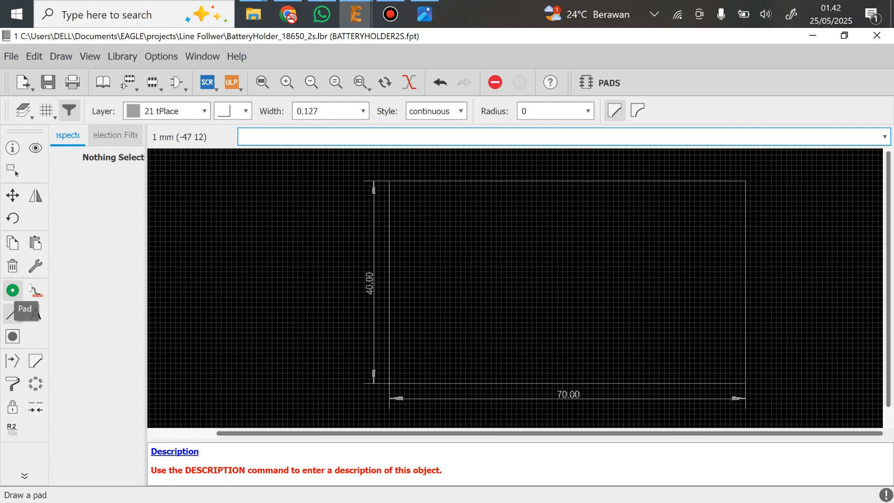
left_click(13, 290)
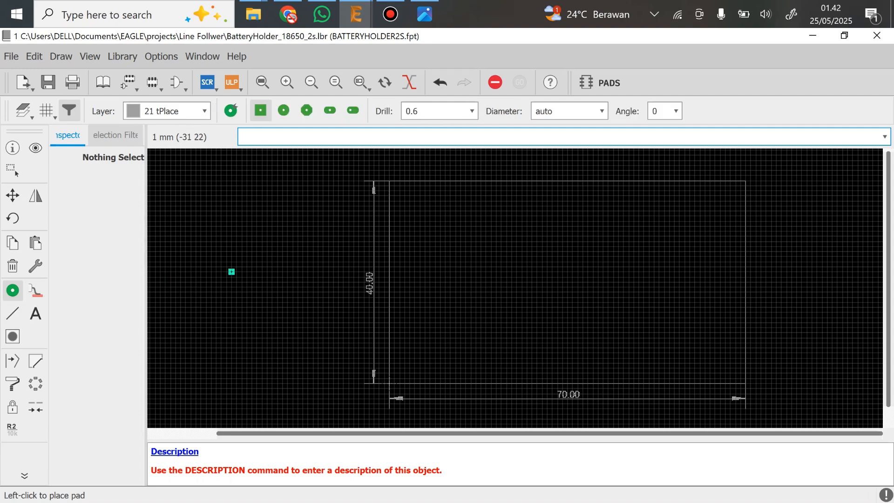
scroll(357, 256, "up", 3)
left_click(394, 264)
scroll(422, 285, "down", 1)
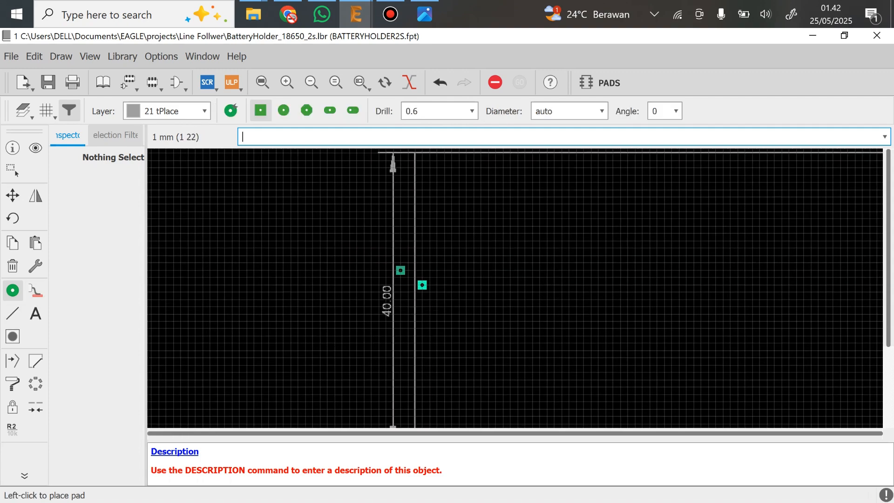
scroll(422, 285, "down", 1)
left_click(368, 254)
key("Escape")
scroll(372, 252, "up", 1)
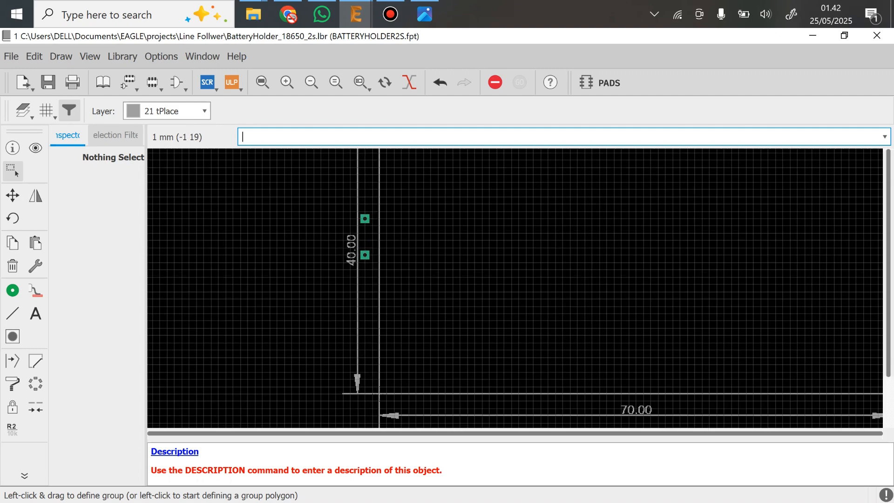
Rename the upper pad as (-) and the lower pad as (+)
scroll(370, 242, "up", 5)
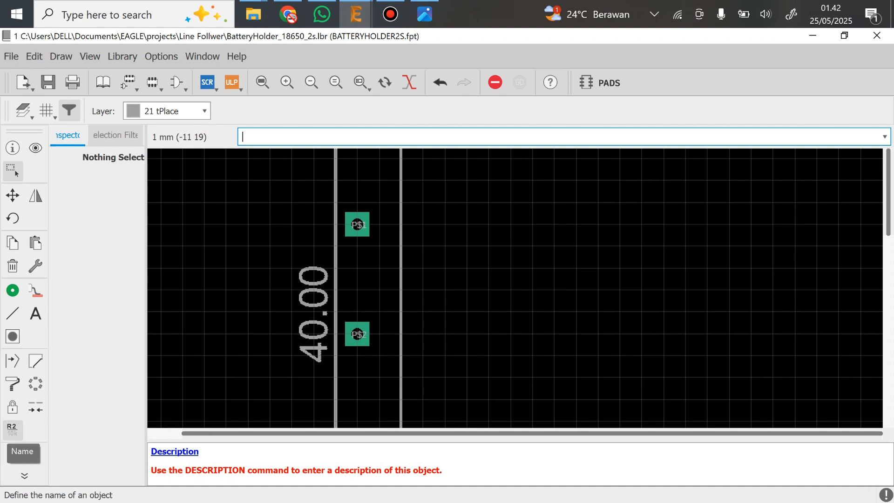
left_click(12, 430)
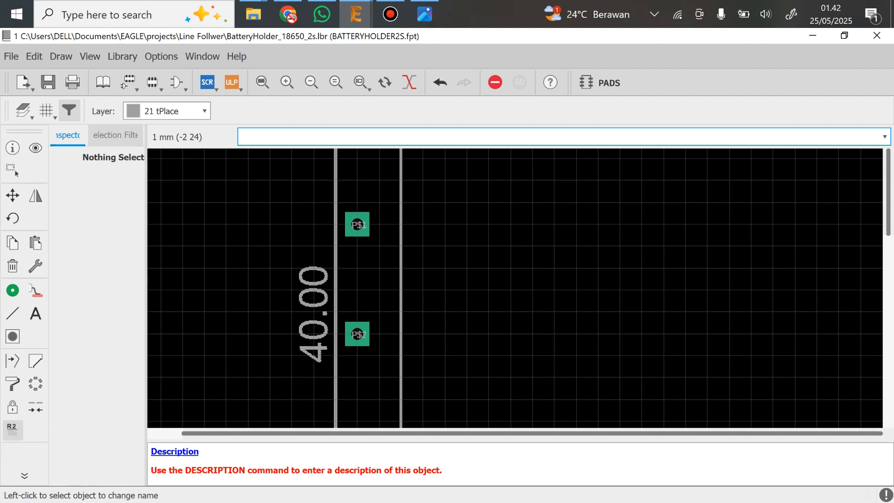
left_click(357, 225)
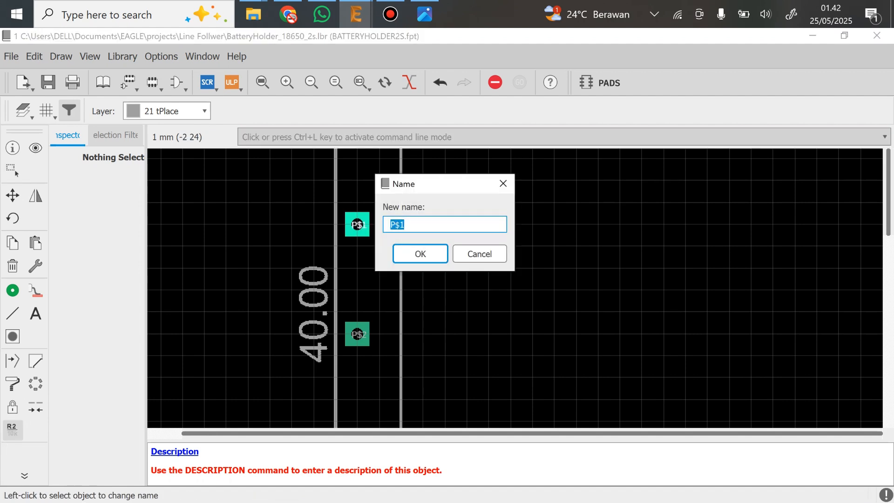
type("(-)")
key("Return")
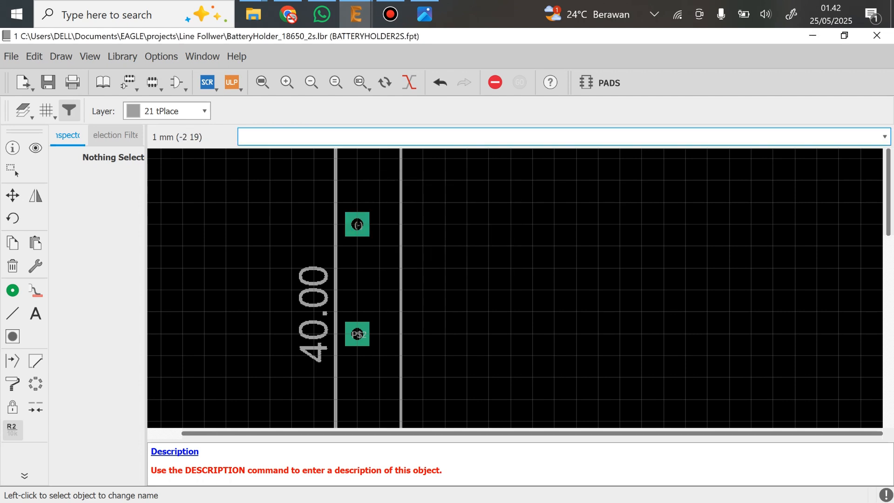
left_click(357, 334)
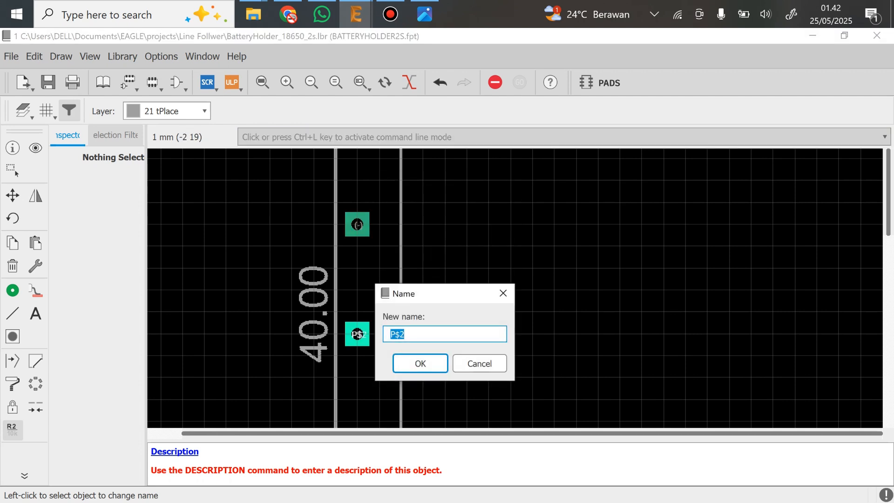
type("(+)")
key("Return")
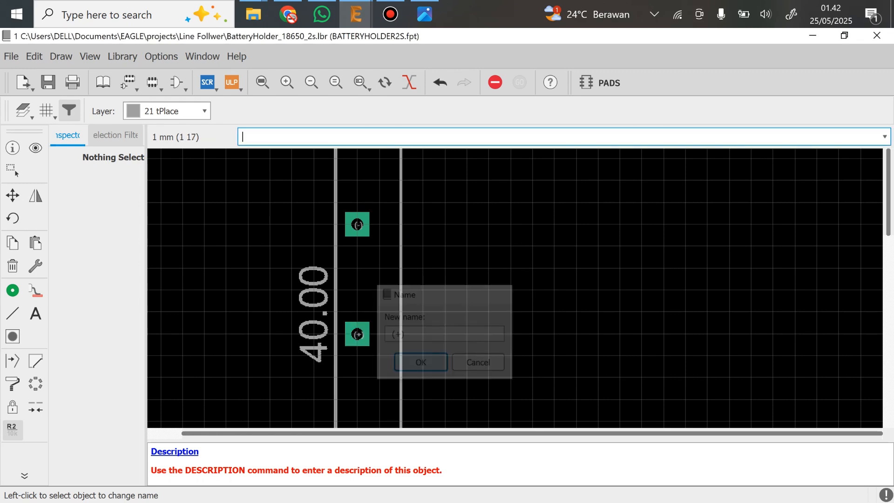
scroll(425, 326, "down", 2)
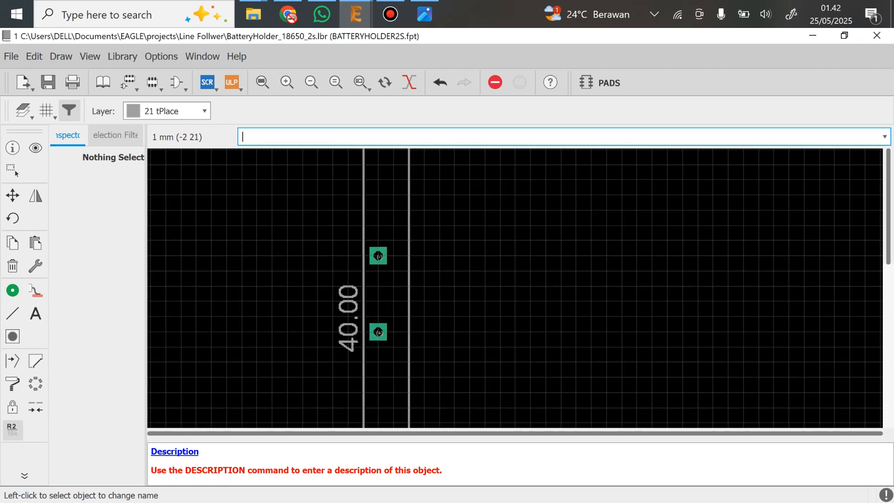
scroll(388, 291, "down", 2)
scroll(348, 344, "down", 2)
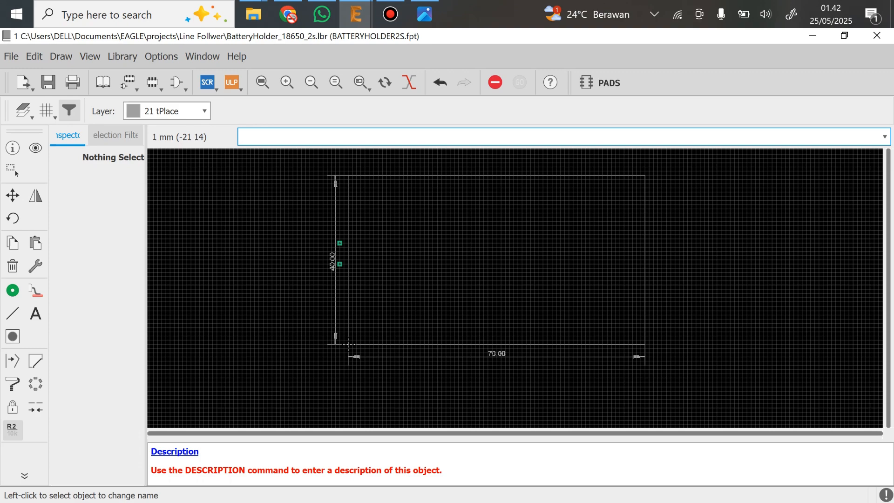
scroll(348, 344, "up", 4)
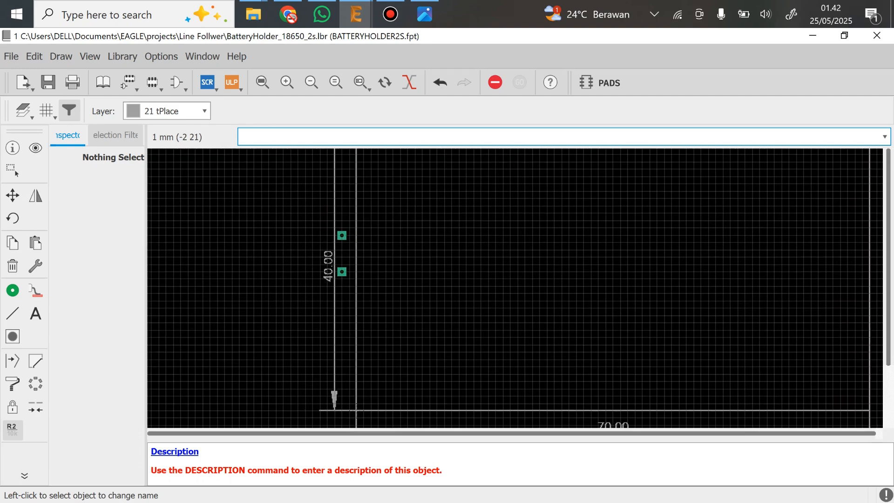
scroll(315, 390, "down", 2)
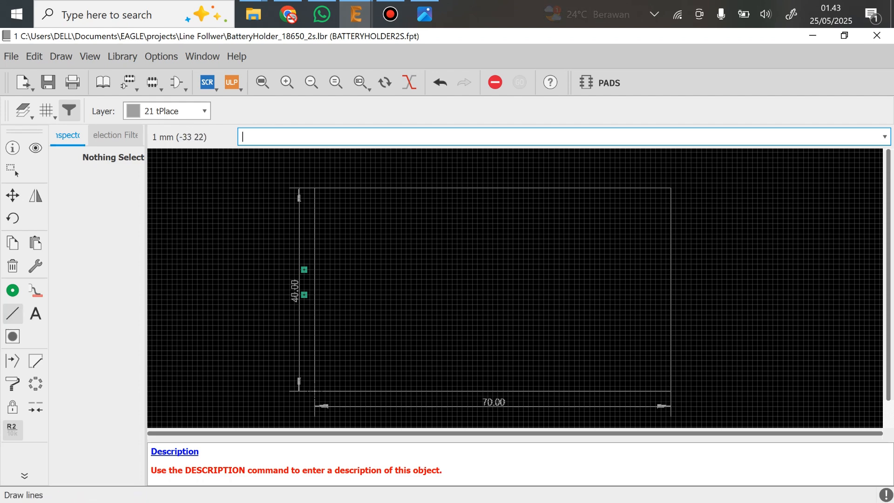
Draw a line on the 39 tKeepout layer around the two pads, from (0 27) through (-5 16) to (0 16) mm on the outline's left edge
left_click(12, 313)
left_click(167, 111)
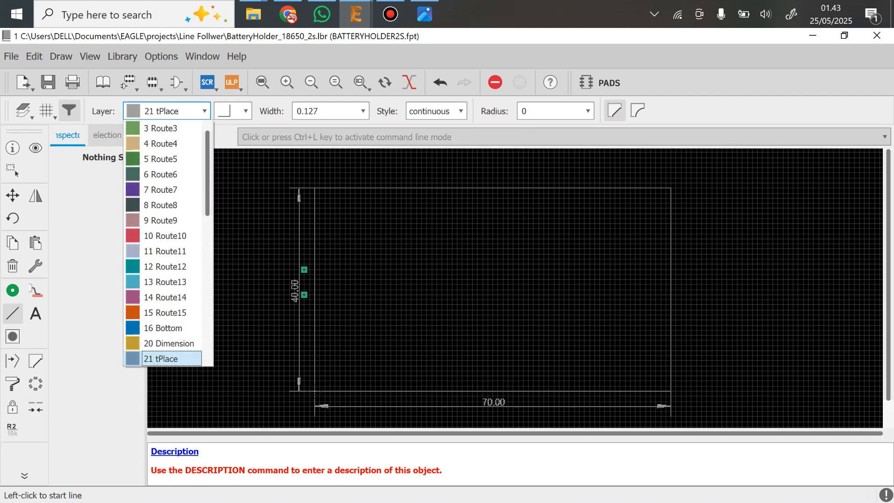
scroll(163, 233, "down", 3)
scroll(163, 235, "down", 5)
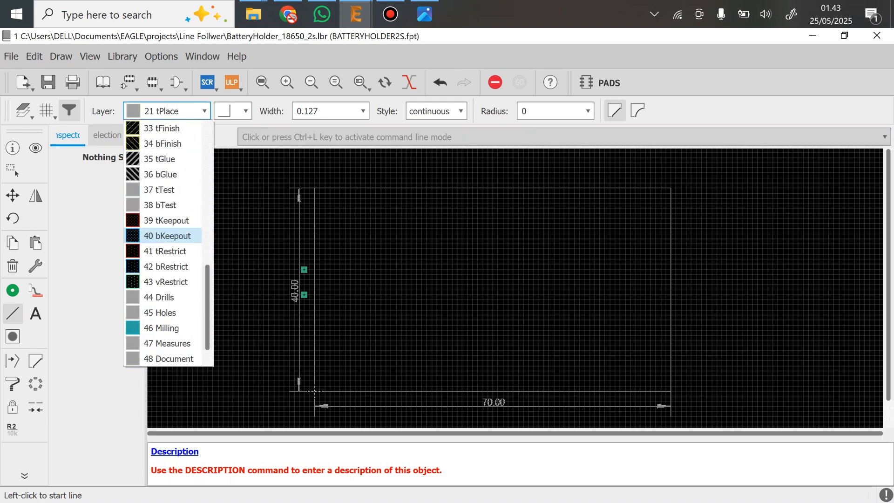
left_click(166, 220)
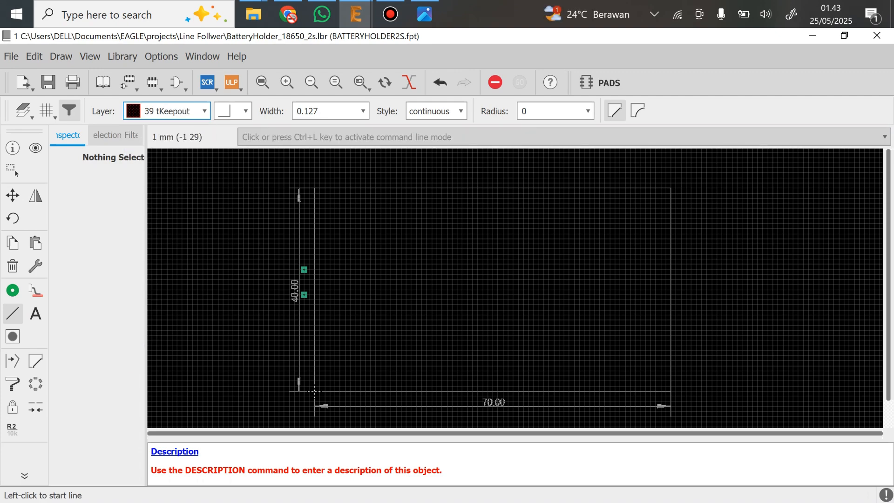
scroll(315, 254, "up", 2)
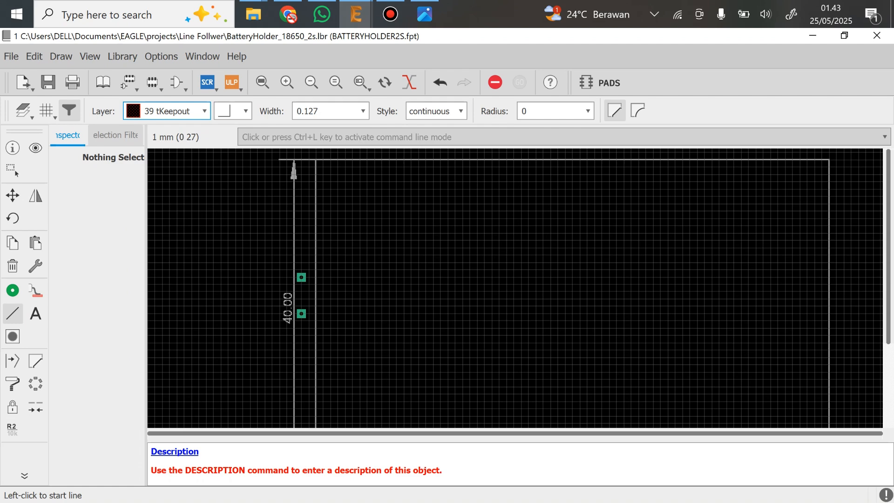
left_click(315, 254)
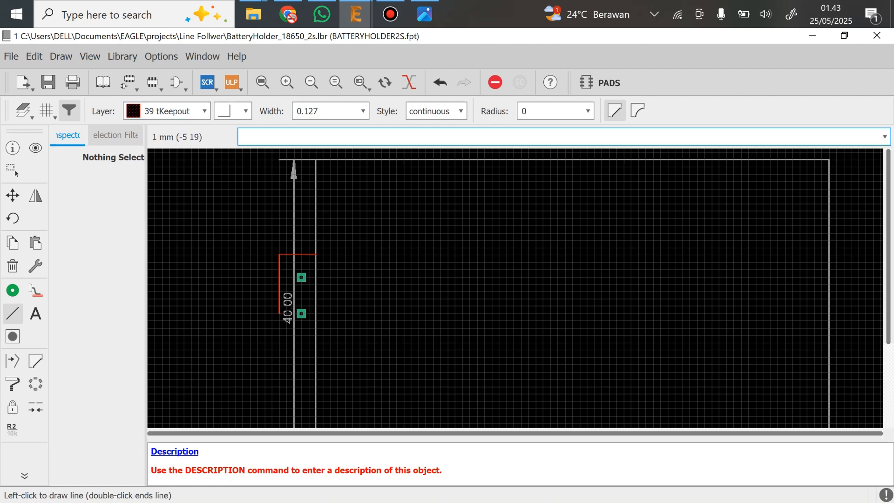
left_click(279, 334)
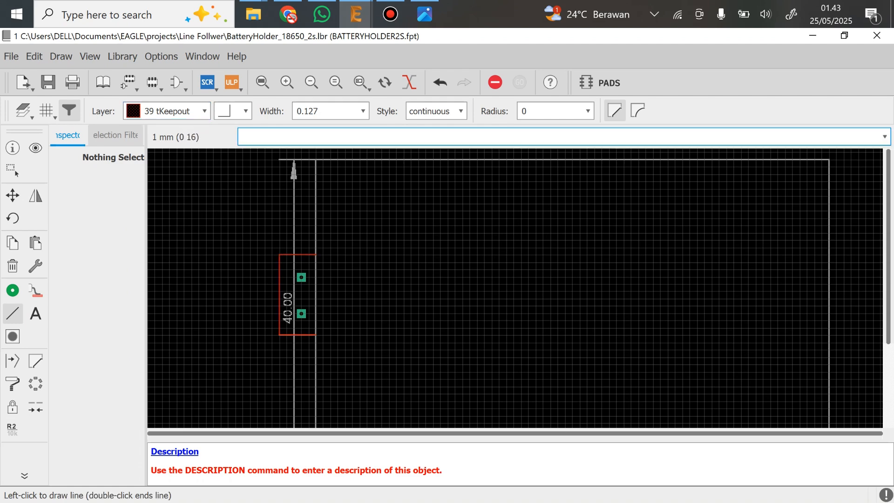
double_click(316, 334)
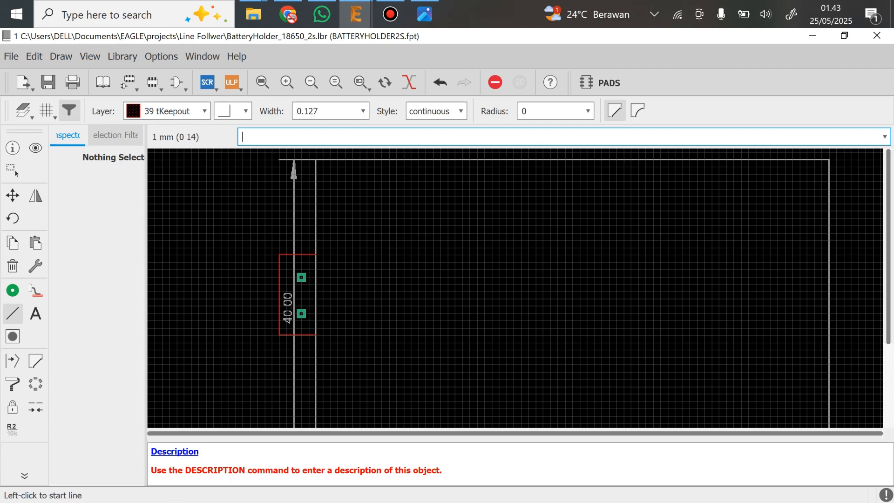
scroll(387, 238, "down", 3)
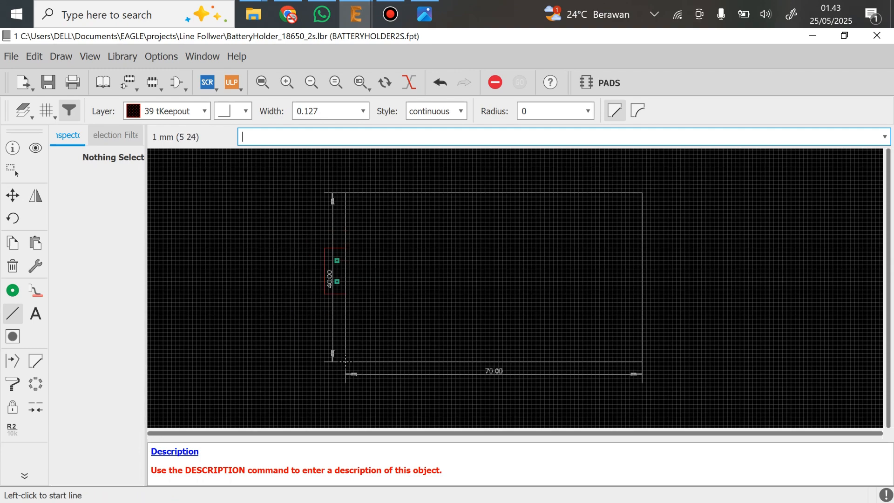
scroll(367, 264, "up", 2)
scroll(335, 404, "down", 1)
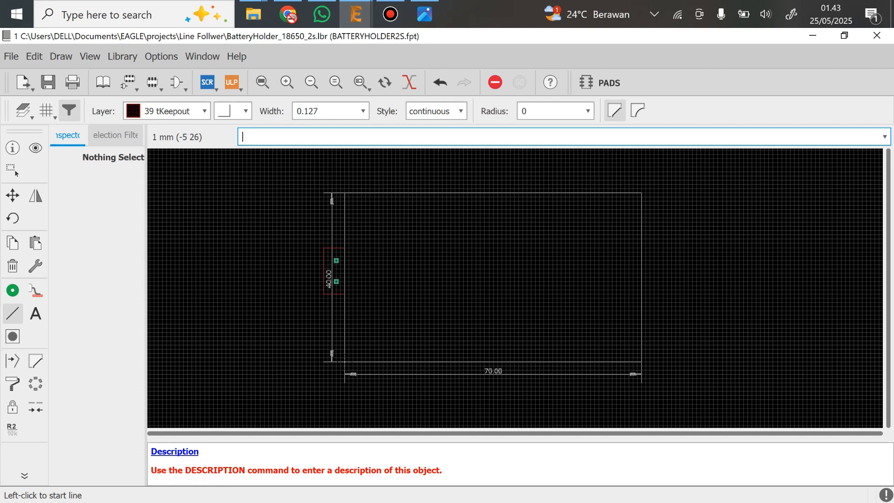
middle_click_drag(344, 360, 307, 363)
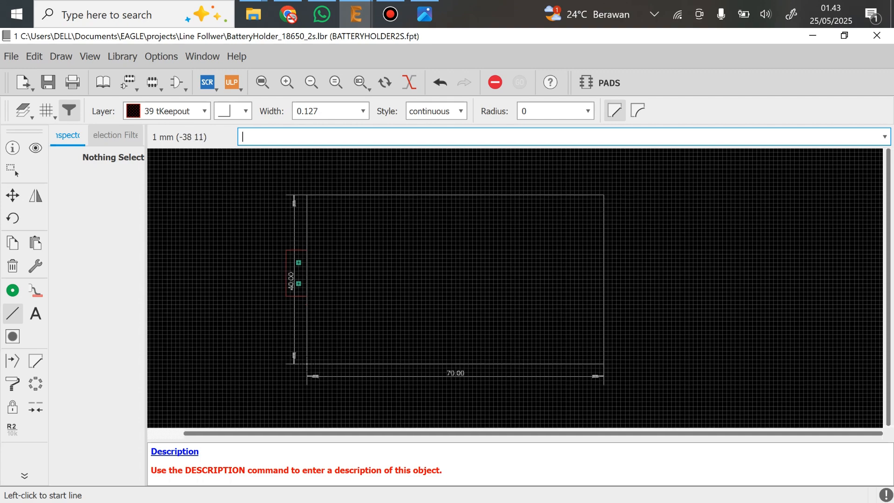
left_click(35, 314)
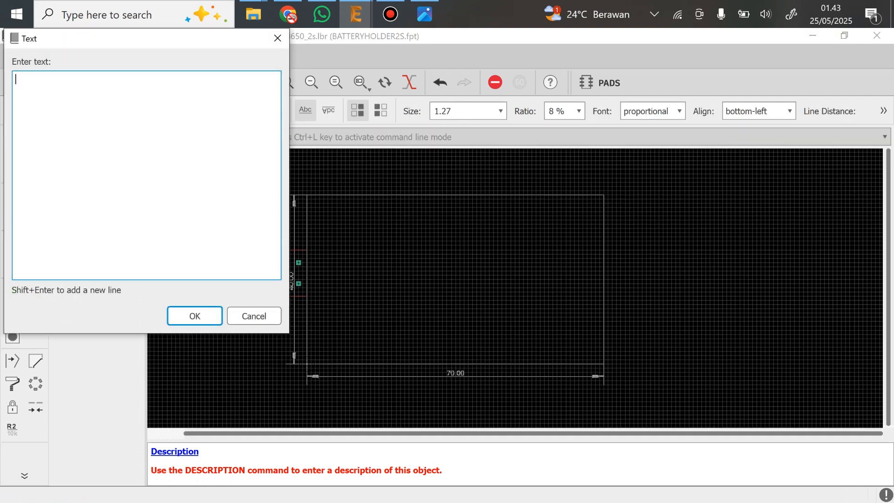
type("Battery Holder")
key("Return")
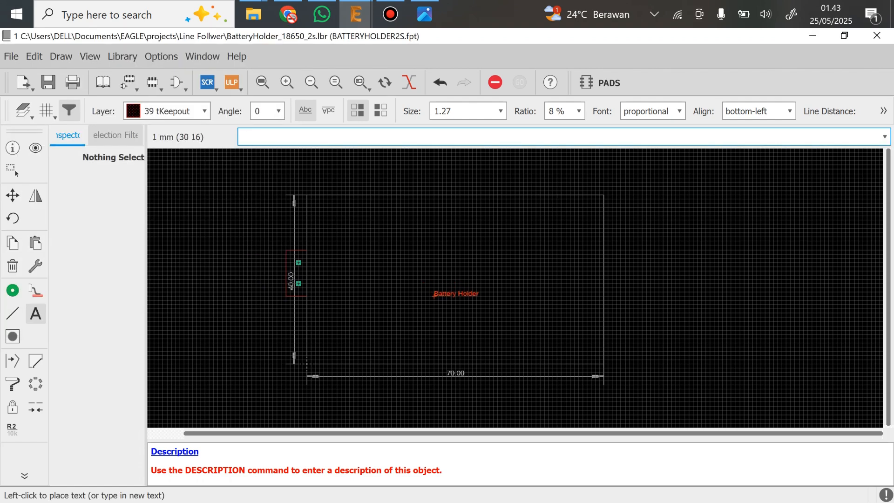
left_click(433, 296)
key("Escape")
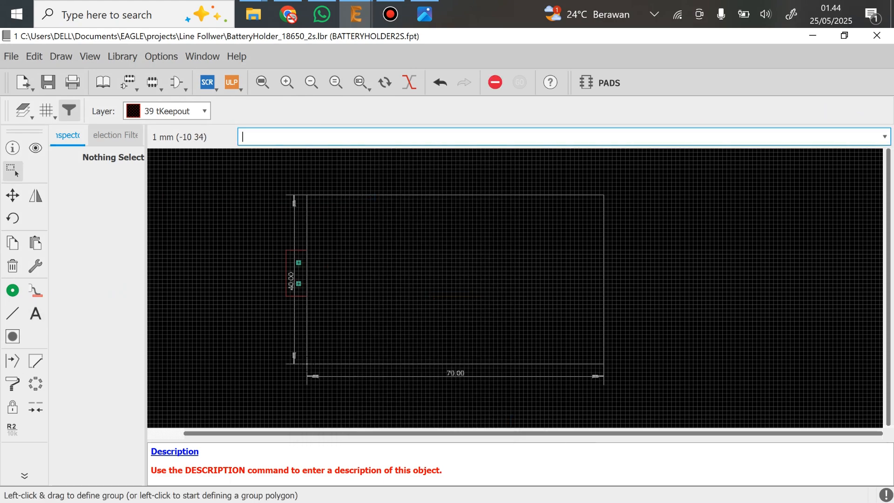
Place the two-line text "Batery Holder" and "18650 x 2s" on the 21 tPlace layer near the middle of the holder outline
left_click(167, 110)
scroll(163, 174, "up", 3)
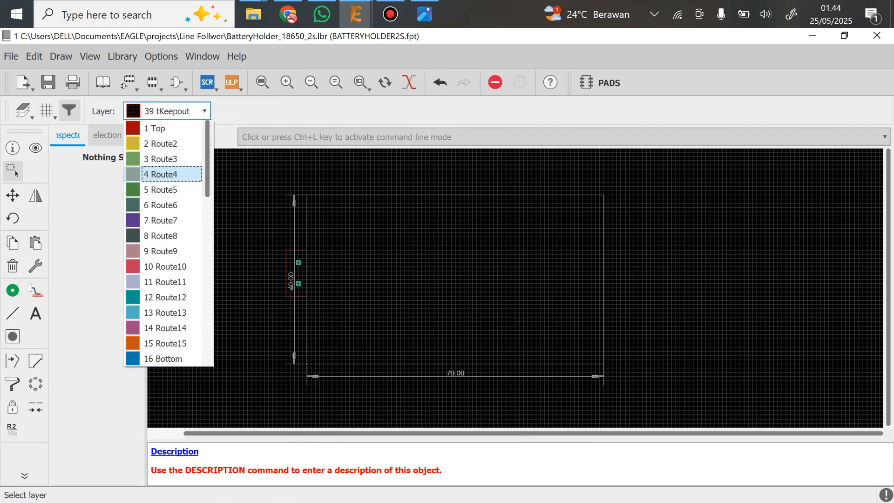
scroll(163, 174, "down", 5)
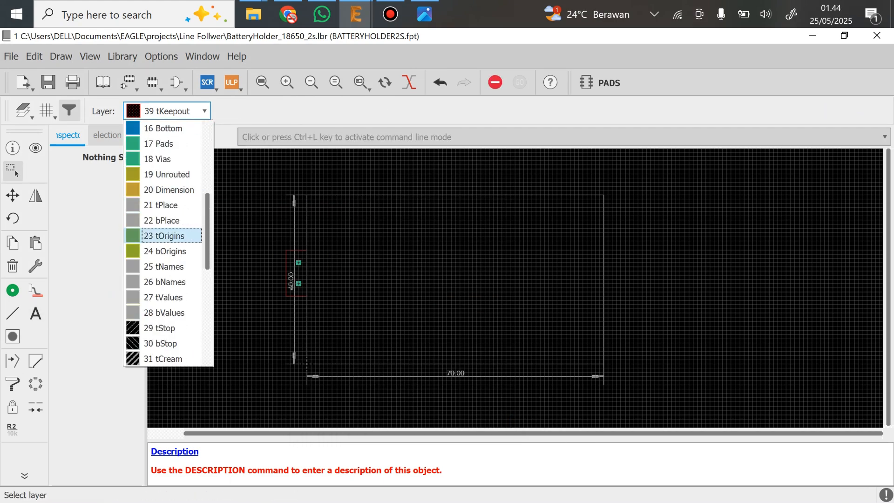
left_click(161, 205)
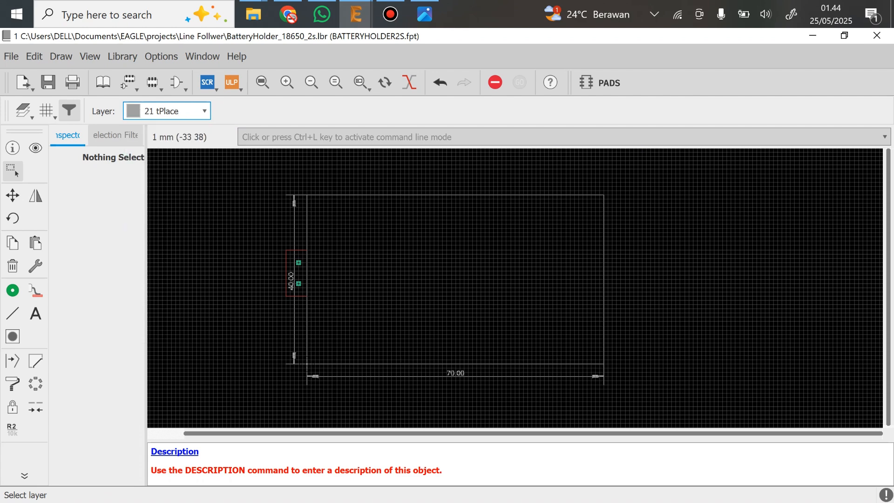
left_click(35, 313)
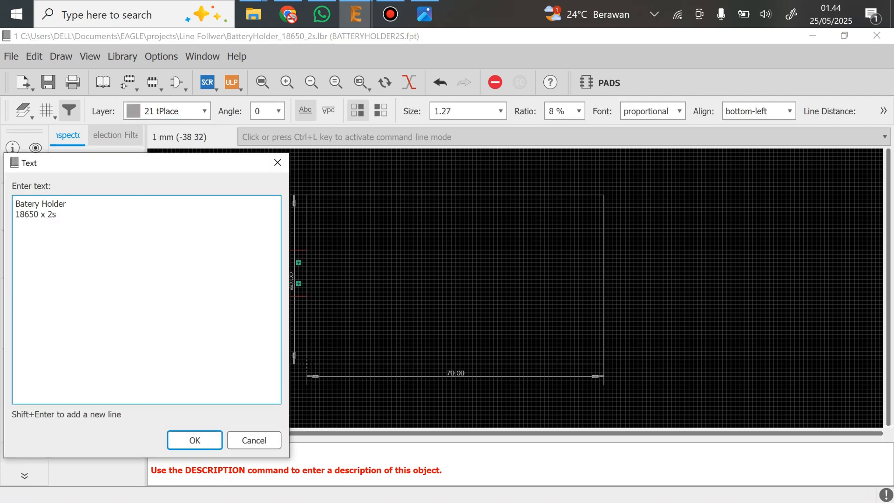
left_click(193, 437)
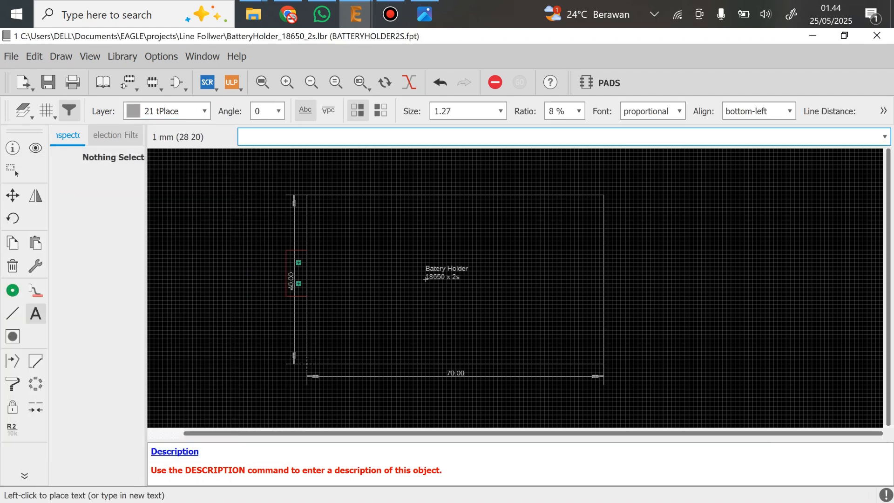
left_click(429, 286)
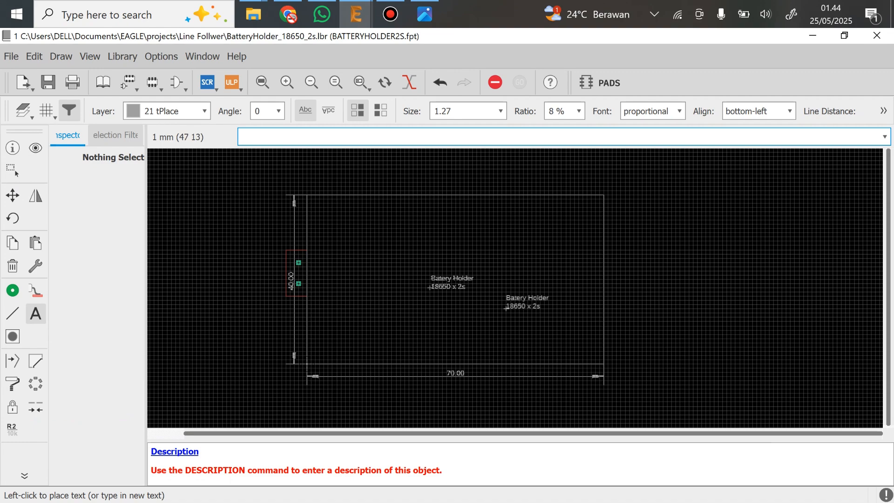
key("Escape")
key("Escape")
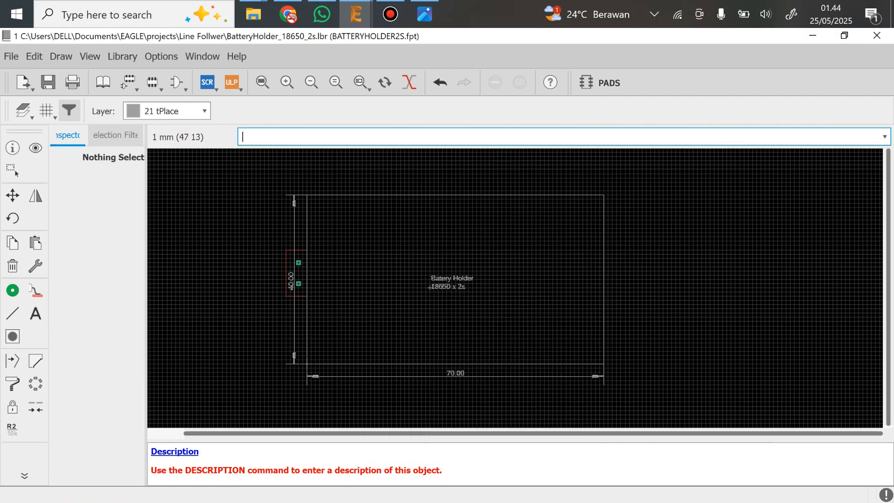
key("Escape")
scroll(531, 308, "up", 1)
scroll(471, 309, "down", 1)
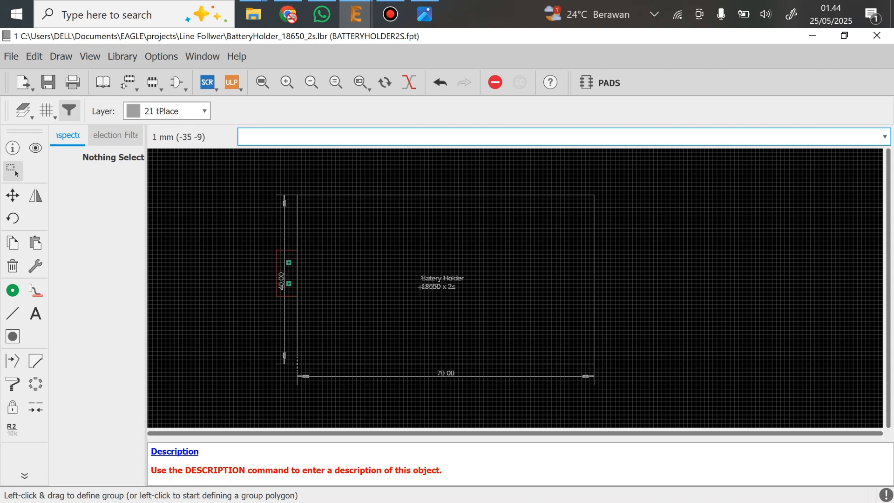
Delete the 40 mm and 70 mm dimensions from the battery holder footprint and save the library
left_click(13, 265)
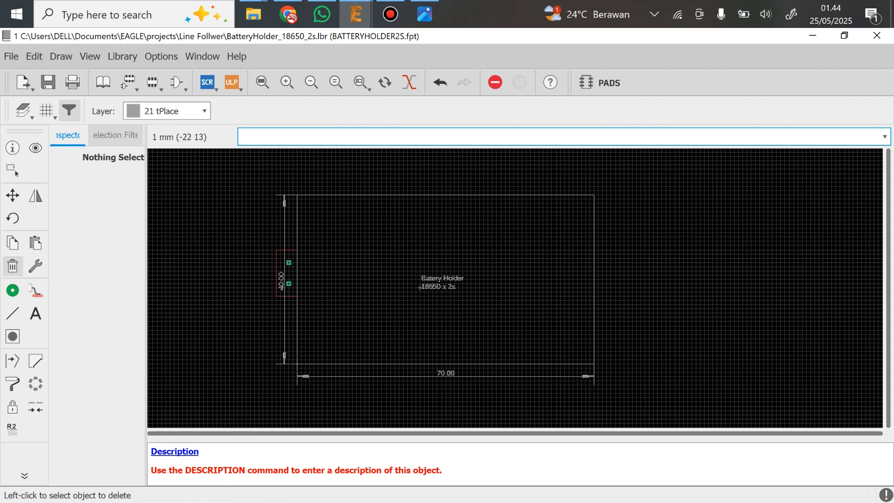
scroll(305, 373, "up", 2)
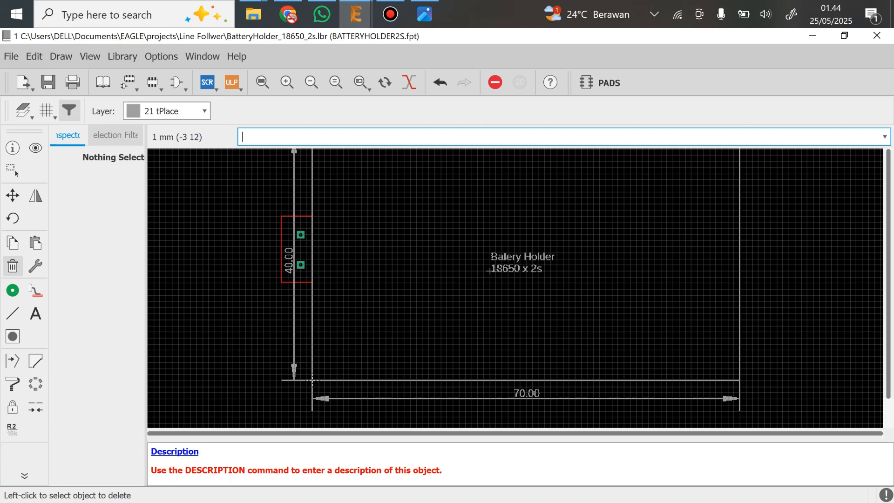
scroll(294, 306, "up", 5)
middle_click_drag(309, 234, 319, 352)
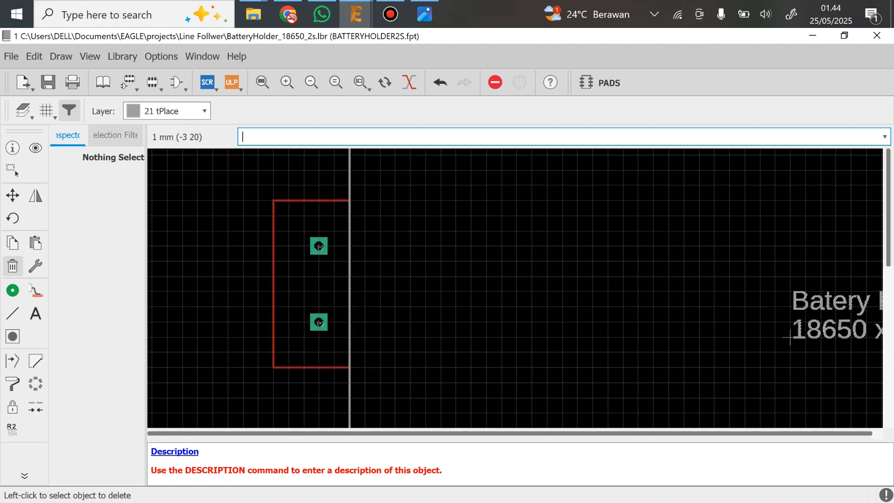
scroll(296, 299, "down", 5)
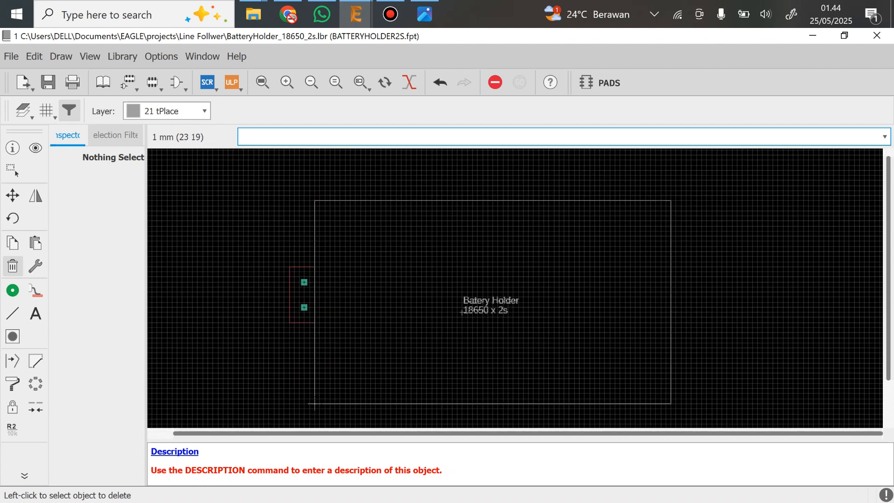
key("ctrl+s")
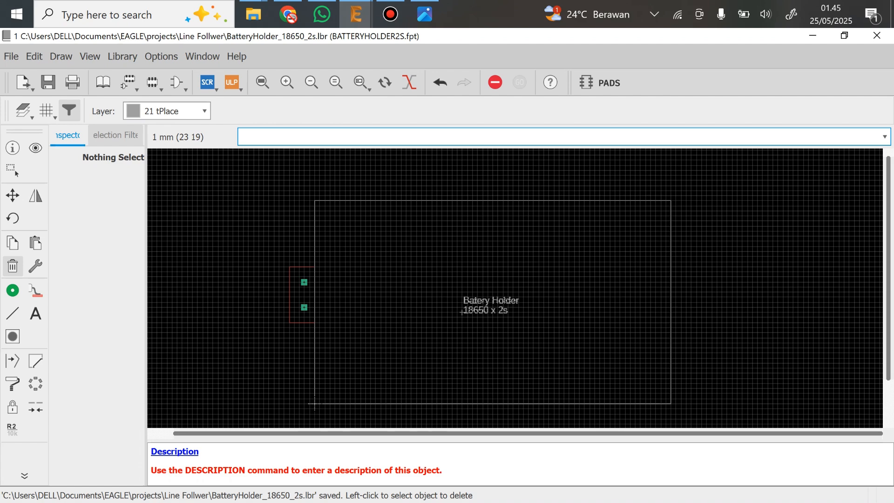
Create a new device named BATTERYHOLDER2S in the library
key("alt+l")
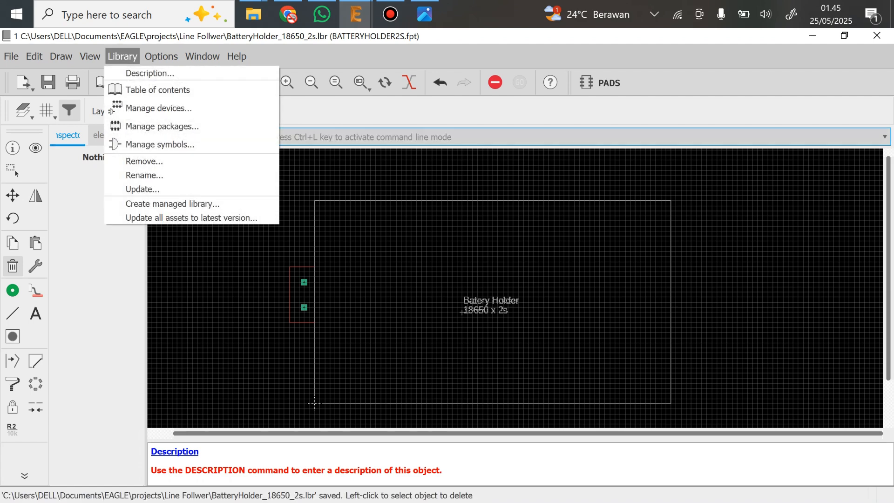
key("Down")
key("Down")
key("Down")
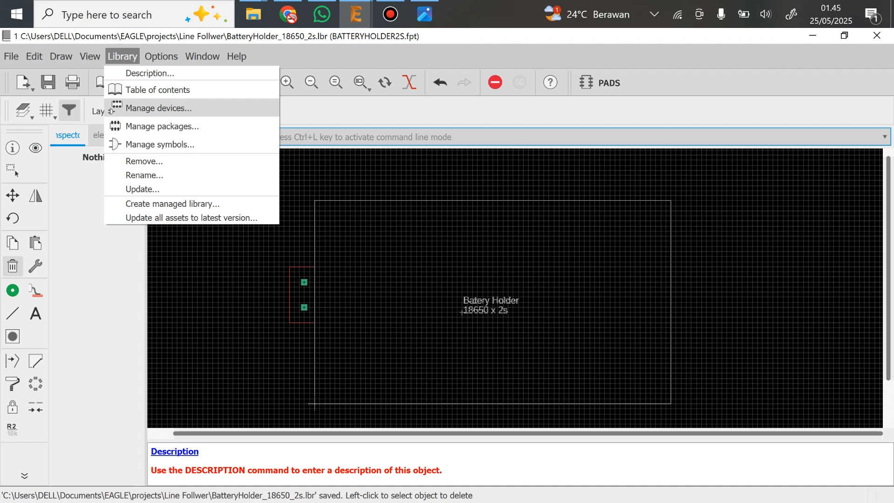
key("Down")
key("Down")
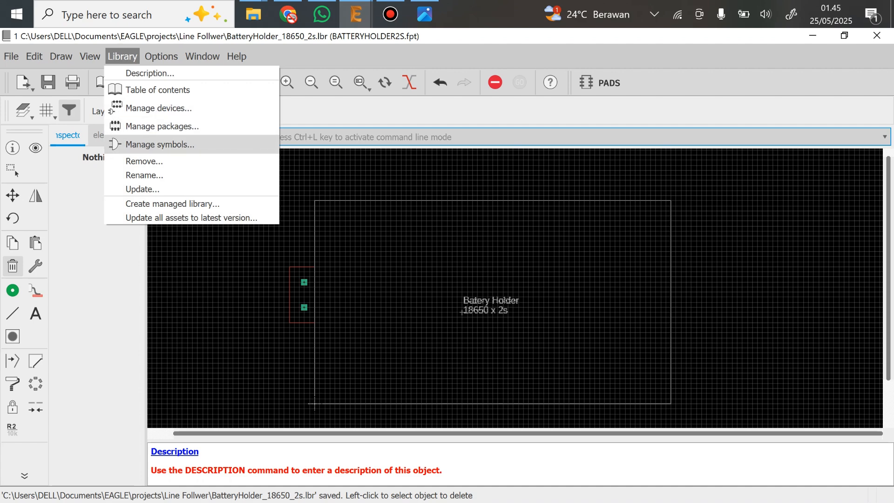
key("Up")
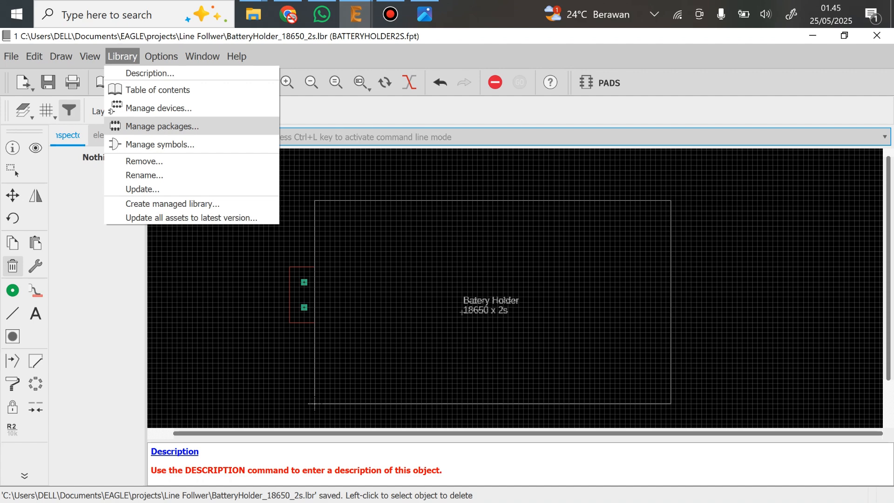
key("Up")
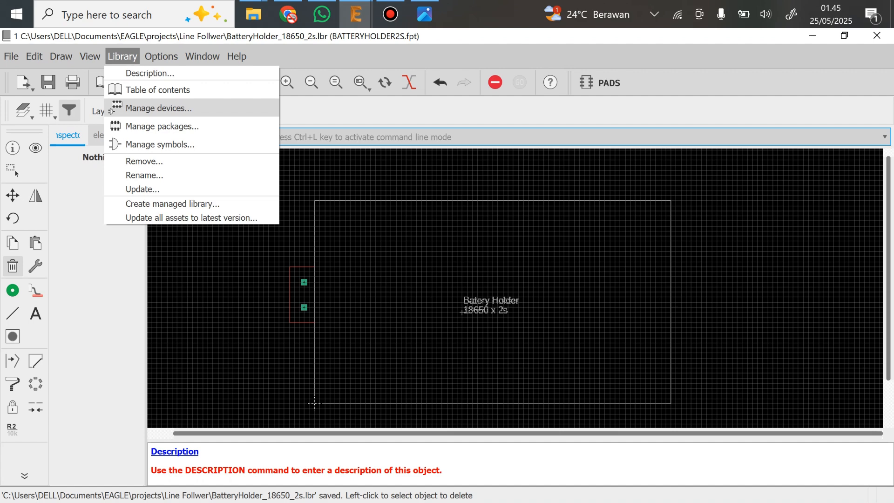
key("Down")
key("Down")
key("Up")
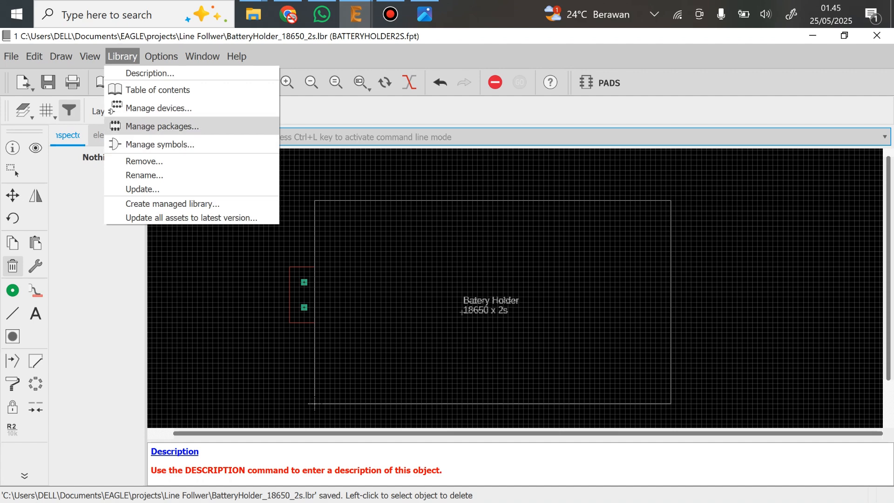
key("Up")
key("Return")
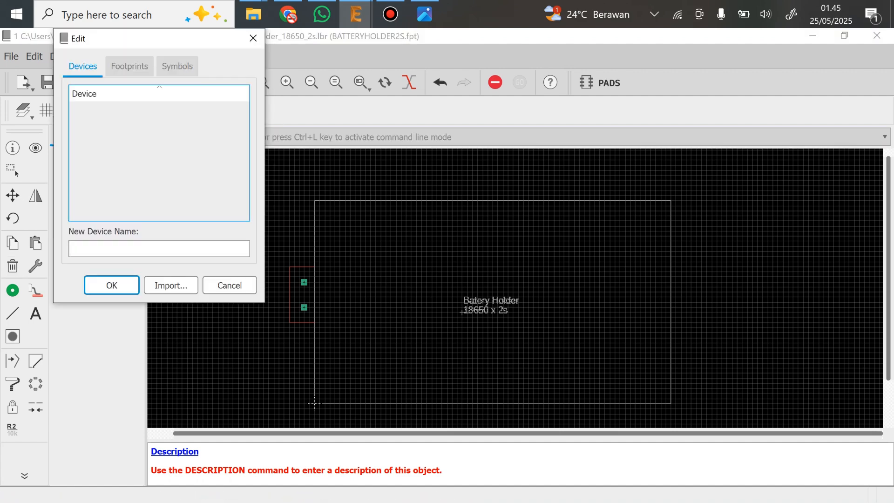
left_click(159, 248)
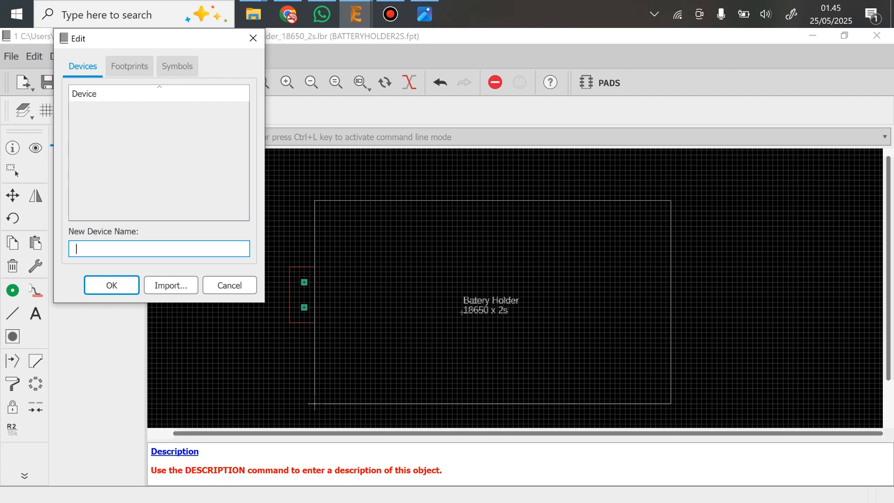
type("BATTERYHOLDER2S")
key("Return")
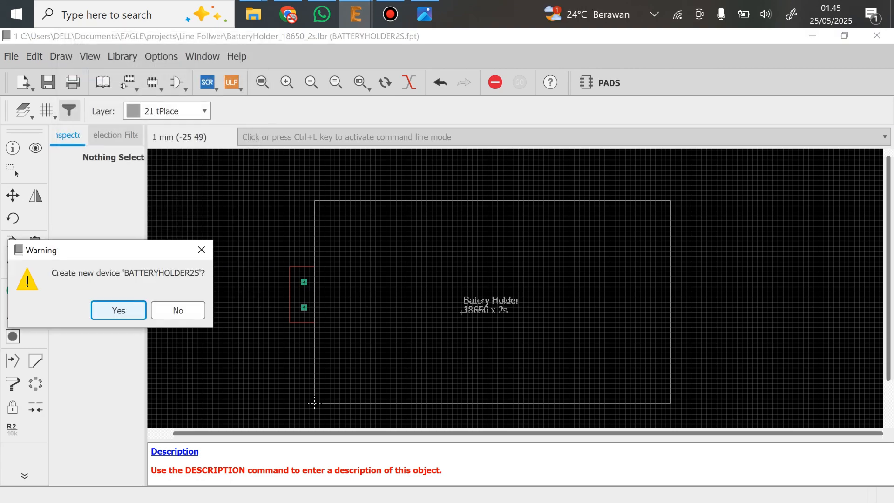
key("Return")
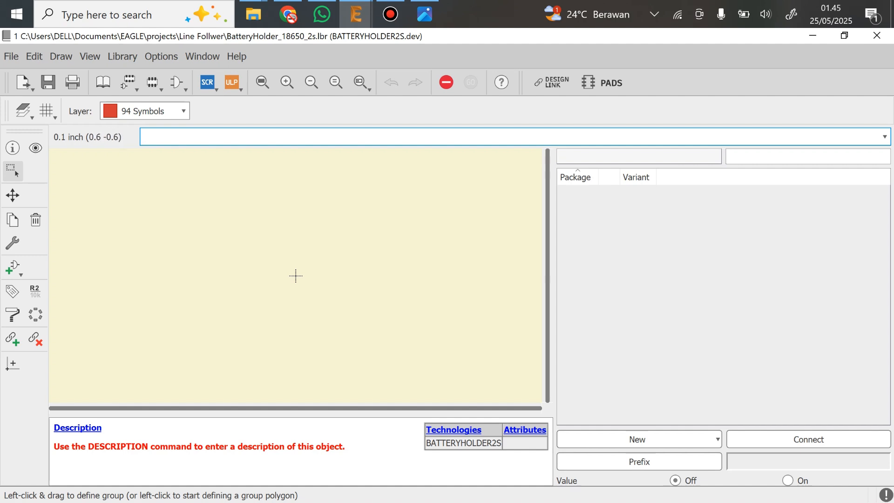
Add the BATTERY2S symbol to the device, placing it at the origin (0.0 0.0)
left_click(13, 267)
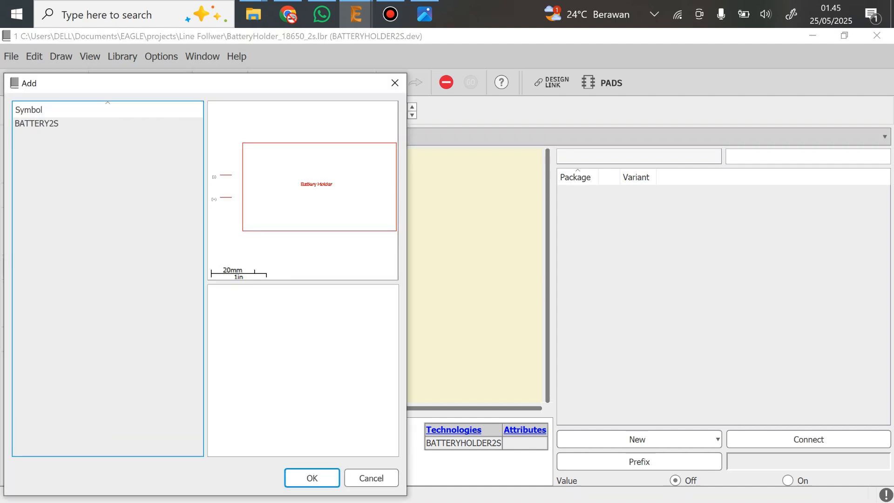
left_click(51, 123)
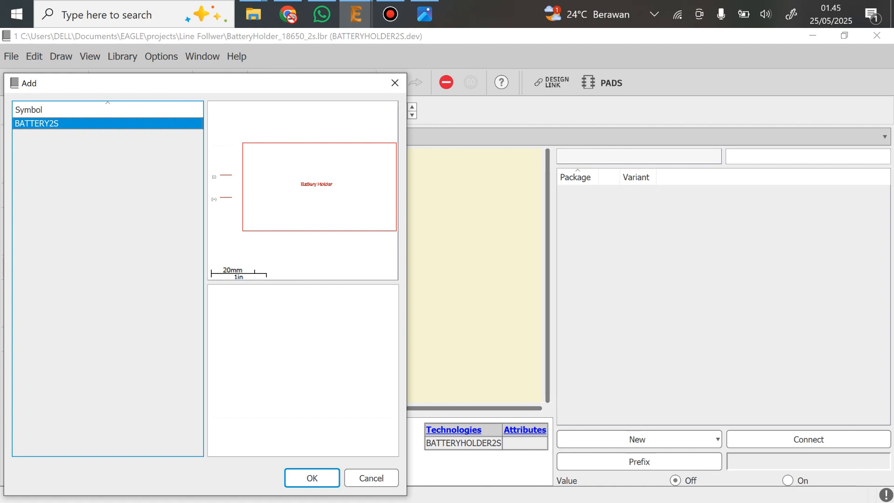
left_click_drag(178, 86, 237, 67)
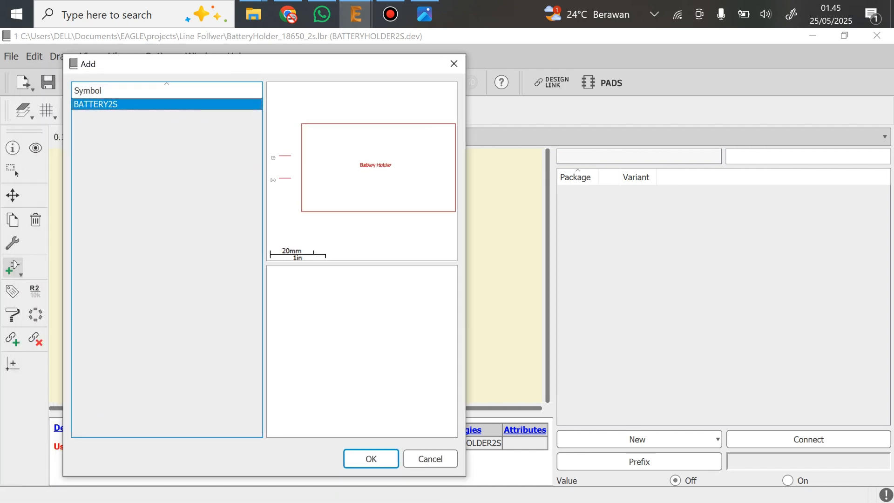
left_click(371, 459)
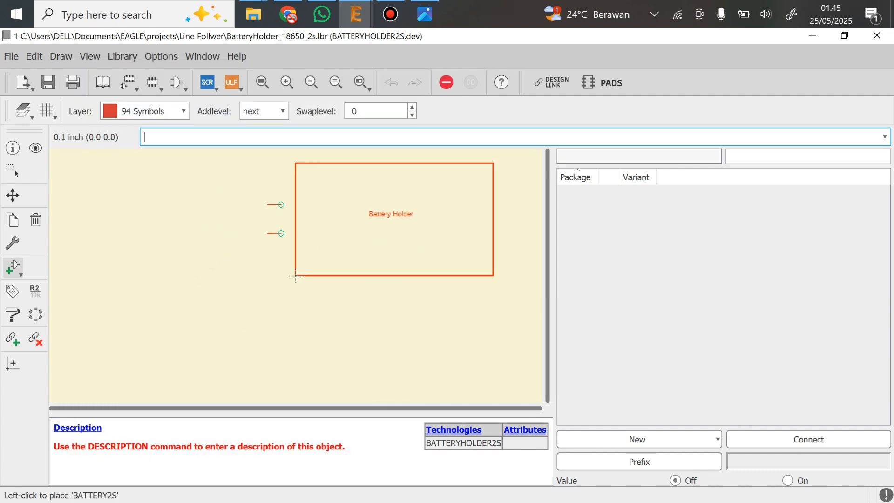
left_click(295, 275)
key("Escape")
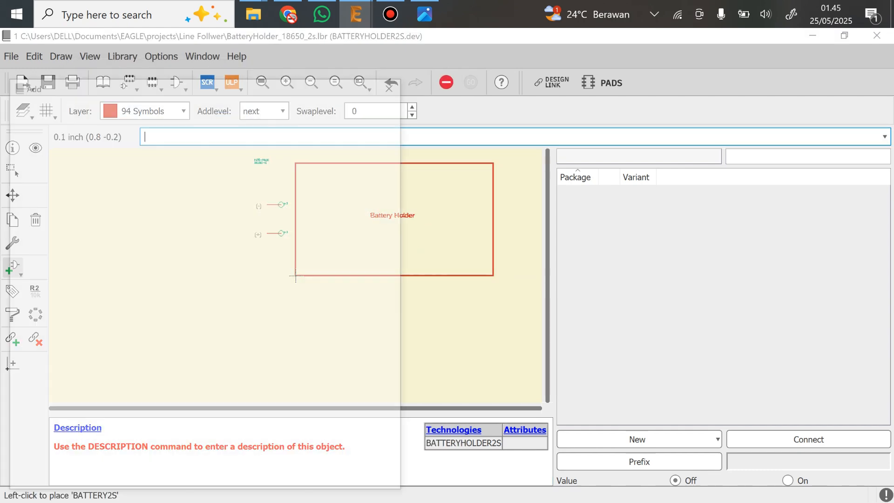
left_click(371, 478)
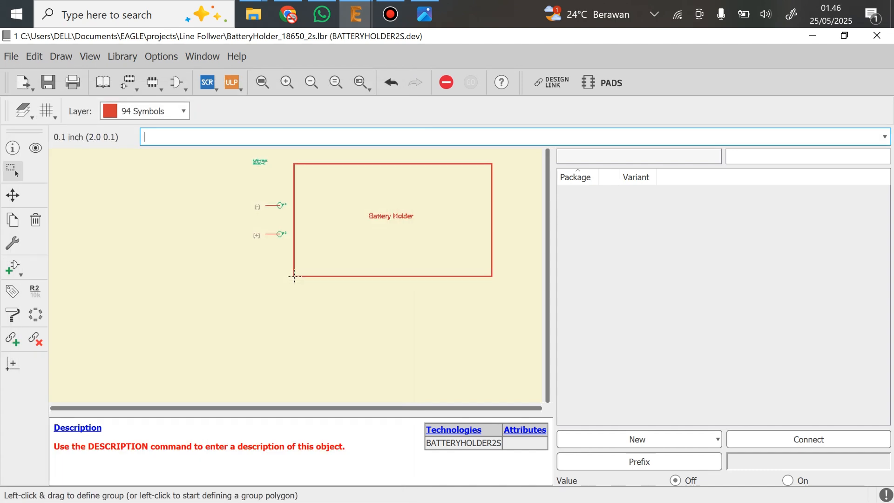
Add the local BATTERYHOLDER2S footprint as the device's package variant, leaving the variant name blank
middle_click_drag(294, 276, 213, 340)
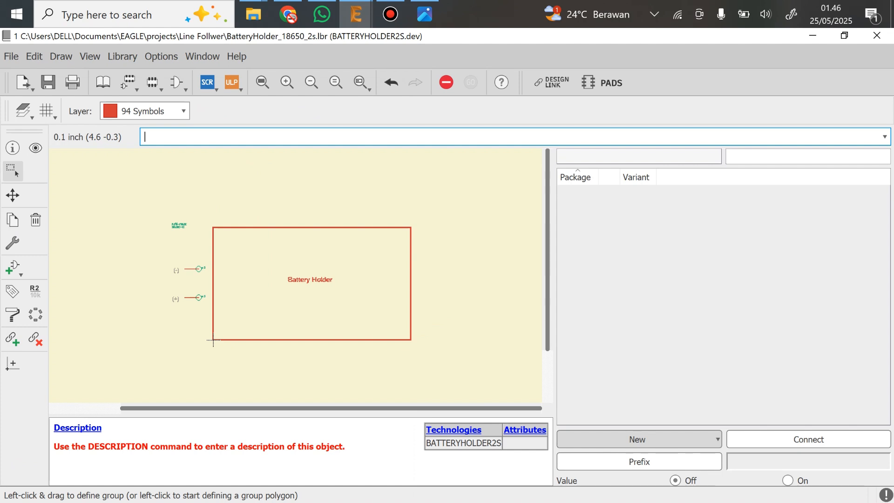
left_click(637, 439)
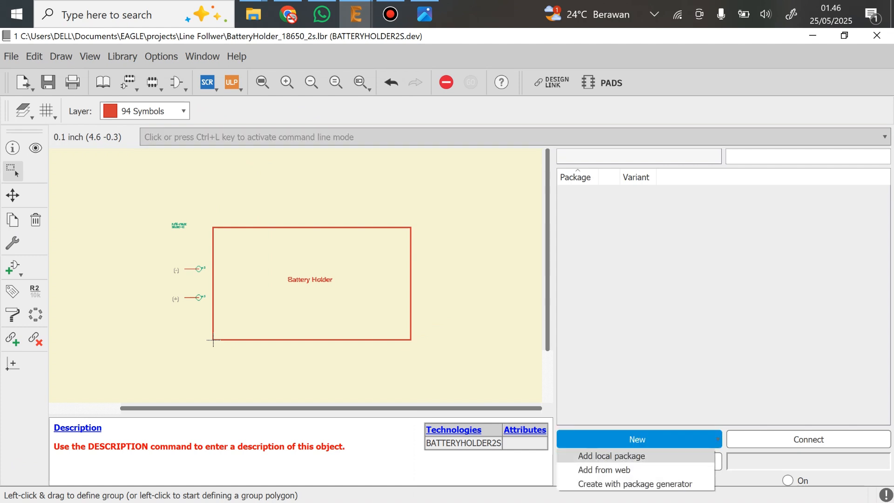
left_click(611, 455)
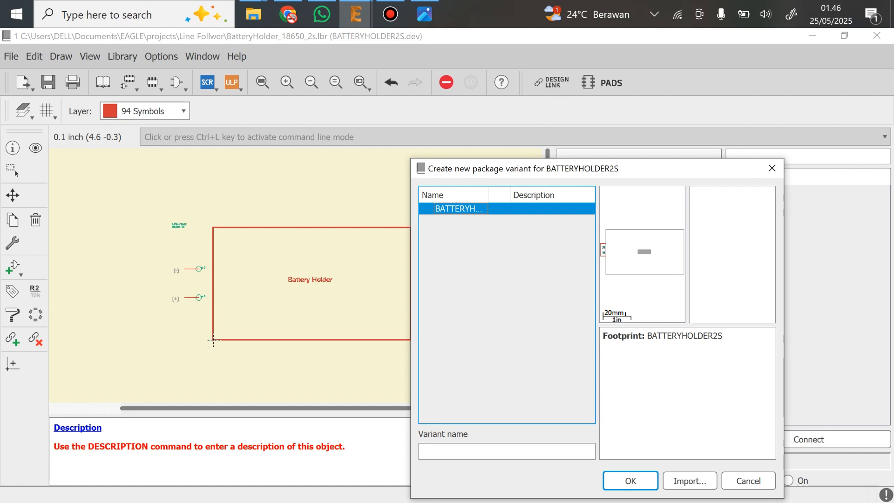
left_click_drag(515, 170, 463, 146)
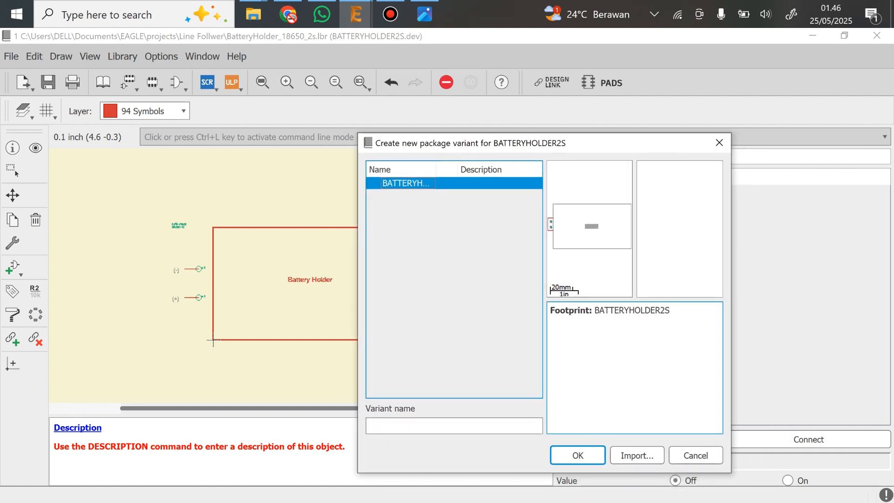
left_click(577, 455)
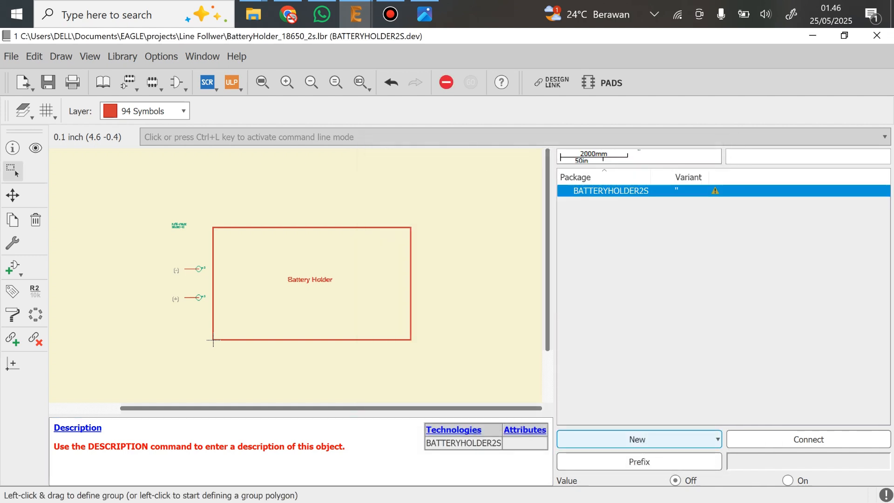
left_click(723, 289)
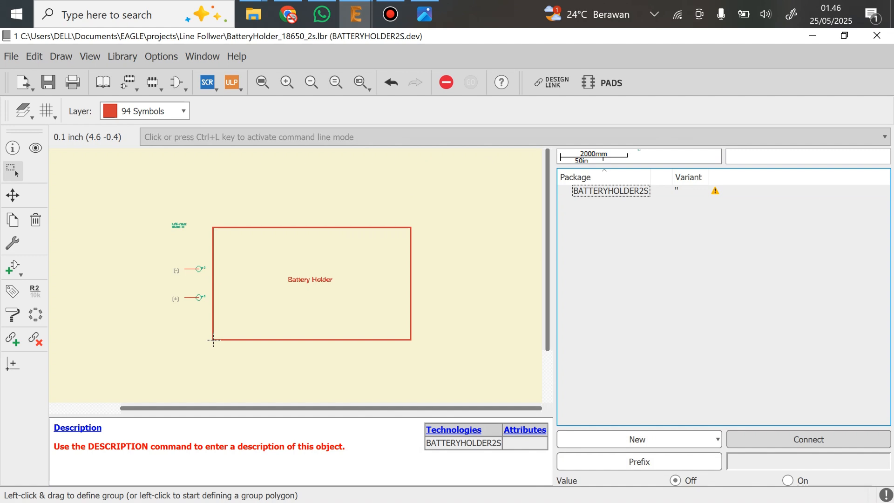
Connect pin G$1.(+) to pad (+) and pin G$1.(-) to pad (-) for the BATTERYHOLDER2S package
left_click(808, 439)
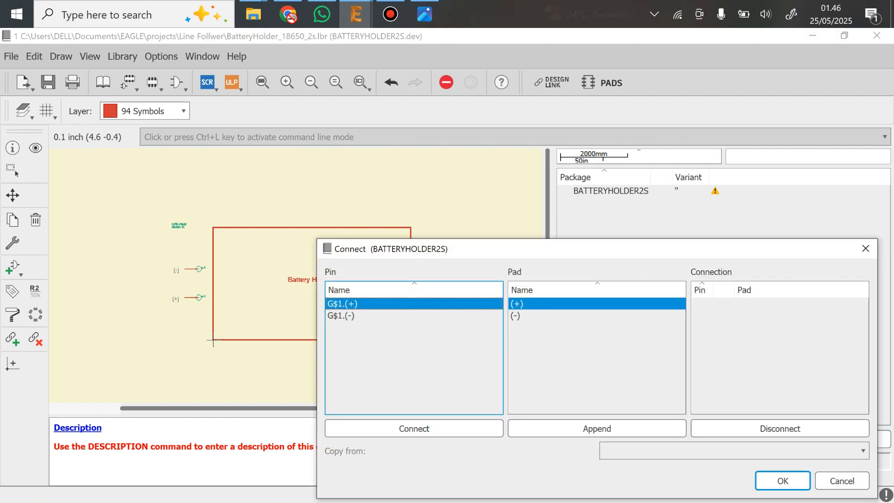
left_click_drag(512, 247, 424, 171)
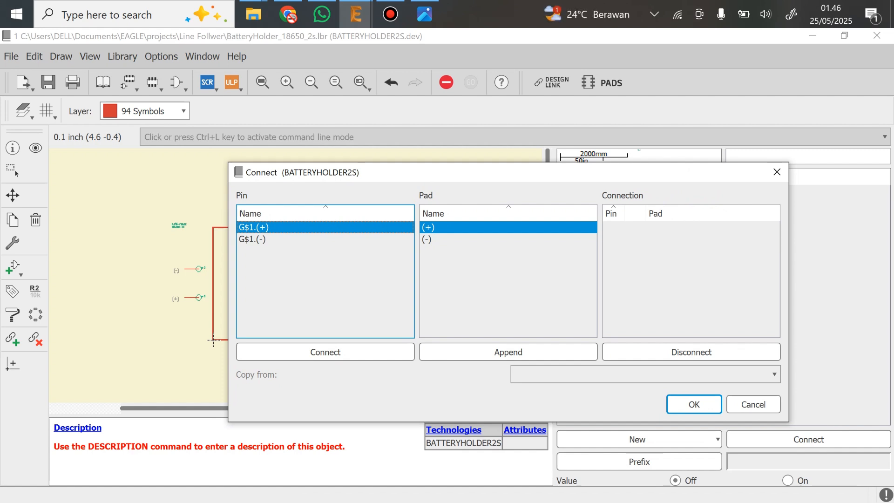
left_click_drag(424, 172, 401, 145)
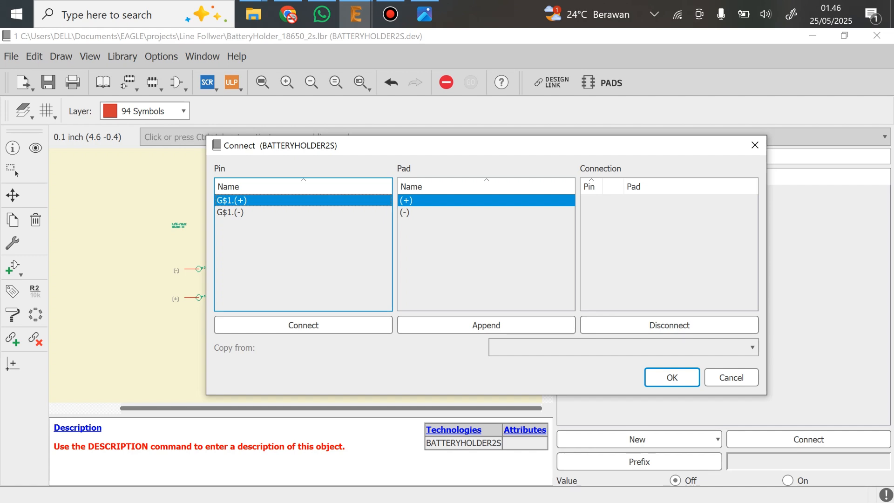
left_click(303, 325)
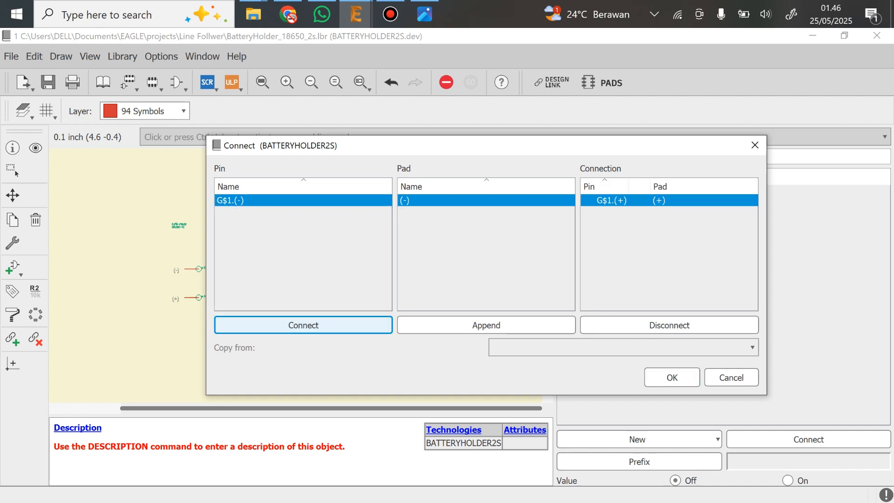
left_click(303, 325)
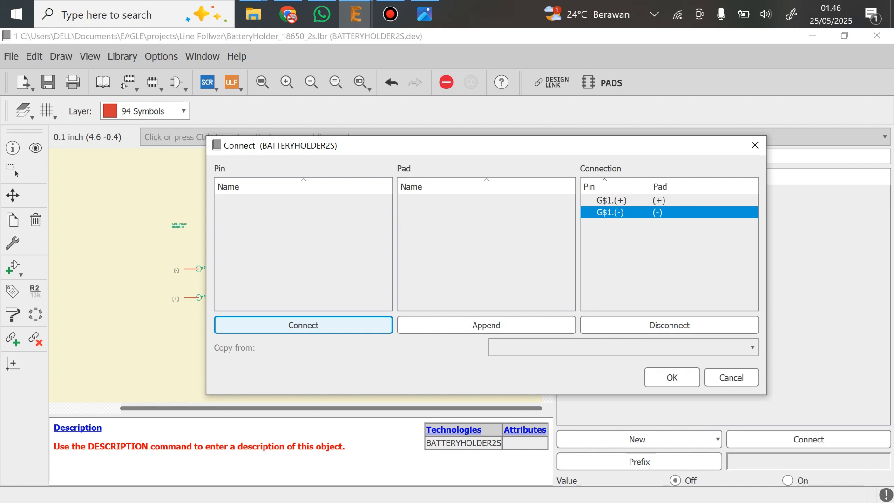
left_click(672, 377)
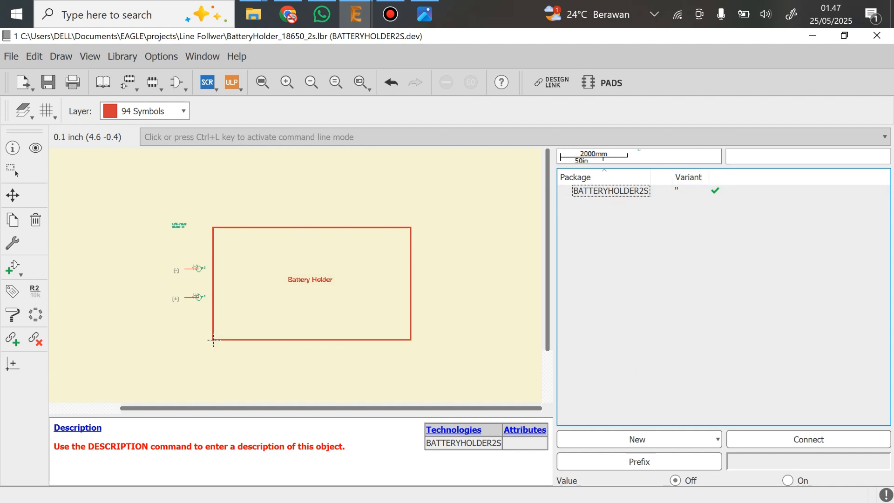
Set the BATTERYHOLDER2S device's prefix to MODULE and switch its Value option to On
left_click(639, 462)
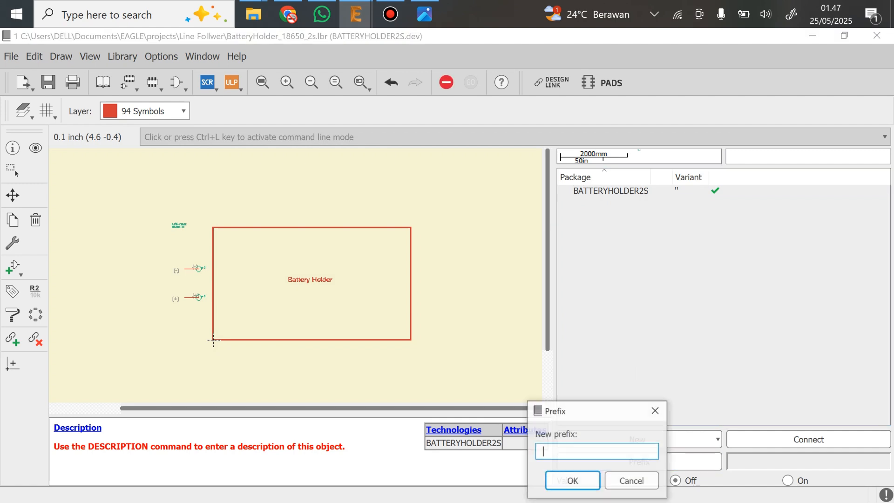
left_click_drag(585, 412, 634, 240)
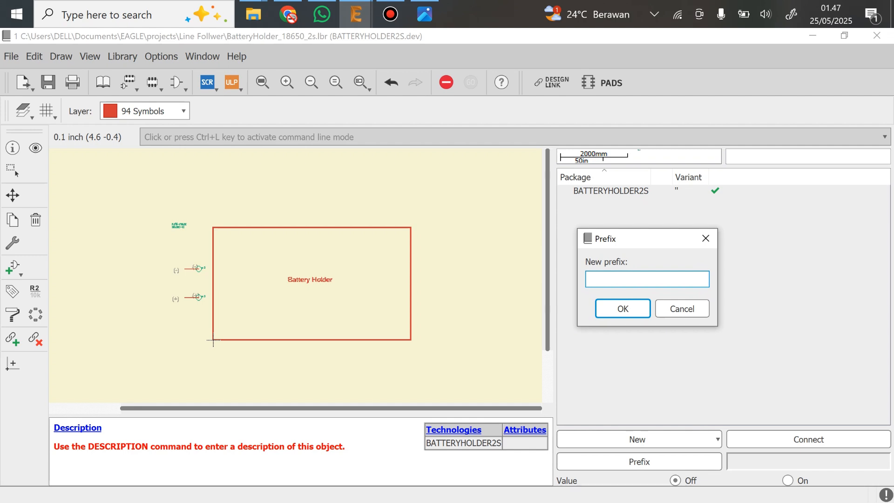
type("MODULE")
key("Return")
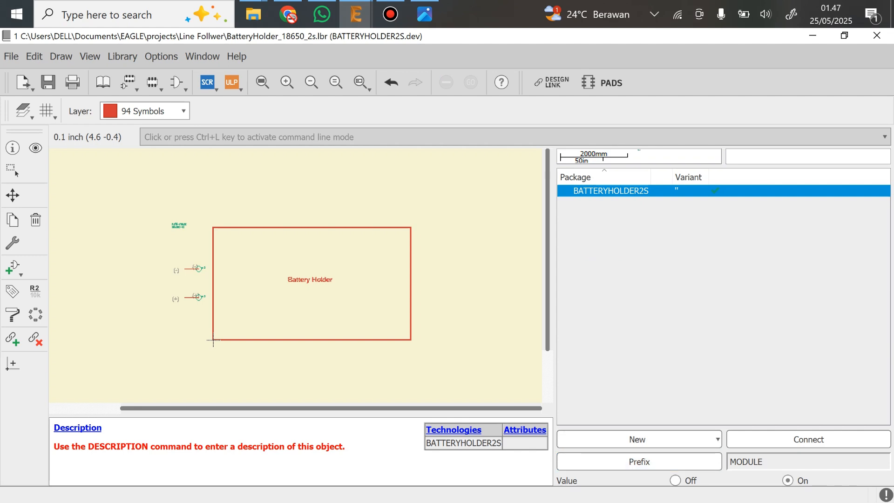
Save the BatteryHolder_18650_2s library and close the library editor
left_click(723, 298)
key("ctrl+s")
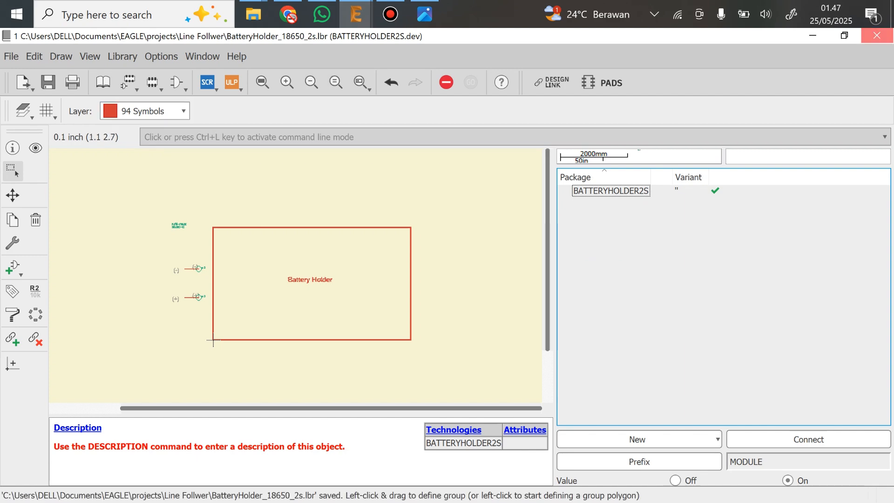
left_click(876, 35)
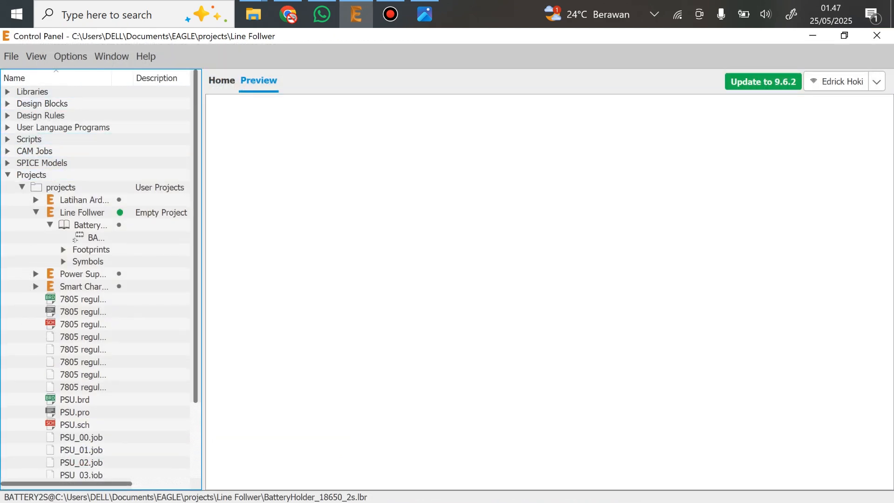
Create a new schematic in the Line Follwer project
left_click(11, 56)
left_click(11, 56)
left_click(11, 56)
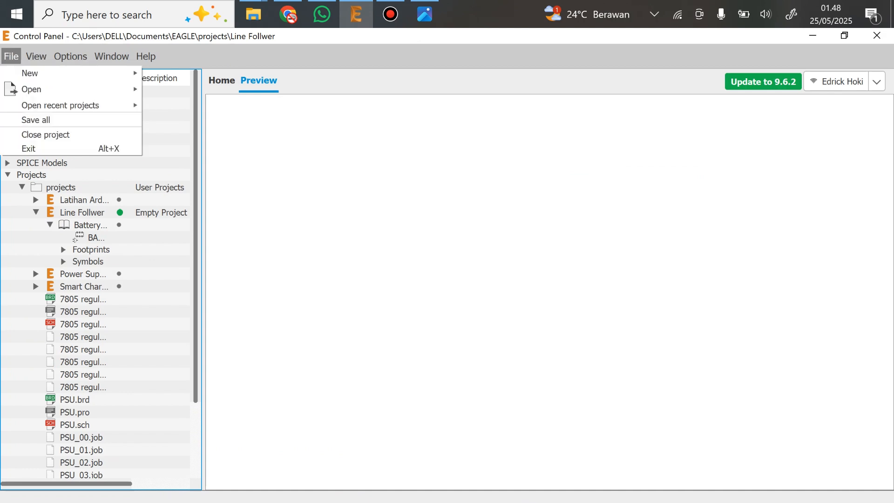
mouse_move(30, 73)
left_click(180, 94)
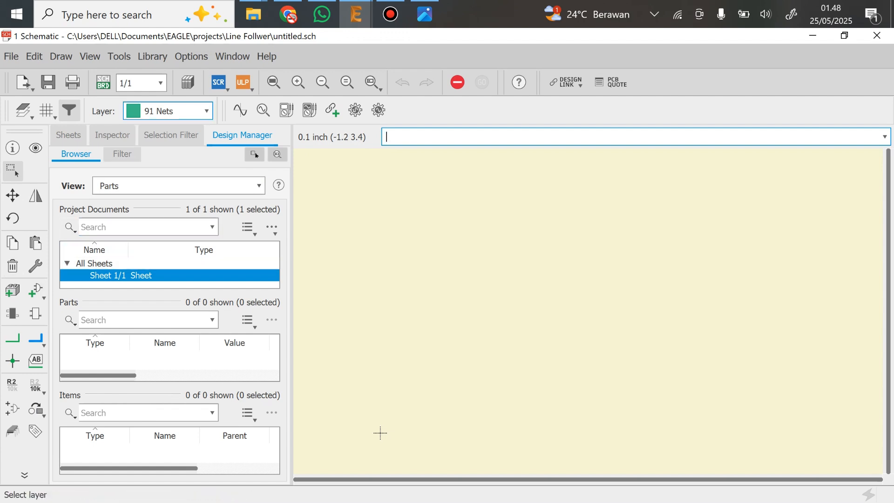
Open the Library Manager from the schematic and restrict the available libraries to local ones only
key("alt+l")
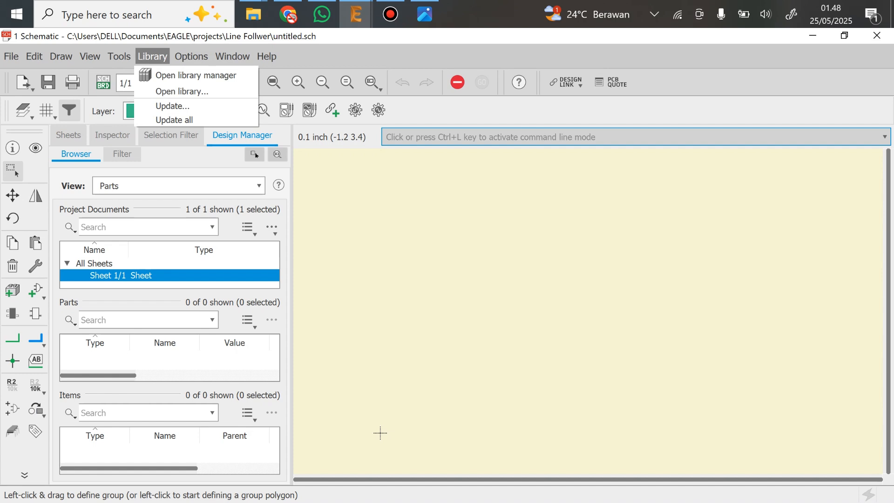
key("Right")
key("Left")
key("Down")
key("Return")
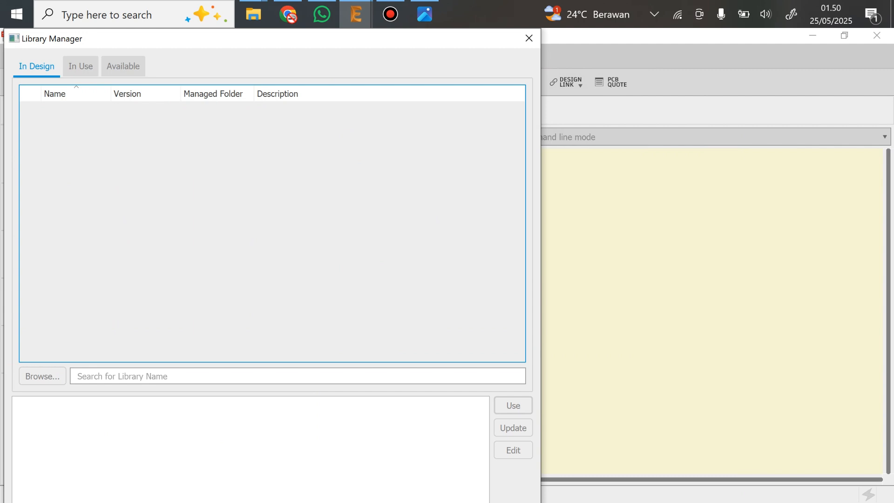
left_click(123, 66)
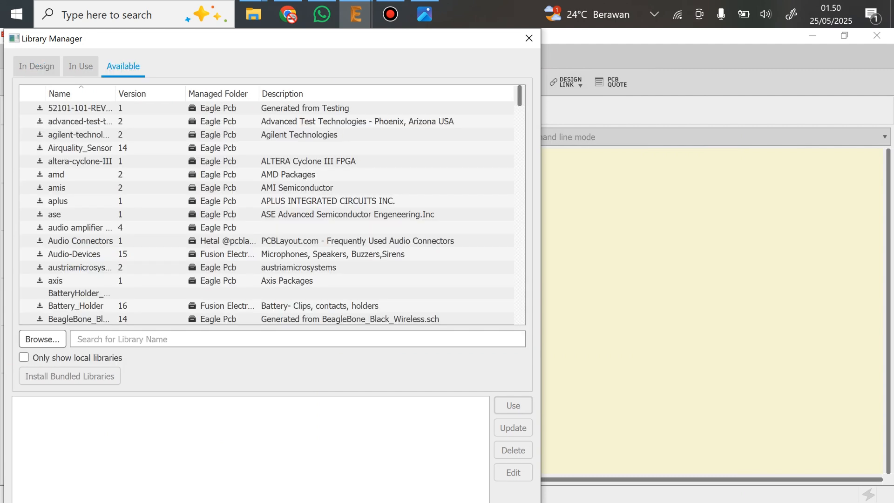
scroll(265, 200, "down", 20)
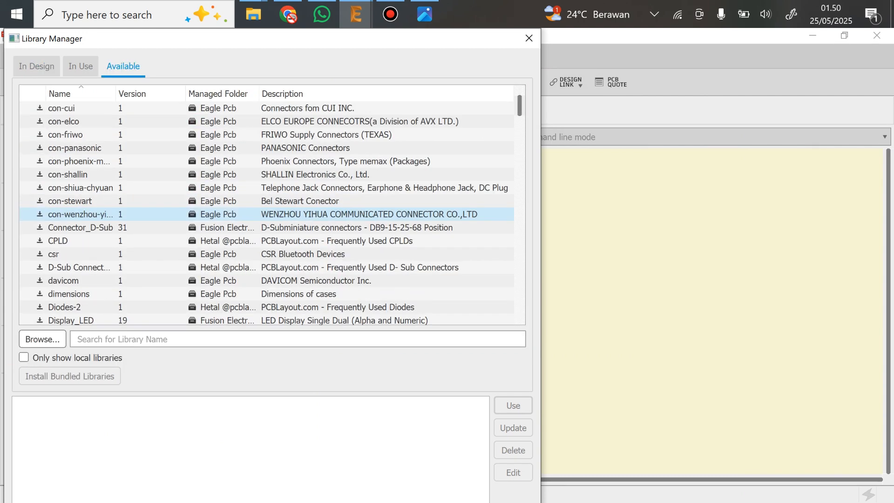
scroll(265, 201, "down", 5)
scroll(266, 200, "up", 20)
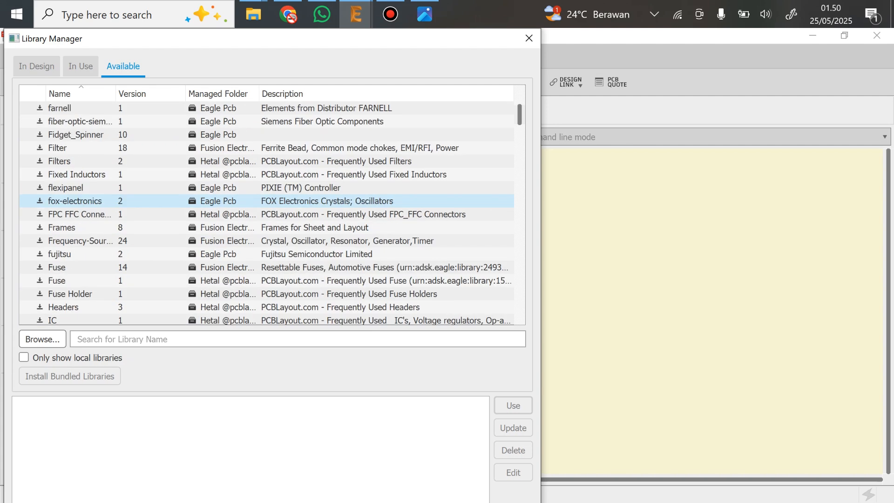
scroll(265, 200, "up", 12)
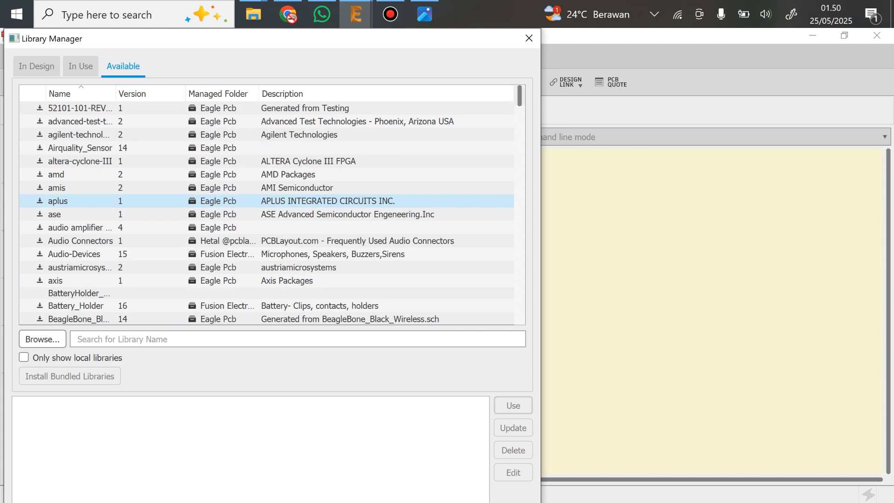
left_click(23, 357)
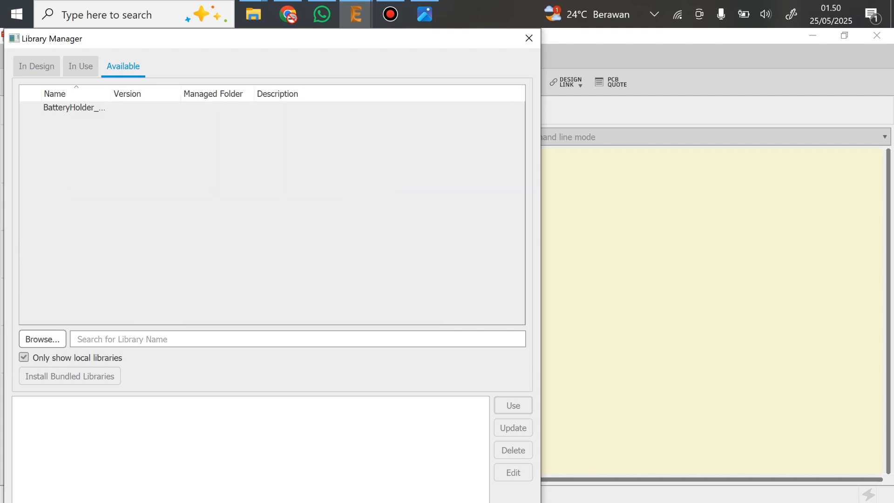
Browse to BatteryHolder_18650_2s.lbr, put the library in use, and close the Library Manager
left_click(43, 338)
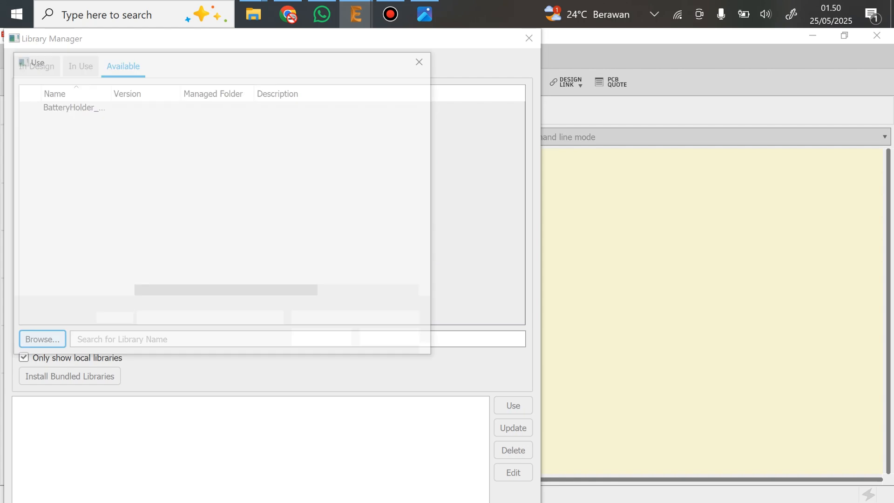
left_click(208, 144)
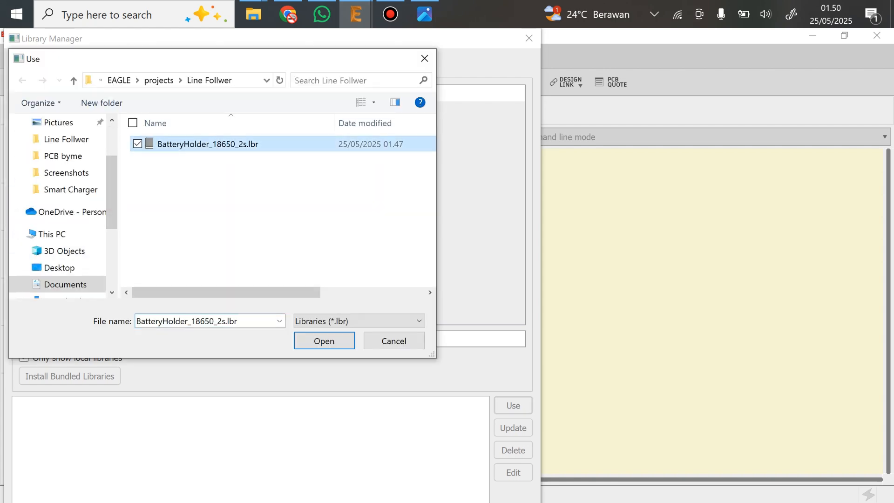
left_click(324, 340)
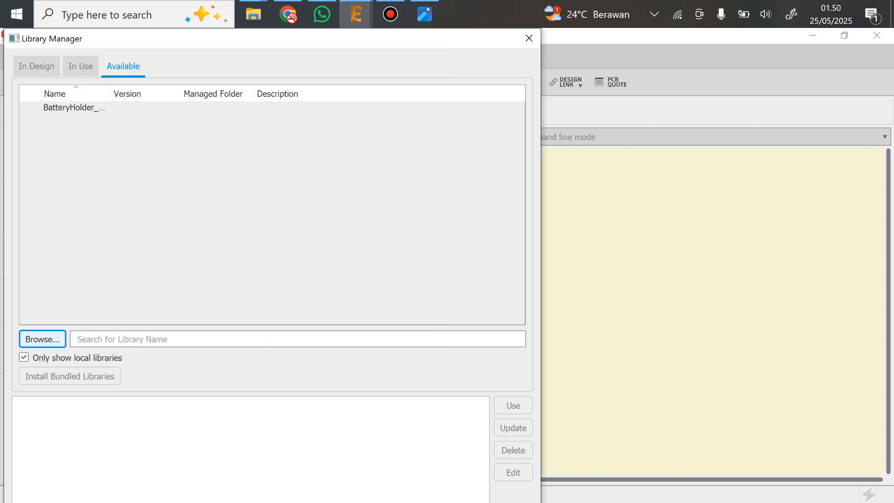
left_click(84, 108)
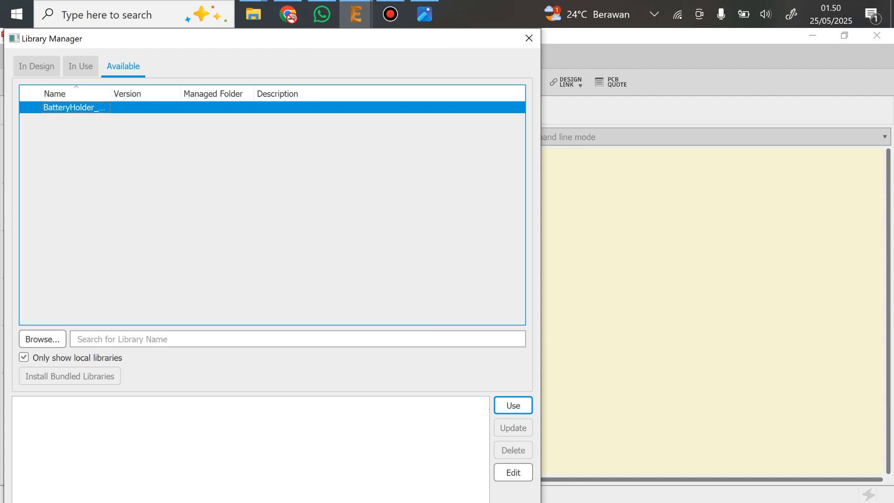
left_click(513, 405)
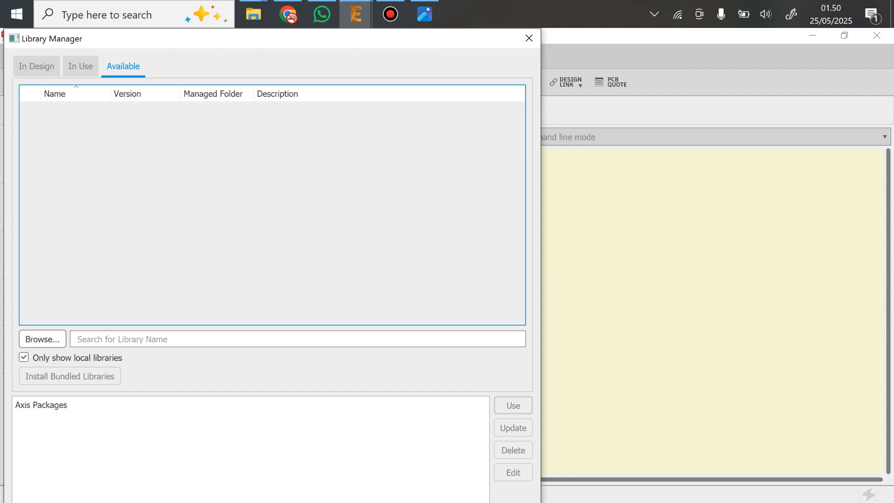
left_click(529, 38)
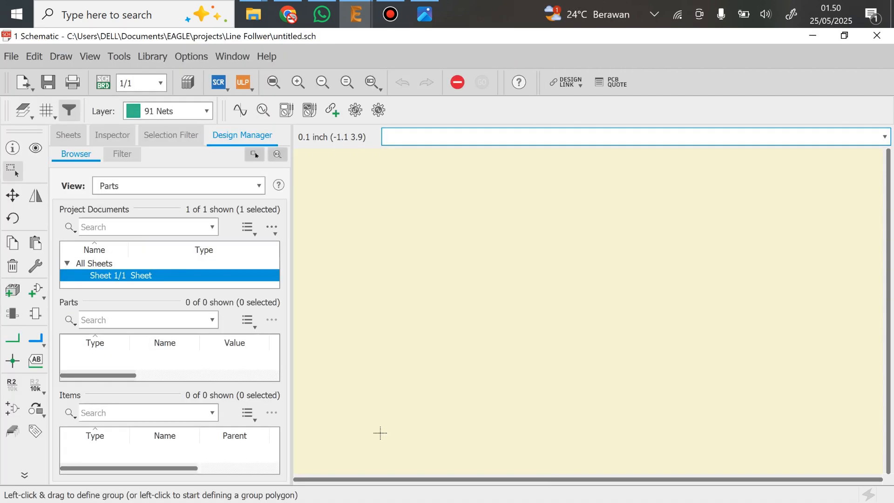
Add one BATTERYHOLDER2S part from the BatteryHolder_18650_2s library to the middle of the schematic sheet
left_click(35, 291)
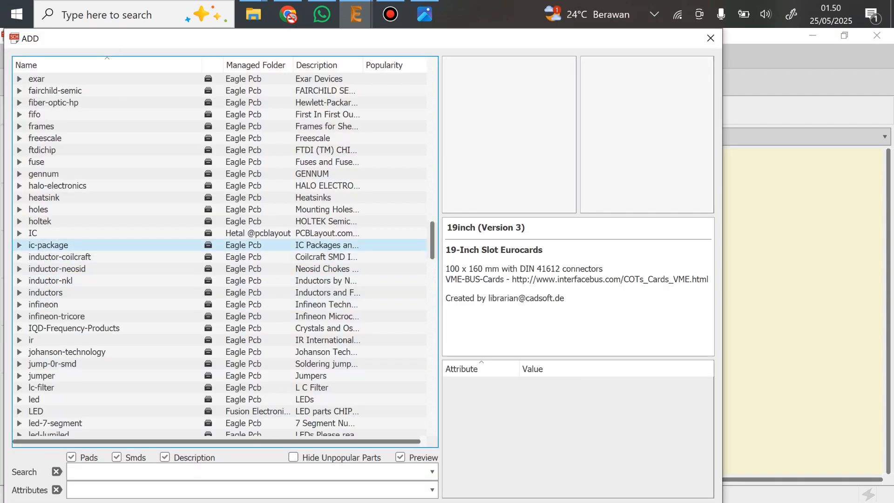
scroll(224, 244, "up", 20)
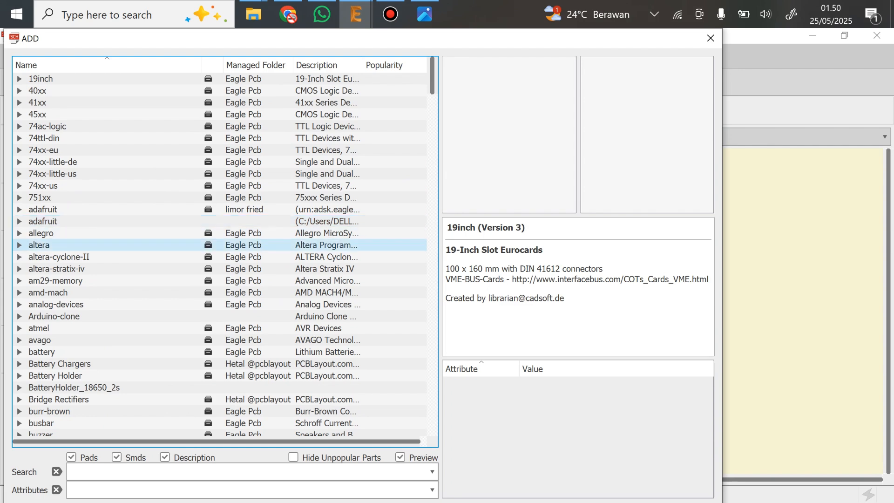
scroll(224, 375, "down", 2)
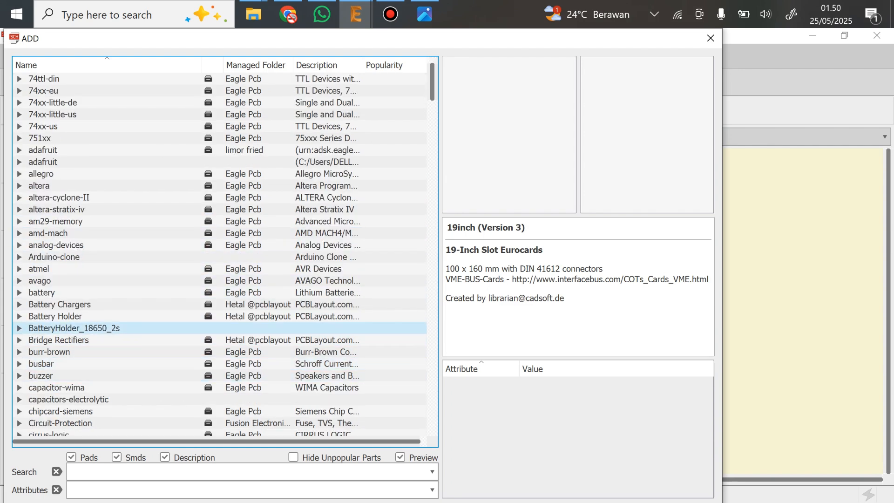
double_click(84, 328)
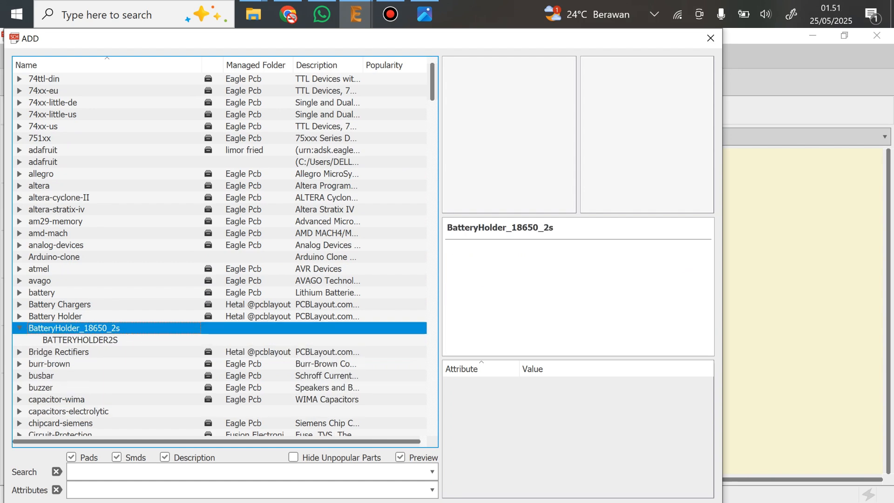
double_click(80, 340)
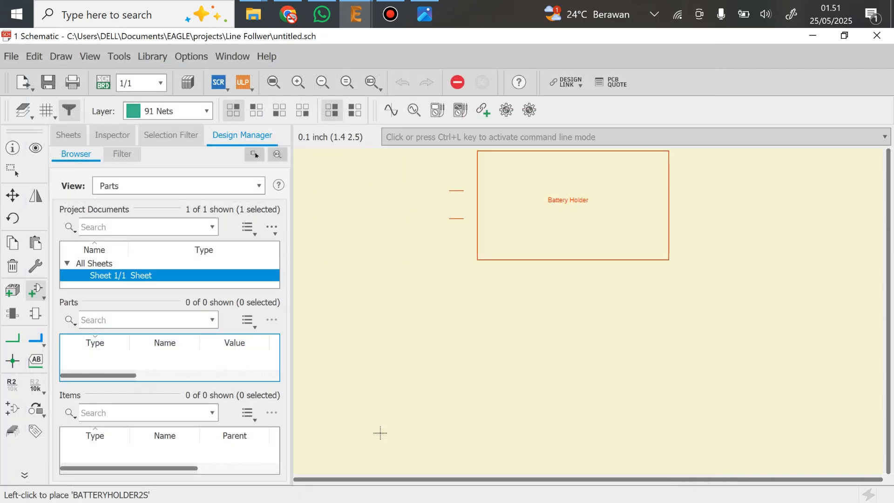
left_click(505, 309)
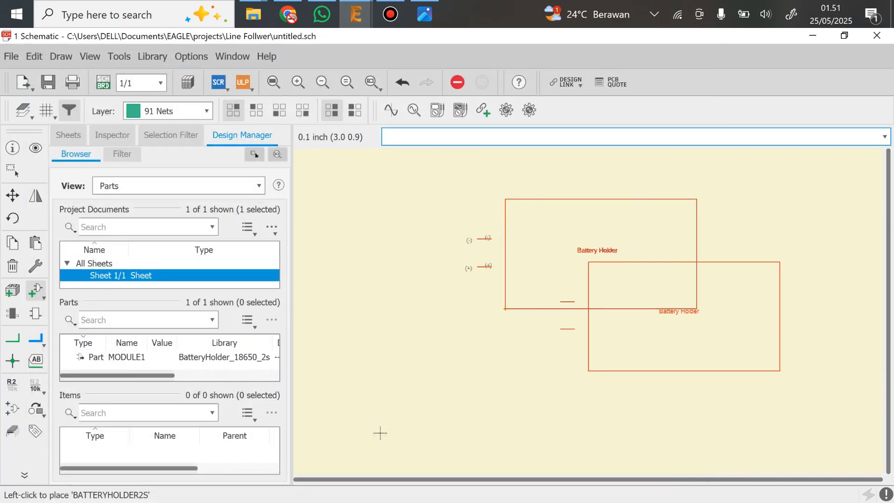
key("Escape")
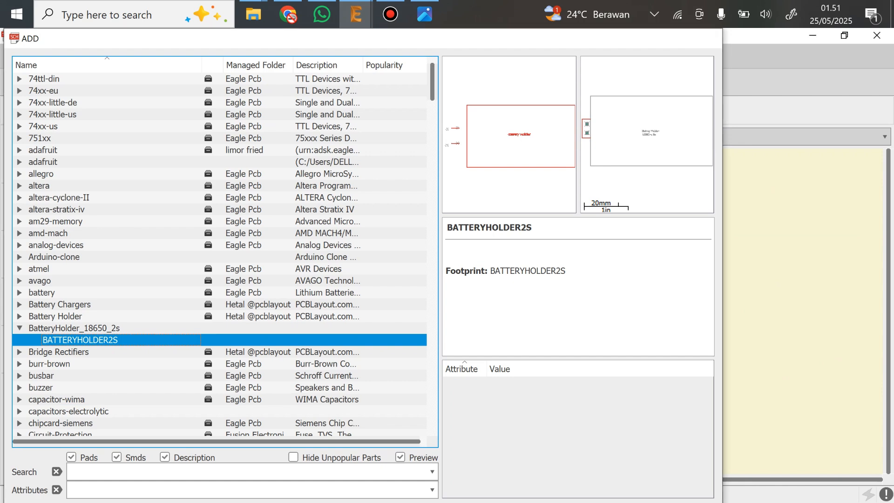
key("Escape")
Generate a board from the schematic to examine the battery holder's footprint beside the board outline, and close the board
scroll(379, 433, "up", 3)
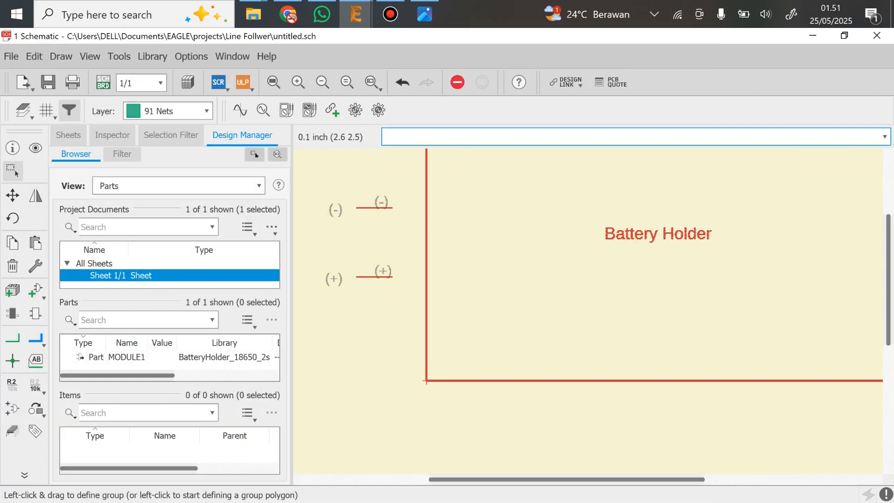
scroll(412, 405, "down", 4)
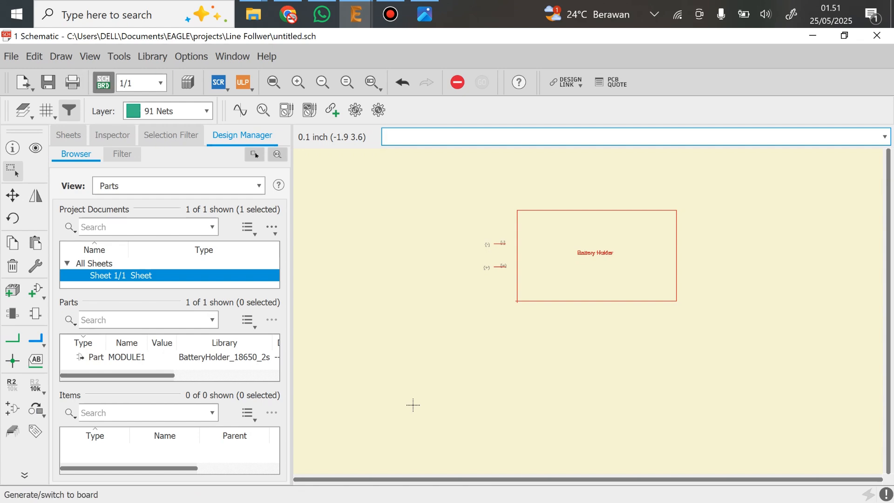
left_click(103, 83)
key("Return")
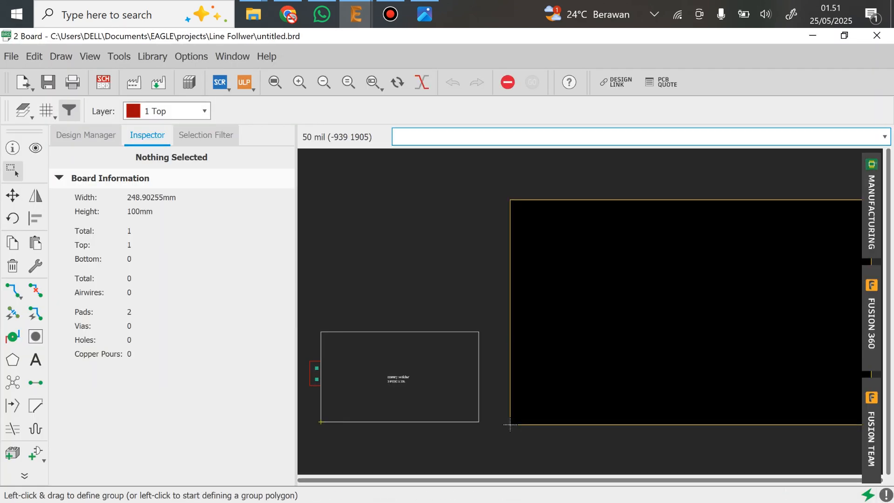
scroll(450, 320, "up", 3)
scroll(447, 320, "down", 5)
scroll(440, 312, "up", 3)
middle_click_drag(413, 315, 481, 261)
scroll(594, 395, "down", 2)
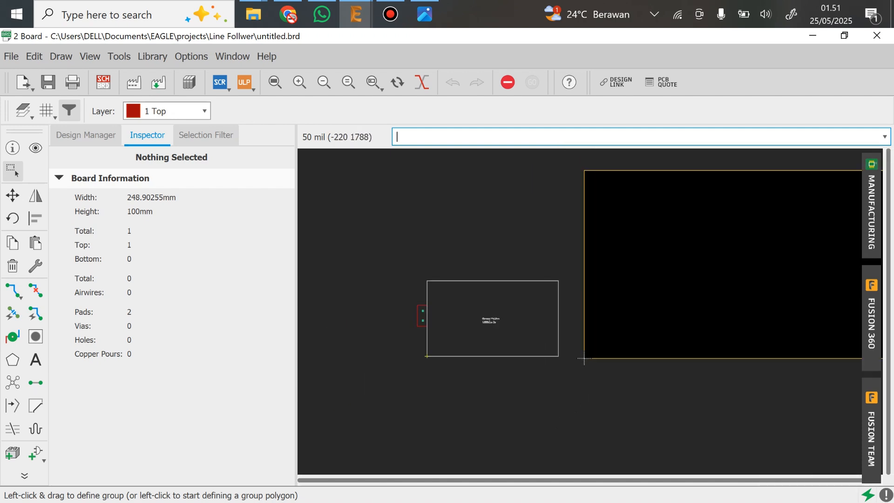
middle_click_drag(594, 395, 509, 391)
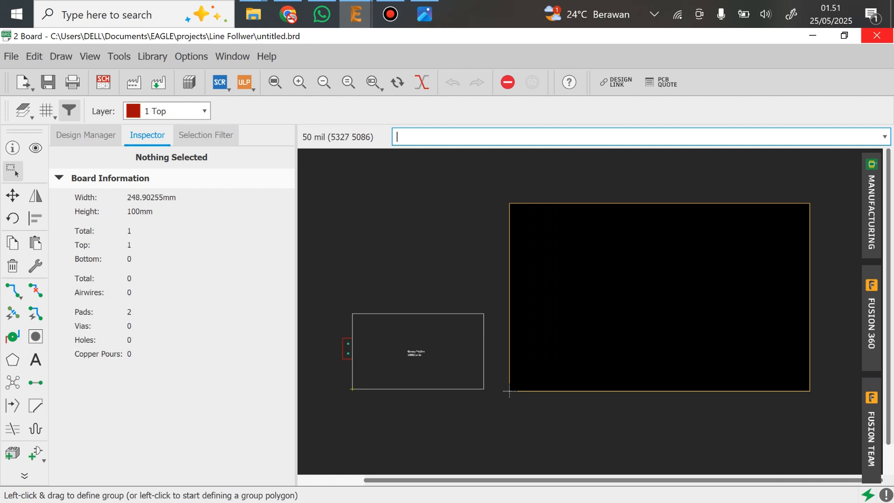
left_click(876, 36)
left_click(795, 121)
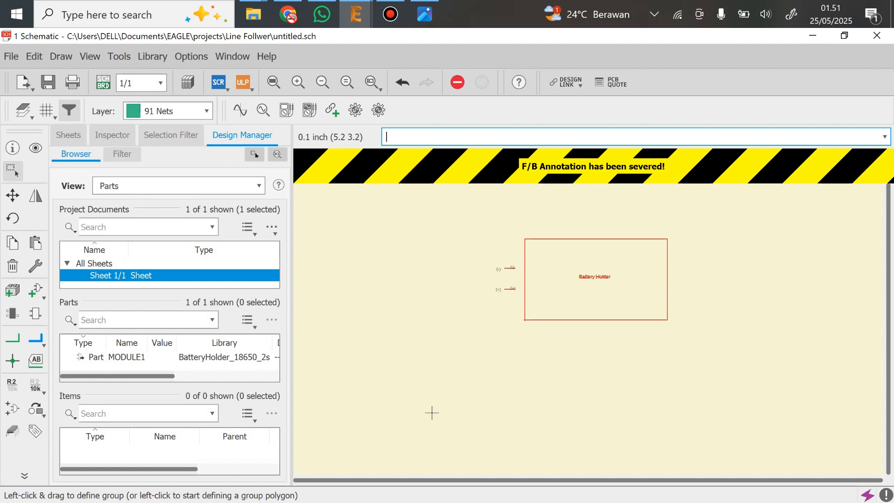
Switch to the image viewer and consult the component measurement sketch Hasil pengukuran.jpg
left_click(425, 14)
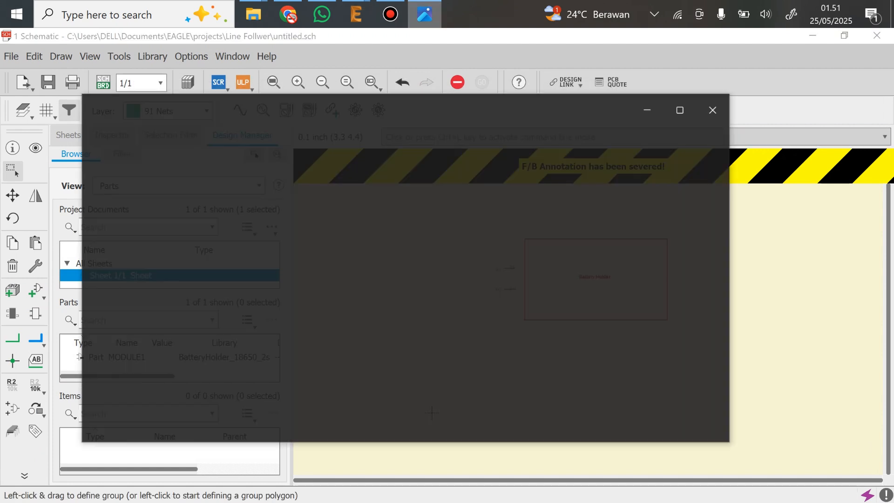
scroll(298, 163, "down", 6)
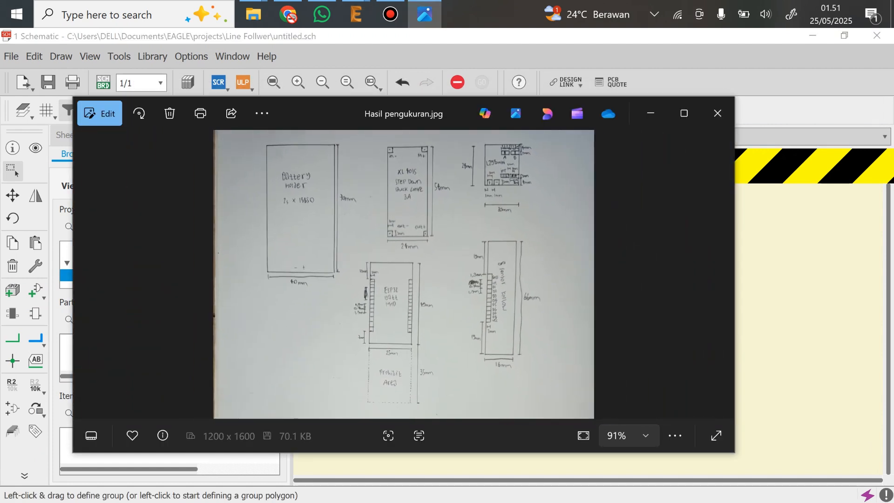
scroll(298, 163, "up", 5)
scroll(404, 274, "down", 3)
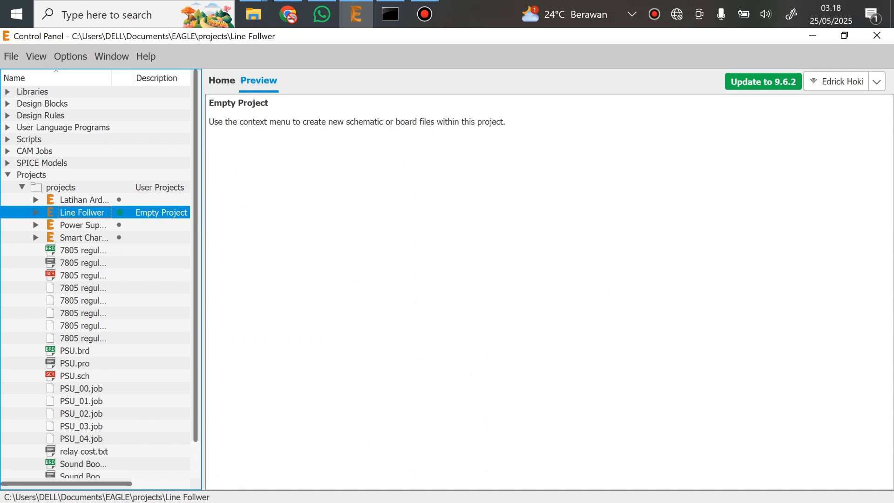
Expand the Line Follwer project and review its battery holder, ESP32, L298N, XL4015 and 8-line sensor library files
key("Right")
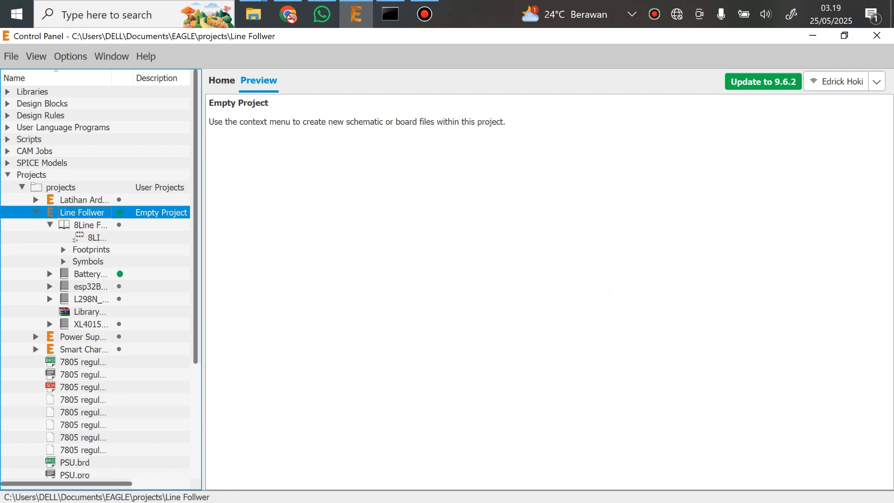
left_click(50, 225)
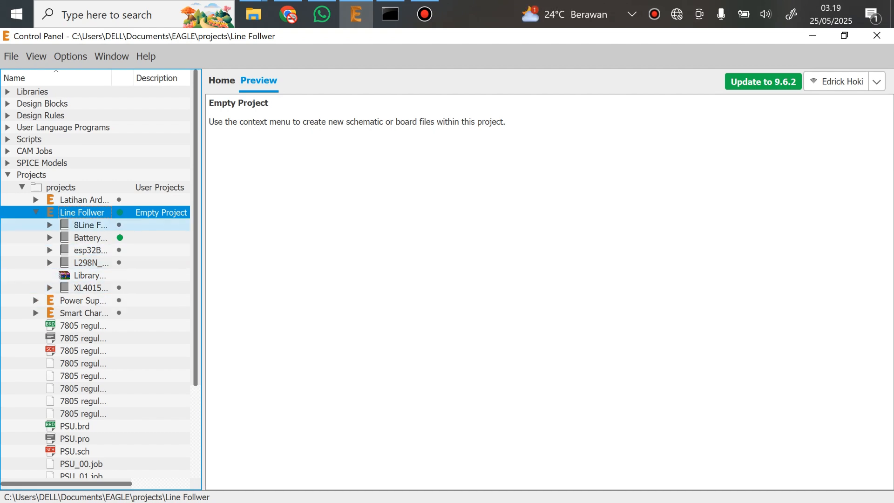
left_click(90, 226)
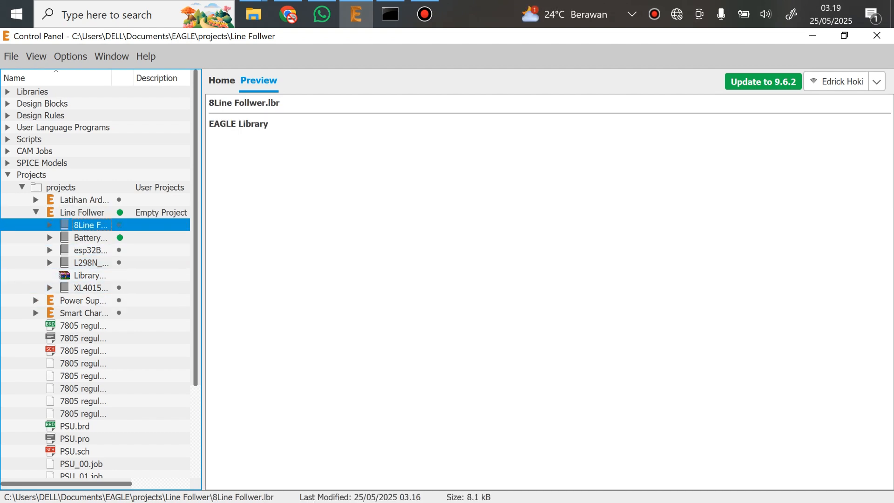
left_click(90, 237)
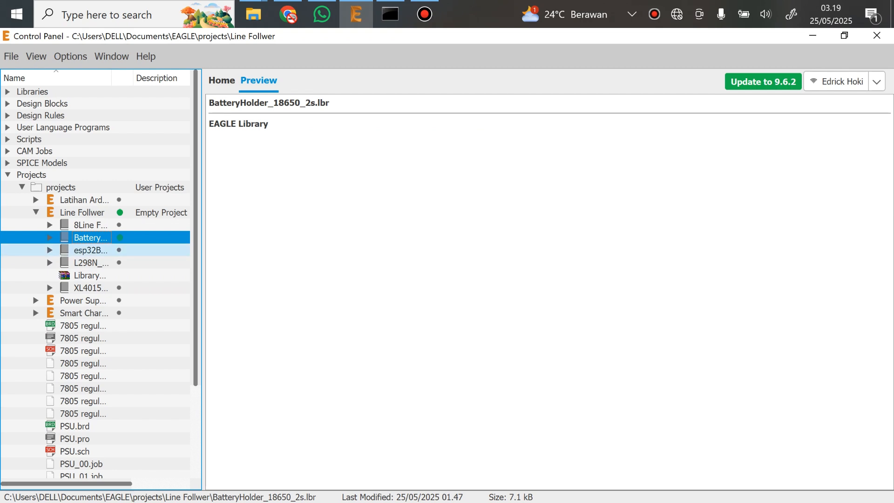
left_click(91, 250)
left_click(90, 262)
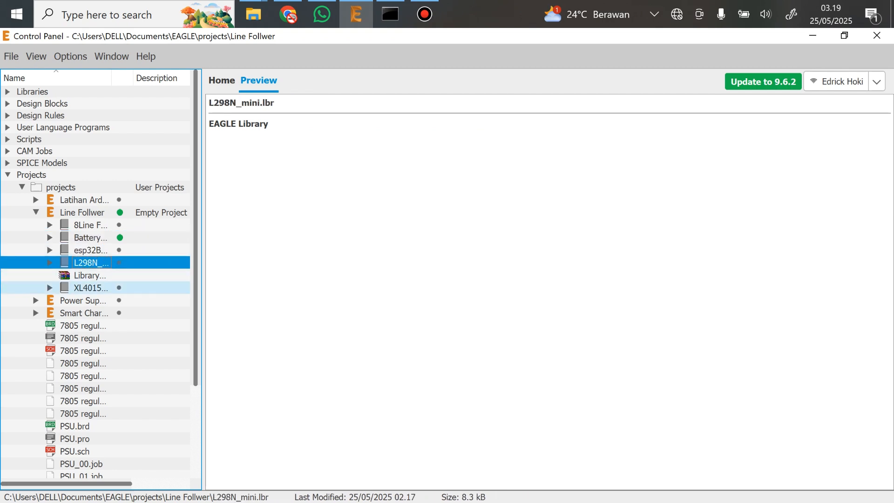
left_click(90, 288)
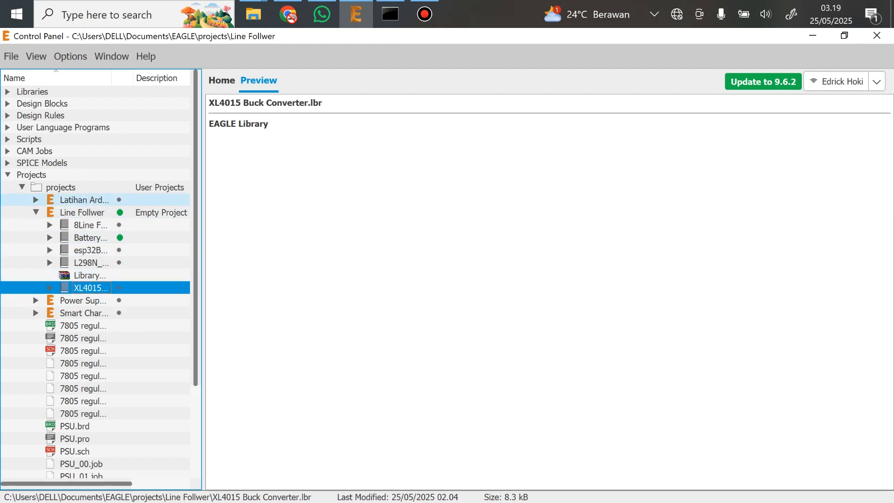
Create a new schematic in the Line Follwer project
left_click(82, 212)
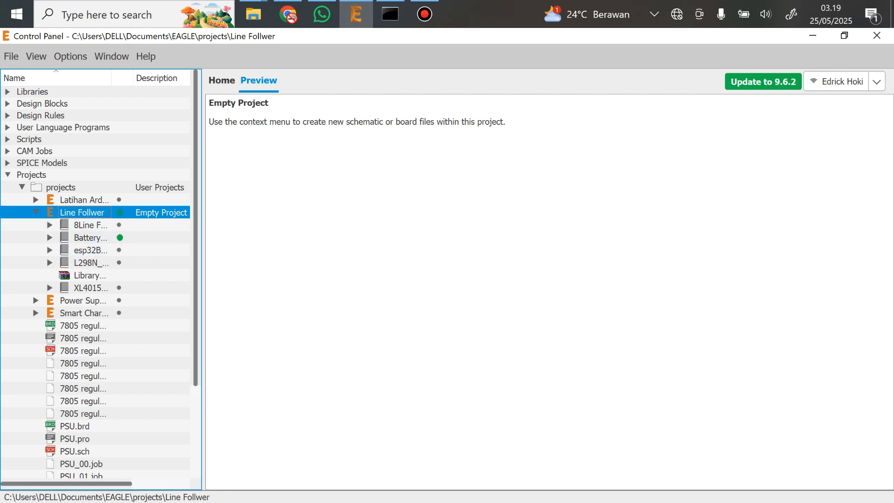
right_click(98, 214)
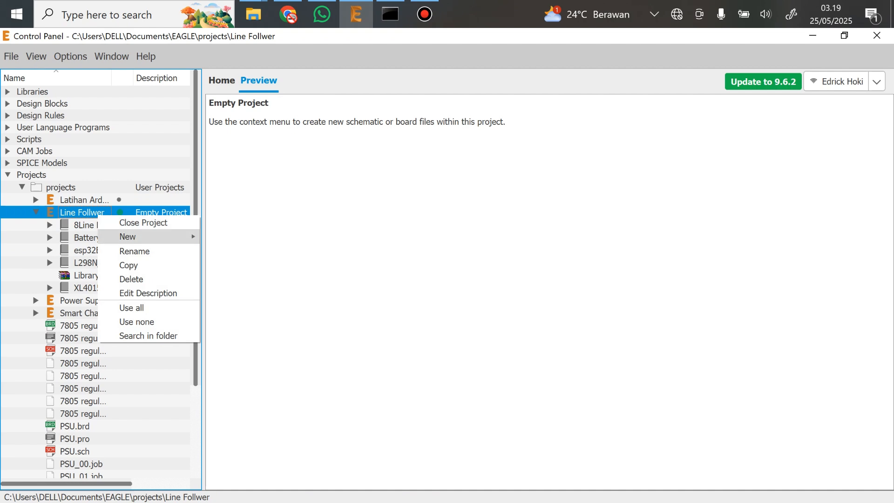
mouse_move(153, 237)
left_click(242, 235)
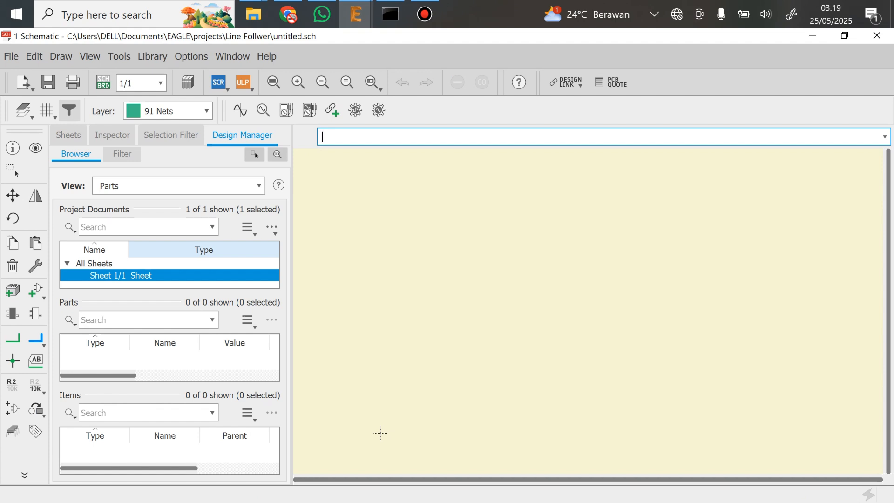
Browse to all five .lbr files in the Line Follwer folder with the Library Manager, put them in use, and close it
key("alt+l")
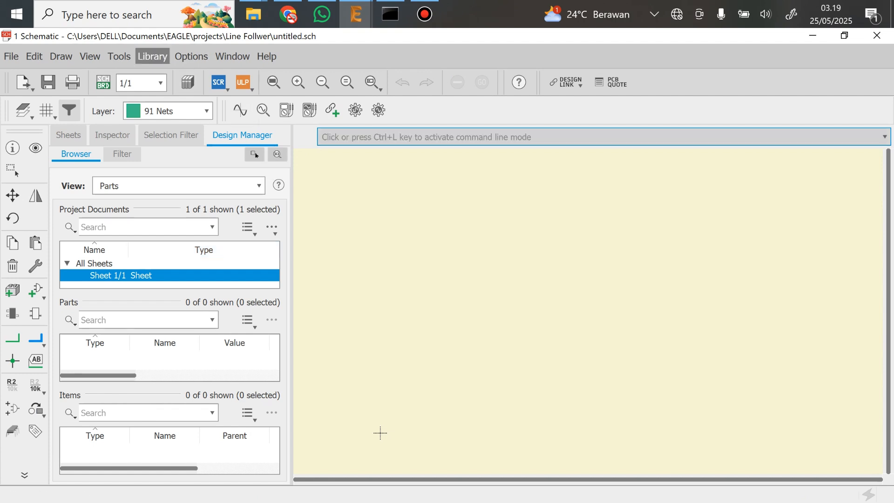
left_click(195, 75)
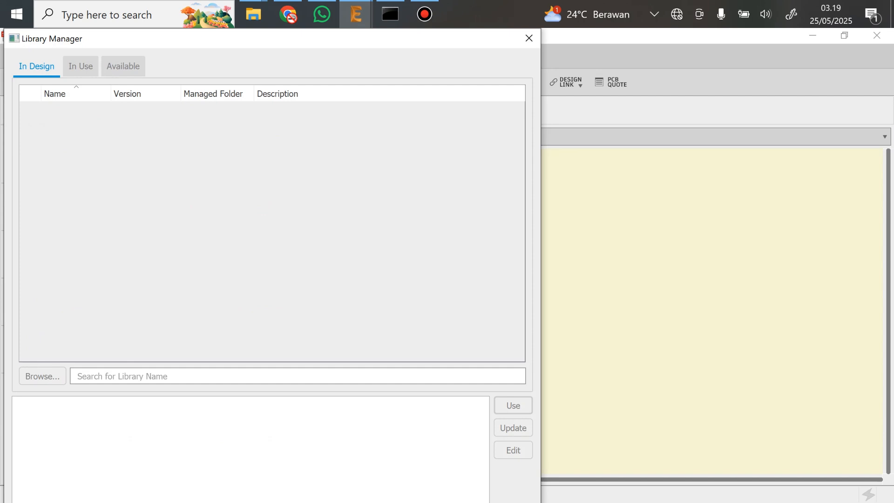
left_click(123, 66)
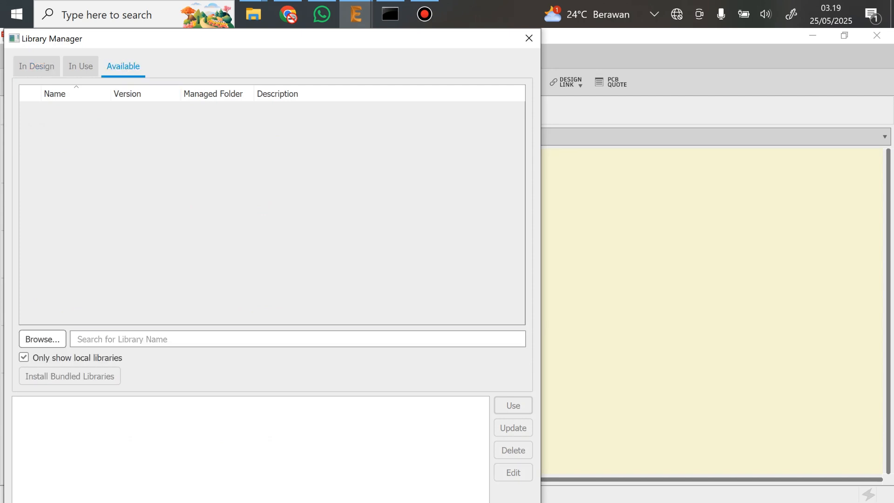
left_click(42, 339)
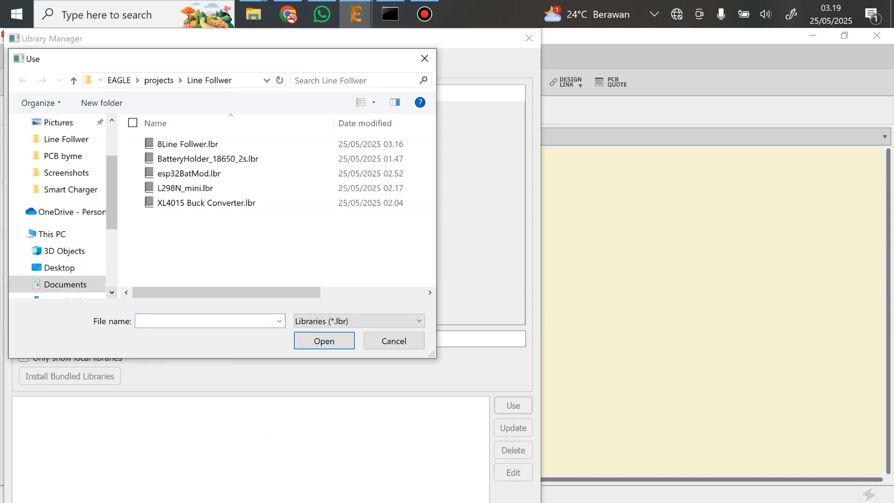
left_click_drag(208, 229, 166, 138)
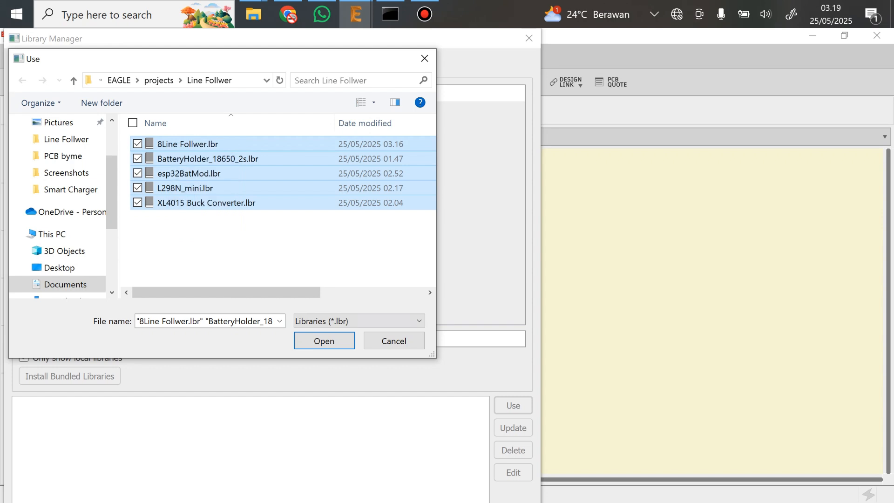
left_click(324, 341)
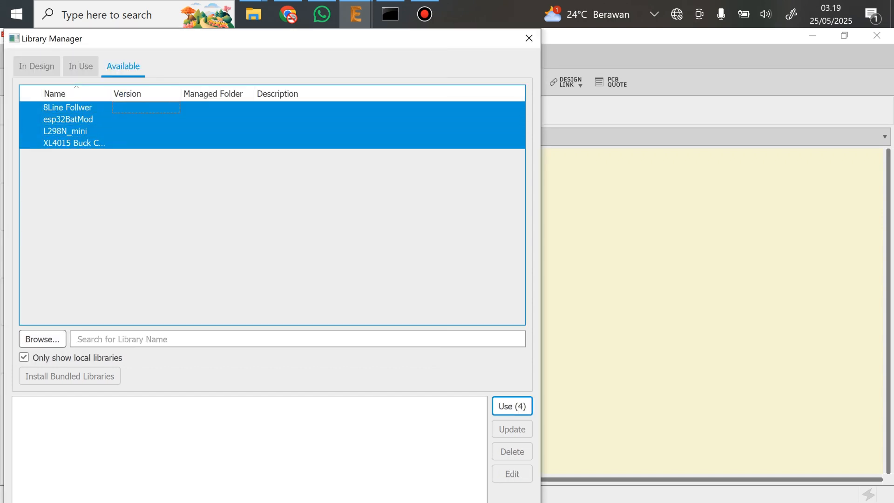
key("Return")
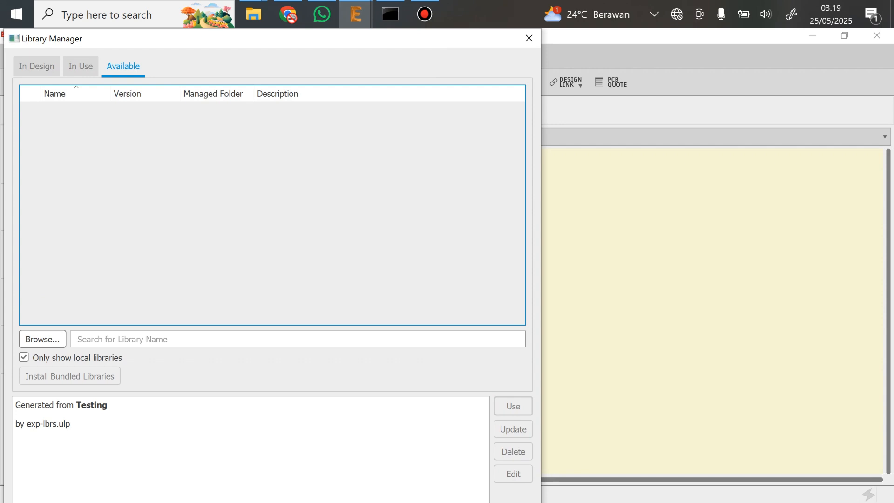
left_click(529, 39)
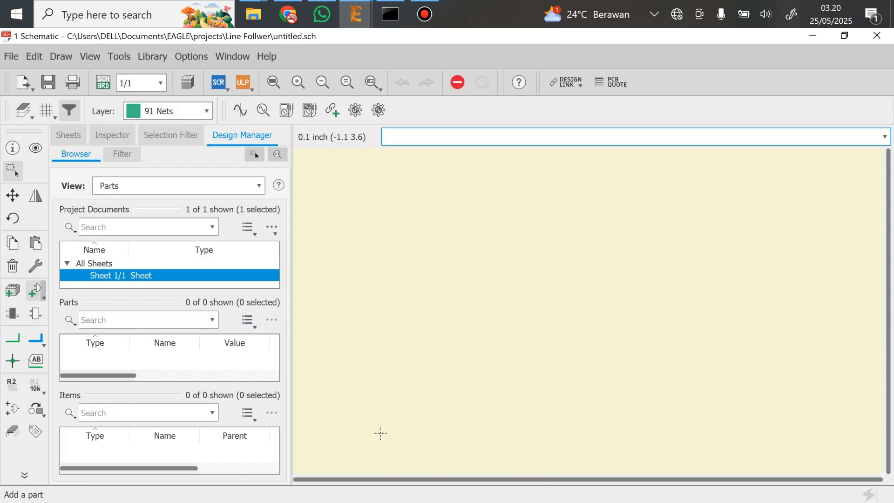
Add one BATTERYHOLDER2S part from the BatteryHolder_18650_2s library to the upper middle of the schematic sheet
left_click(36, 292)
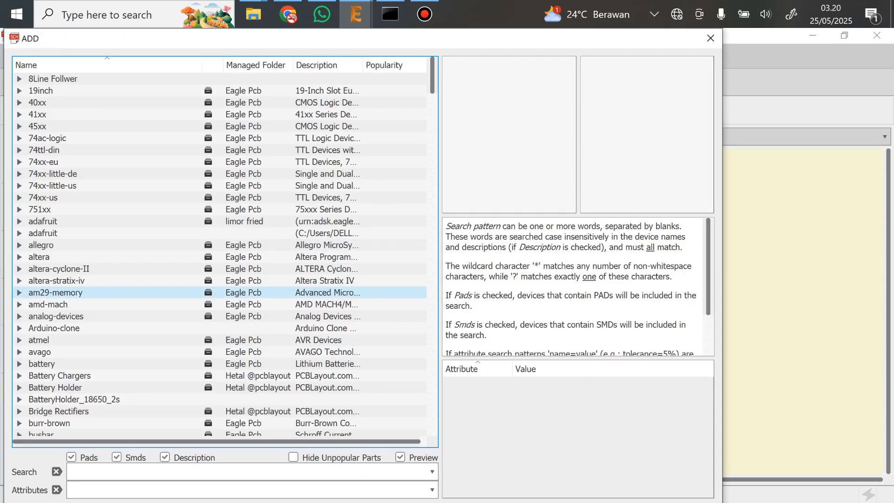
scroll(56, 274, "down", 3)
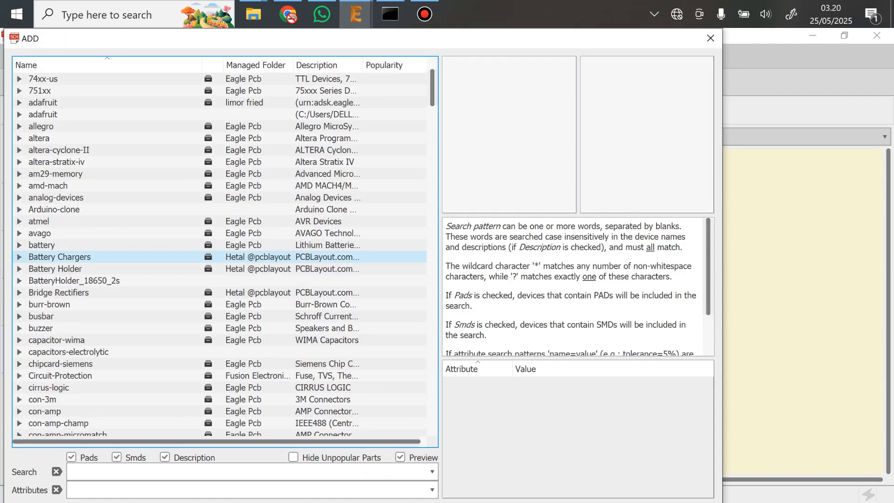
double_click(65, 281)
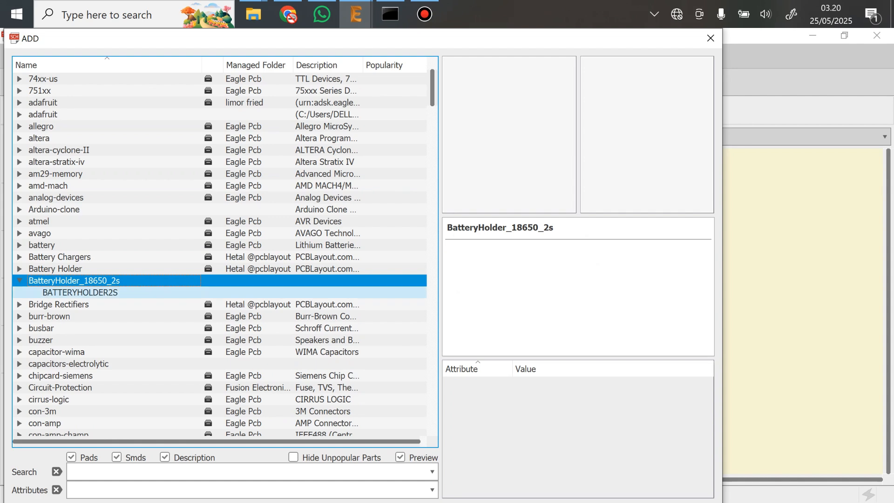
double_click(77, 292)
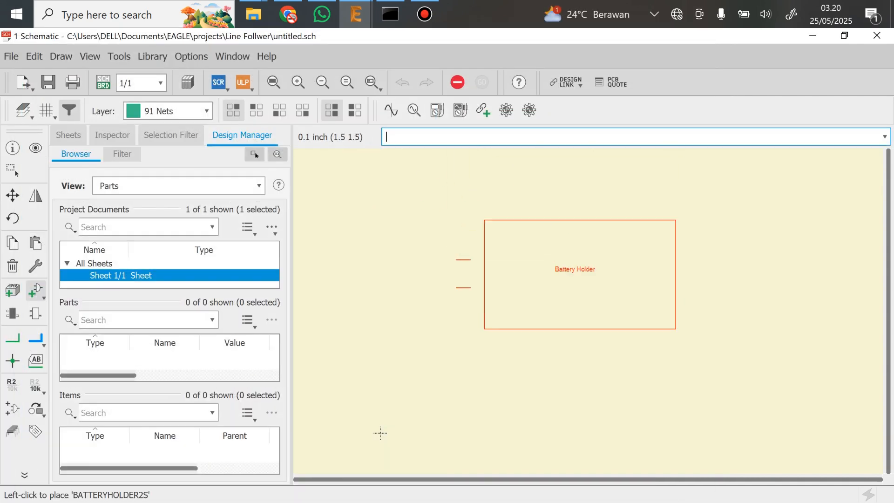
left_click(519, 281)
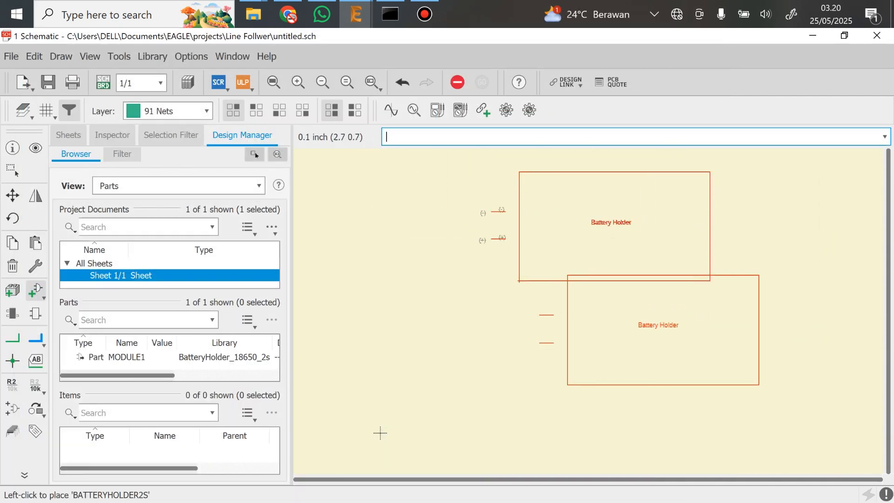
key("Escape")
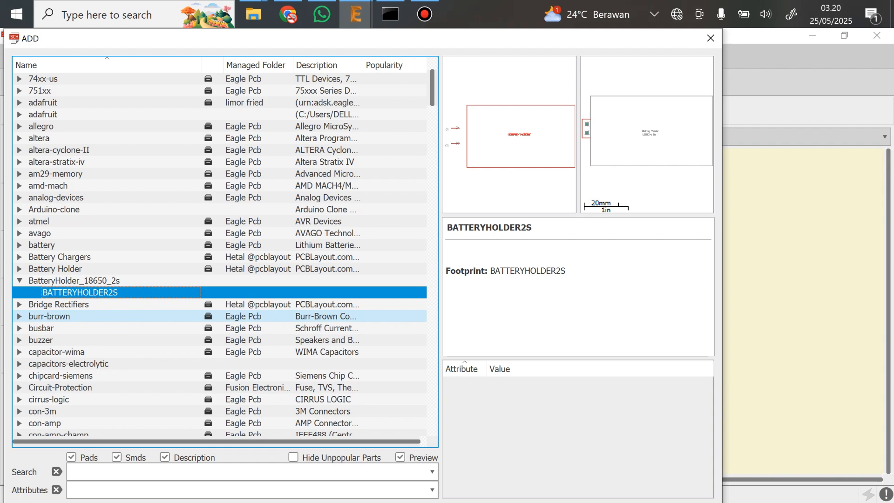
left_click(19, 281)
Add one XL4015BUCKCONVERTER part from the XL4015 Buck Converter library directly below the battery holder
scroll(93, 327, "down", 20)
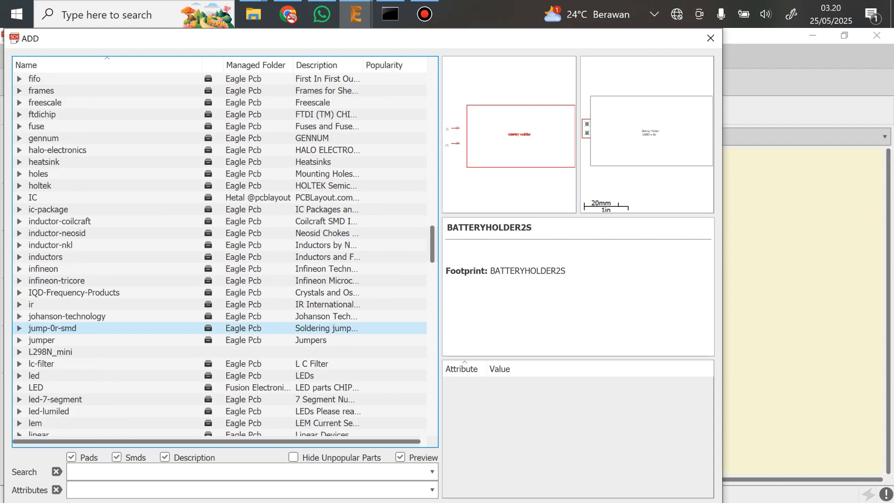
scroll(93, 329, "down", 20)
left_click(19, 398)
double_click(69, 409)
scroll(379, 433, "down", 1)
middle_click_drag(379, 432, 402, 338)
left_click(403, 339)
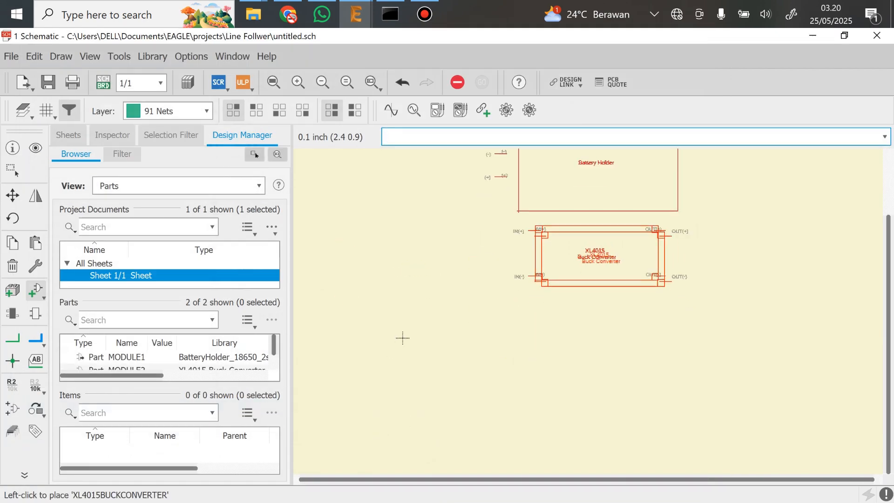
key("Escape")
left_click(19, 399)
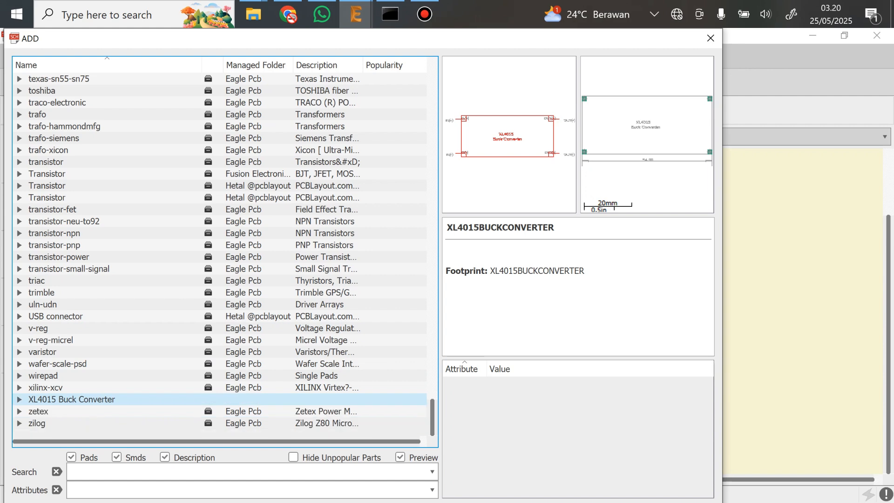
Add one L298NMINIMOTORDRIVER part from the L298N_mini library below the buck converter, rotating it before placement
scroll(93, 340, "up", 12)
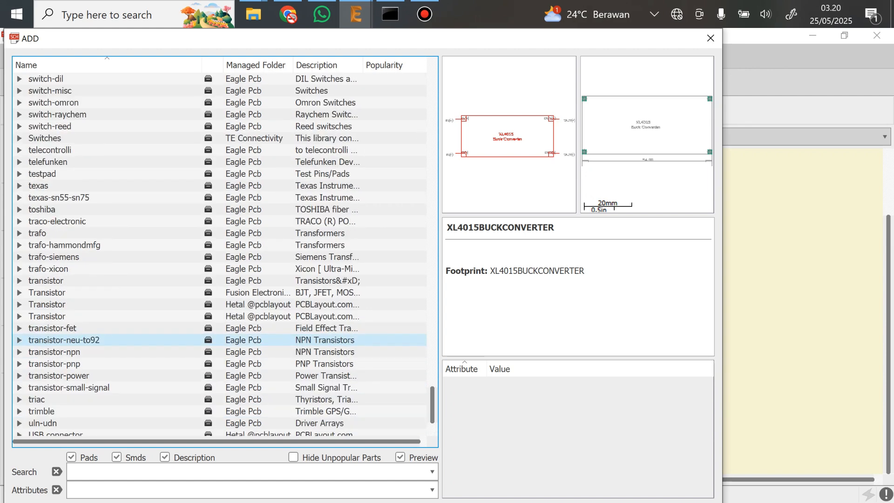
scroll(93, 340, "up", 15)
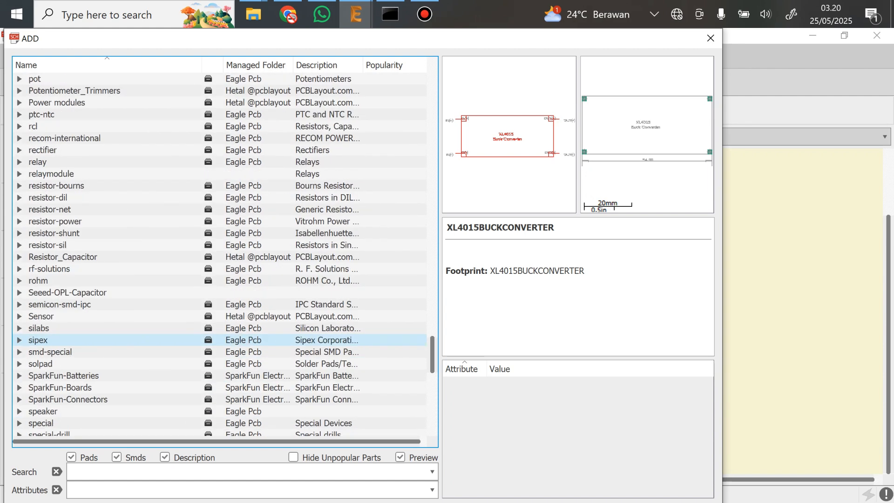
scroll(93, 340, "up", 18)
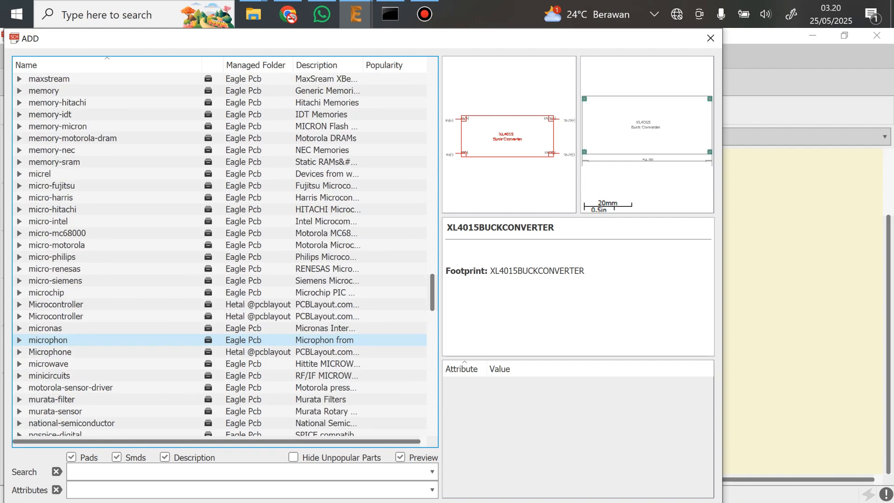
double_click(93, 316)
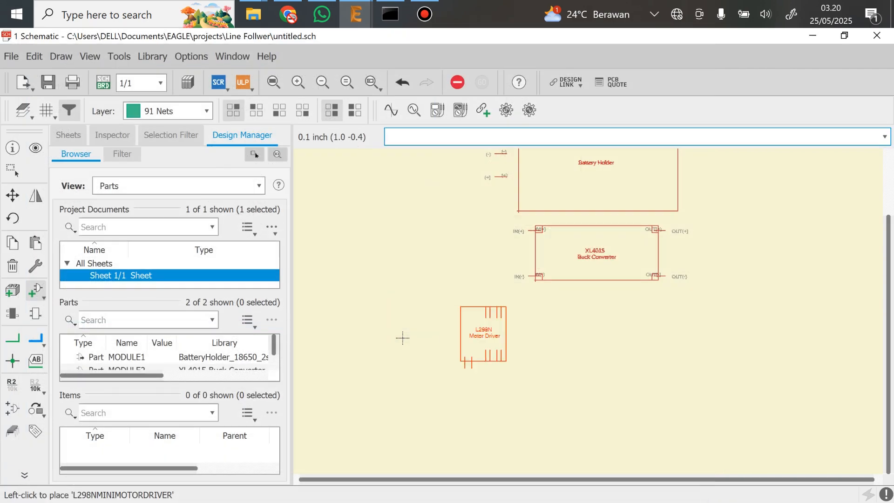
right_click(545, 373)
right_click(547, 373)
right_click(546, 372)
right_click(547, 372)
key("Escape")
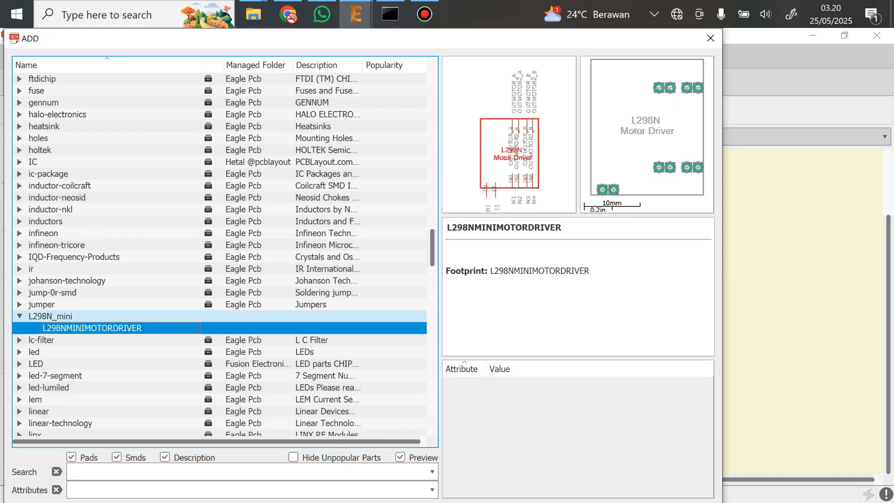
key("Left")
key("Left")
Add one ESP32BATTMOD part from the esp32BatMod library beside the other modules, on the right side of the sheet
key("Down")
key("Down")
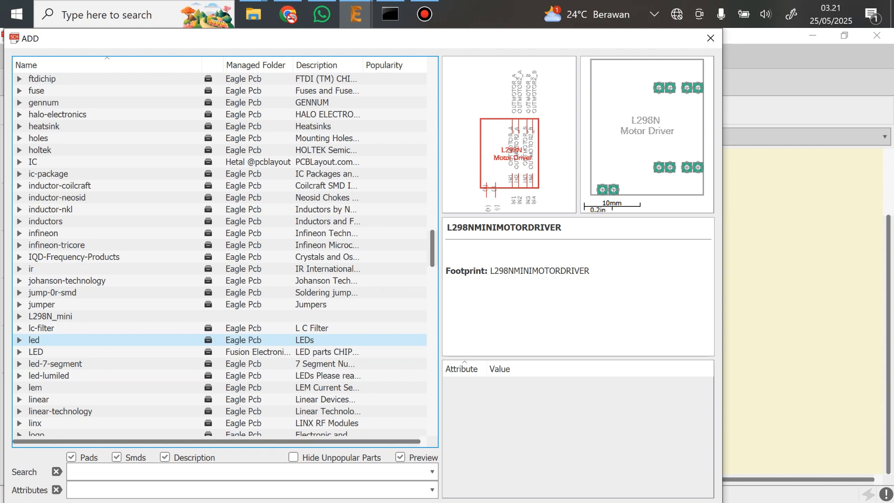
scroll(224, 348, "down", 8)
scroll(224, 352, "up", 20)
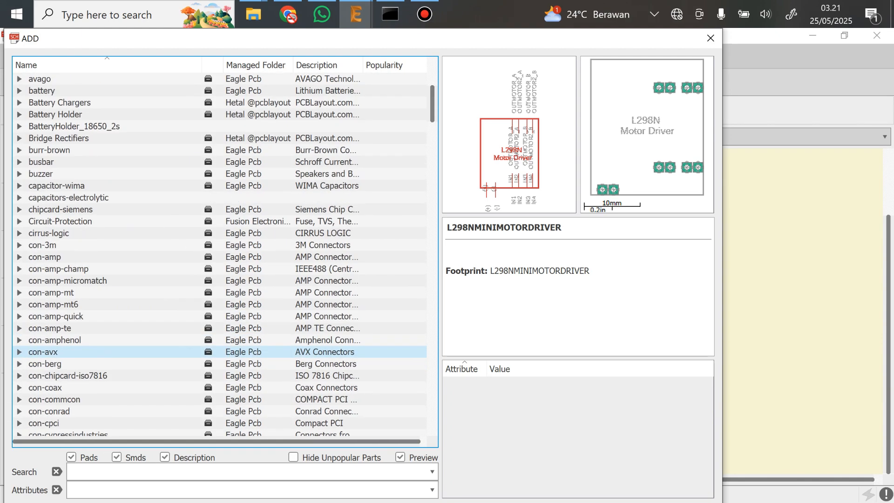
scroll(224, 352, "down", 20)
left_click(19, 328)
double_click(73, 340)
left_click(772, 317)
key("Escape")
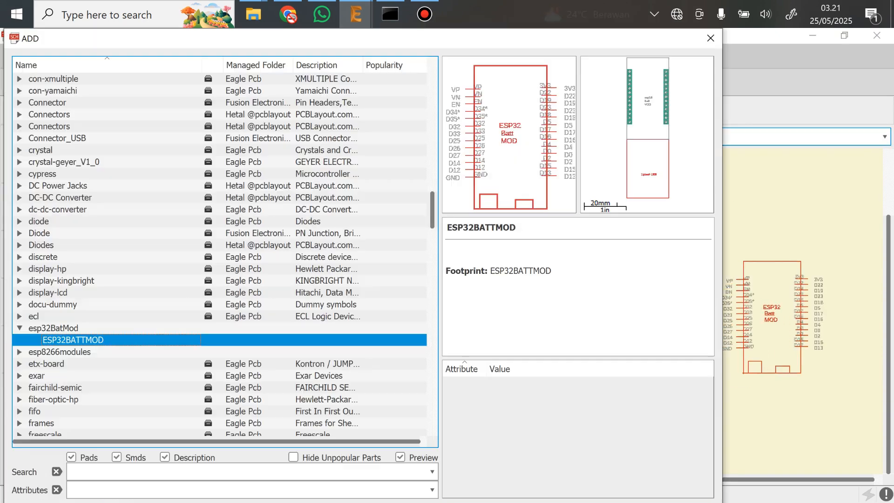
Add one 8LINEFOLLOWER part from the 8Line Follwer library below the motor driver and ESP32 modules on the sheet
scroll(223, 326, "down", 15)
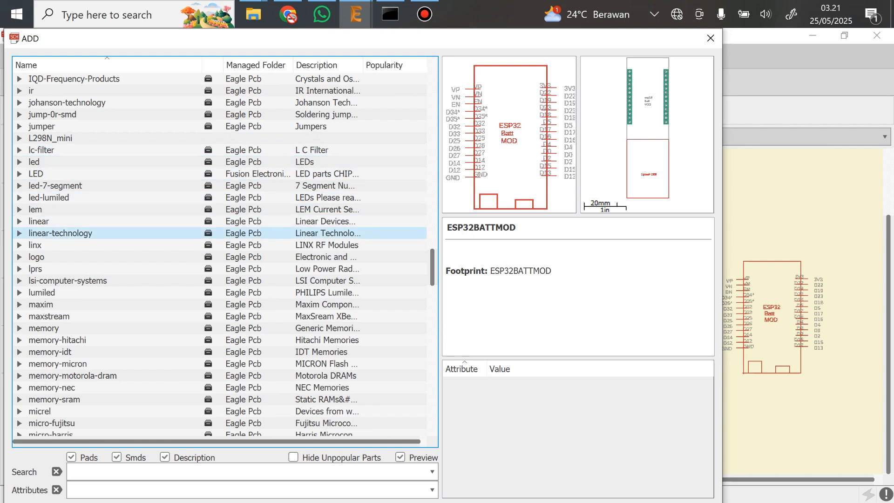
scroll(93, 233, "up", 2)
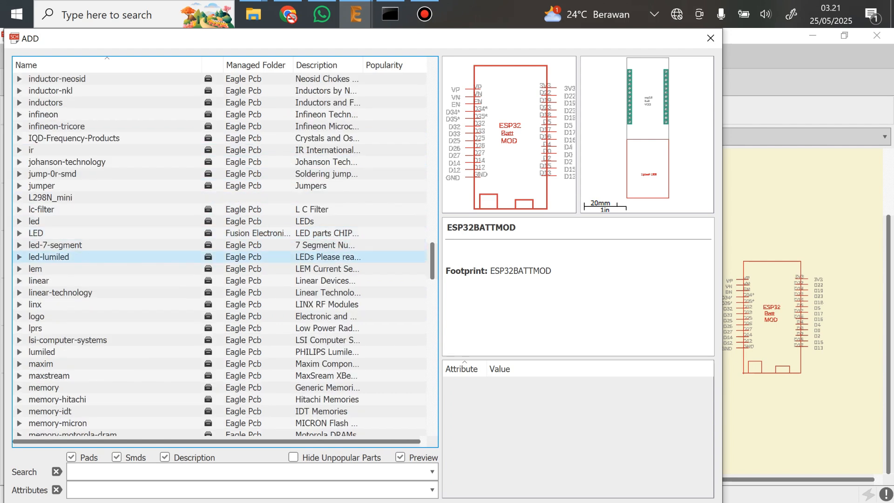
scroll(93, 281, "down", 17)
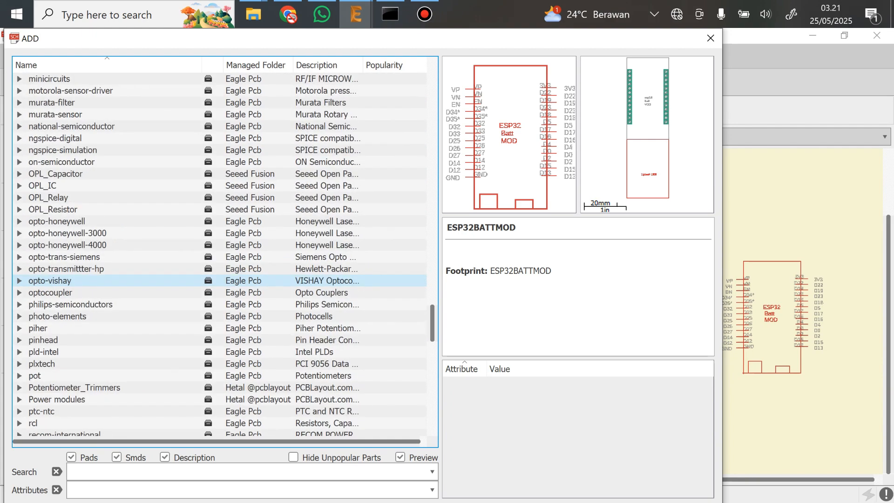
scroll(93, 315, "up", 20)
left_click(19, 78)
double_click(70, 91)
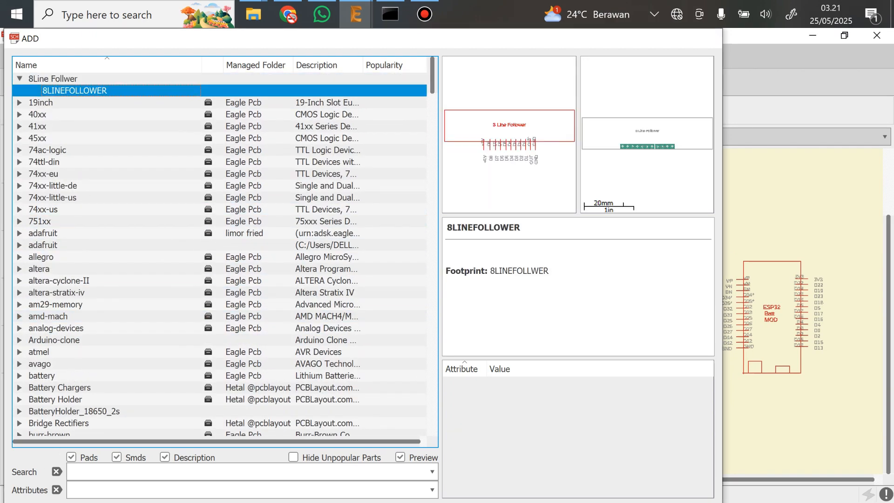
middle_click_drag(708, 434, 601, 383)
left_click(473, 395)
key("Escape")
key("Escape")
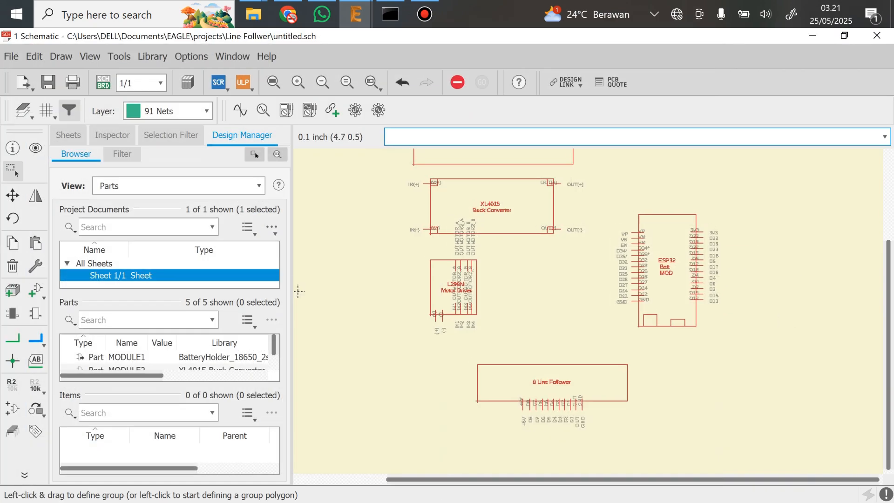
Draw a net from the battery holder's (-) pin to the XL4015 buck converter's IN(-) pin
scroll(546, 304, "up", 2)
middle_click_drag(486, 238, 545, 368)
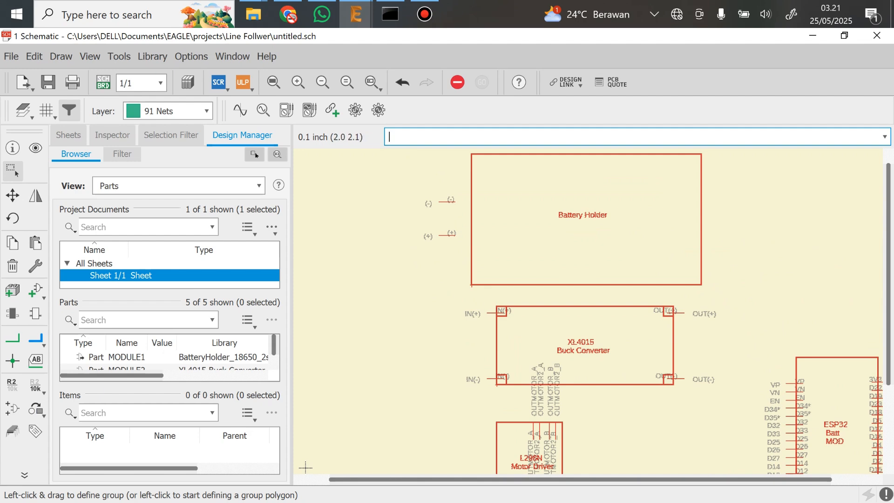
scroll(475, 290, "up", 1)
left_click(13, 339)
left_click(451, 184)
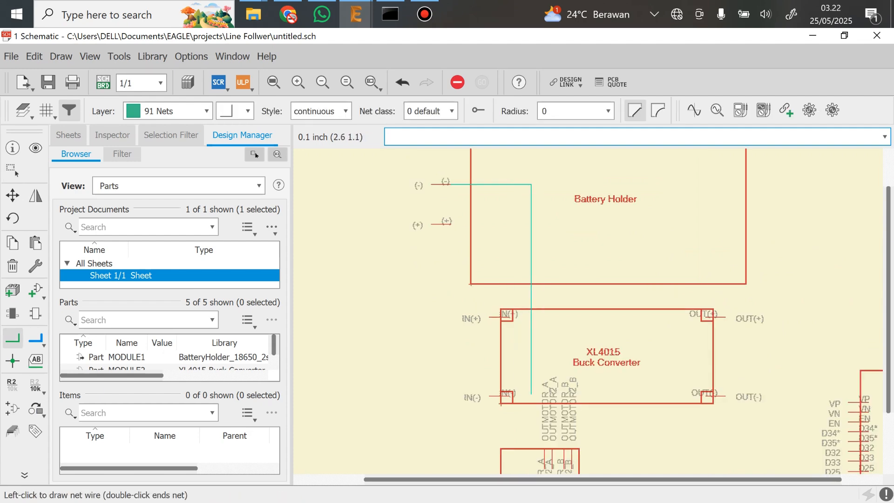
left_click(531, 395)
left_click(510, 395)
Draw a net from the L298N motor driver's (-) pin up to the existing net at the buck converter's IN(-) pin
scroll(521, 392, "up", 4)
scroll(555, 378, "down", 4)
middle_click_drag(553, 383, 573, 244)
scroll(553, 331, "up", 1)
left_click(559, 399)
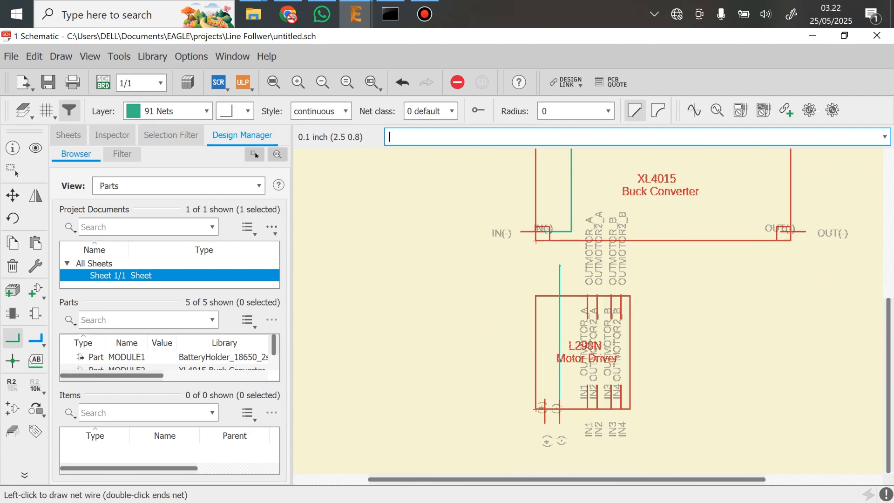
left_click(571, 277)
left_click(571, 231)
left_click(545, 399)
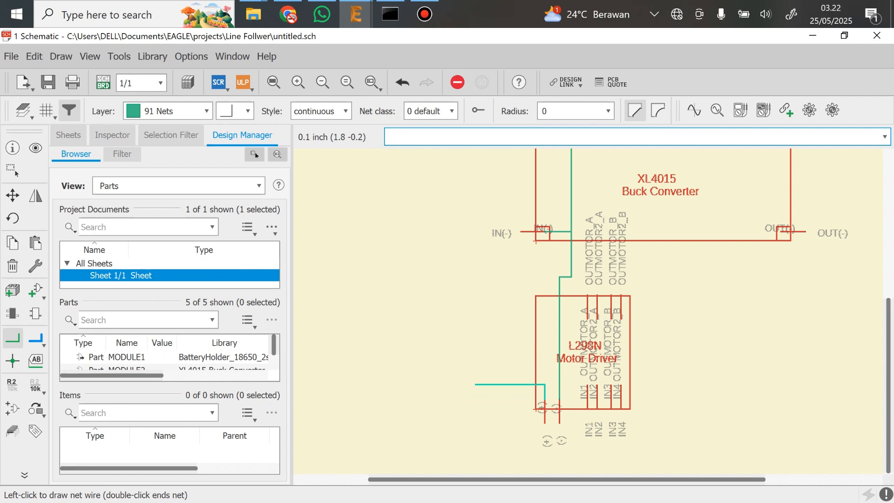
double_click(475, 410)
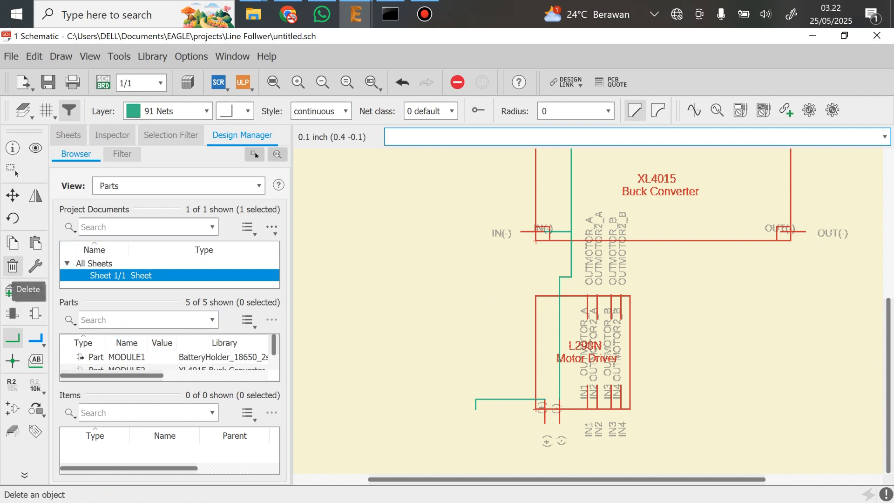
left_click(11, 291)
scroll(429, 402, "up", 3)
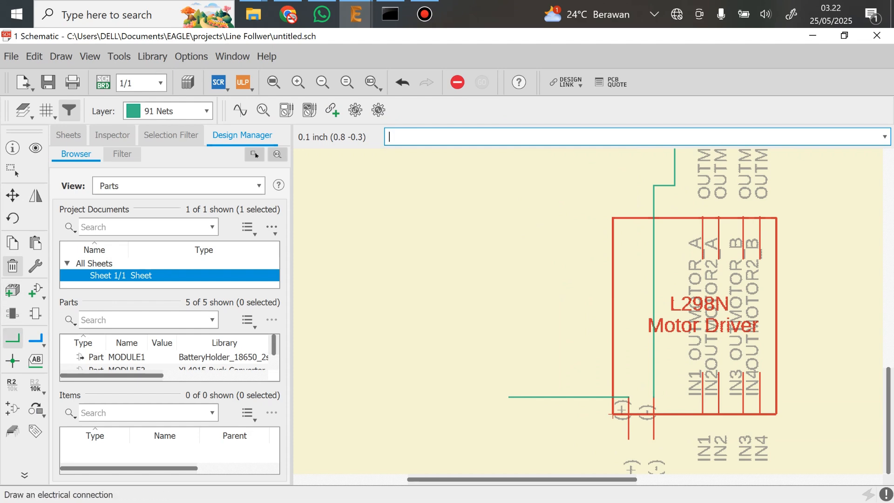
left_click(12, 338)
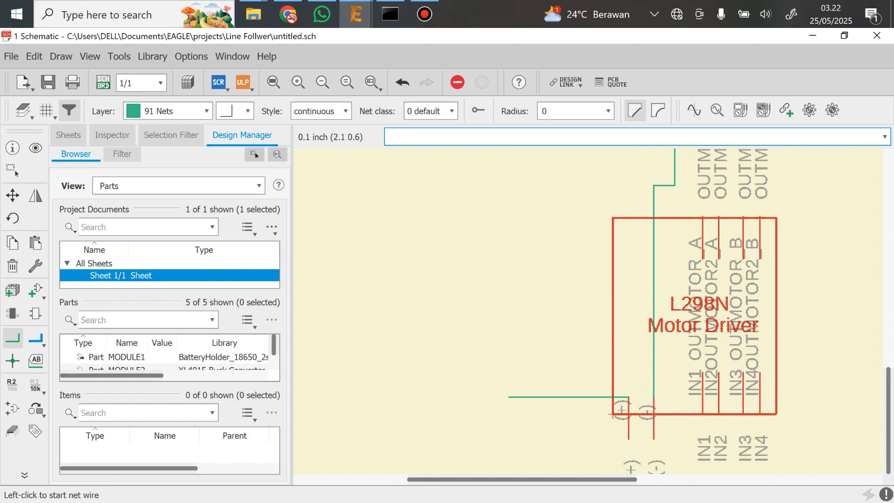
left_click(13, 266)
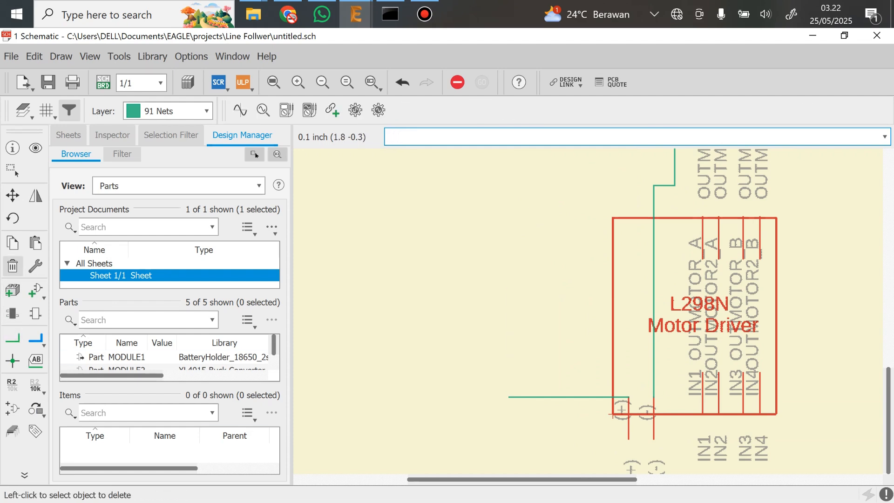
type("line")
key("Return")
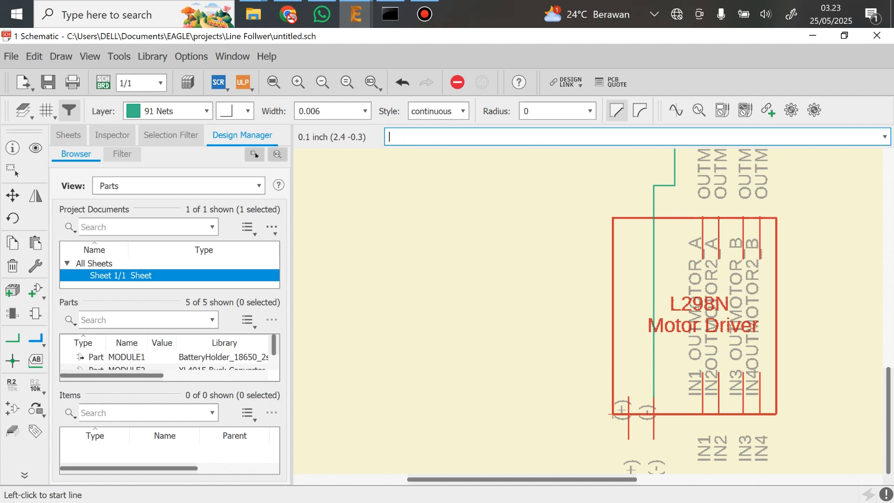
Draw a net from the L298N motor driver's (+) pin around its outer side to the buck converter's IN(+) pin
type("net")
key("Return")
left_click(628, 397)
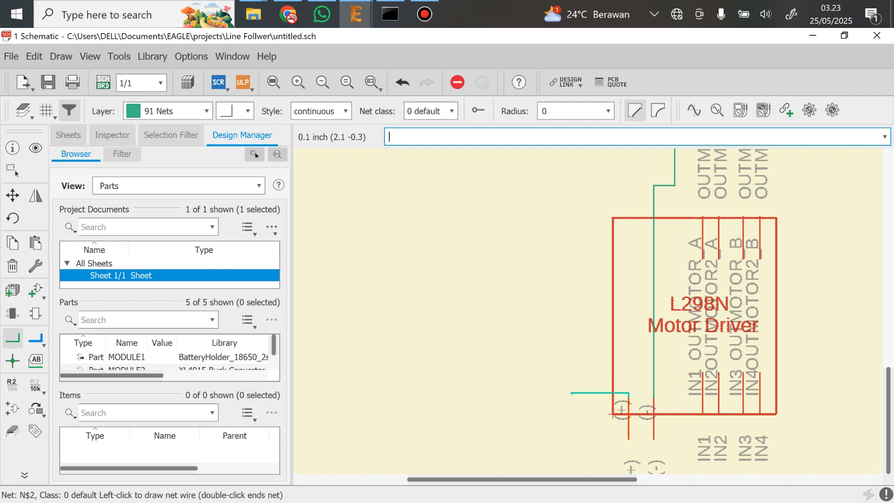
left_click(572, 393)
scroll(582, 159, "down", 2)
middle_click_drag(585, 158, 574, 366)
left_click(598, 228)
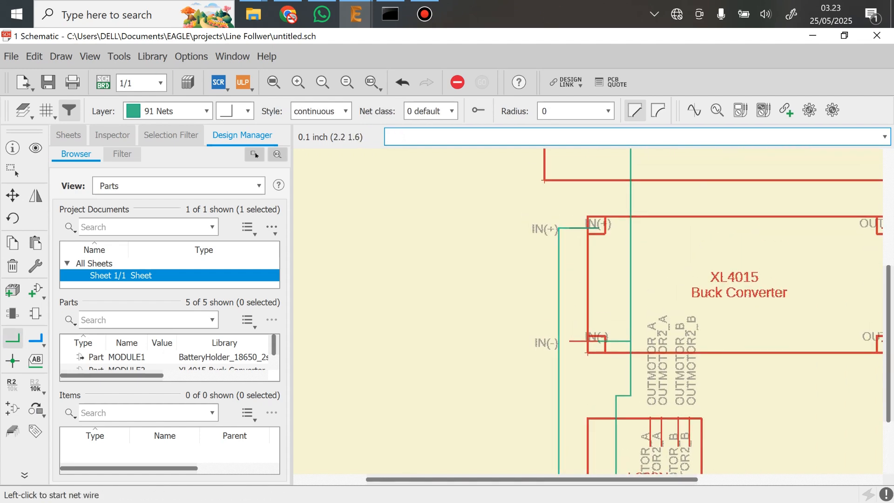
Connect the battery holder's (+) pin to the buck converter's IN(+) pin with a net
middle_click_drag(598, 228, 589, 272)
left_click(528, 205)
left_click(615, 339)
Draw a net from the buck converter's OUT(-) pin to the ESP32 module's GND pin
scroll(617, 342, "down", 4)
scroll(602, 403, "up", 4)
middle_click_drag(562, 421, 447, 172)
scroll(515, 240, "down", 1)
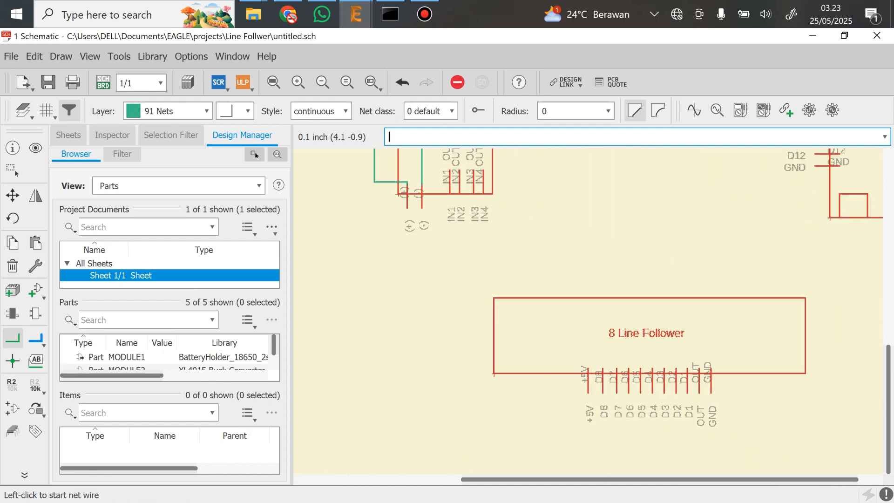
scroll(596, 253, "down", 3)
middle_click_drag(604, 165, 529, 294)
scroll(524, 225, "up", 3)
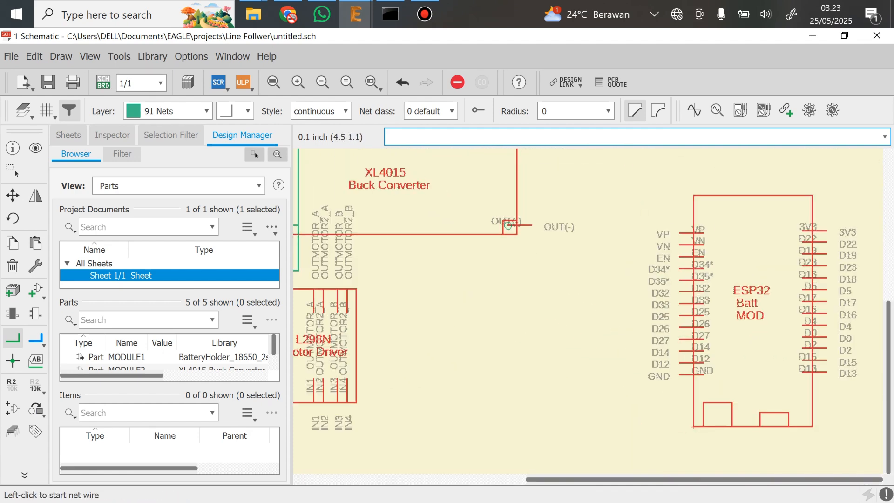
left_click(508, 225)
left_click(598, 378)
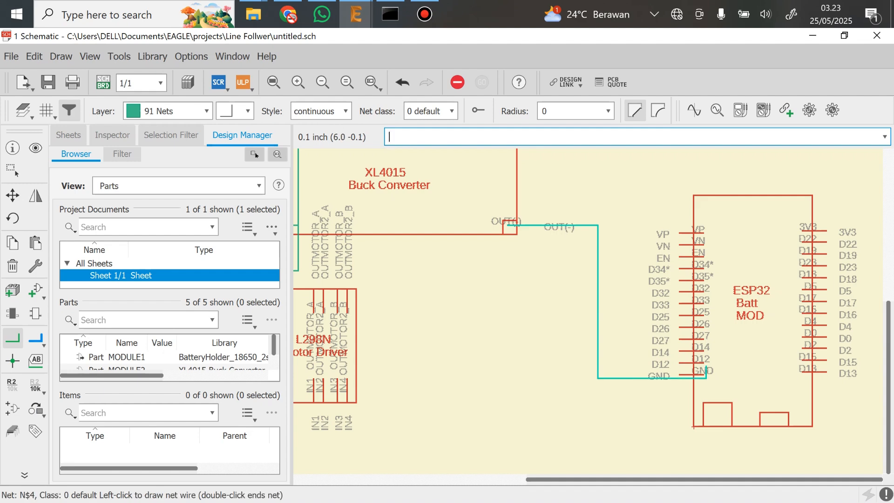
left_click(703, 377)
Connect the 8 Line Follower's GND pin to the net joining OUT(-) and the ESP32 GND
mouse_move(586, 434)
middle_mouse_down()
mouse_move(677, 260)
mouse_move(485, 333)
middle_mouse_up()
left_click(666, 403)
left_click(688, 204)
scroll(687, 293, "down", 1)
scroll(475, 289, "down", 1)
middle_click_drag(460, 267, 538, 335)
left_click(511, 168)
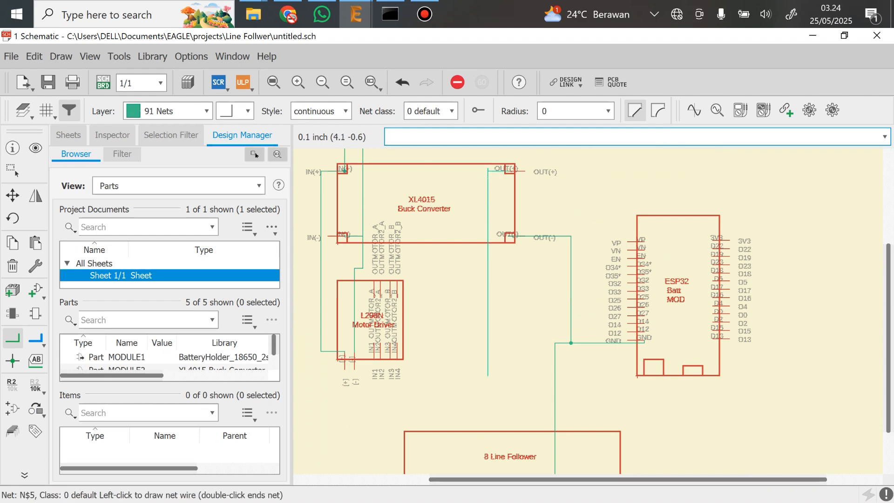
scroll(488, 405, "down", 1)
middle_click_drag(487, 419, 489, 345)
middle_click_drag(471, 160, 482, 233)
key("Escape")
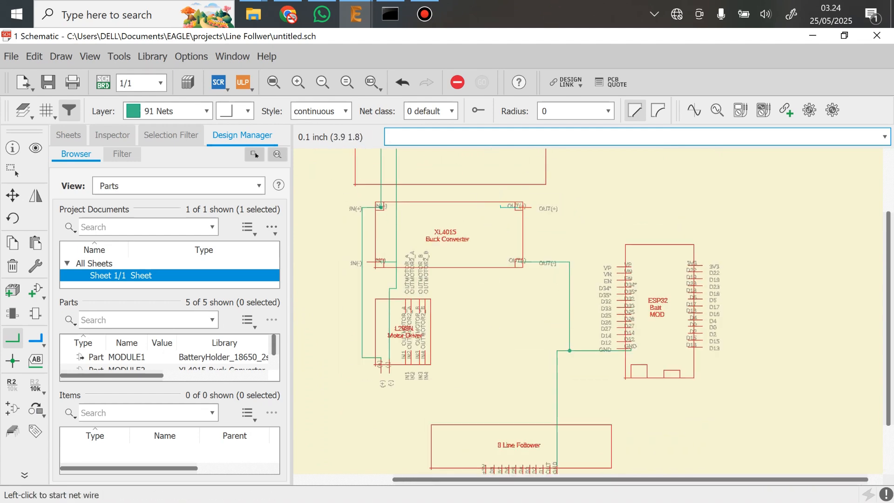
scroll(484, 207, "up", 2)
left_click(13, 266)
left_click(513, 207)
Draw a net from the buck converter's OUT(+) pin to the 8 Line Follower's +5V pin
left_click(12, 338)
left_click(531, 206)
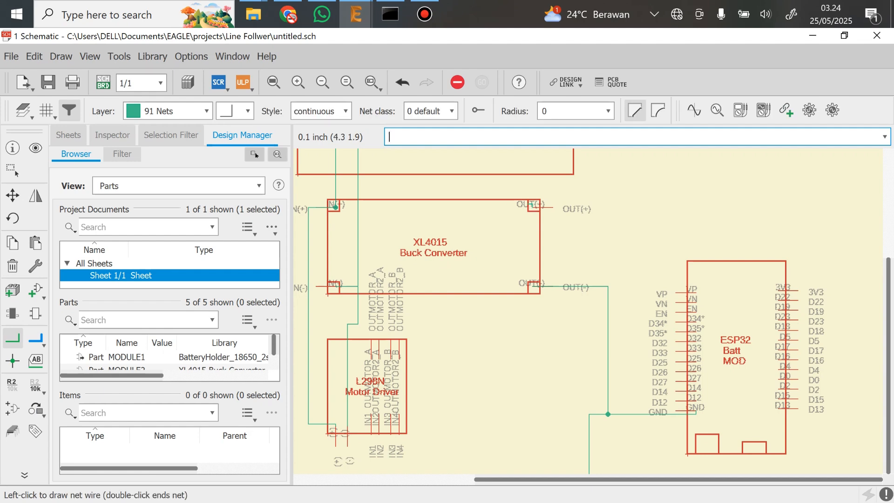
middle_click_drag(471, 417, 480, 248)
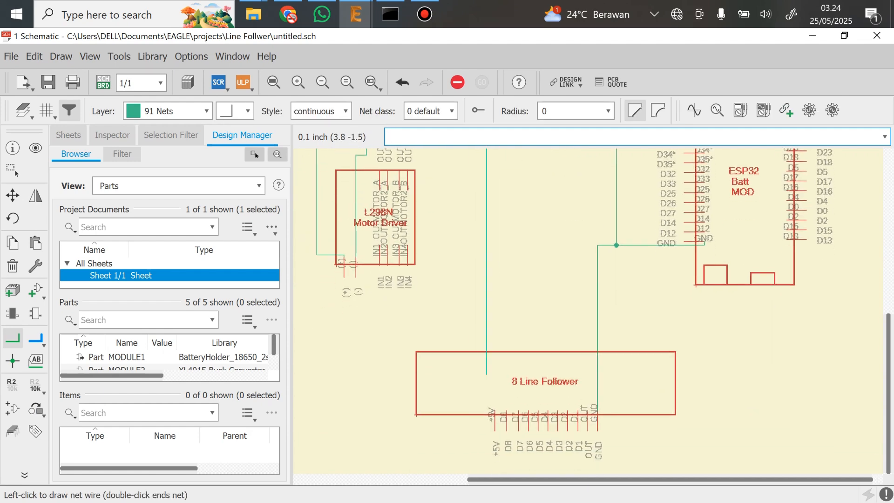
left_click(494, 413)
Connect the ESP32 module's 3V3 pin to the vertical net running from OUT(+) to the line follower's +5V pin
scroll(559, 358, "down", 1)
middle_click_drag(655, 187, 539, 238)
scroll(611, 326, "down", 1)
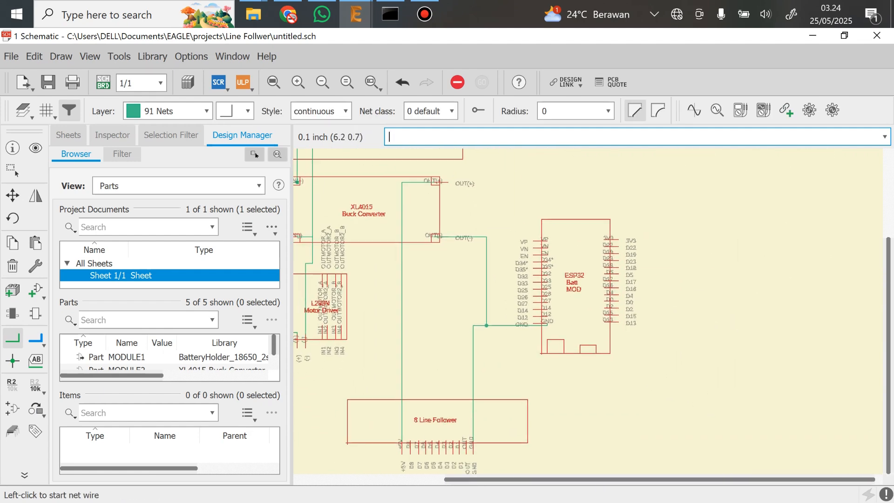
scroll(561, 272, "up", 2)
scroll(614, 296, "up", 1)
middle_click_drag(627, 271, 674, 378)
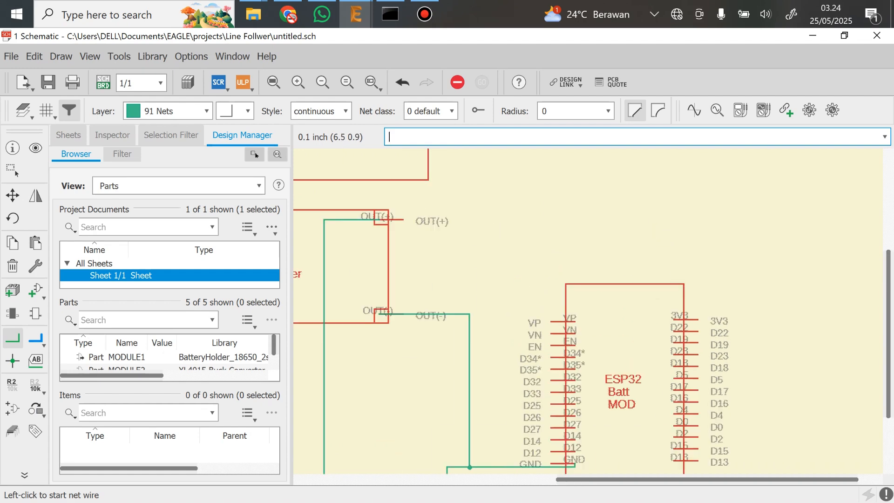
left_click(674, 319)
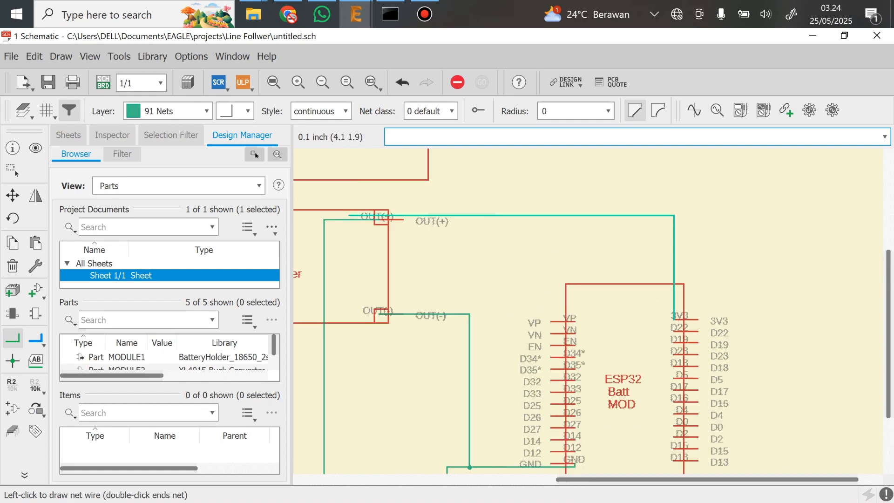
left_click(324, 263)
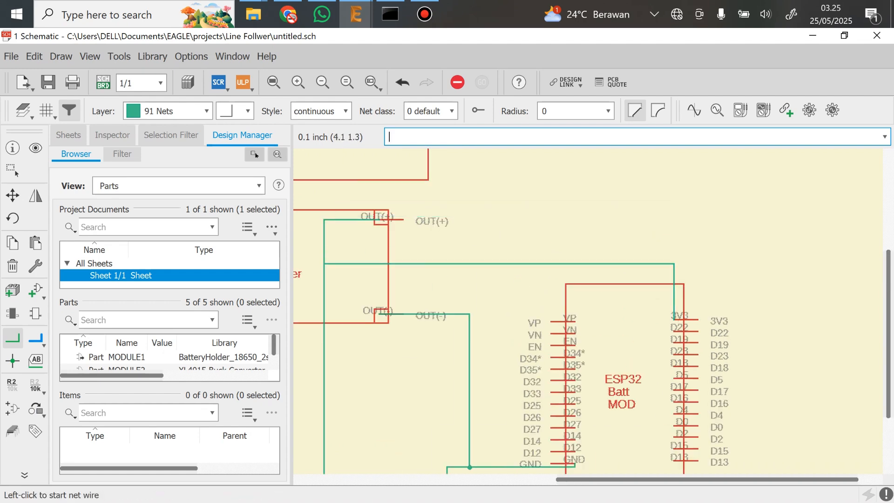
scroll(713, 386, "down", 1)
middle_click_drag(713, 387, 737, 266)
scroll(582, 312, "down", 2)
middle_click_drag(525, 317, 577, 317)
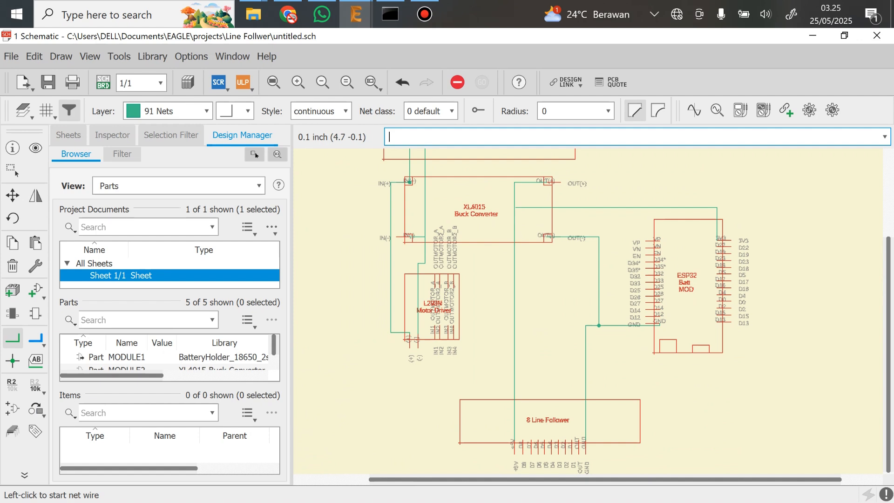
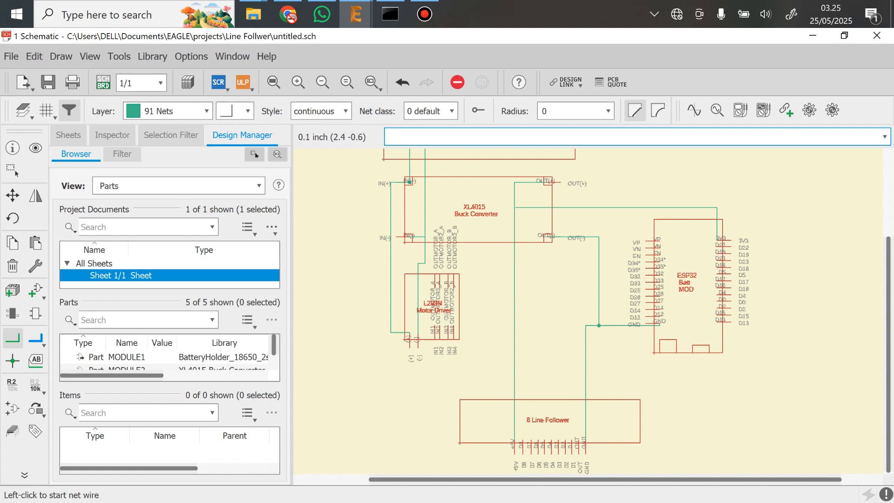
Add an AK500/4-H connector from con-ptr500, rotated 180° with its pins facing the L298N Motor Driver, between the driver and the ESP32
left_click(13, 290)
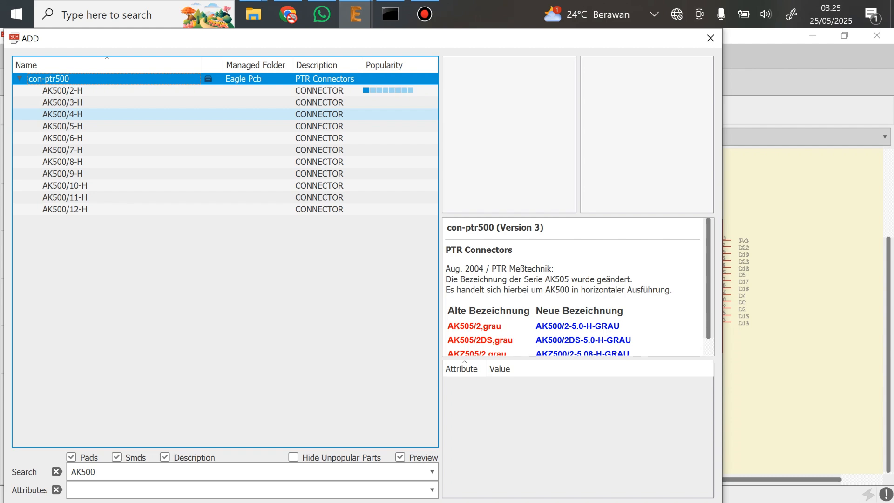
left_click(63, 114)
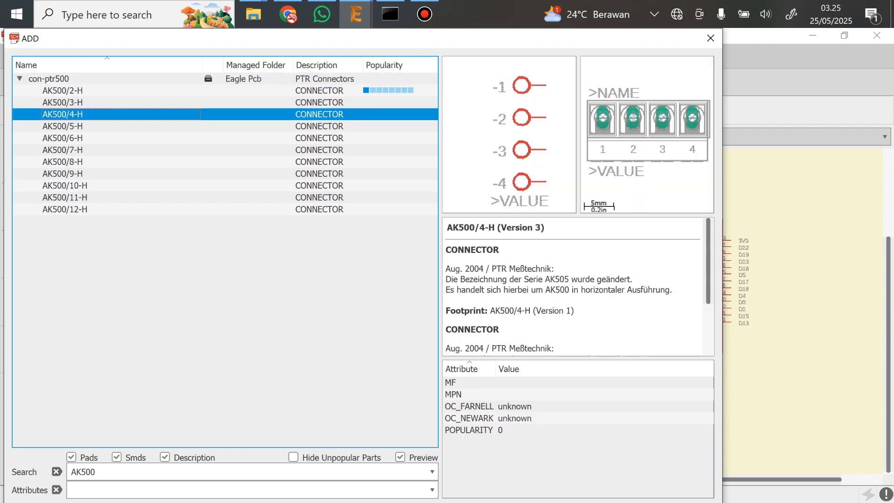
double_click(62, 114)
right_click(388, 349)
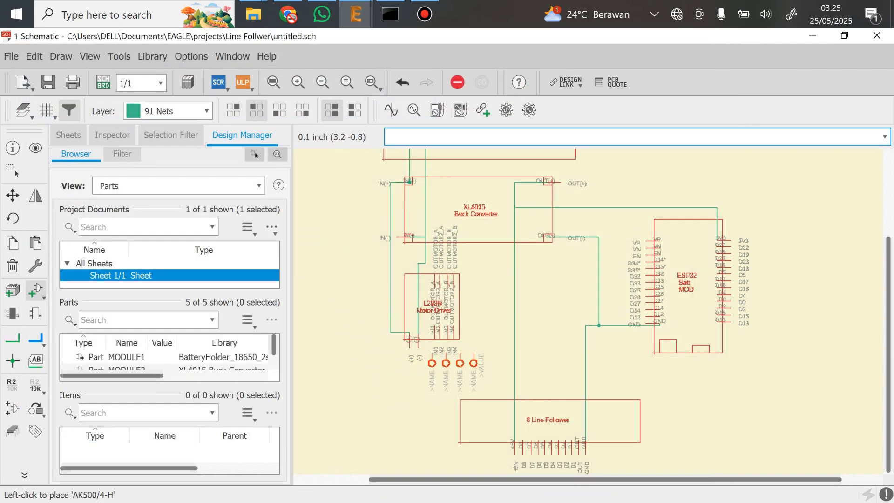
right_click(507, 288)
left_click(501, 270)
key("Escape")
key("Escape")
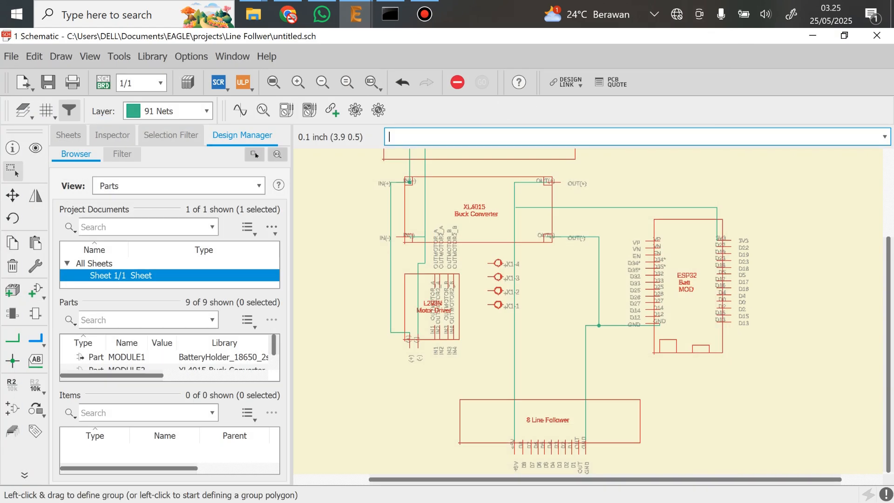
Draw nets from the L298N's OUTMOTOR2_B pin to connector pin X1-1 and from OUTMOTOR_B to X1-2
scroll(513, 284, "up", 4)
scroll(513, 284, "down", 1)
middle_click_drag(513, 284, 540, 301)
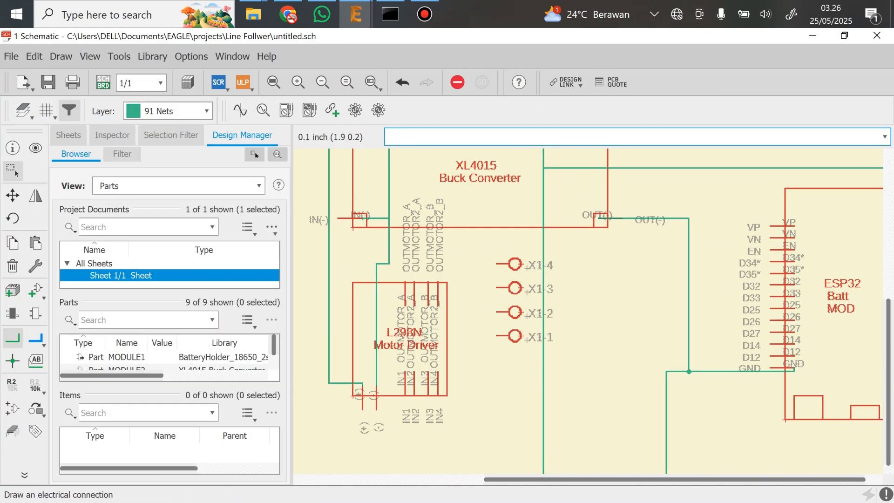
left_click(12, 338)
scroll(470, 286, "up", 1)
left_click(428, 309)
left_click(500, 345)
left_click(418, 309)
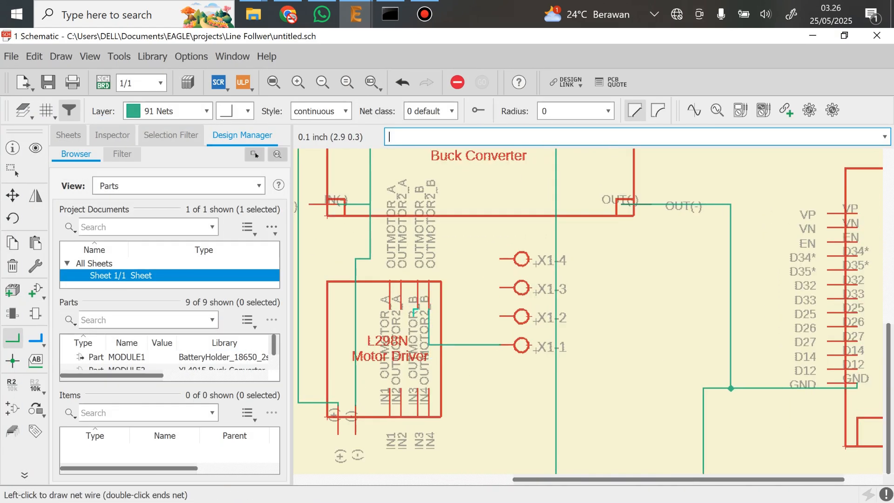
left_click(500, 316)
Draw nets from the L298N's OUTMOTOR2_A pin to connector pin X1-3 and from OUTMOTOR_A to X1-4
left_click(401, 309)
left_click(501, 288)
left_click(390, 309)
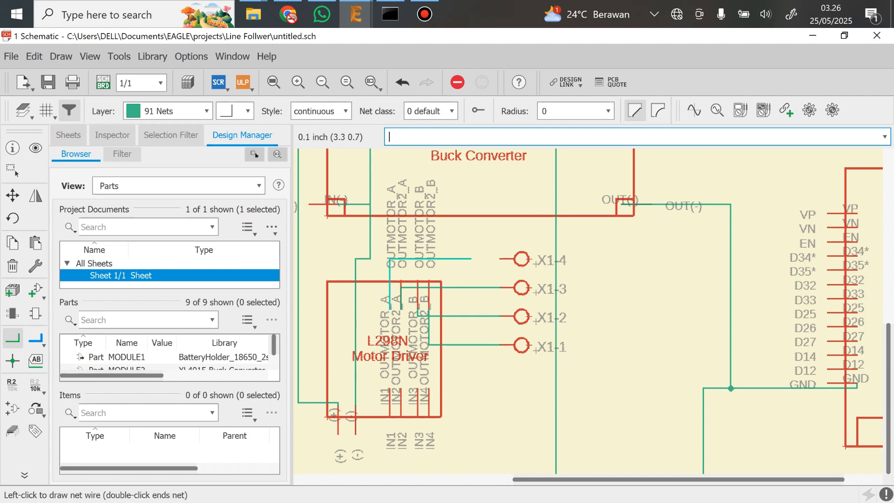
left_click(500, 259)
Rename the four-pin connector X1 as MOTOR
scroll(588, 311, "down", 2)
scroll(588, 311, "up", 3)
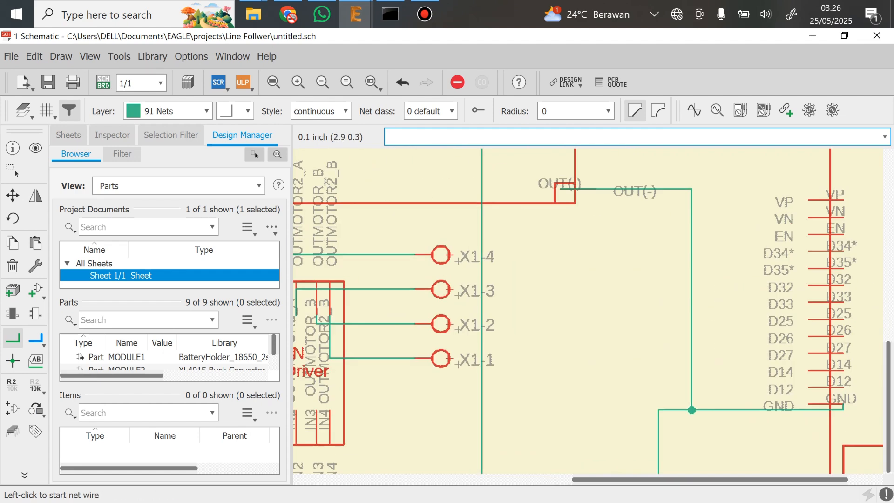
left_click(13, 385)
left_click(440, 289)
type("MOTOR")
key("Return")
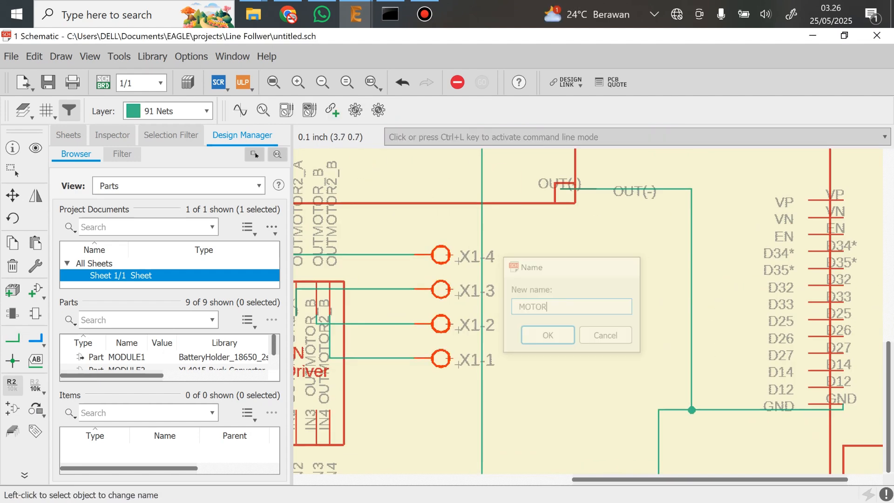
scroll(544, 311, "down", 4)
middle_click_drag(569, 358, 516, 262)
middle_click_drag(474, 294, 510, 353)
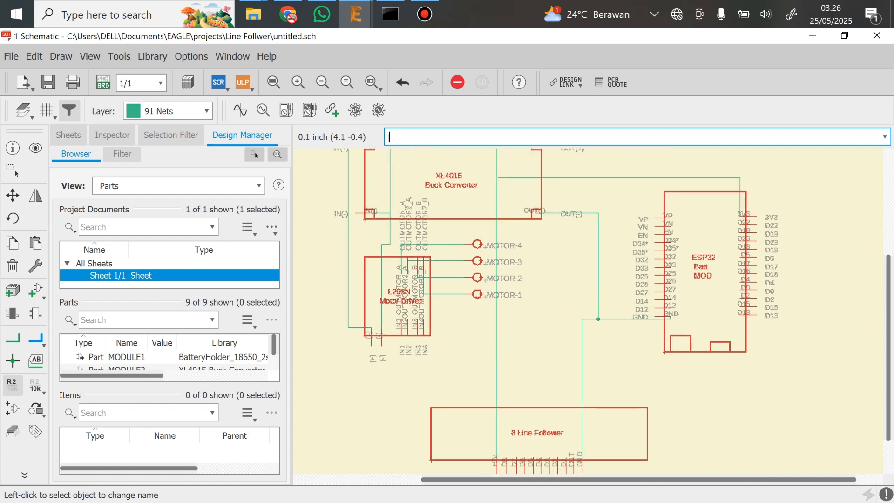
scroll(607, 329, "up", 2)
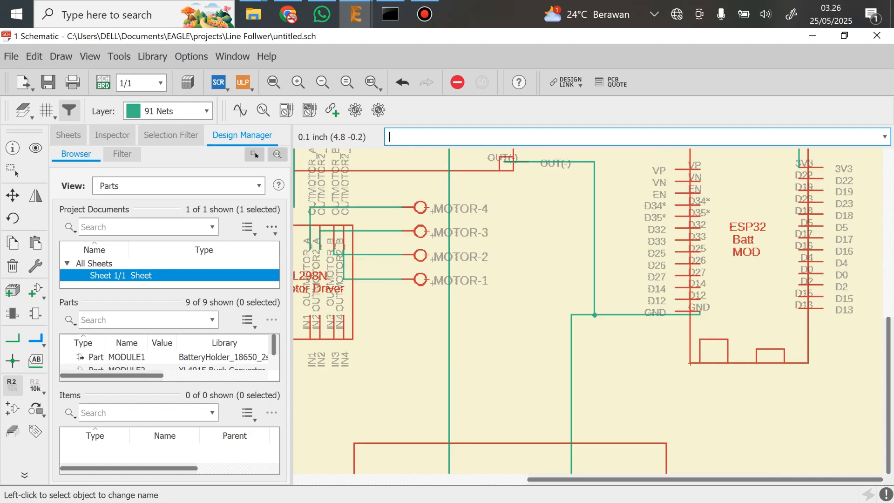
middle_click_drag(608, 325, 631, 374)
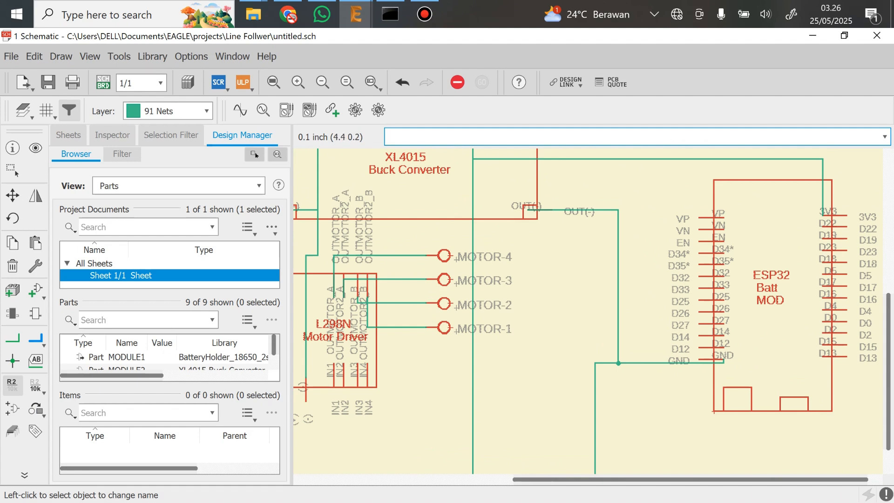
middle_click_drag(698, 400, 574, 400)
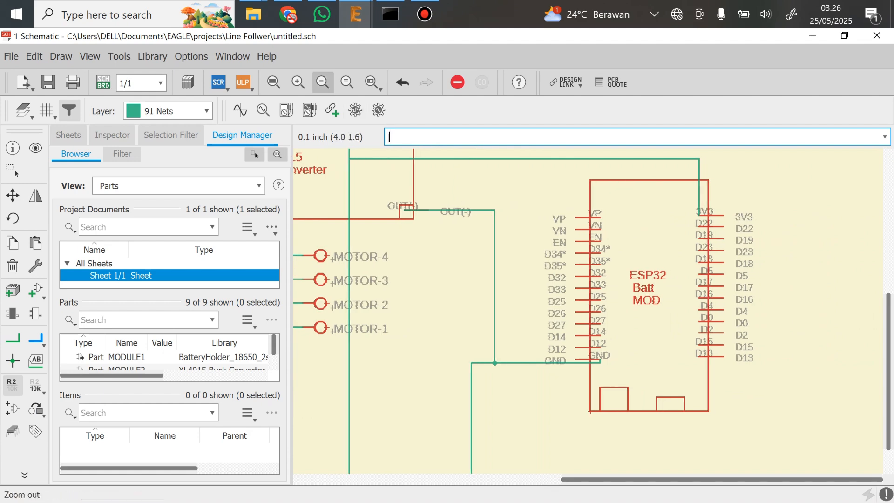
Switch to Chrome and examine the ESP32 Pinout Reference table for which GPIOs are suitable as inputs and outputs
left_click(288, 14)
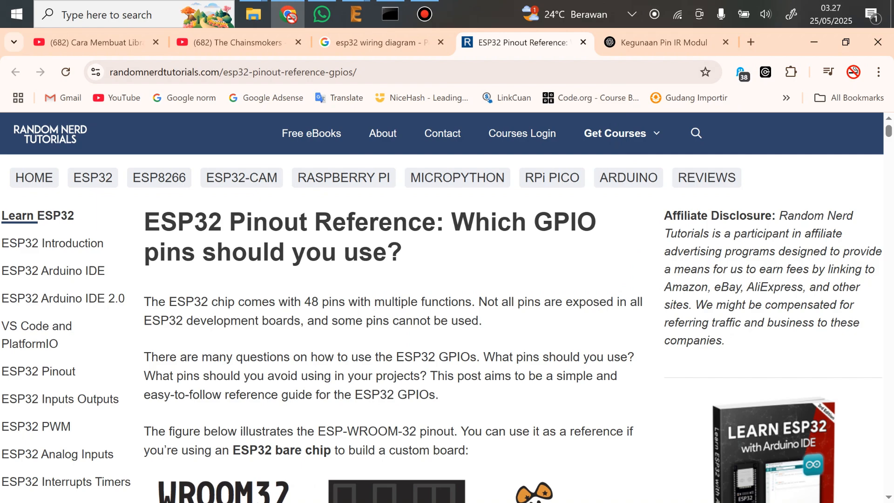
scroll(398, 308, "down", 15)
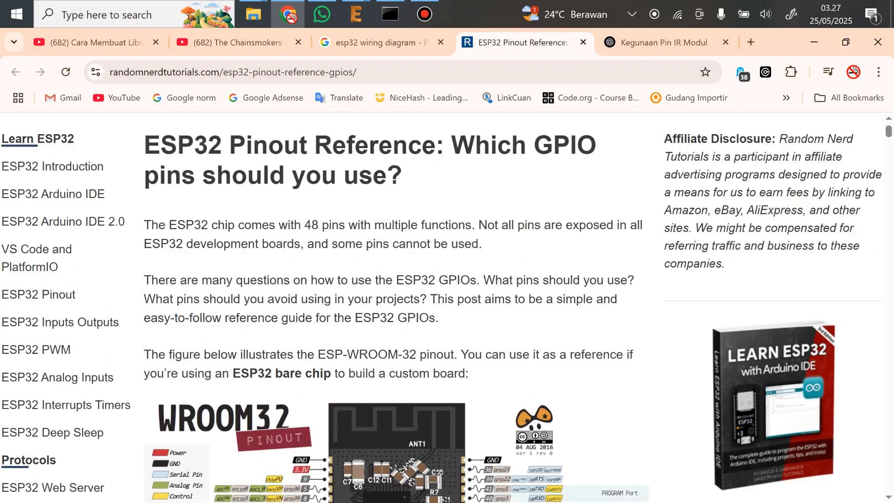
scroll(397, 307, "down", 20)
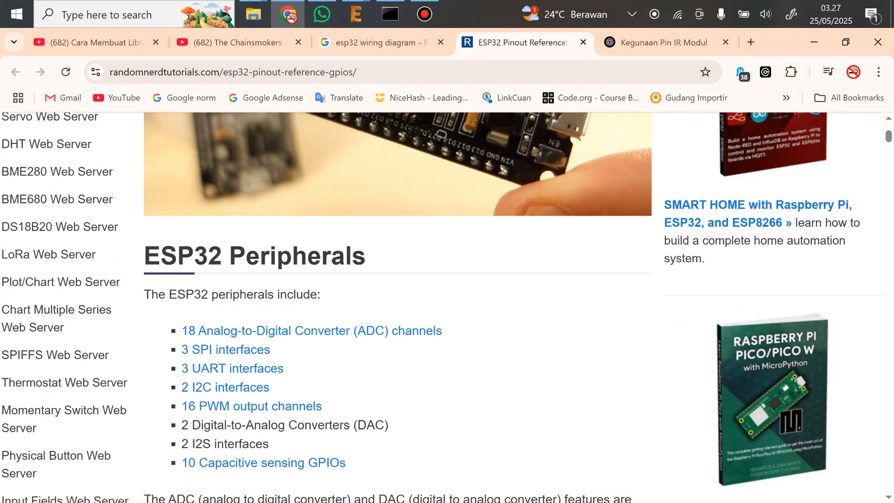
scroll(397, 307, "down", 12)
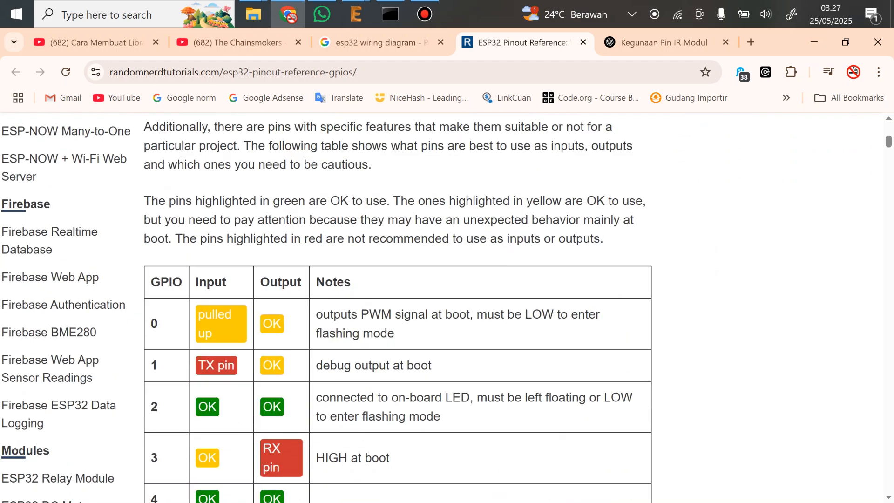
scroll(398, 307, "up", 2)
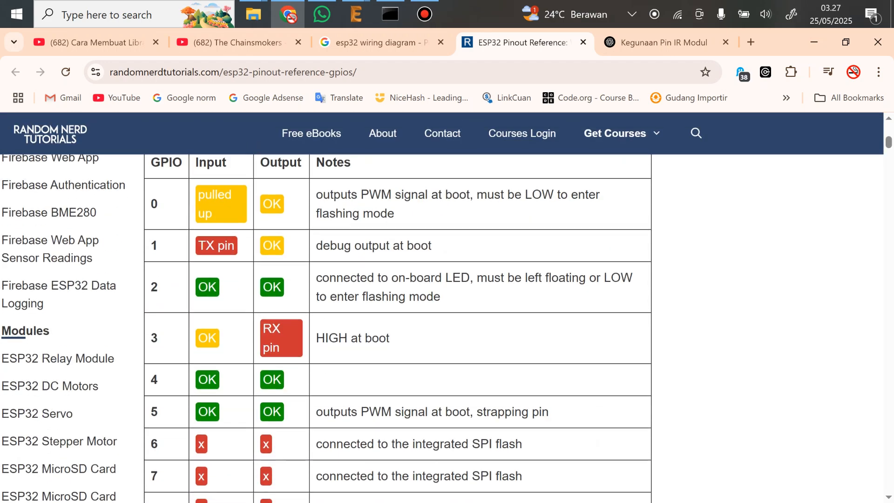
scroll(397, 307, "down", 3)
scroll(397, 307, "down", 3)
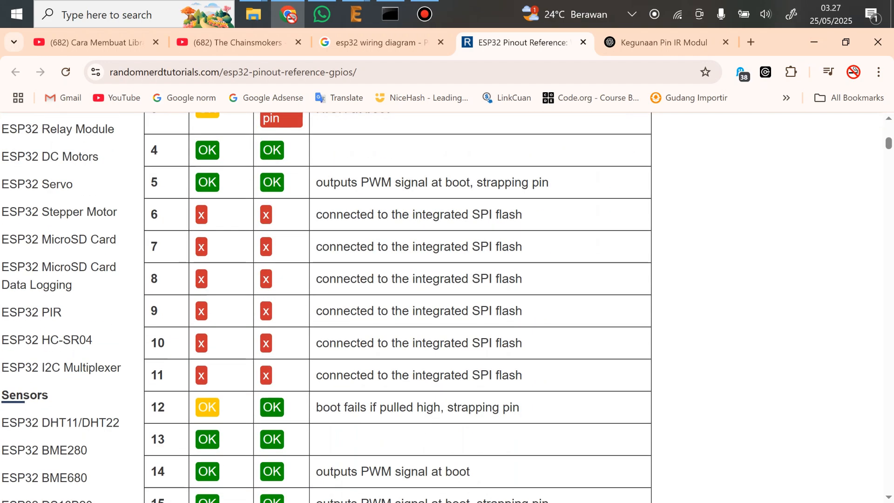
scroll(398, 307, "down", 3)
scroll(397, 307, "down", 3)
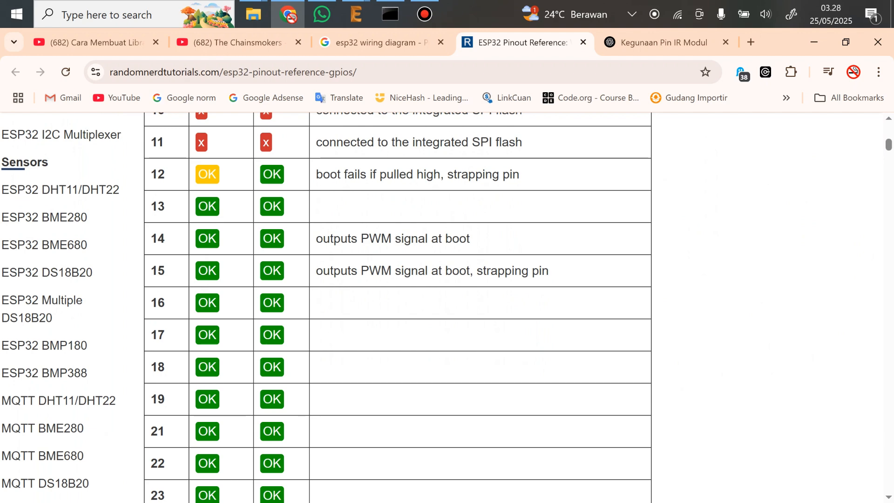
scroll(398, 308, "down", 3)
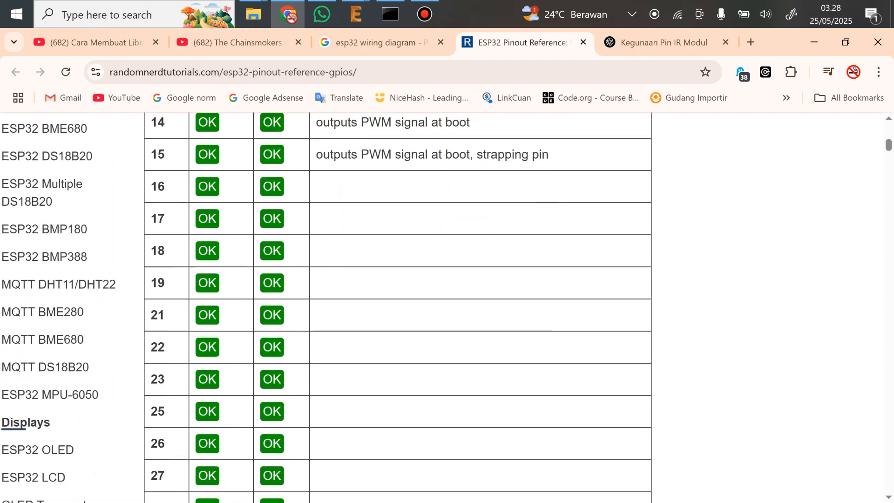
scroll(398, 307, "down", 7)
scroll(397, 307, "up", 4)
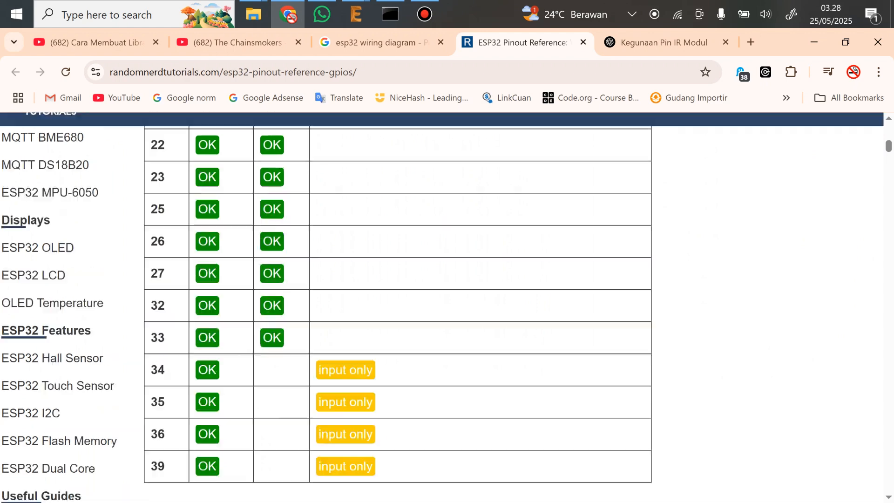
scroll(398, 307, "up", 6)
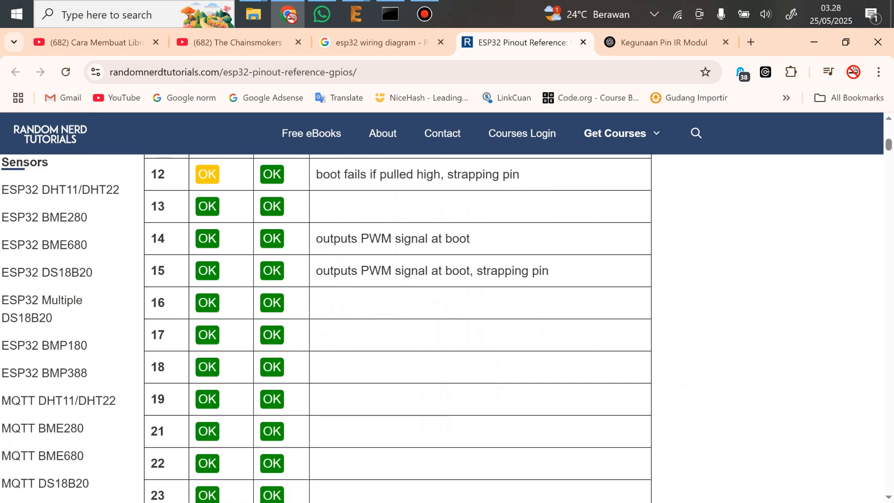
key("ctrl+minus")
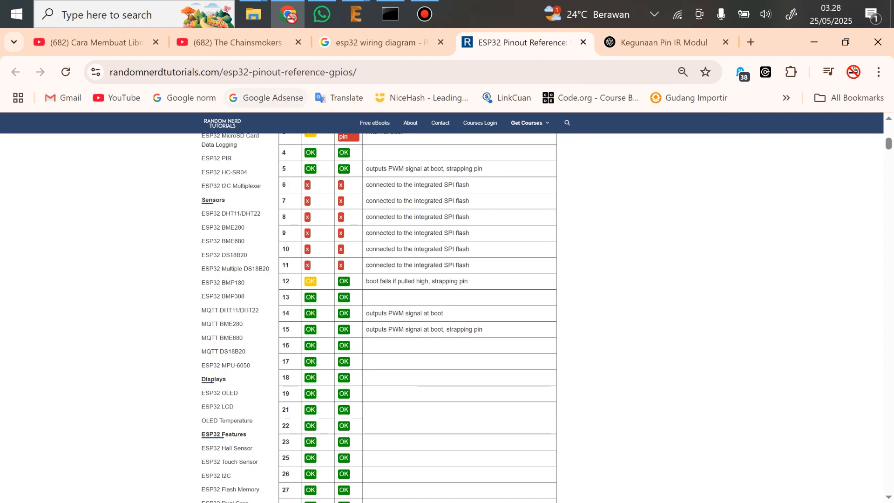
left_click(275, 72)
key("Escape")
scroll(417, 307, "down", 2)
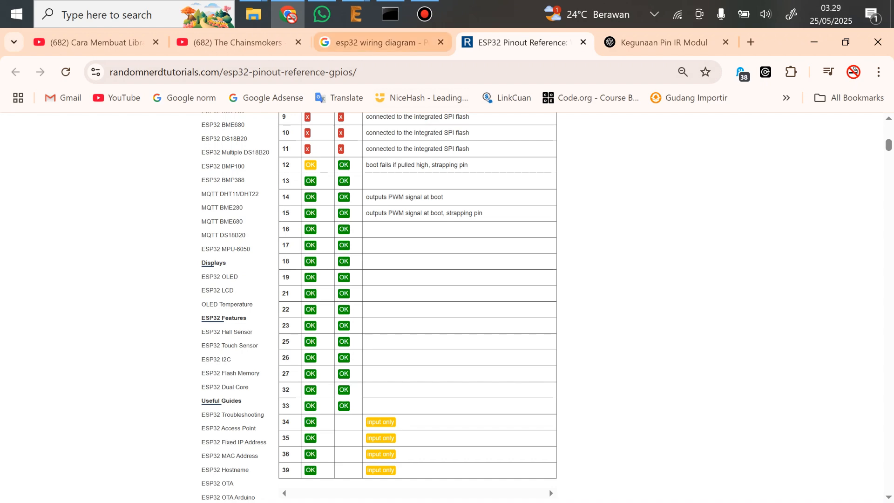
Switch back to the EAGLE schematic and draw nets from the L298N's IN4 pin to ESP32 D12 and from IN3 to D14
left_click(356, 15)
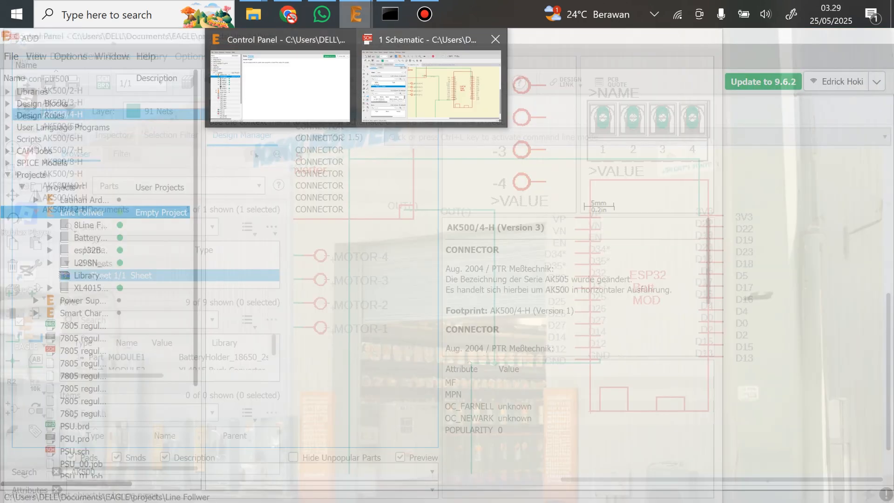
left_click(431, 86)
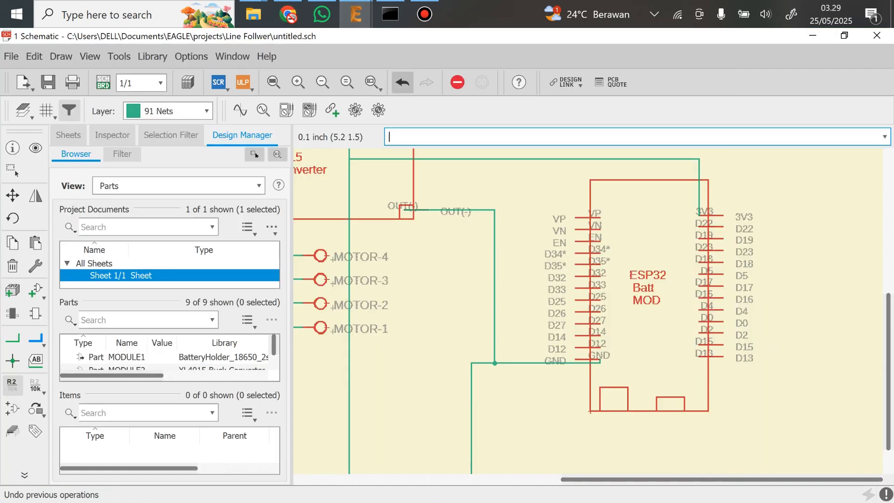
type("net")
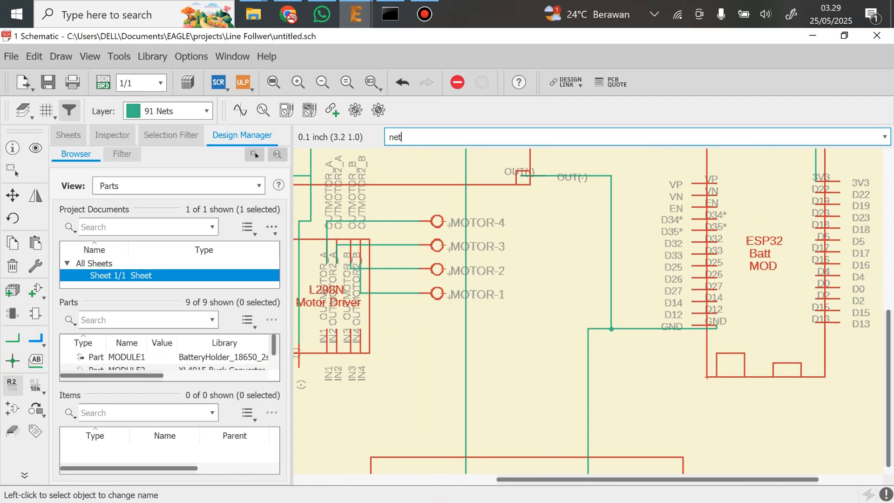
key("Return")
left_click(360, 329)
left_click(717, 312)
left_click(349, 329)
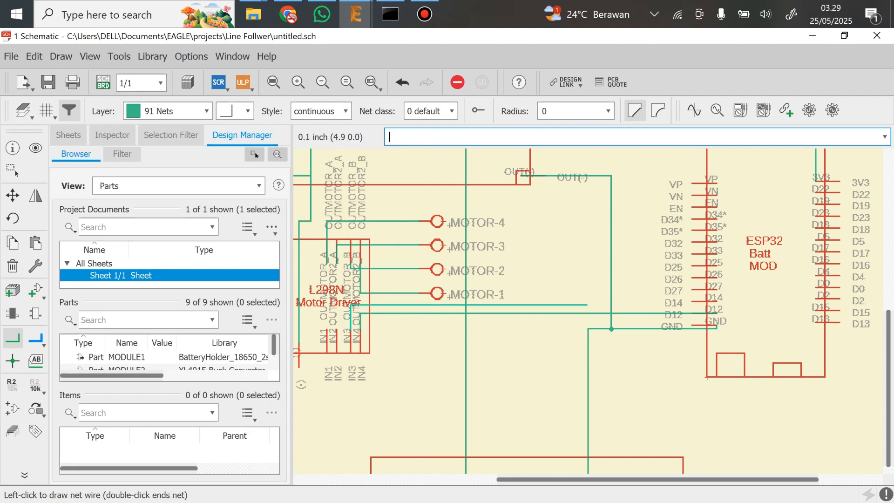
left_click(717, 301)
Draw nets from the L298N's IN2 pin to ESP32 D27 and from IN1 to D26
left_click(337, 329)
left_click(717, 289)
left_click(326, 329)
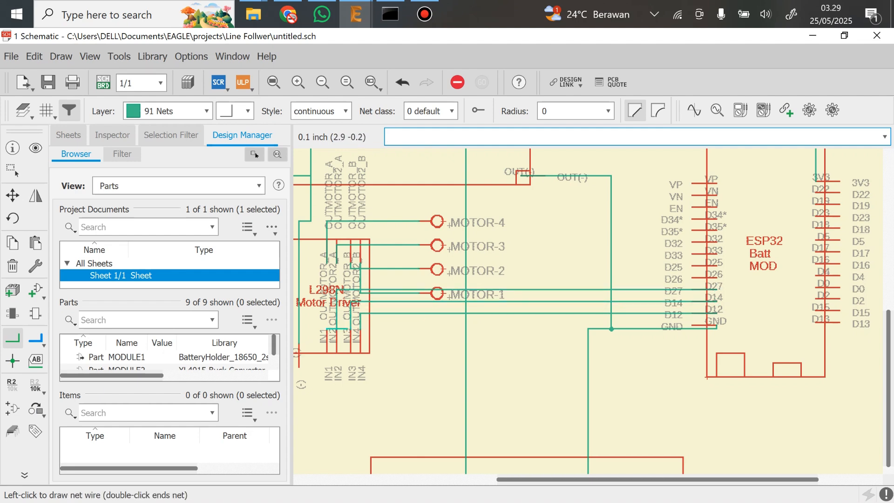
key("ctrl+z")
left_click(327, 330)
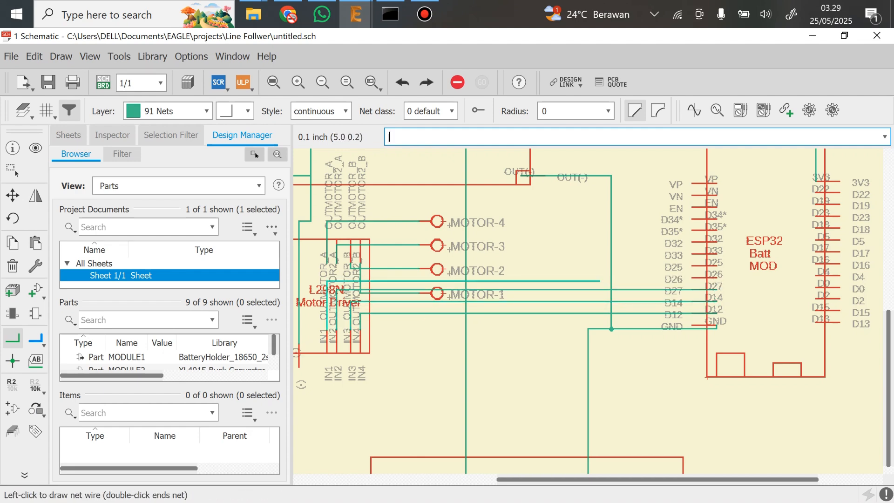
left_click(717, 278)
Examine the 8 Line Follower's signal pins and the ESP32 module's remaining free pins
scroll(717, 294, "down", 1)
middle_click_drag(693, 296, 574, 238)
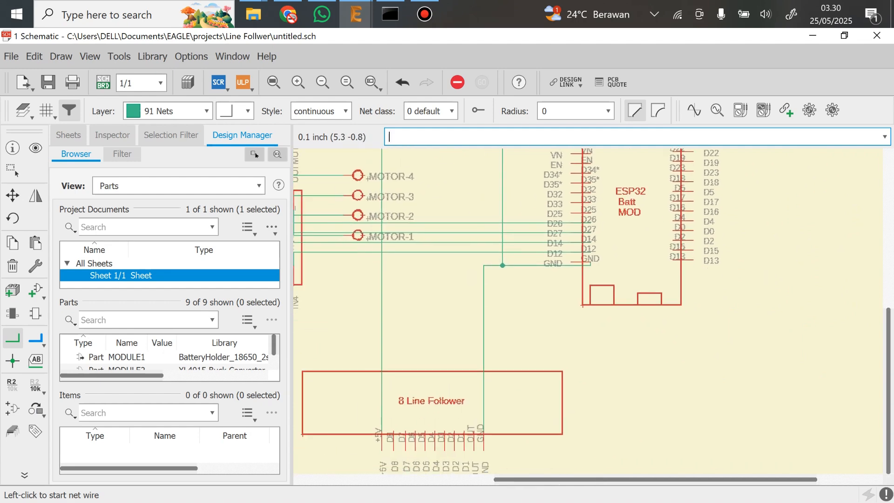
scroll(508, 232, "down", 1)
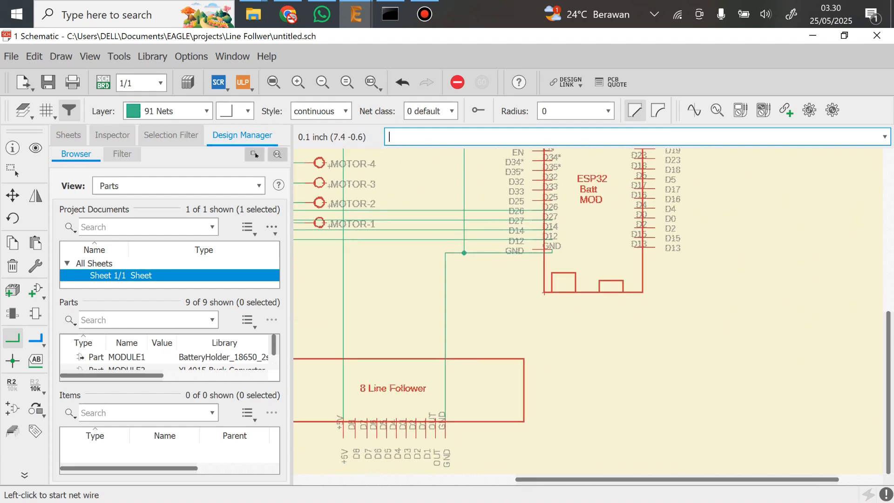
middle_click_drag(509, 233, 454, 256)
scroll(422, 362, "up", 1)
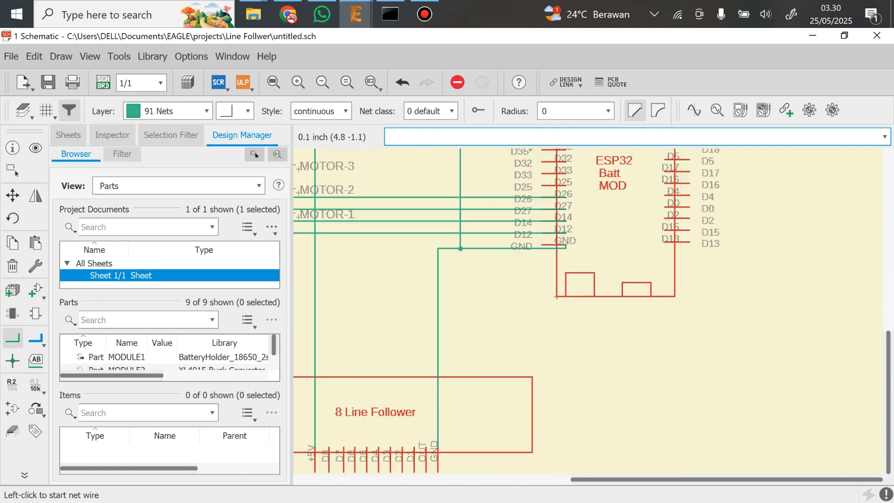
middle_click_drag(484, 390, 602, 304)
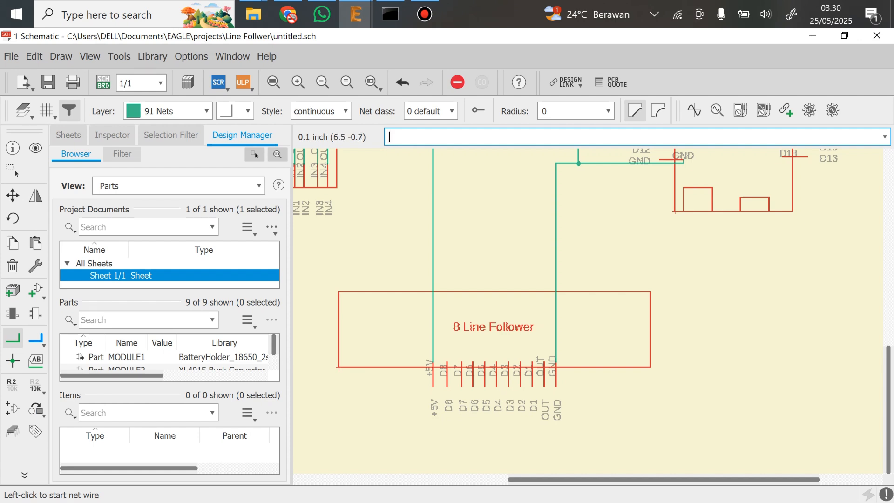
middle_click_drag(563, 279, 509, 324)
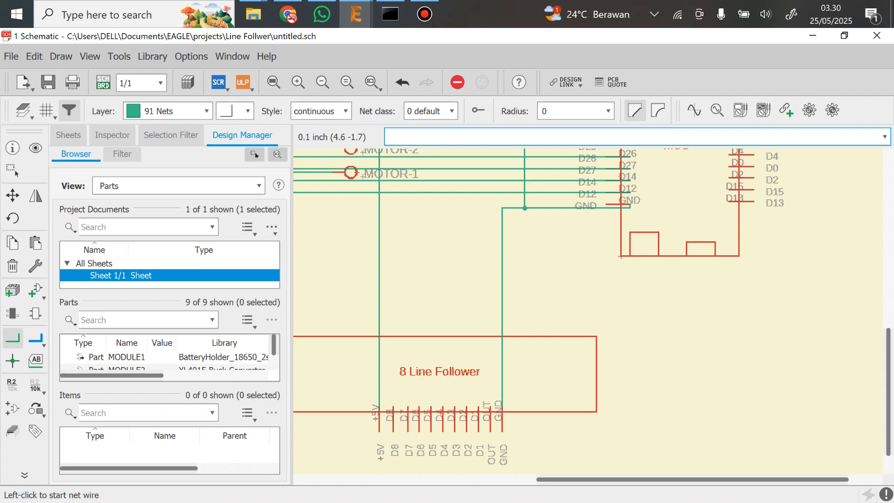
scroll(466, 467, "down", 4)
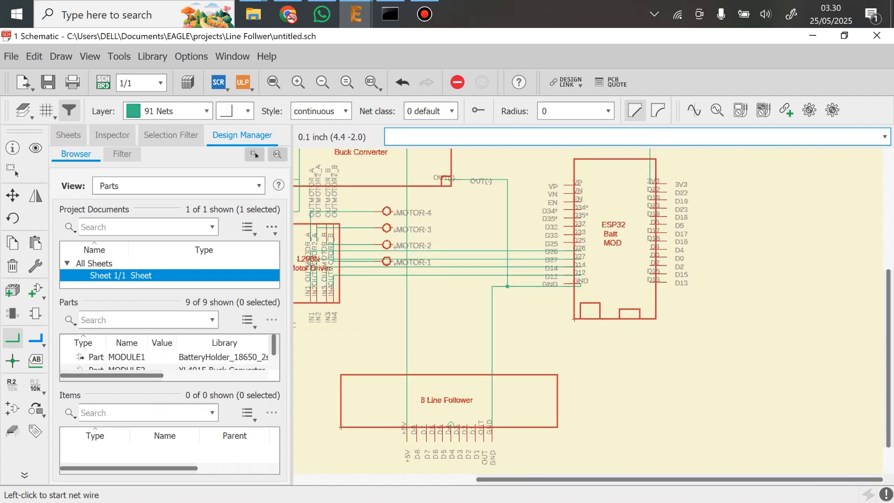
scroll(489, 468, "up", 3)
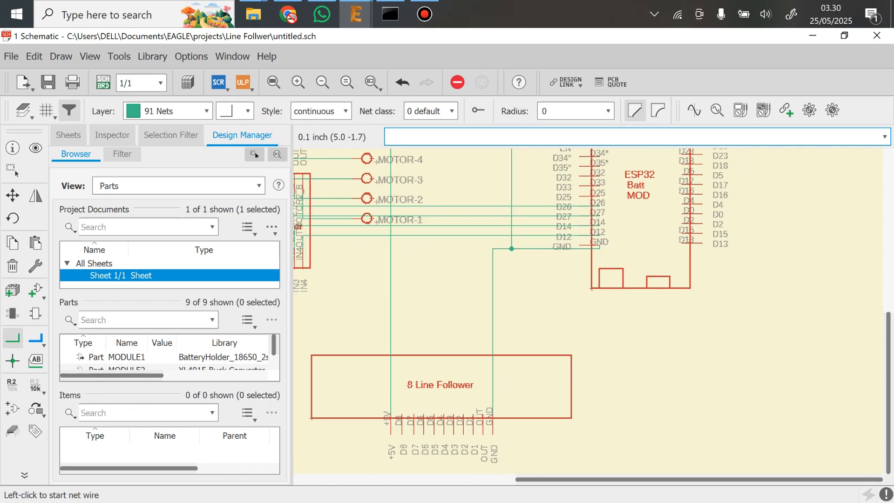
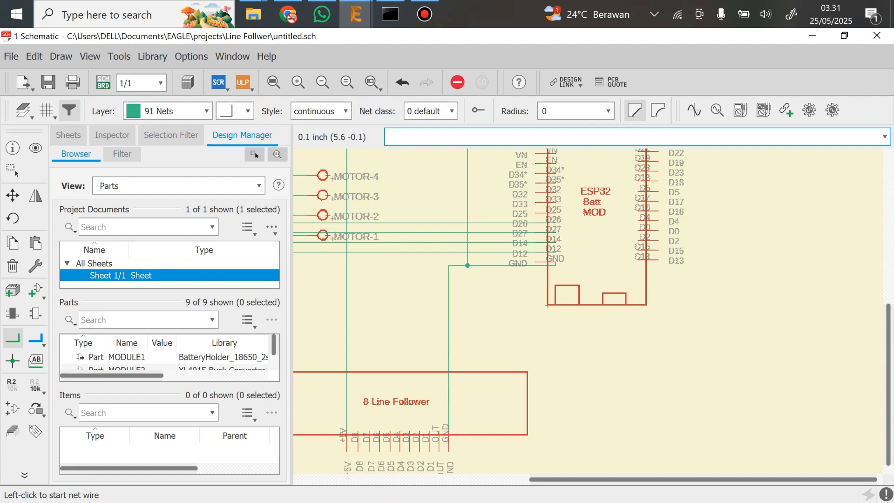
Compare the 8 Line Follower's D1 to D8 and OUT pins with the unconnected pins on both sides of the ESP32 module
scroll(570, 255, "up", 1)
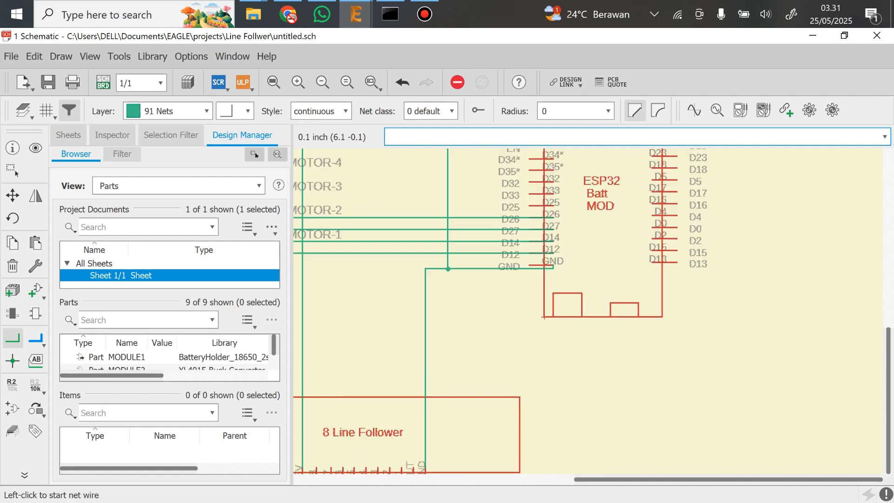
middle_click_drag(581, 242, 569, 349)
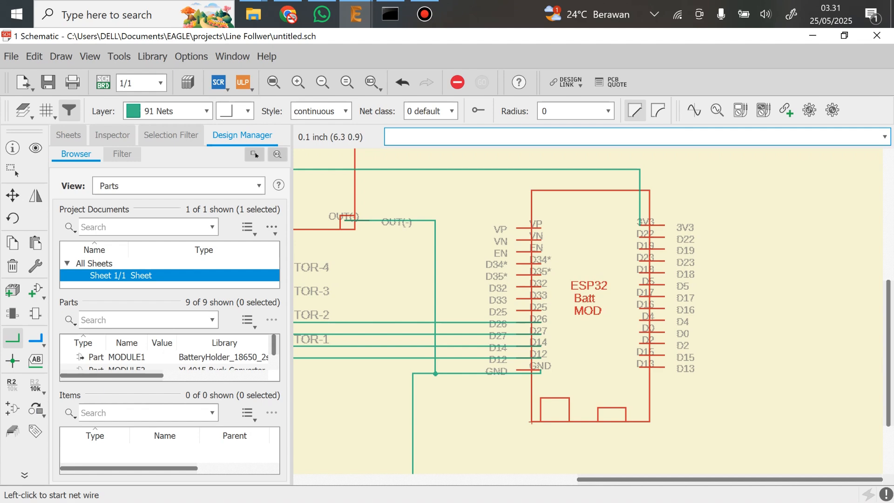
scroll(509, 345, "down", 1)
middle_click_drag(509, 353, 580, 223)
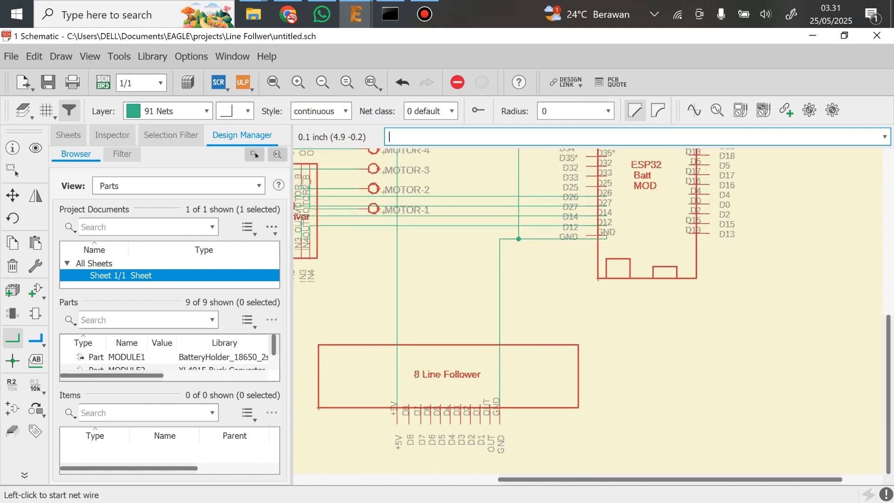
middle_click_drag(457, 375, 465, 306)
scroll(464, 305, "up", 1)
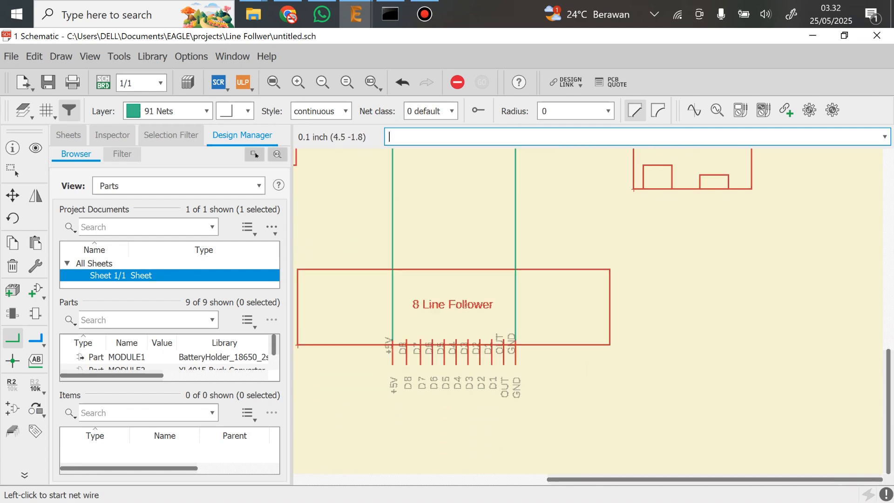
scroll(471, 328, "up", 1)
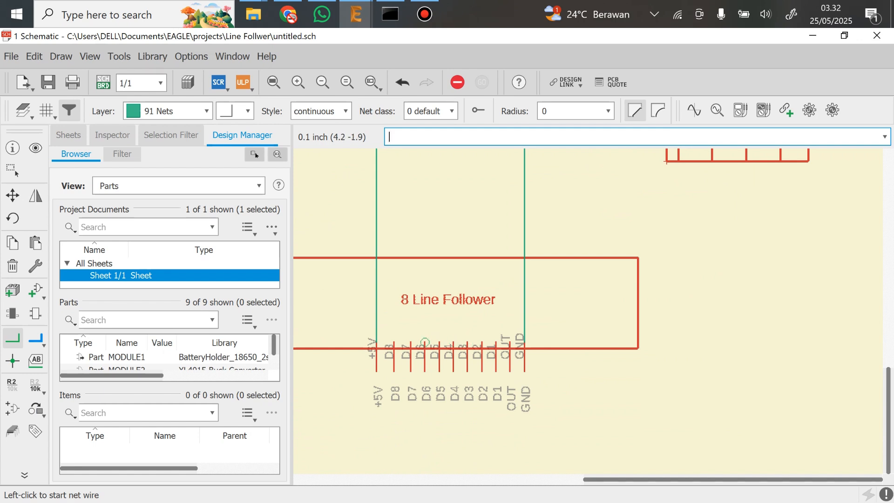
scroll(701, 224, "down", 1)
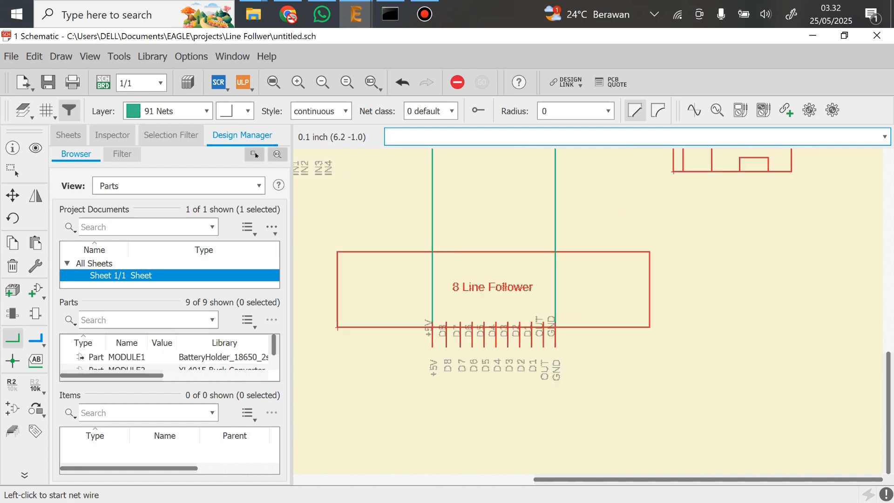
middle_click_drag(691, 227, 565, 351)
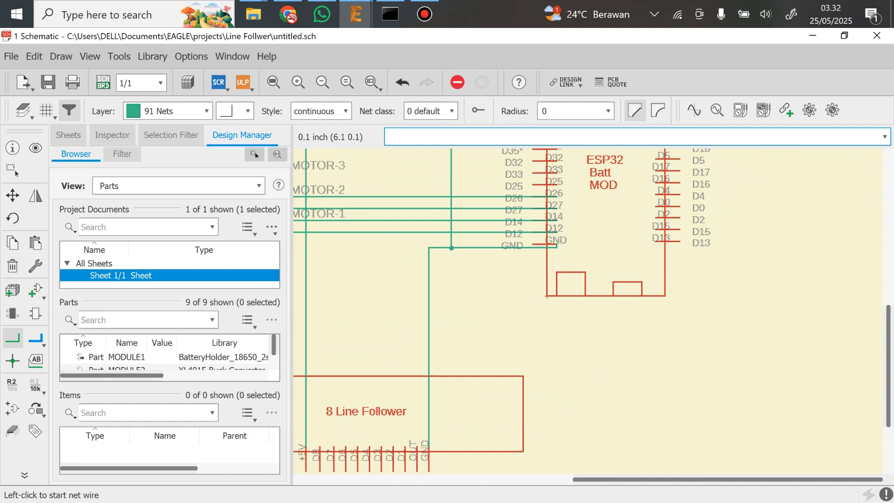
middle_click_drag(575, 218, 566, 291)
scroll(551, 255, "down", 1)
middle_click_drag(551, 255, 650, 162)
Draw nets from the 8 Line Follower's D6 pin to ESP32 D4 and from its D5 pin to ESP32 D2
left_click(471, 383)
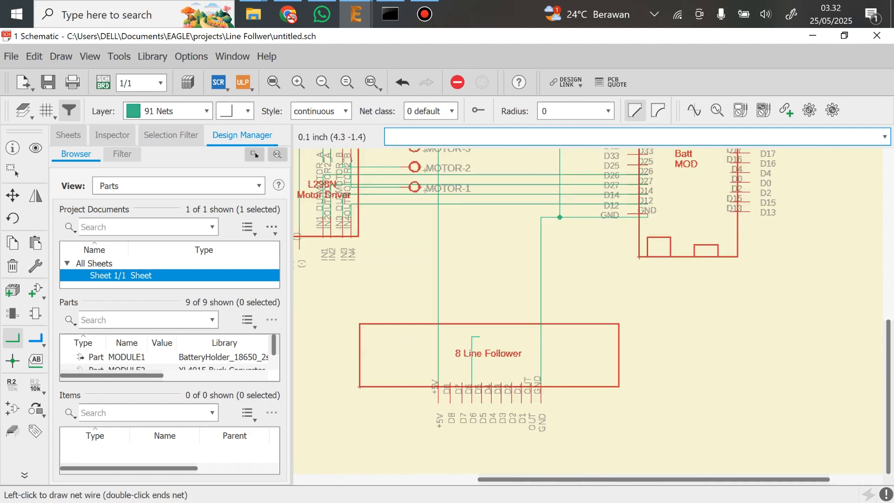
left_click(729, 172)
left_click(481, 382)
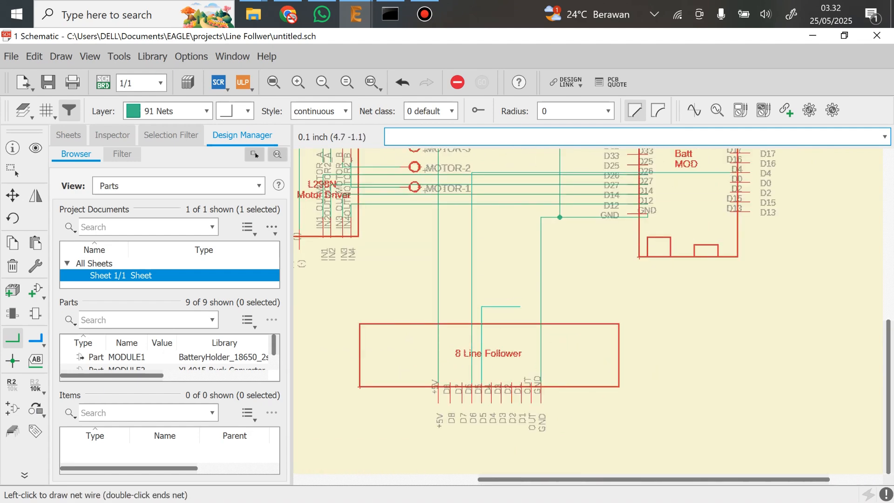
left_click(647, 192)
Draw nets from the 8 Line Follower's D4 pin to ESP32 D15 and from its D3 pin to ESP32 D13
left_click(491, 382)
left_click(730, 202)
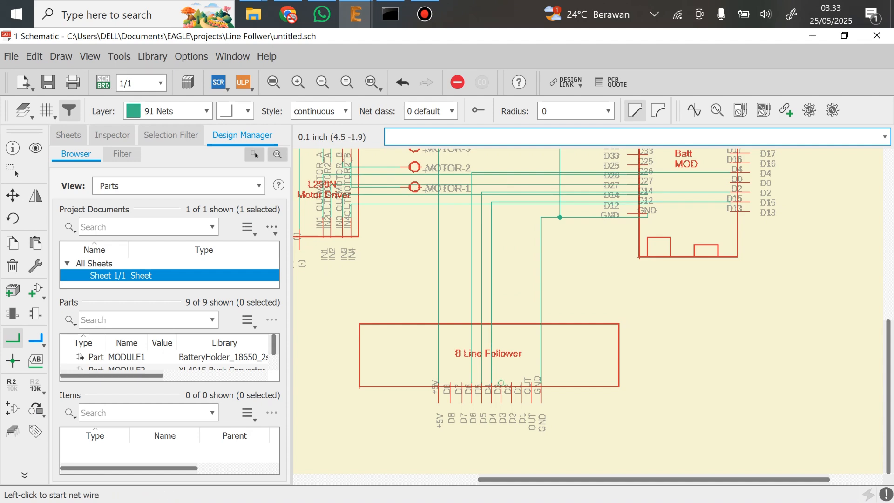
left_click(501, 383)
left_click(731, 208)
Check the ESP32 GPIO table in Chrome, then return to EAGLE and draw a net from the 8 Line Follower's OUT pin to ESP32 D16
left_click(287, 14)
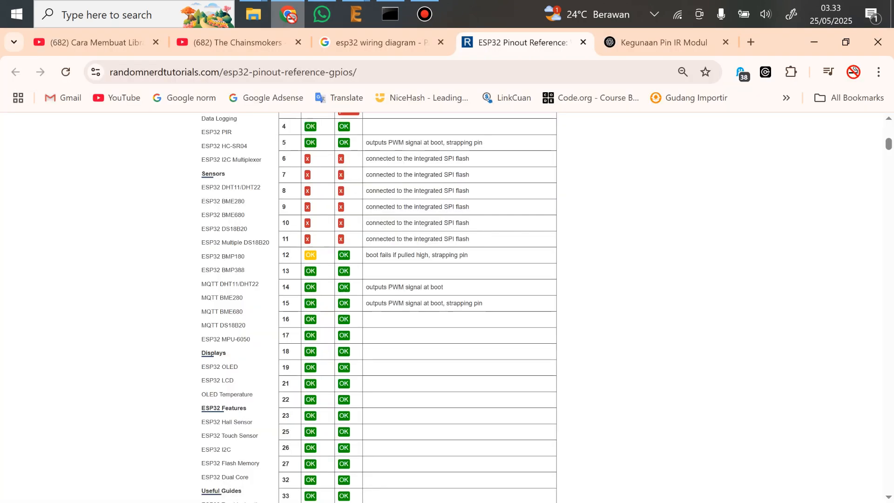
left_click(355, 14)
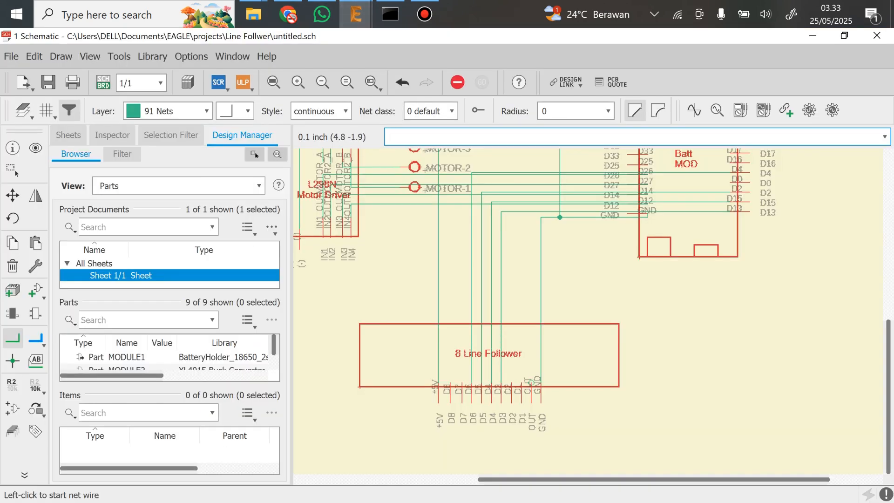
left_click(531, 382)
left_click(628, 162)
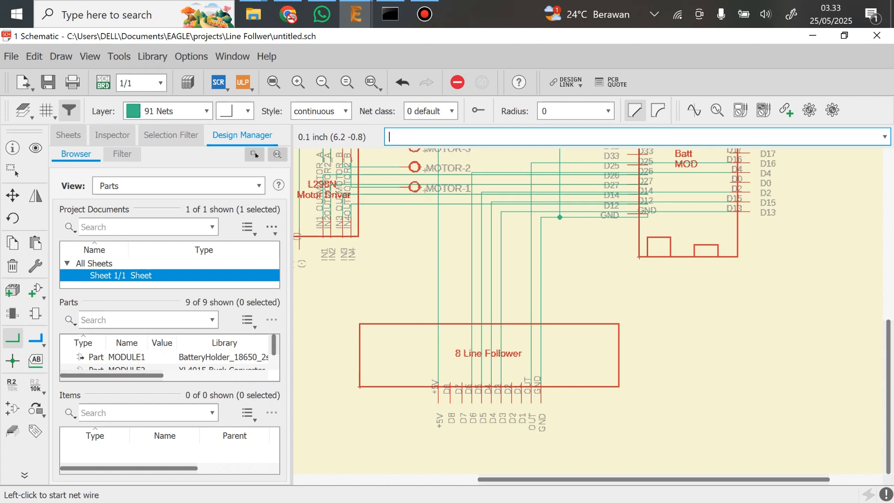
Review the wiring between the battery holder, XL4015, L298N, motor connector, ESP32 and 8 Line Follower across the whole schematic
middle_click_drag(647, 217, 695, 330)
scroll(654, 273, "down", 2)
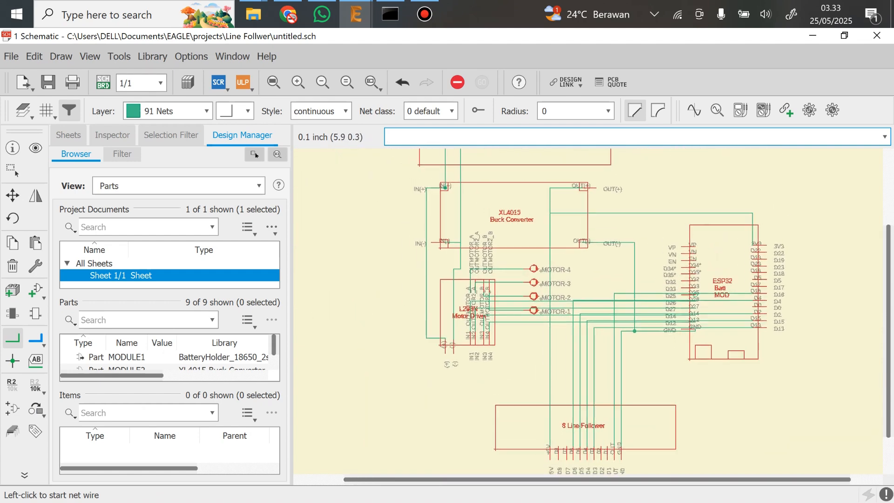
scroll(699, 283, "down", 1)
middle_click_drag(699, 282, 650, 295)
scroll(621, 309, "up", 1)
scroll(620, 309, "up", 4)
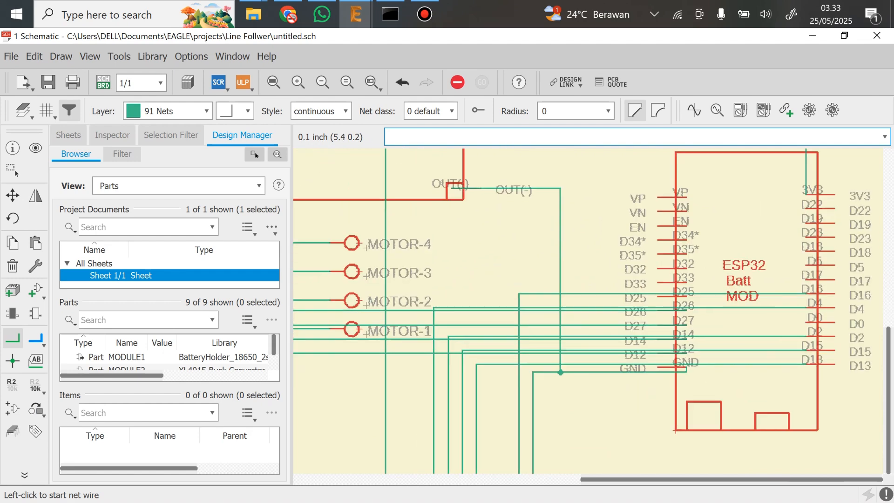
middle_click_drag(489, 364, 562, 301)
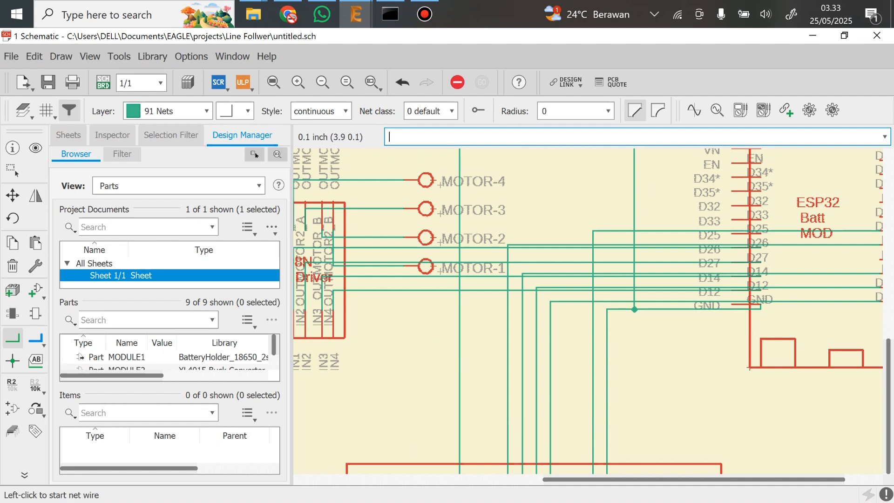
scroll(681, 264, "down", 3)
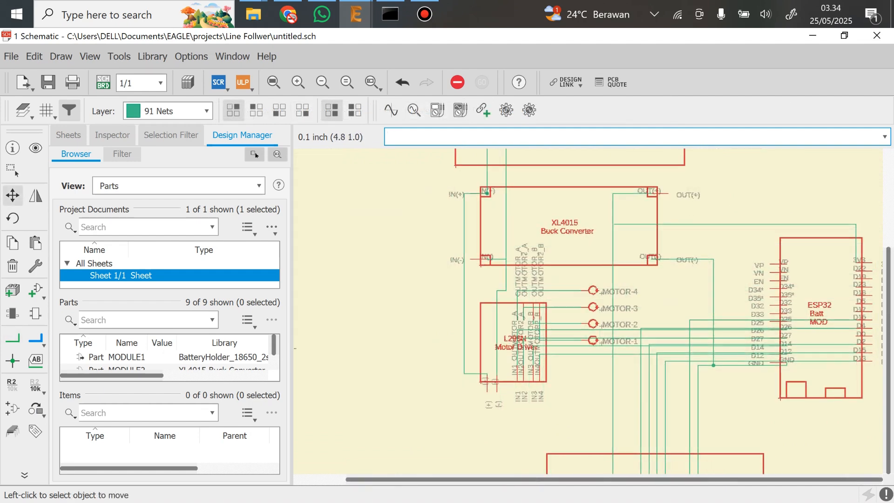
scroll(639, 245, "down", 2)
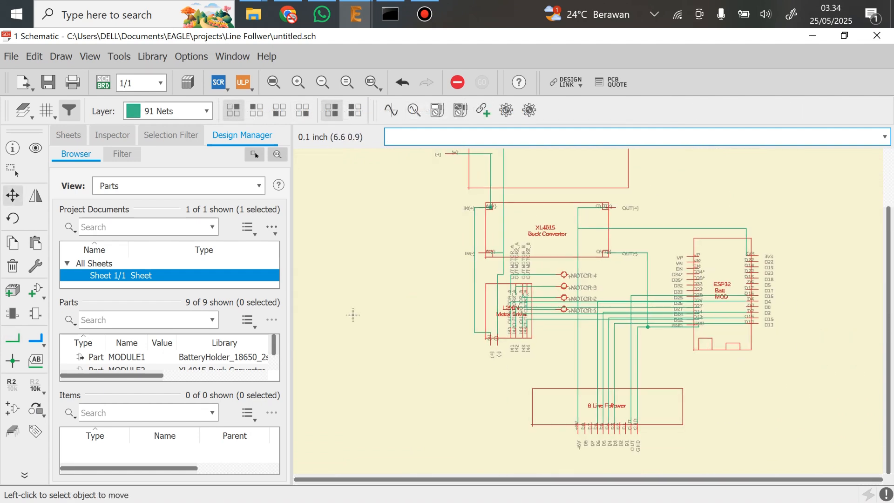
middle_click_drag(722, 247, 698, 275)
scroll(330, 343, "down", 1)
middle_click_drag(330, 344, 361, 356)
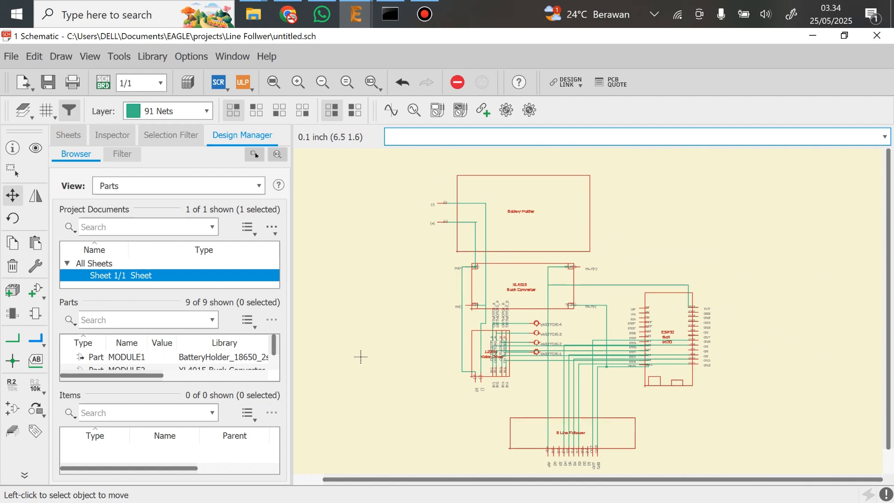
Save the schematic as SkematikRobot.sch in the Line Follwer project folder
key("ctrl+s")
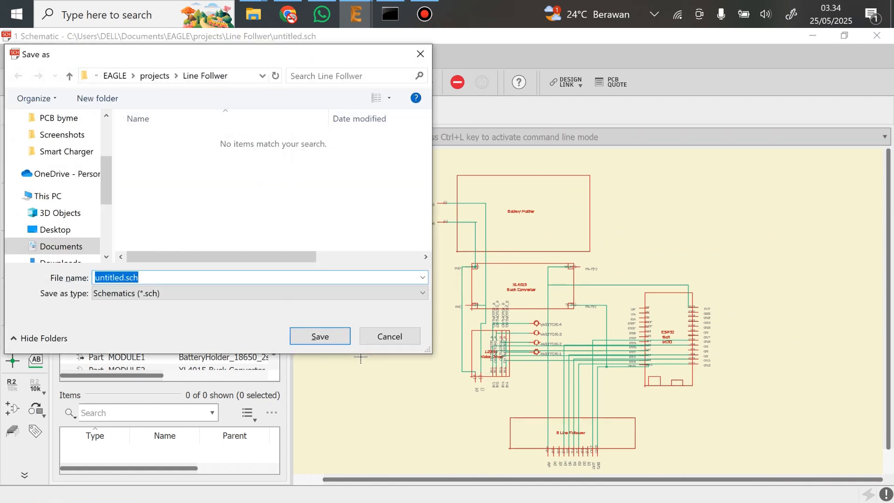
key("Home")
key("Delete")
key("Delete")
key("Delete")
key("Delete")
key("Delete")
key("Delete")
key("Delete")
key("Delete")
key("Delete")
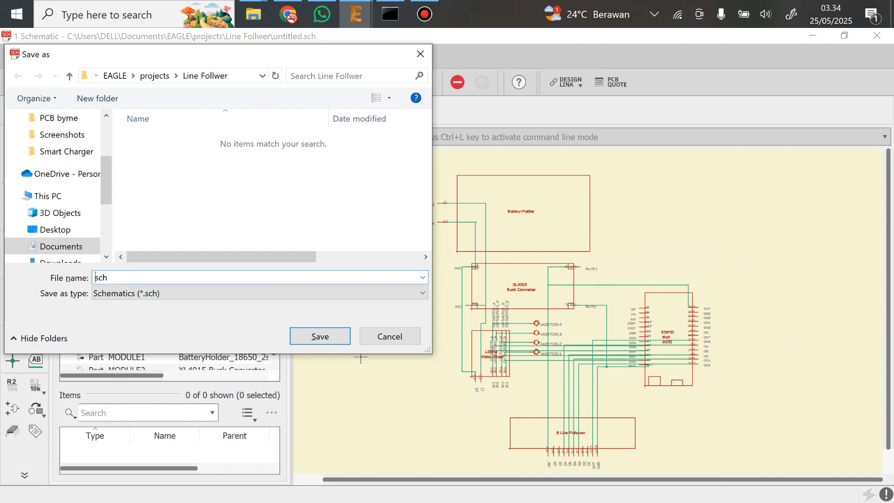
type("SkematikRobot")
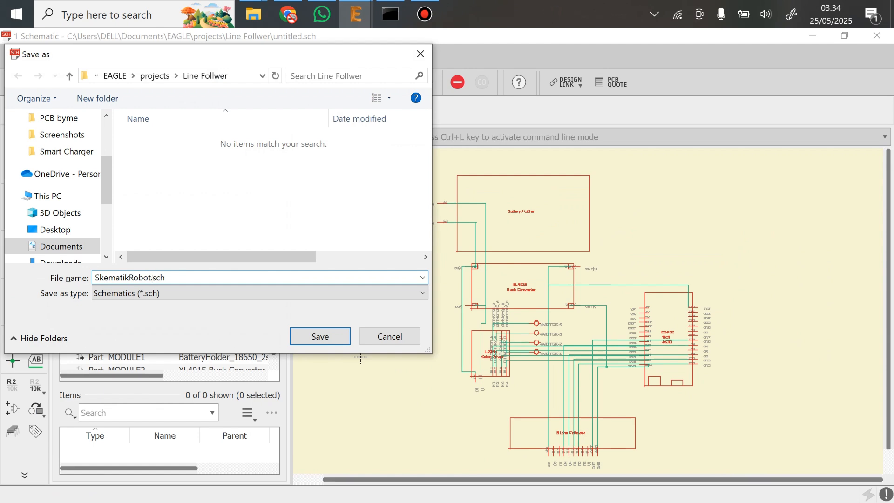
key("Return")
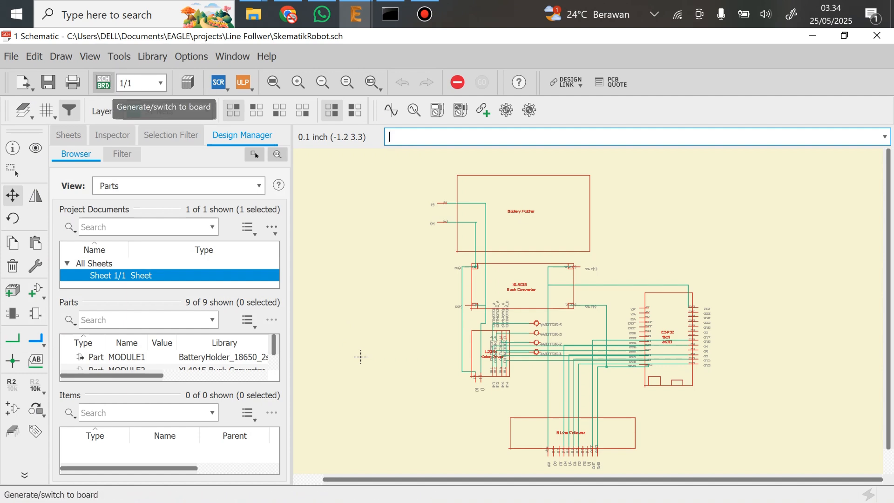
Generate the PCB board from the schematic and bring the empty board outline into view
left_click(103, 82)
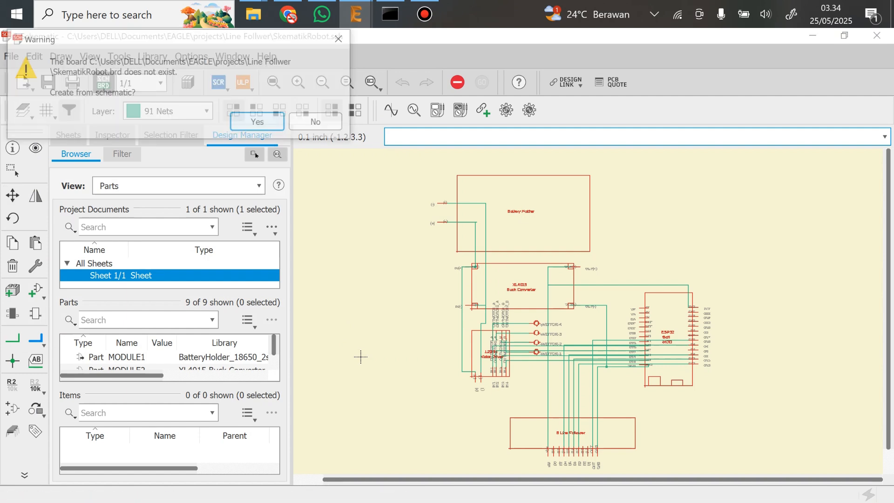
key("Return")
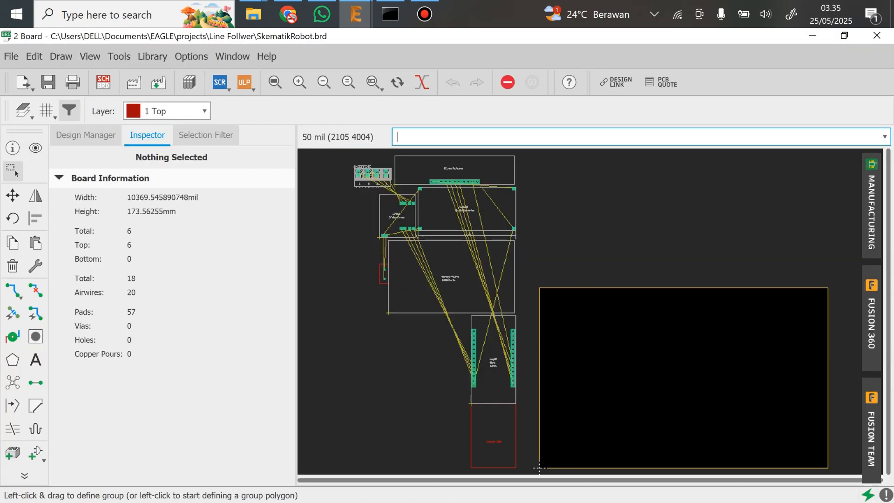
scroll(691, 267, "down", 1)
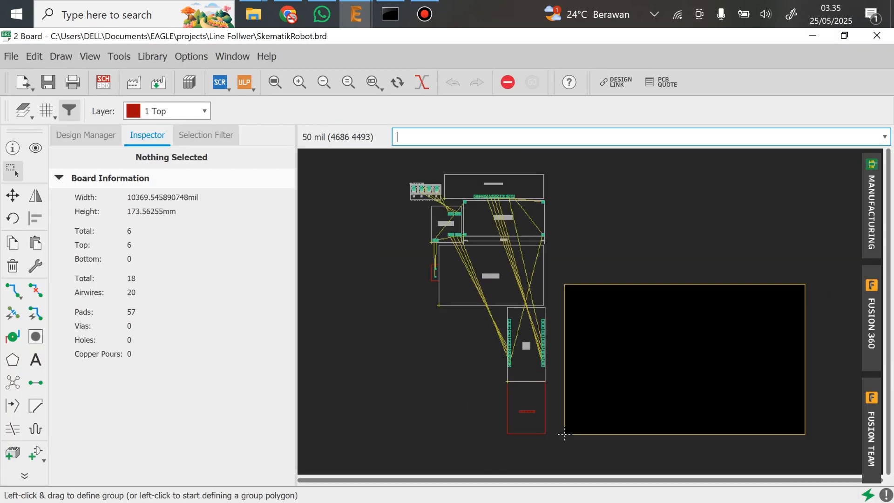
middle_click_drag(564, 433, 507, 409)
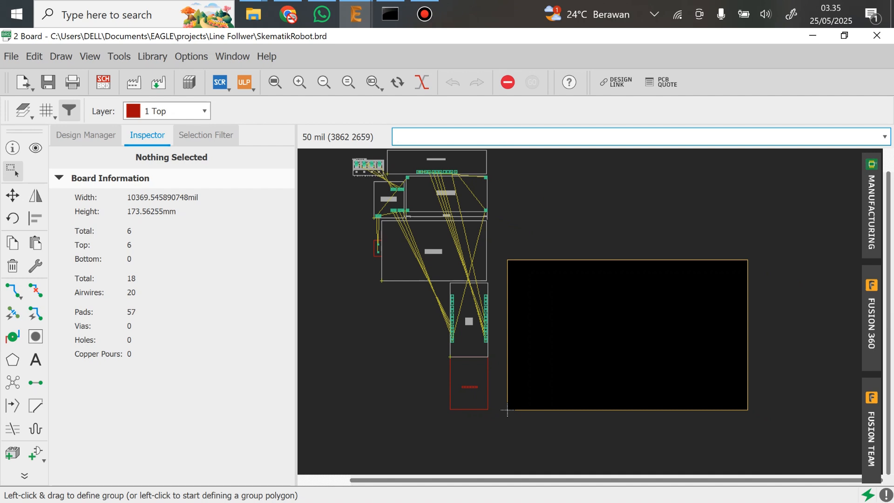
middle_click_drag(507, 409, 414, 412)
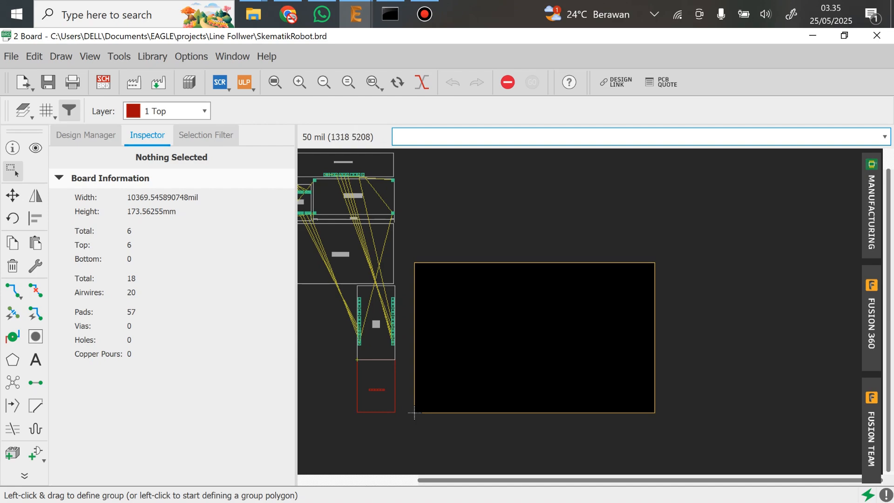
Look up the PCB Layer 1 dimensions in the Hasil pengukuran.jpg drawing and return to the EAGLE board
mouse_move(253, 14)
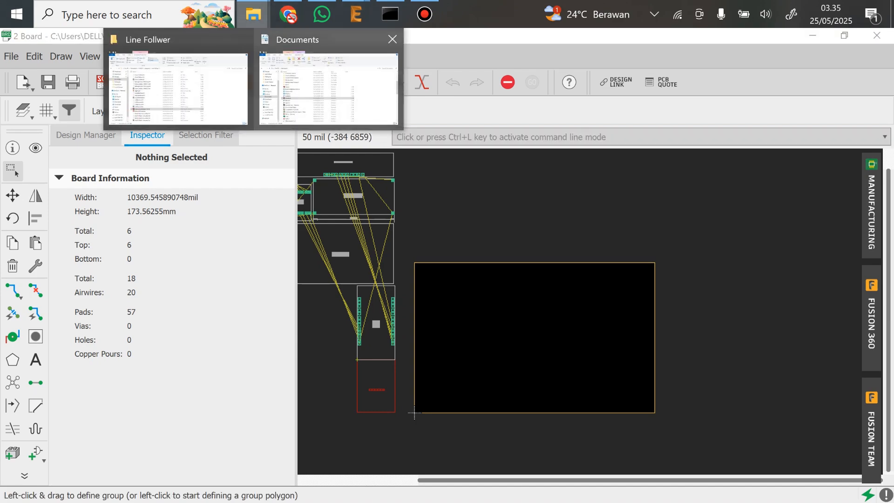
left_click(326, 79)
scroll(446, 344, "up", 2)
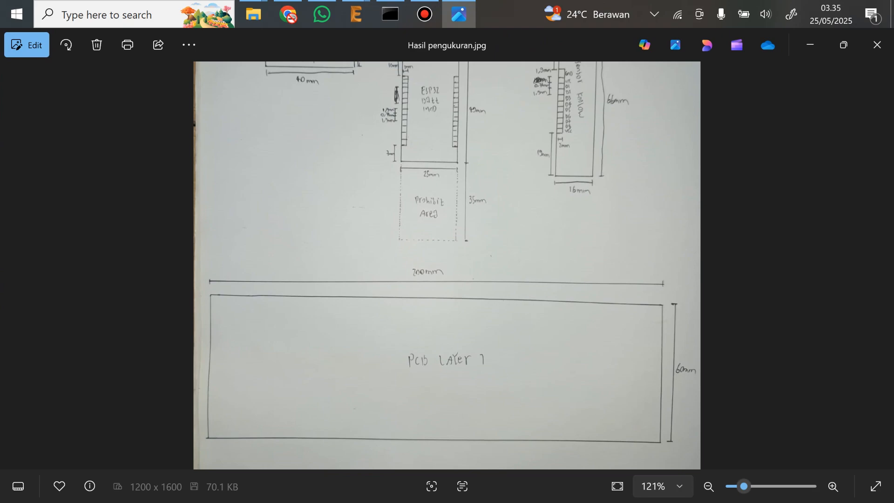
mouse_move(356, 14)
left_click(507, 85)
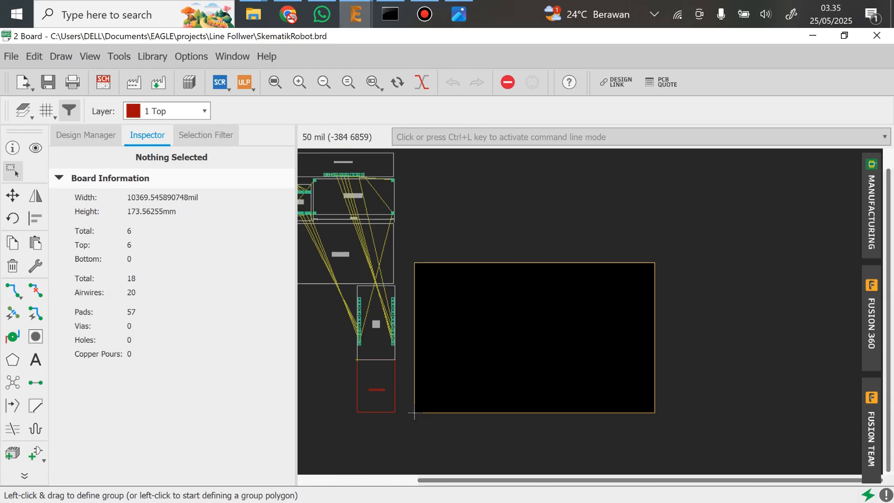
Set the board grid to a size of 1 mm
left_click(90, 56)
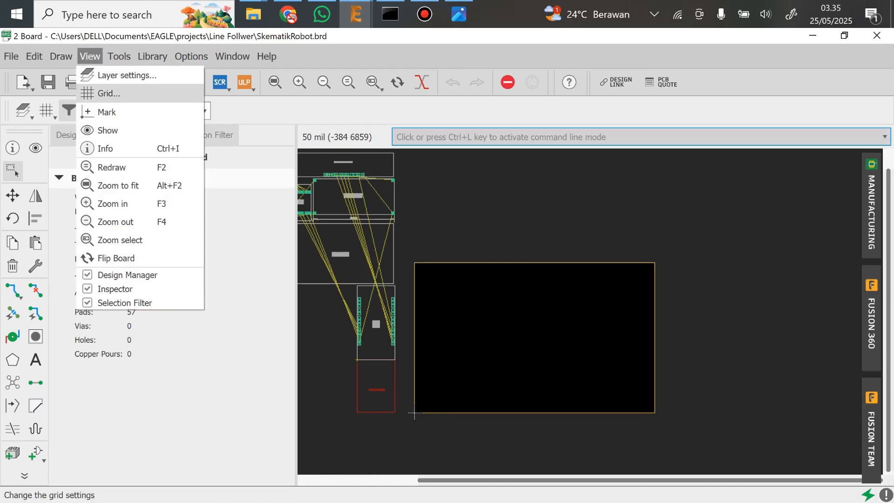
left_click(110, 92)
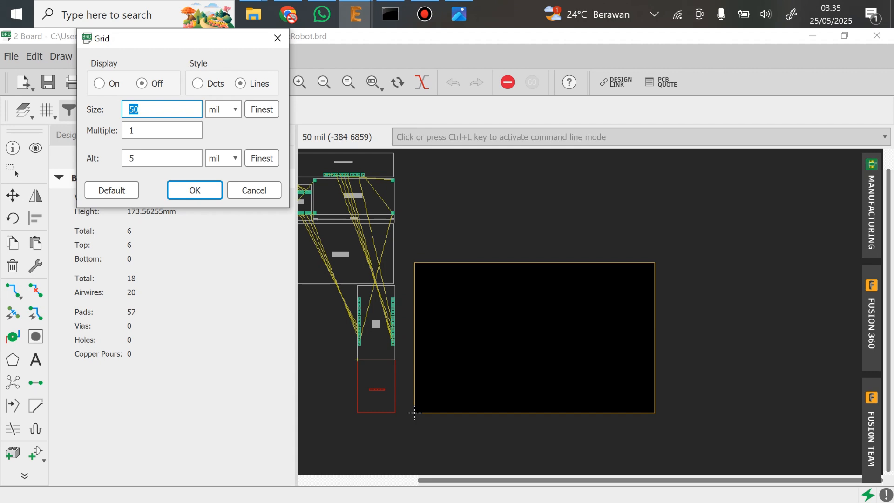
left_click(224, 110)
left_click(220, 134)
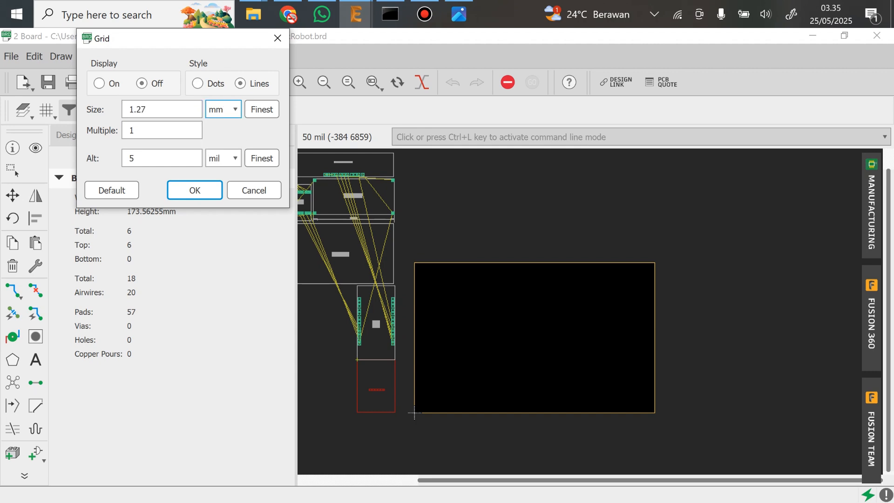
double_click(142, 109)
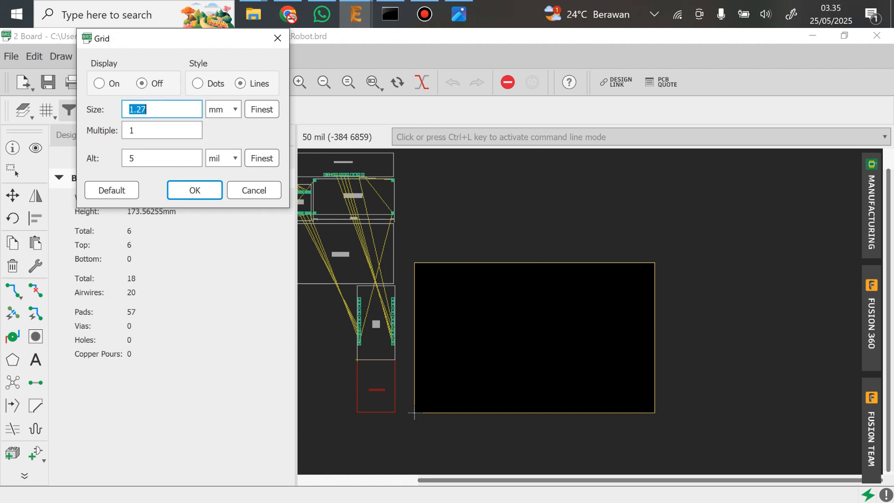
type("1")
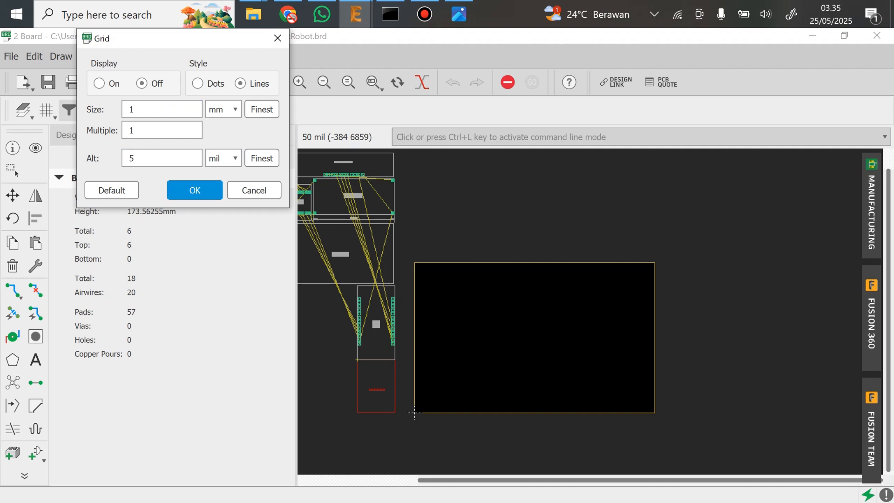
left_click(194, 190)
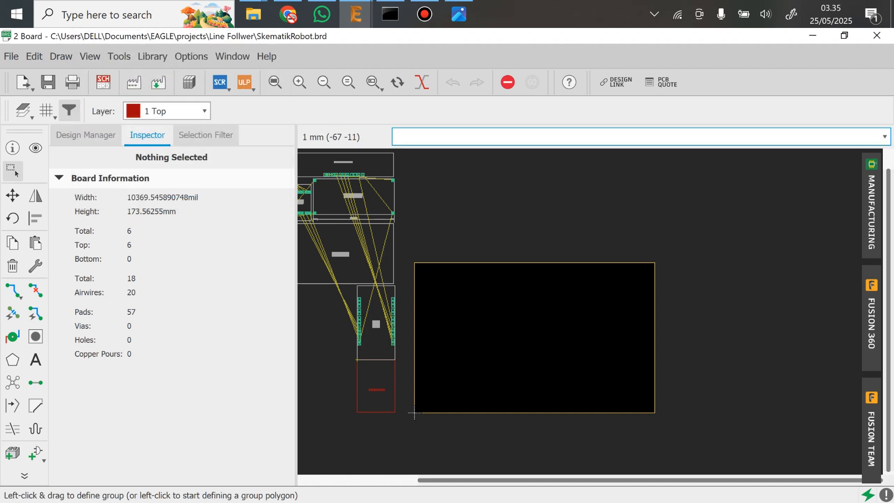
Add a 200 mm horizontal dimension below the board outline, starting from its lower-left corner
left_click(24, 475)
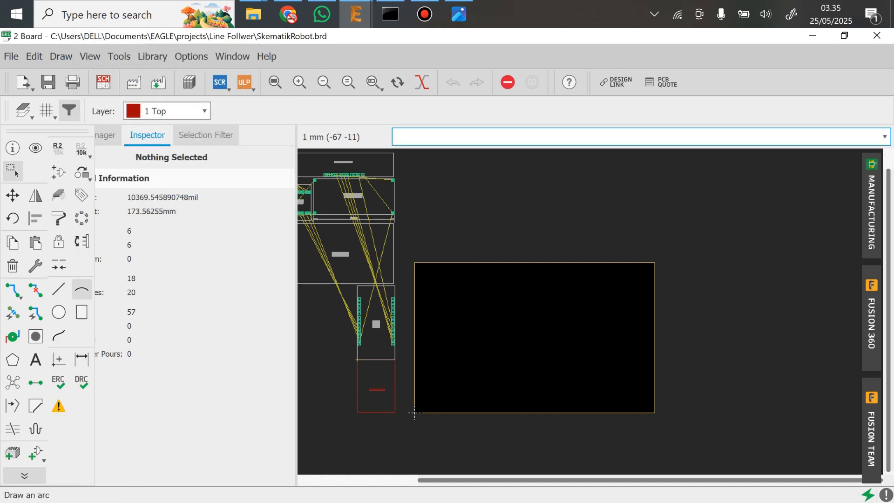
left_click(82, 359)
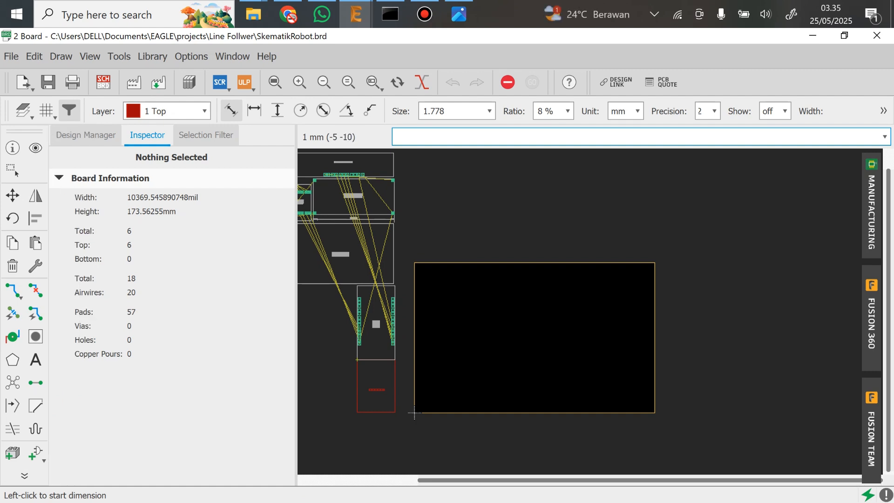
left_click(415, 412)
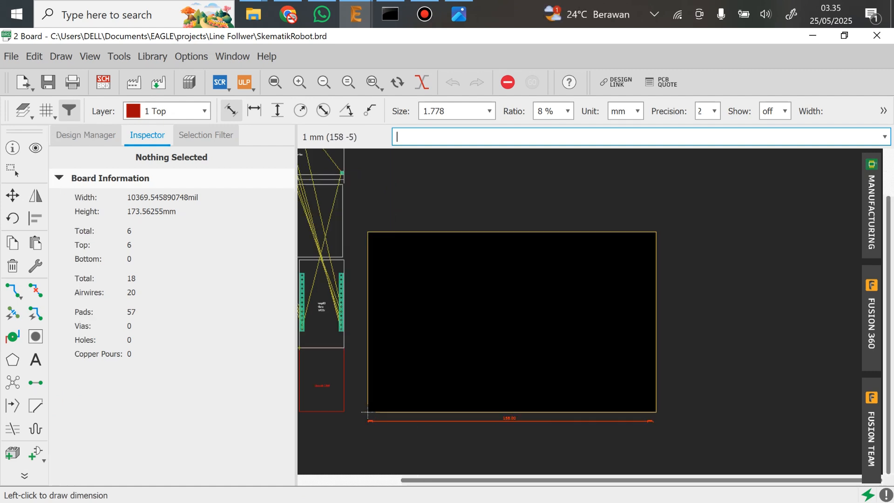
left_click(809, 418)
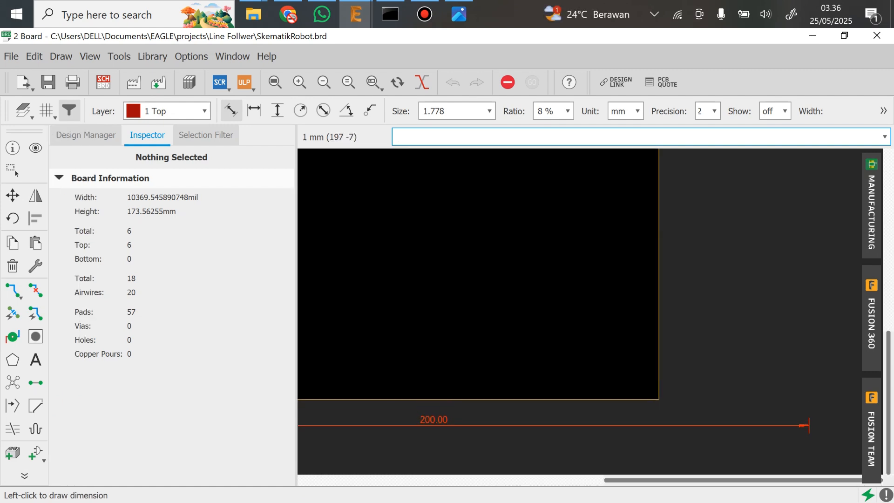
left_click(798, 425)
Add a 60 mm vertical dimension beside the left edge of the board outline, starting level with its bottom edge
scroll(798, 424, "down", 3)
middle_click_drag(411, 330, 412, 214)
left_click(414, 427)
scroll(404, 234, "up", 4)
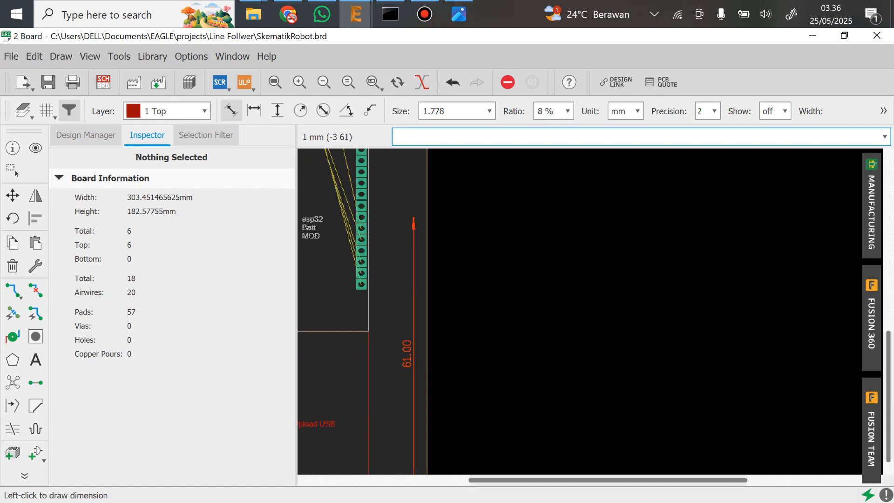
left_click(413, 218)
left_click(404, 221)
scroll(508, 261, "down", 4)
middle_click_drag(533, 265, 442, 303)
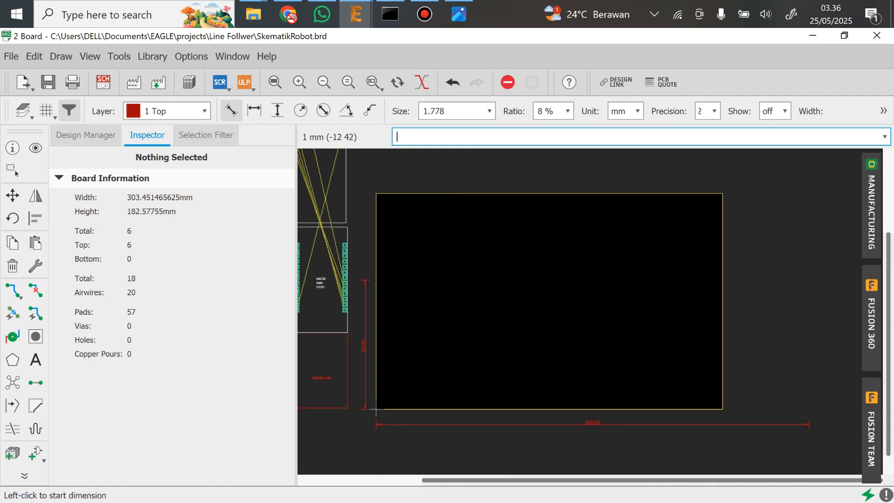
Resize the board outline to 200 × 60 mm by moving its right corners and upper edge to match the two dimensions
left_click(12, 195)
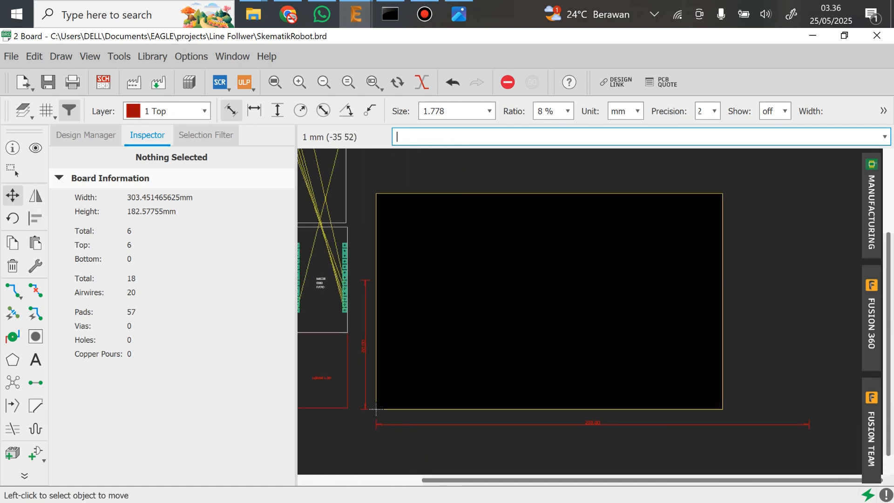
left_click(723, 192)
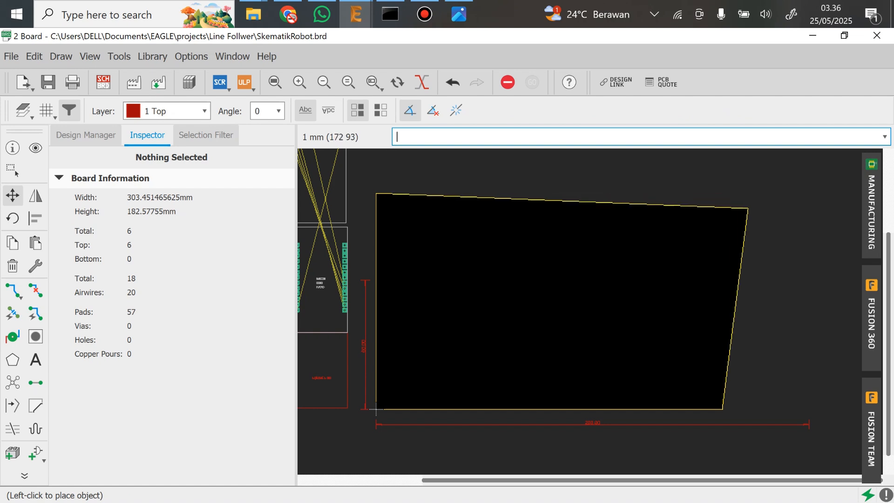
left_click(794, 192)
left_click(722, 409)
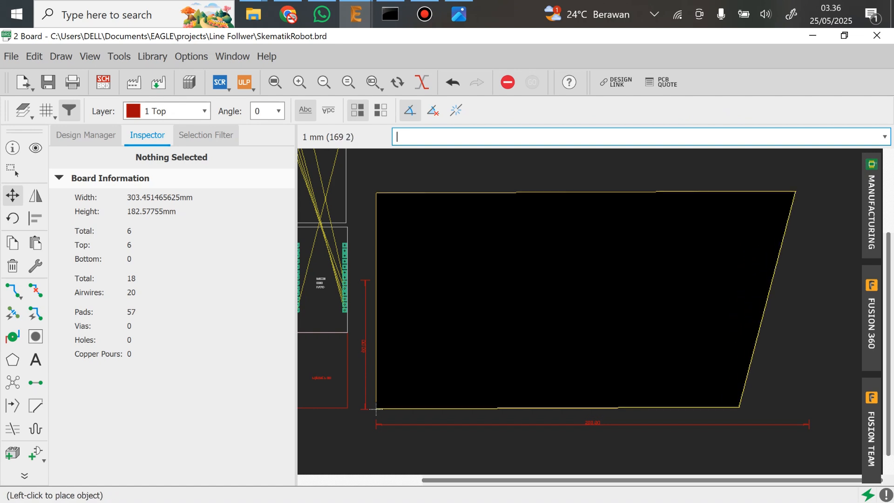
left_click(807, 409)
left_click(797, 192)
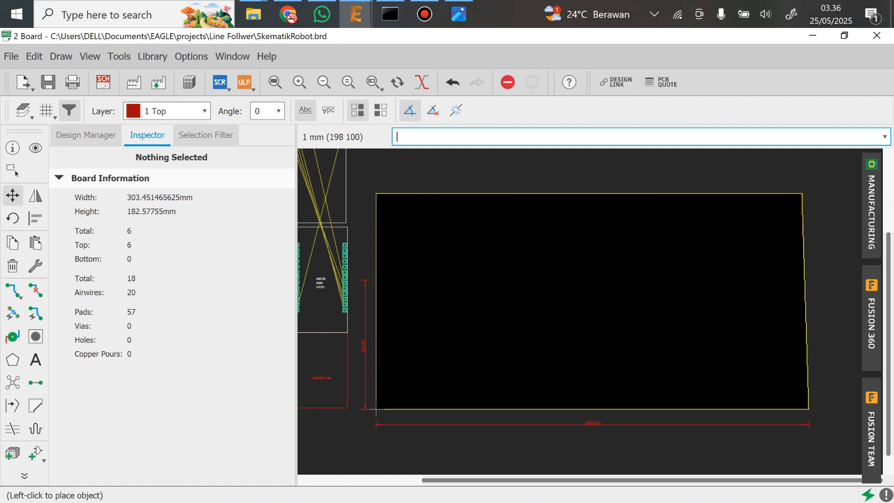
left_click(809, 192)
left_click(628, 193)
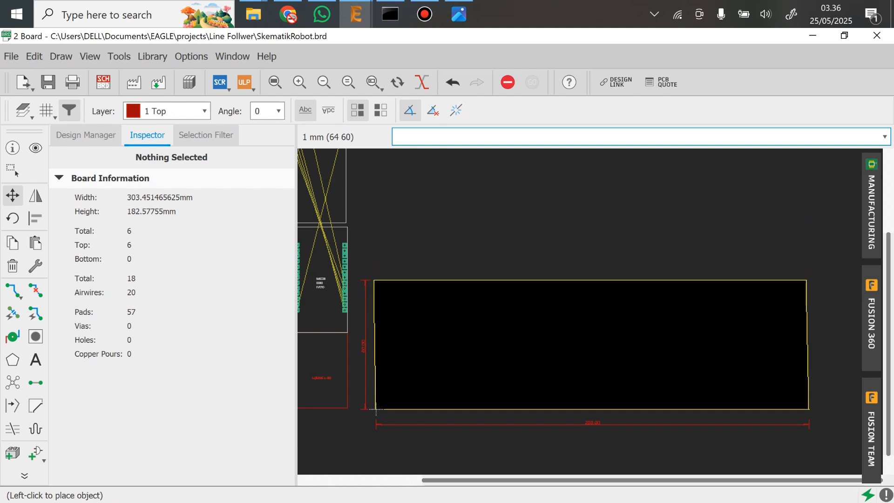
left_click(521, 280)
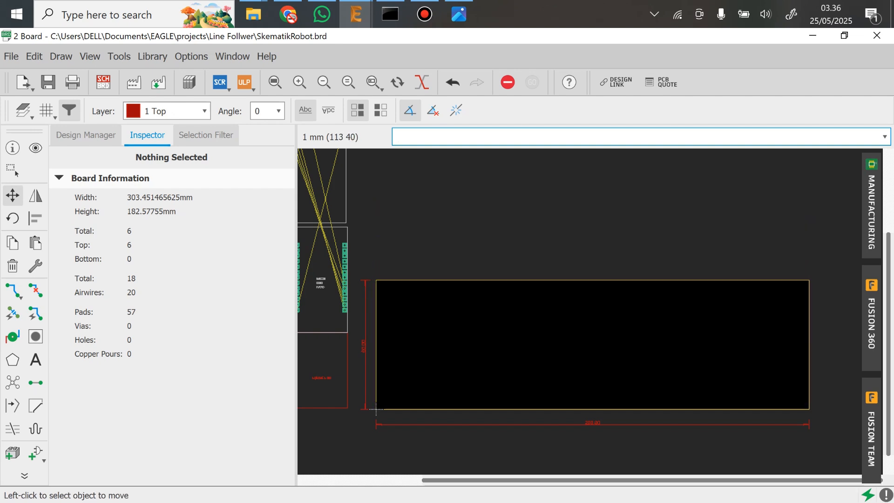
Move the 18650 battery holder onto the right end of the board
scroll(442, 279, "down", 1)
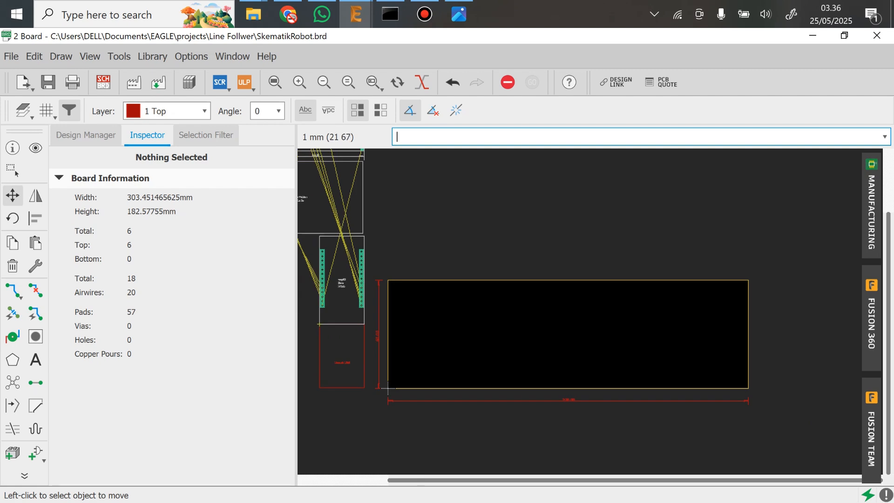
middle_click_drag(422, 266, 507, 262)
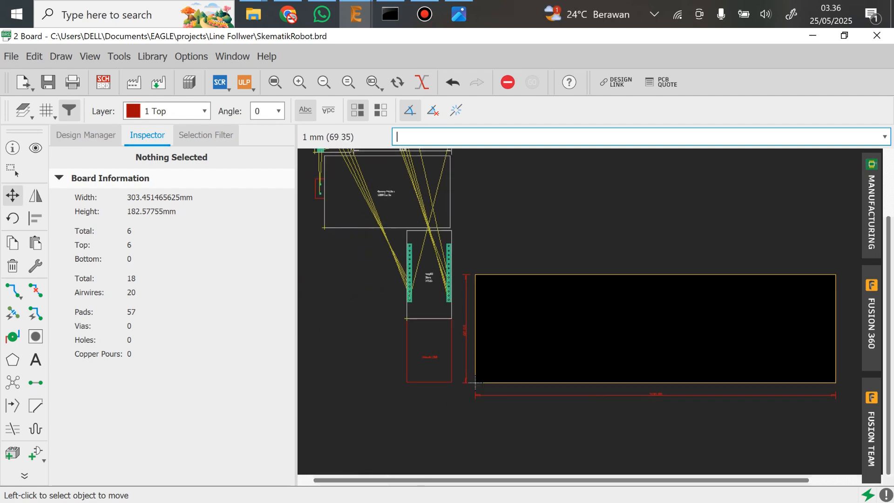
scroll(674, 313, "up", 3)
scroll(557, 296, "down", 2)
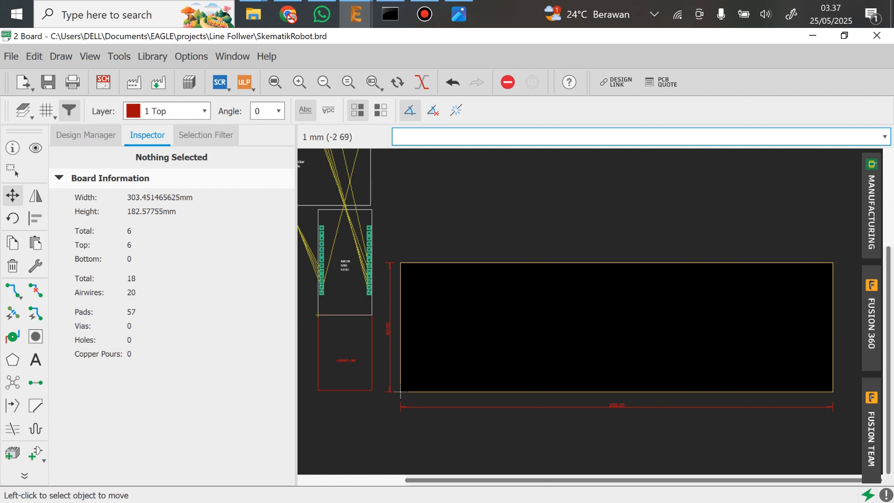
scroll(400, 391, "down", 3)
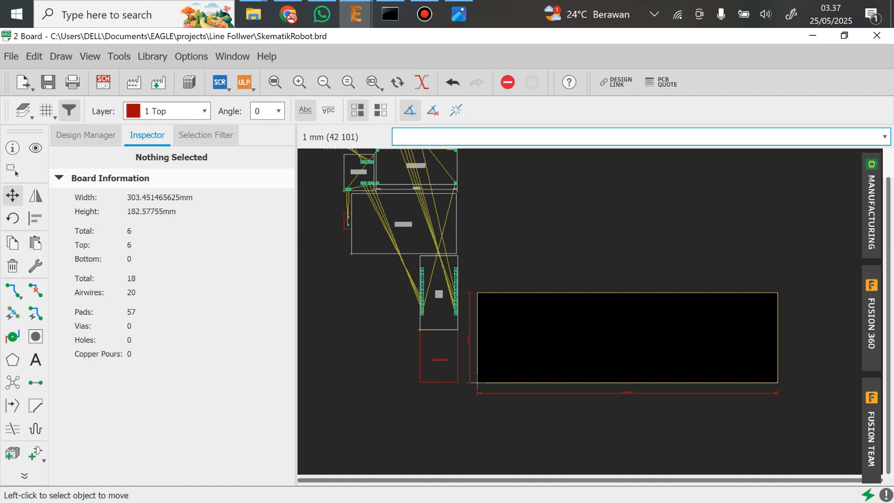
scroll(477, 382, "up", 2)
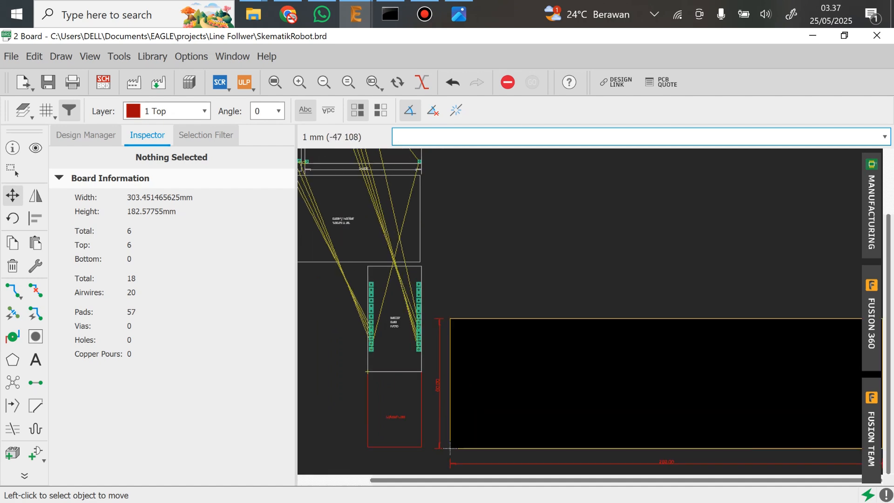
left_click(351, 233)
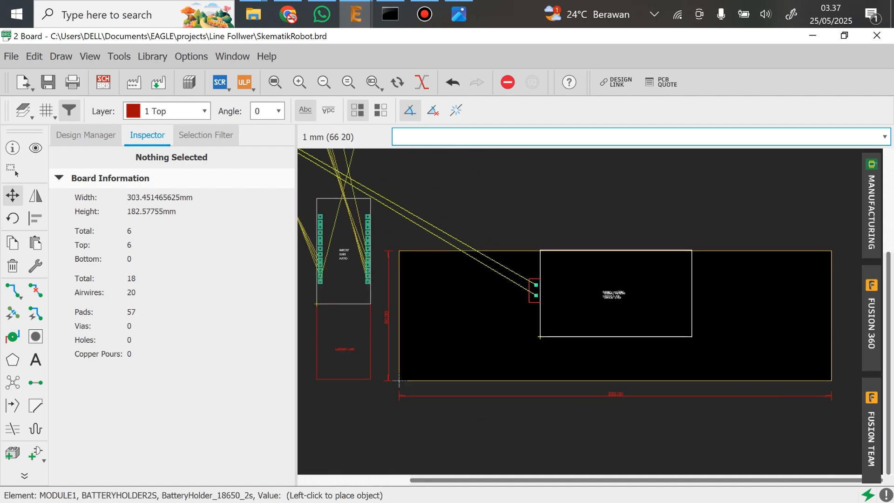
left_click(677, 340)
Move the L298N motor driver onto the board to the left of the battery holder, rotated by 90°
scroll(676, 341, "down", 3)
scroll(484, 223, "up", 3)
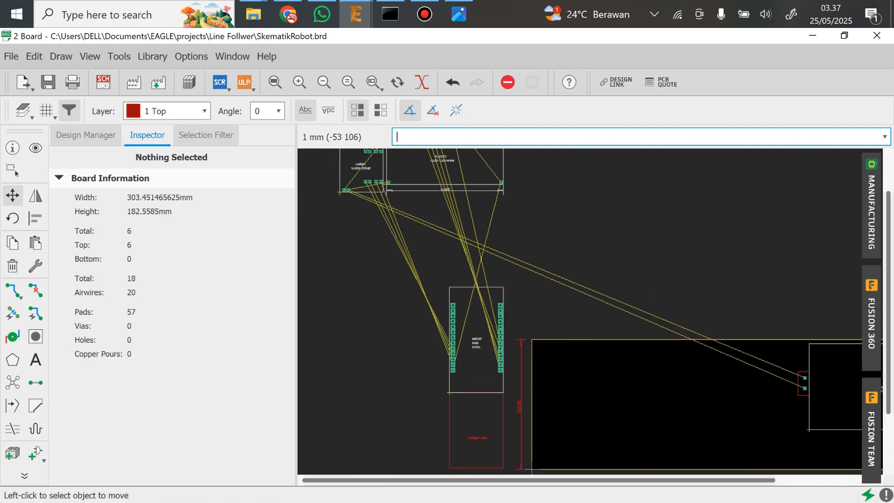
left_click(359, 172)
middle_click_drag(839, 448, 631, 307)
right_click(616, 323)
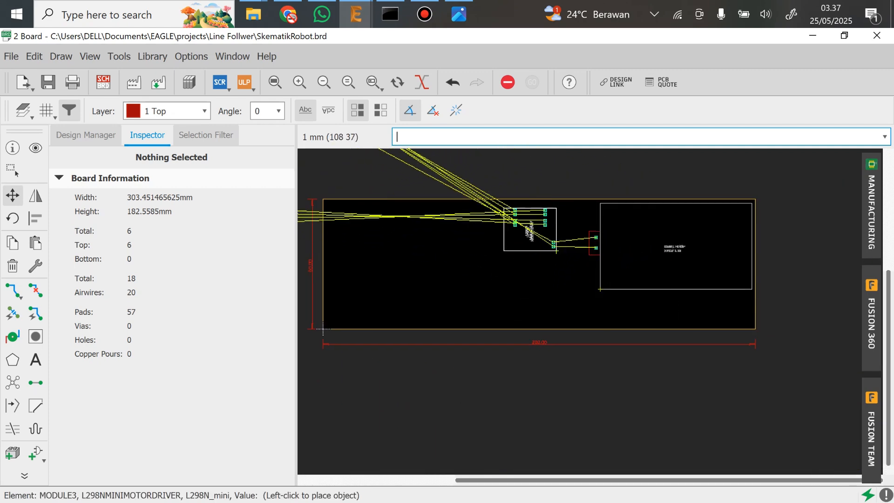
left_click(577, 244)
Shift the battery holder up to the board's upper edge and place the L298N, turned another 90°, directly at its lower left
left_click(615, 250)
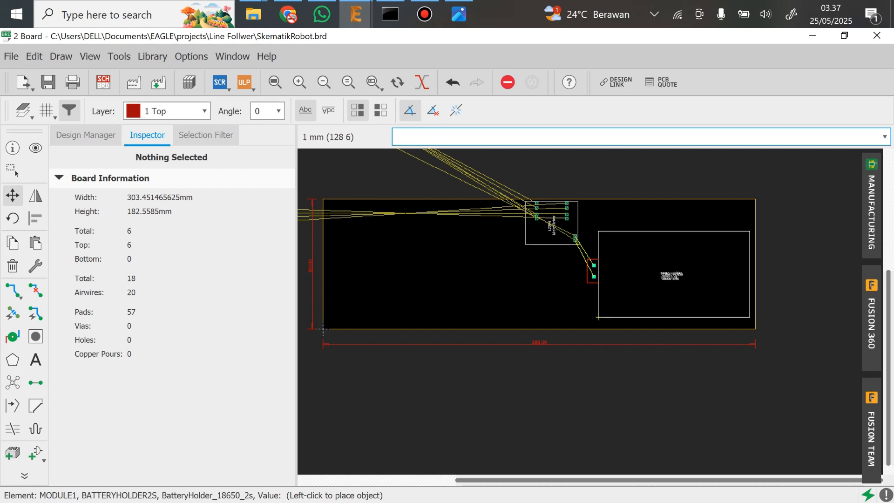
left_click(599, 287)
left_click(551, 222)
right_click(563, 274)
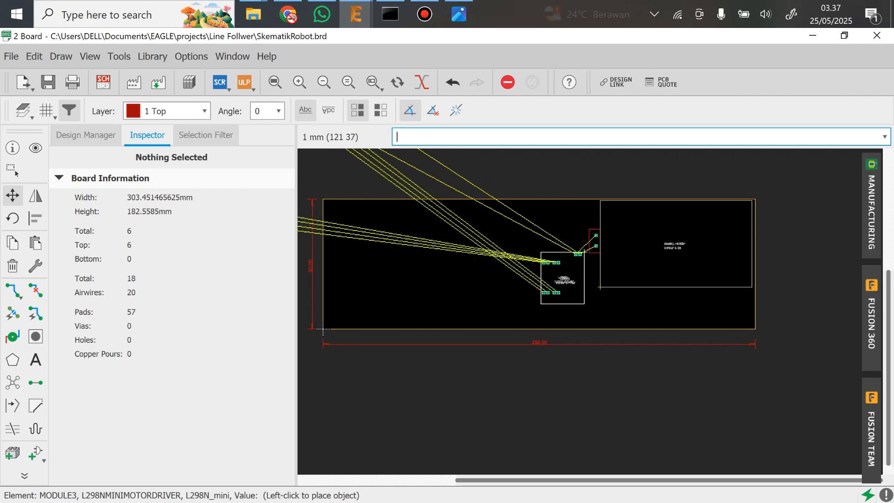
left_click(597, 261)
Bring the XL4015 buck converter close to the board, placing it just above the upper edge of the outline
middle_click_drag(465, 211, 759, 467)
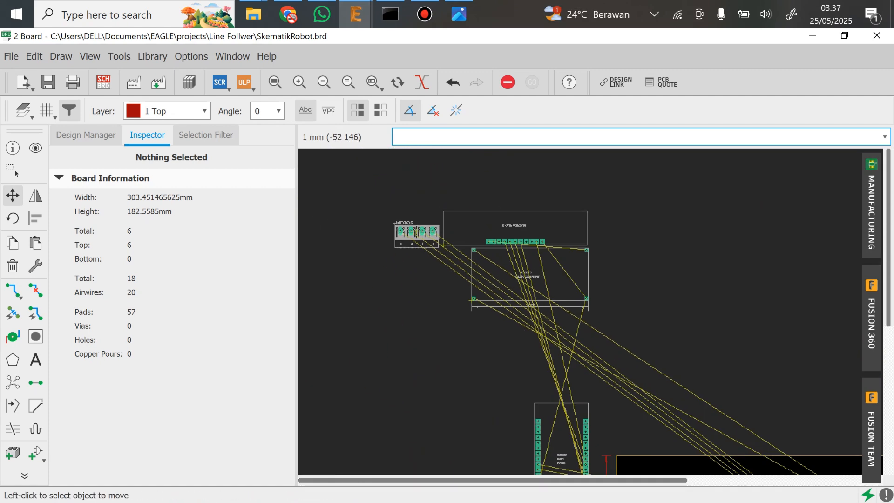
middle_click_drag(599, 285, 529, 230)
middle_click_drag(709, 358, 673, 346)
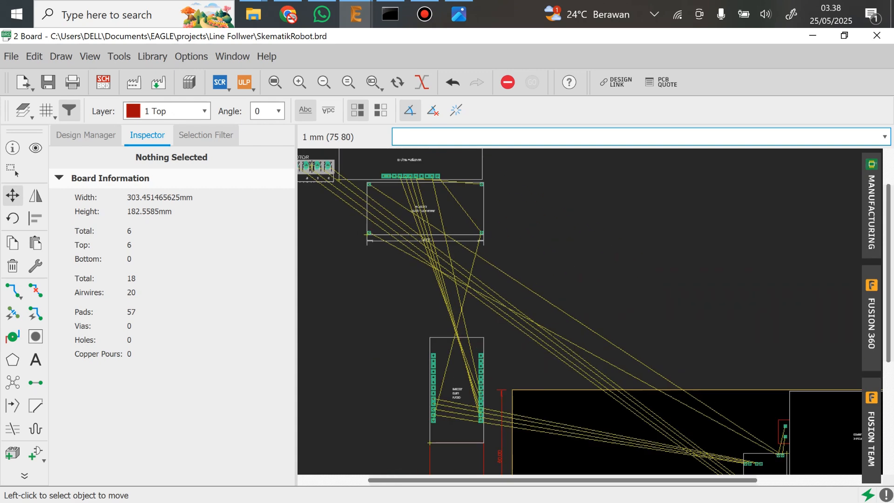
left_click(367, 234)
middle_click_drag(768, 449, 687, 311)
left_click(578, 240)
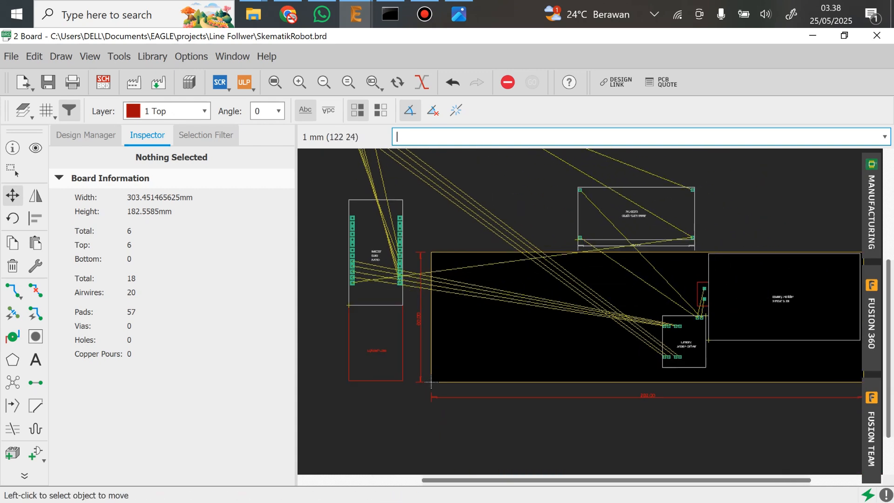
Move the L298N toward the left part of the board and place the XL4015, rotated by 90°, beside the battery holder
left_click(706, 316)
left_click(508, 310)
left_click(579, 240)
right_click(620, 361)
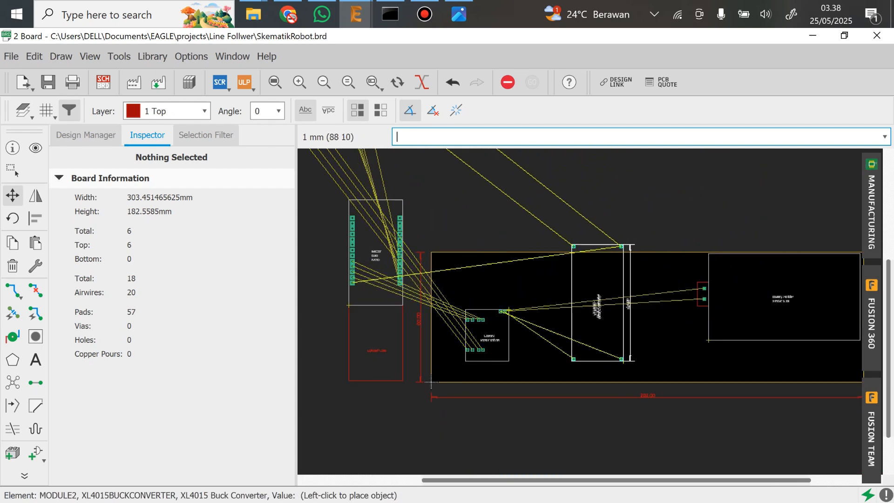
left_click(684, 369)
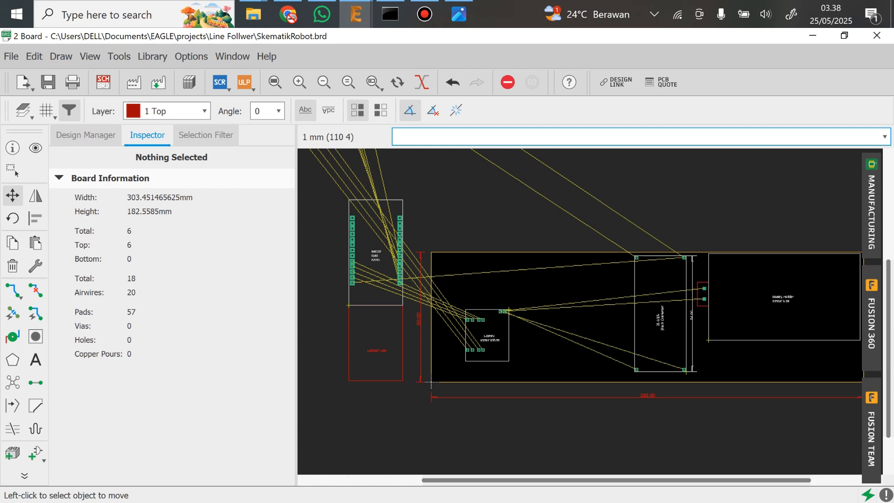
Rotate the L298N motor driver by 270° and place it against the lower left side of the XL4015
left_click(507, 309)
right_click(572, 344)
right_click(572, 337)
right_click(565, 321)
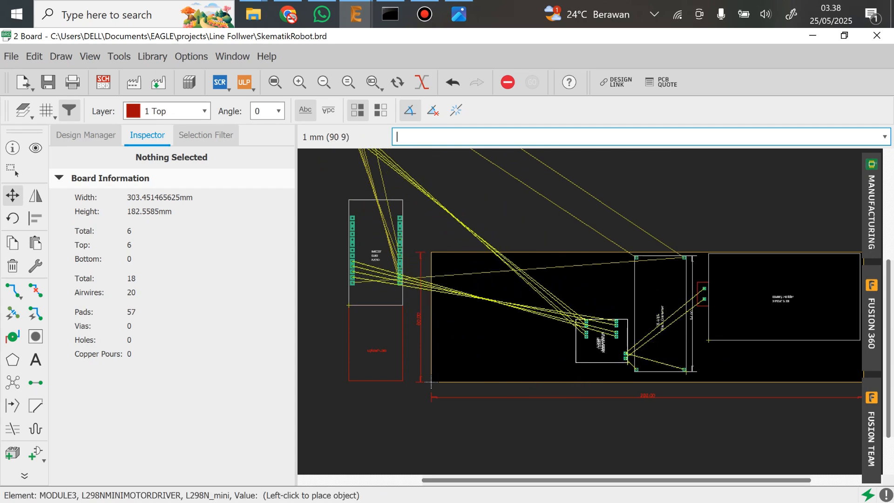
left_click(626, 373)
Rotate the ESP32 module by 180° and place it left of the L298N with its Upload USB area beyond the board's upper edge
left_click(349, 304)
right_click(510, 317)
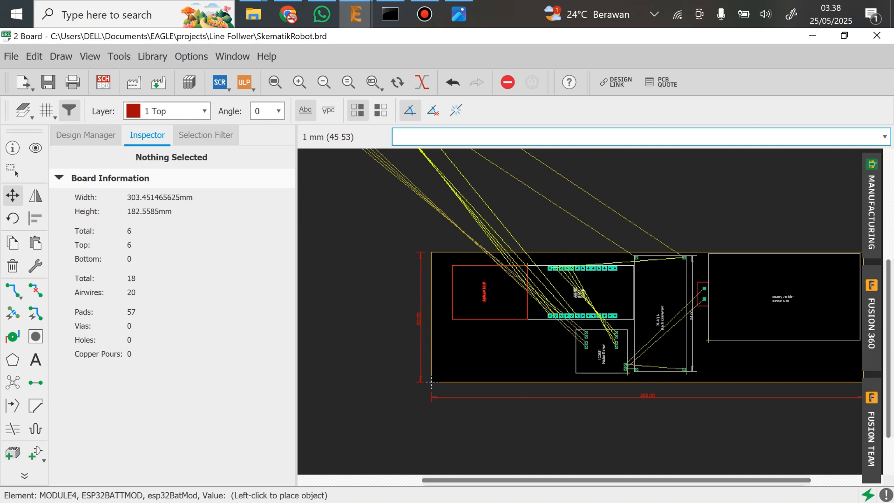
right_click(561, 311)
right_click(572, 274)
right_click(514, 291)
right_click(516, 344)
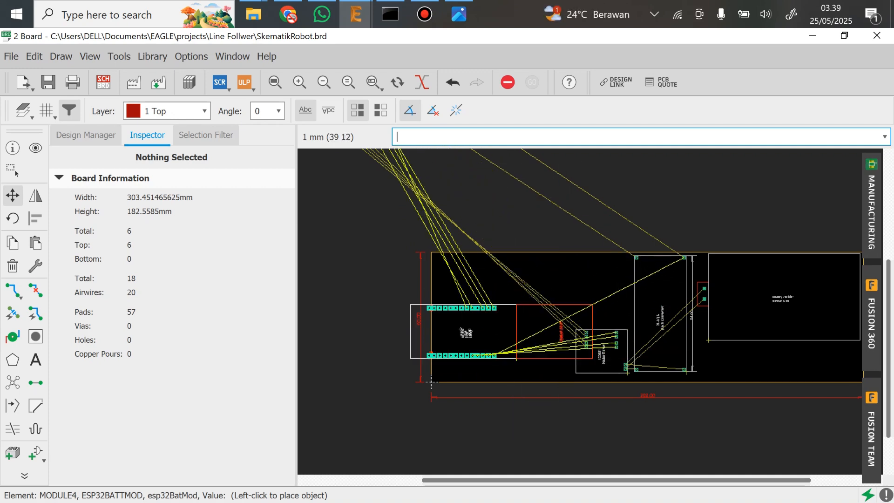
right_click(529, 337)
left_click(569, 272)
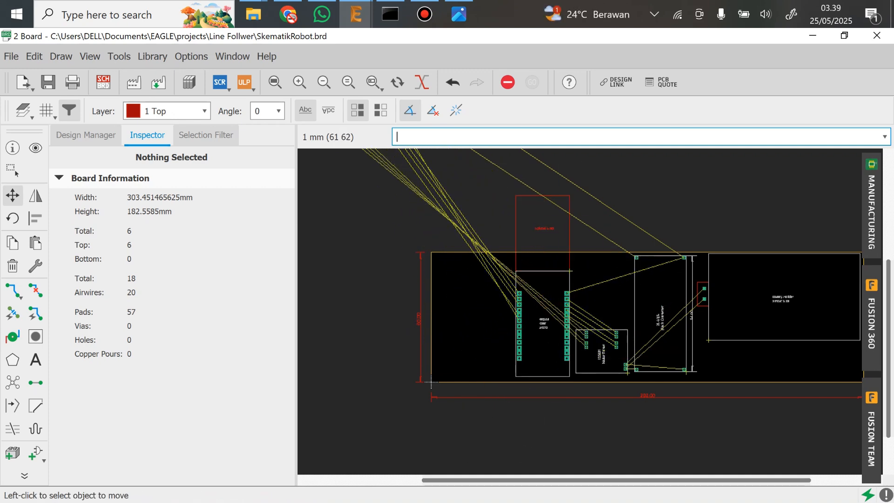
Place the 8 Line Follower module vertically along the board's left edge, with its pads facing the ESP32
scroll(562, 261, "down", 6)
scroll(492, 233, "up", 6)
left_click(431, 238)
right_click(554, 233)
scroll(570, 233, "down", 4)
scroll(623, 344, "up", 4)
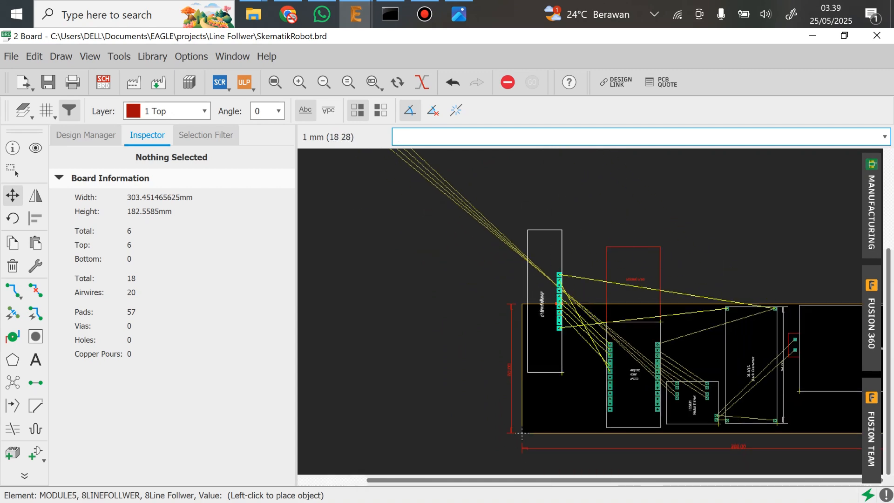
left_click(559, 442)
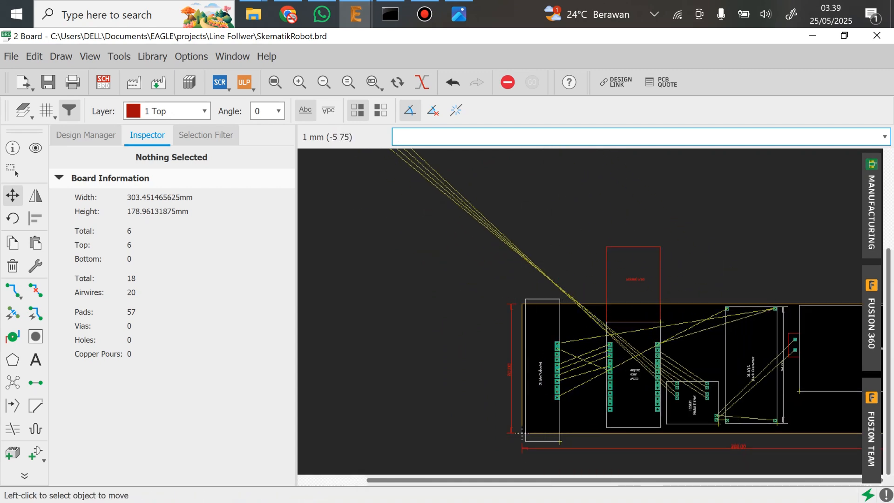
Bring the MOTOR connector onto the board, rotated to stand vertically, at the lower left corner of the battery holder
middle_click_drag(511, 272, 597, 392)
scroll(411, 210, "up", 3)
left_click(402, 186)
middle_click_drag(686, 342, 594, 245)
scroll(594, 245, "down", 2)
middle_click_drag(763, 366, 604, 249)
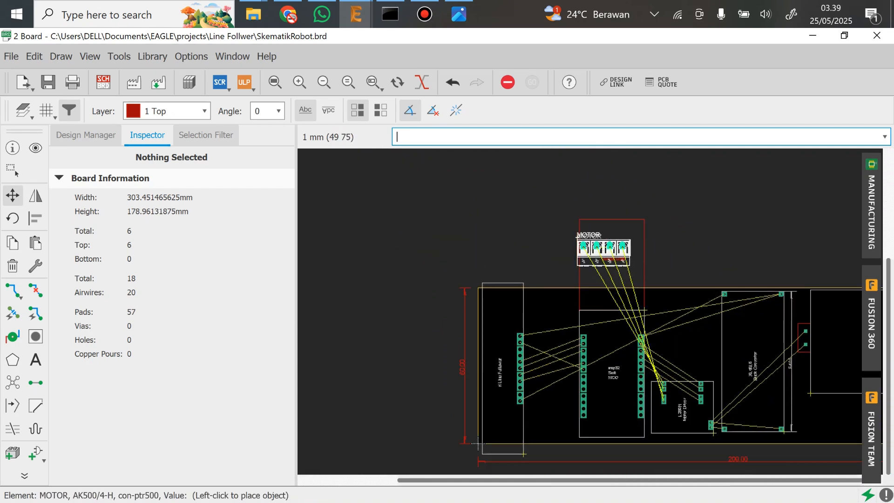
middle_click_drag(787, 379, 709, 307)
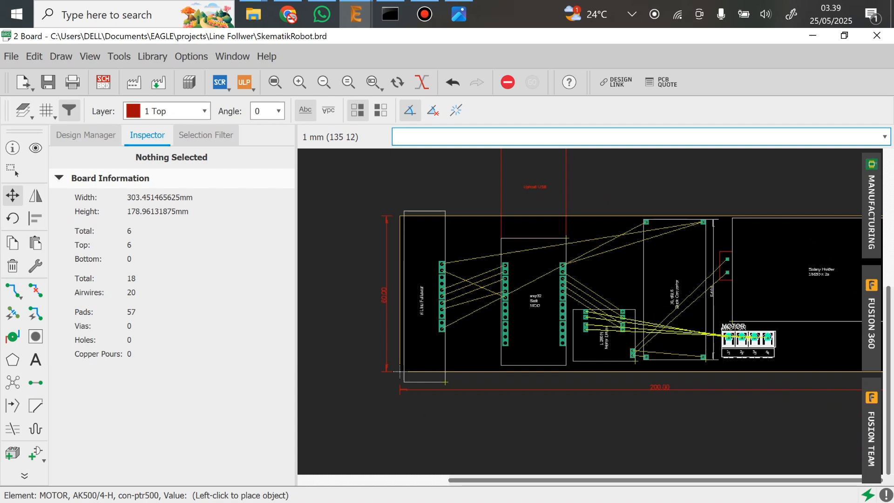
right_click(754, 345)
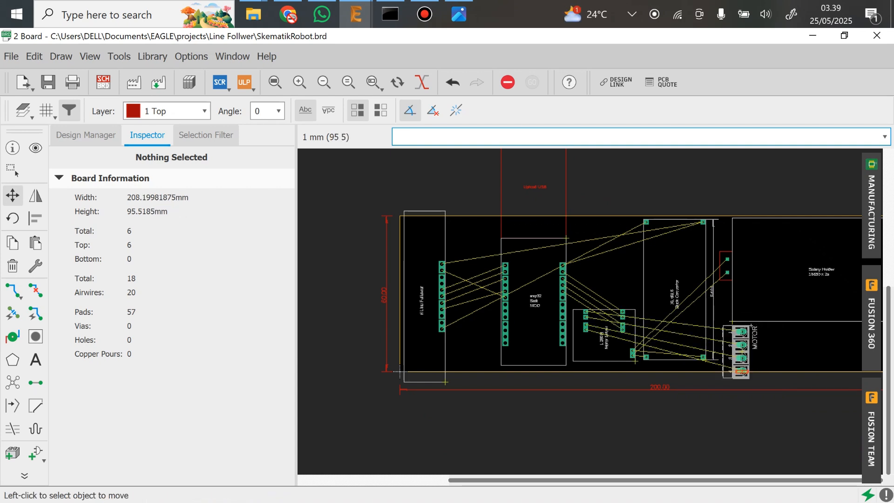
Lay the XL4015 horizontally between the ESP32 and the battery holder, and place the MOTOR connector beneath its lower right corner
scroll(726, 329, "up", 2)
left_click(692, 367)
right_click(671, 340)
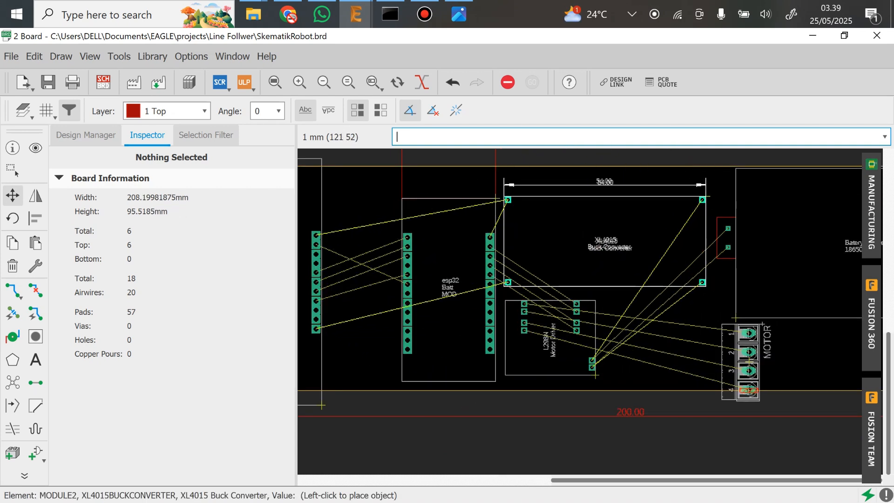
left_click(609, 237)
left_click(748, 361)
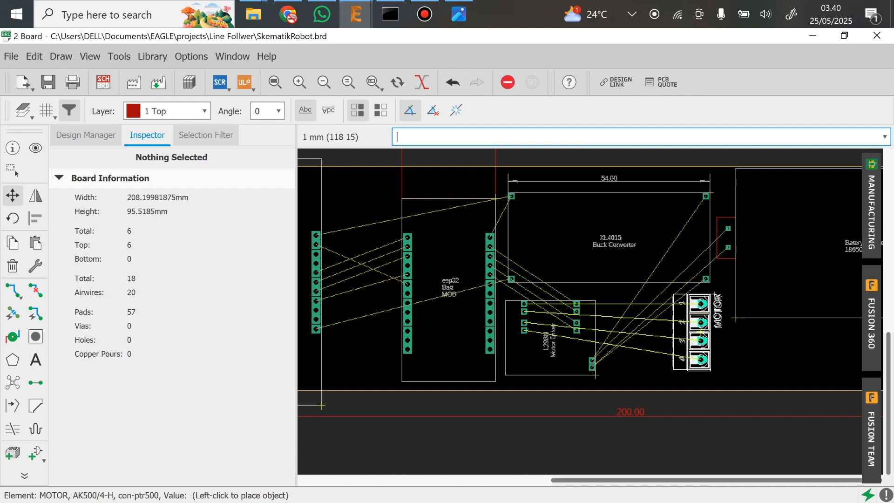
left_click(697, 333)
Shift the L298N slightly toward the MOTOR connector and rotate it by 90°, keeping it beneath the XL4015
left_click(595, 375)
left_click(607, 372)
scroll(738, 316, "down", 1)
scroll(307, 366, "down", 1)
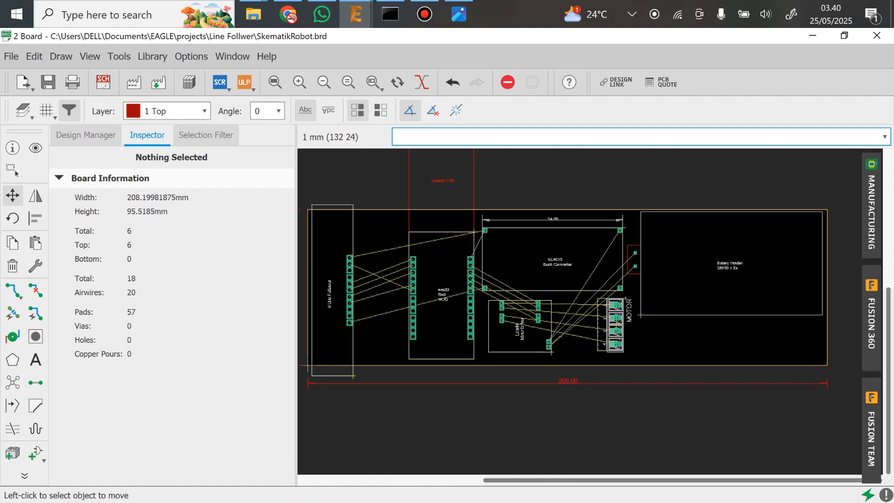
middle_click_drag(307, 365, 334, 398)
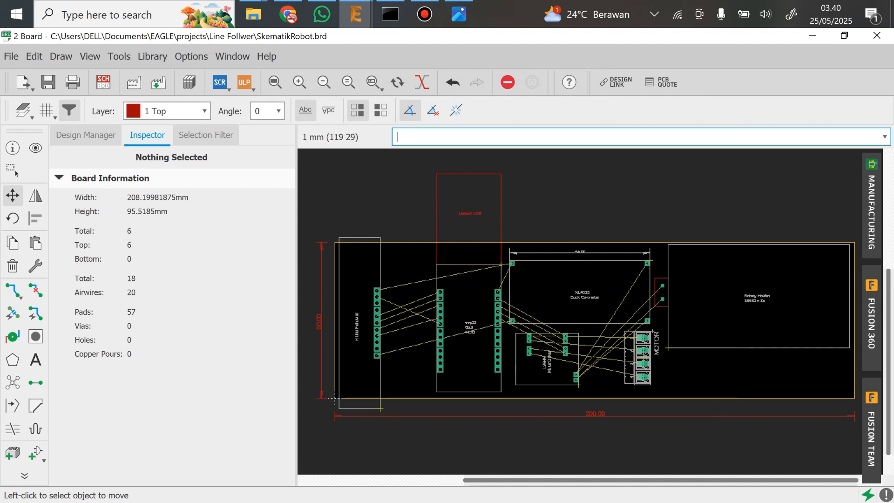
scroll(684, 330, "up", 3)
scroll(679, 337, "up", 2)
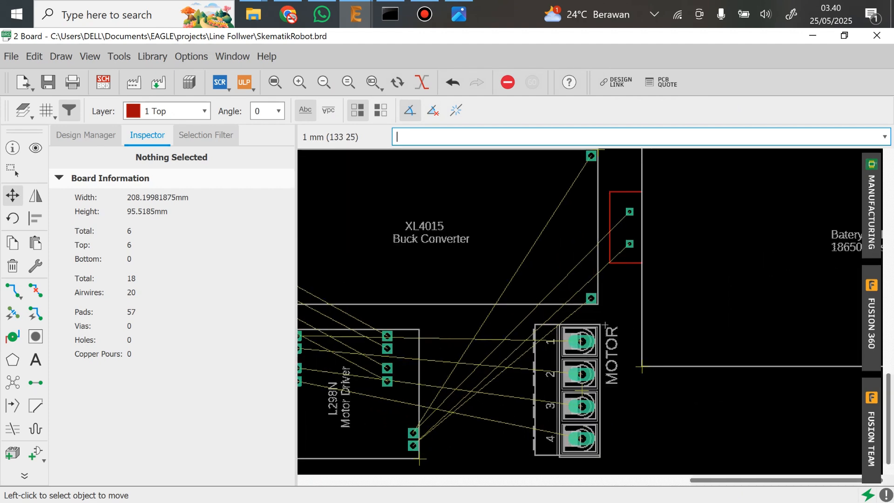
scroll(660, 286, "down", 3)
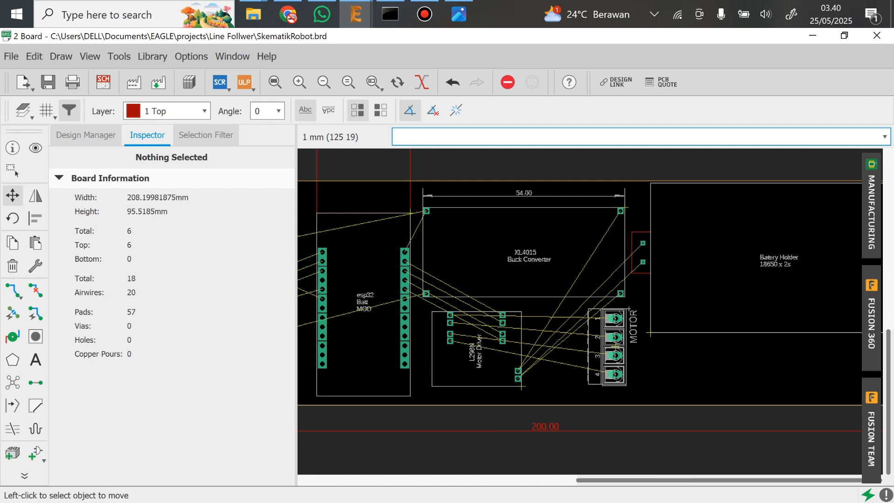
scroll(628, 298, "up", 3)
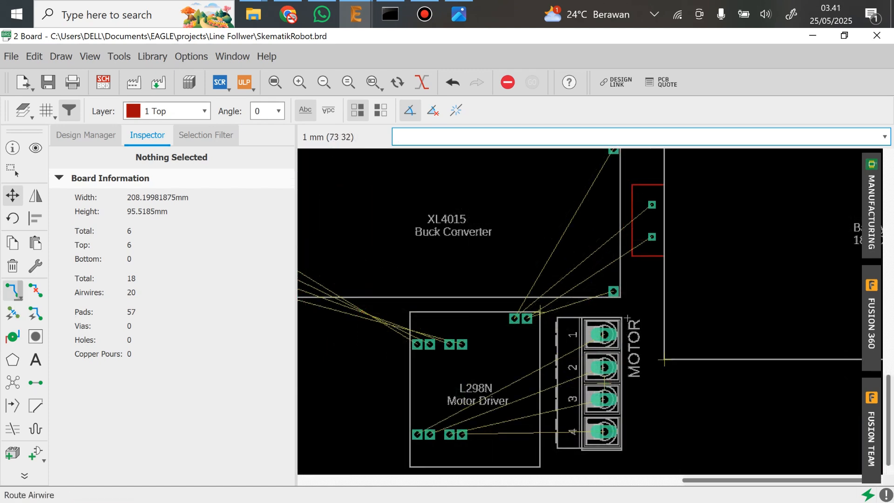
Start routing airwires with a trace width of 3 mm on layer 16 Bottom
left_click(12, 291)
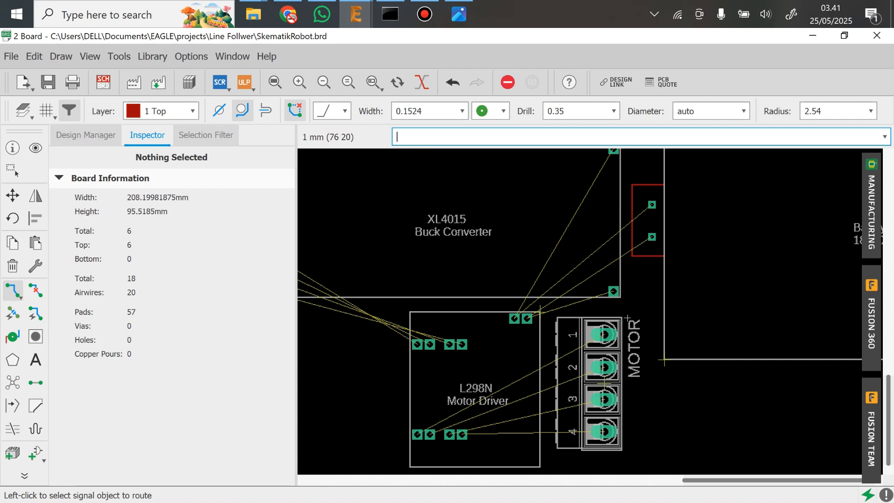
scroll(682, 365, "down", 3)
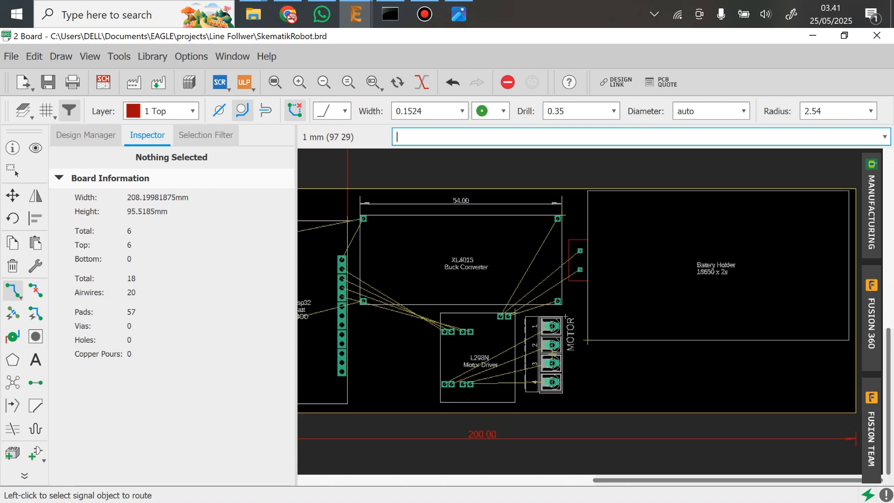
scroll(553, 324, "left", 1)
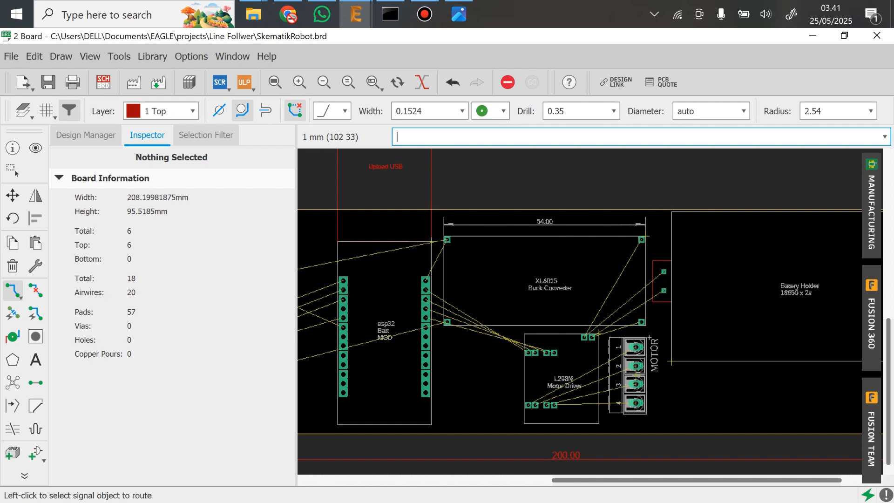
middle_click_drag(820, 302, 794, 278)
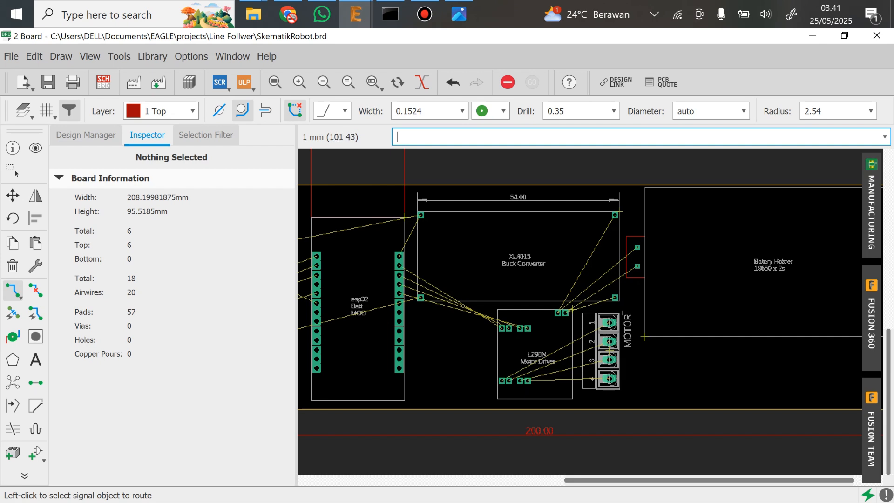
middle_click_drag(453, 264, 606, 287)
middle_click_drag(318, 433, 388, 426)
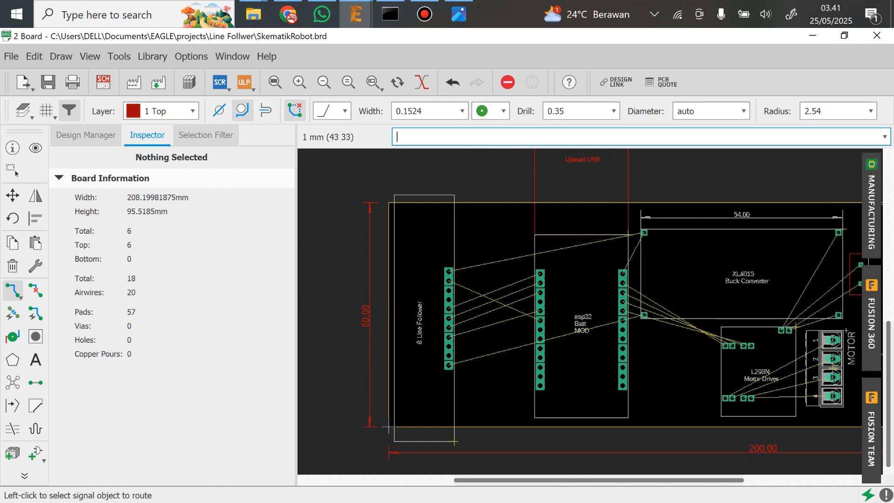
middle_click_drag(478, 414, 339, 432)
middle_click_drag(731, 286, 646, 246)
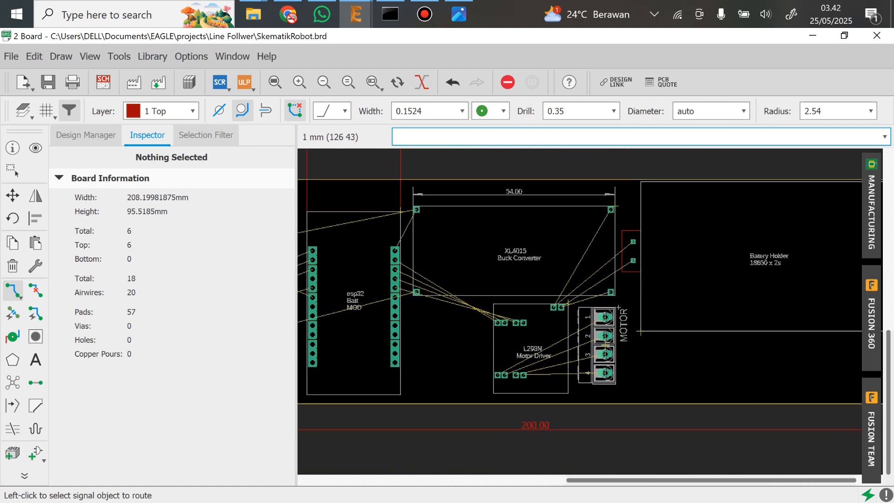
scroll(619, 248, "up", 2)
middle_click_drag(560, 264, 546, 243)
scroll(543, 243, "up", 1)
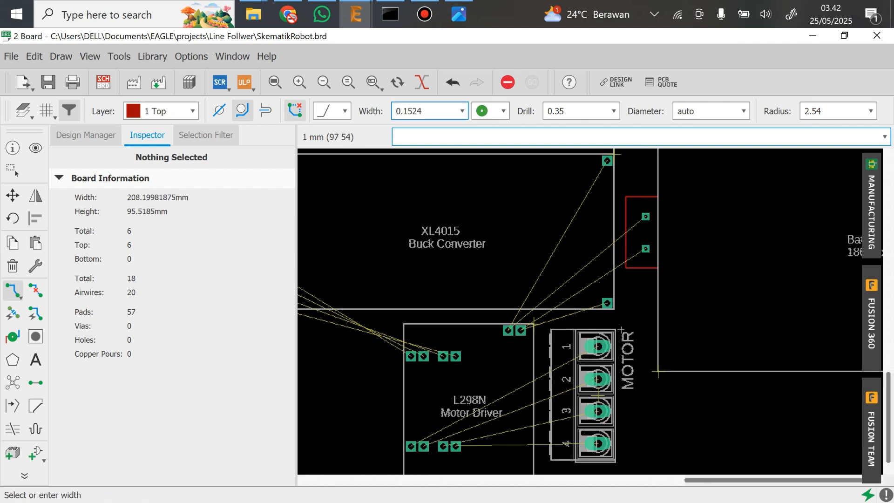
left_click_drag(423, 111, 393, 112)
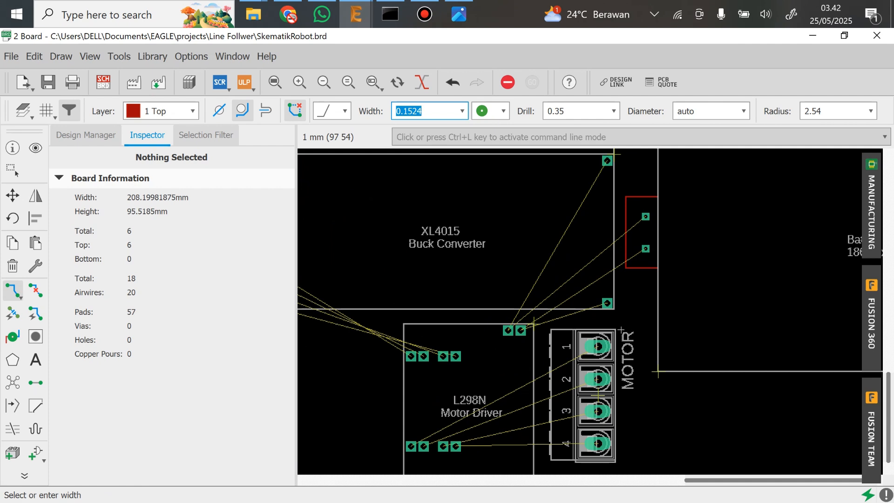
type("3")
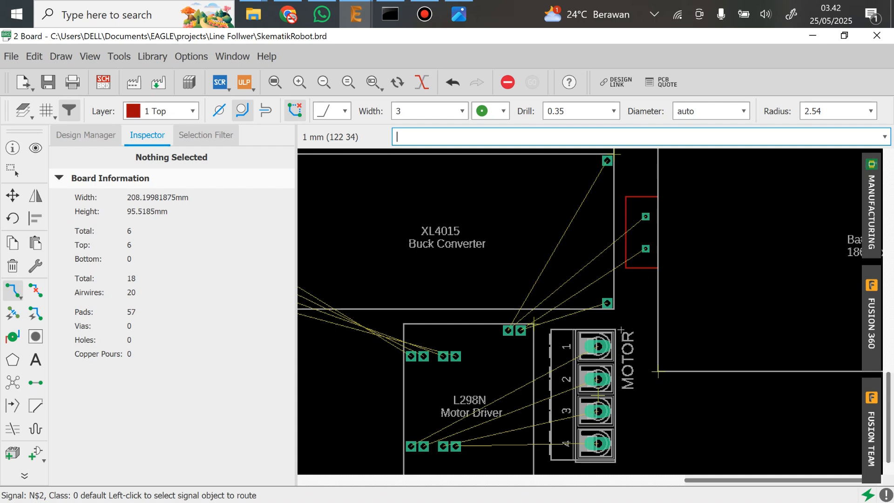
left_click(161, 110)
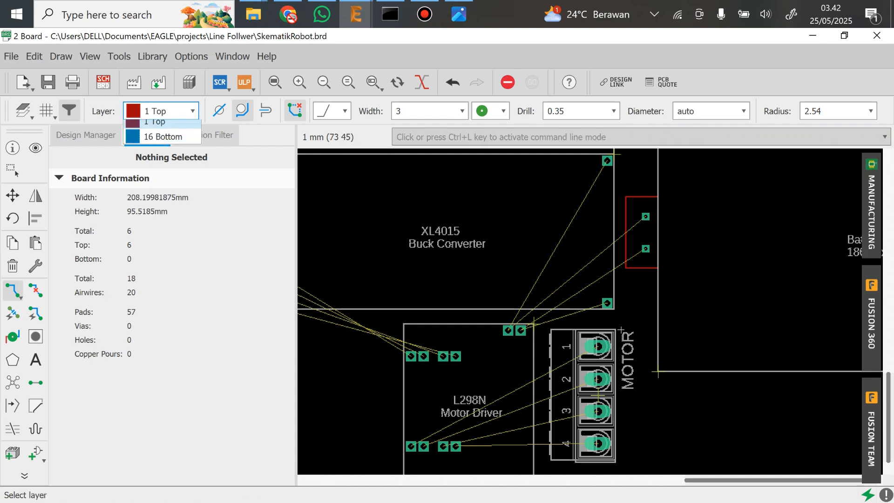
left_click(163, 144)
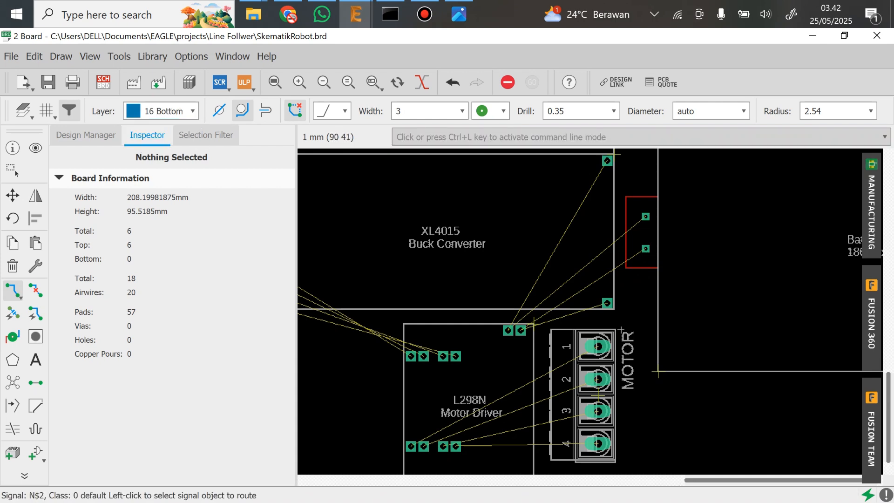
Route the battery holder's lower pad to the XL4015's lower right pad, ending the route there
left_click(641, 254)
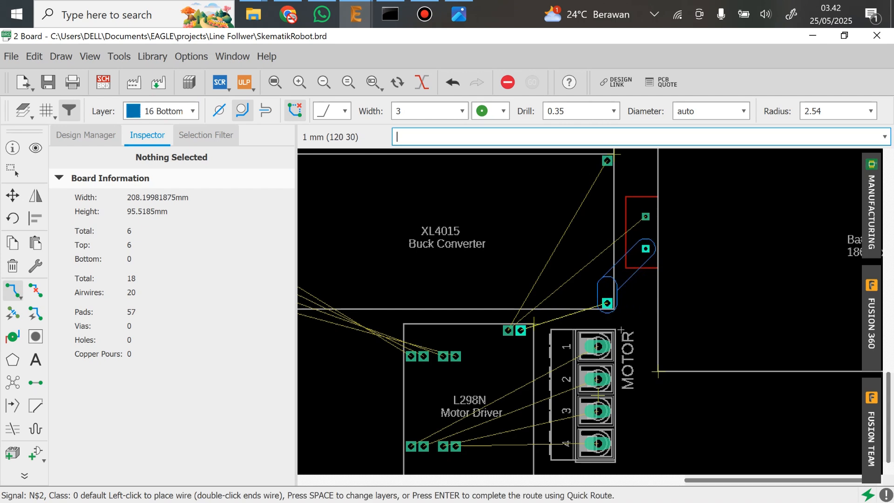
left_click(607, 303)
left_click(522, 331)
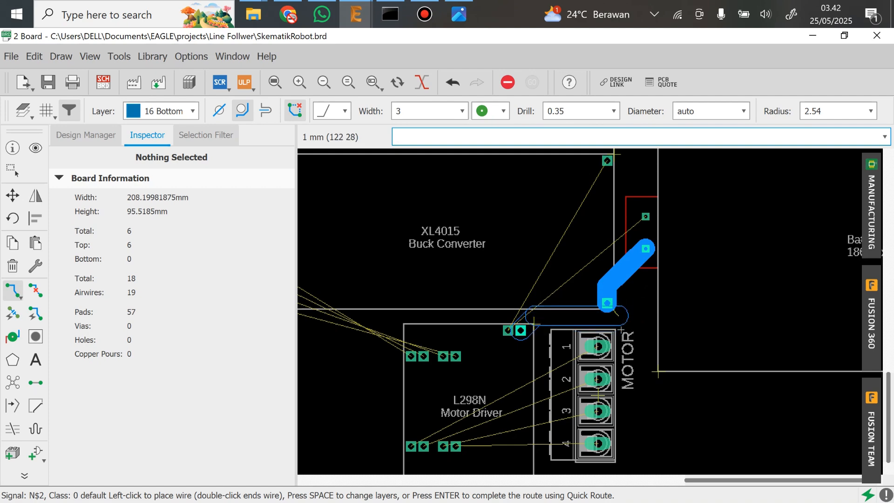
scroll(582, 310, "up", 3)
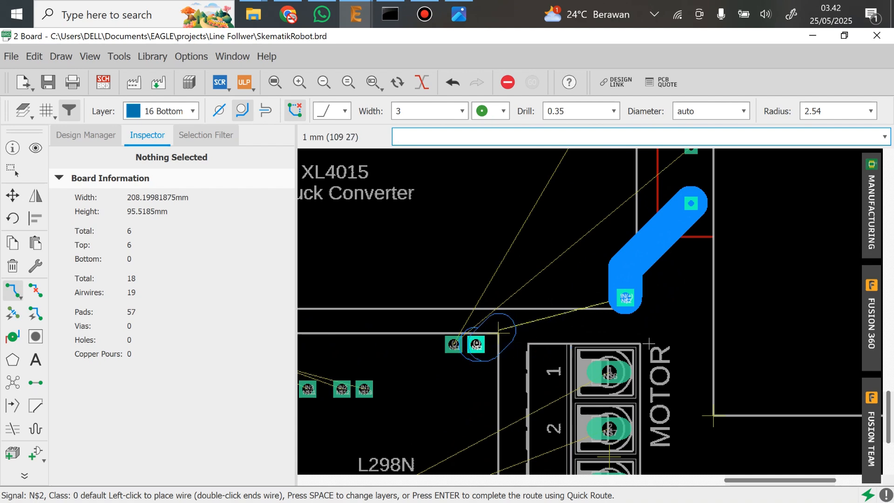
key("Escape")
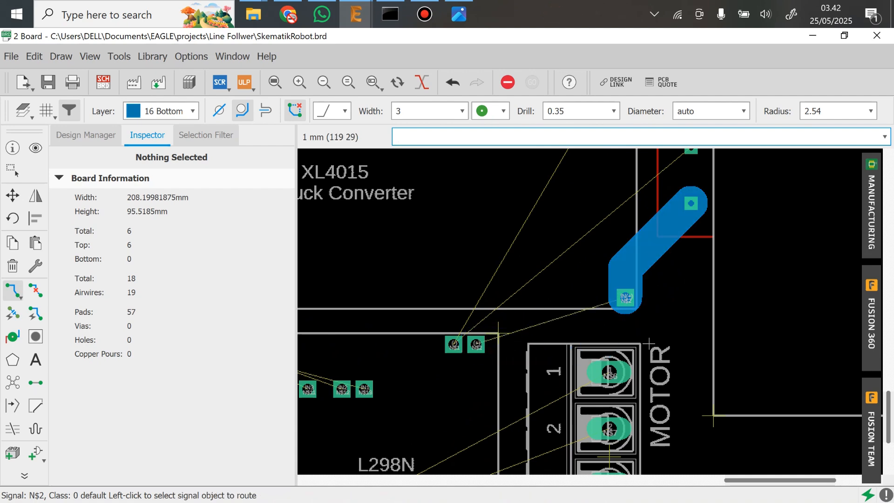
Set the trace width to 2 mm and route the L298N's right power pad to the XL4015's lower right pad
left_click(410, 112)
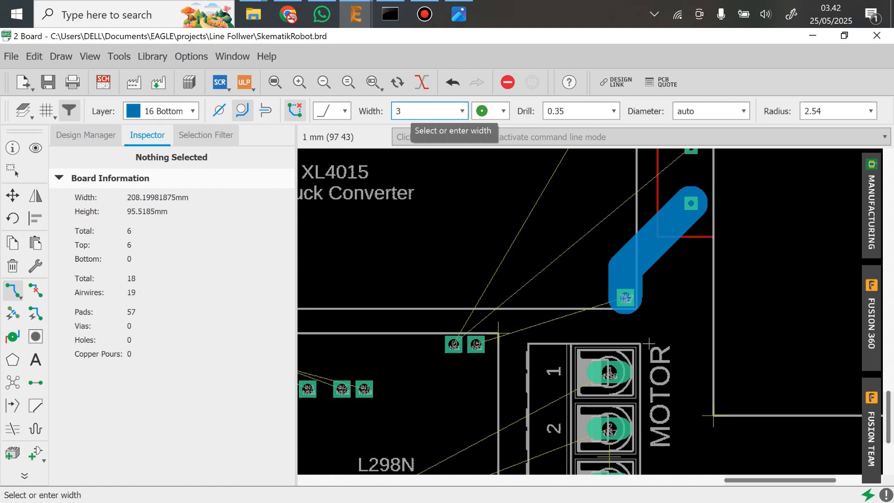
key("BackSpace")
type("2")
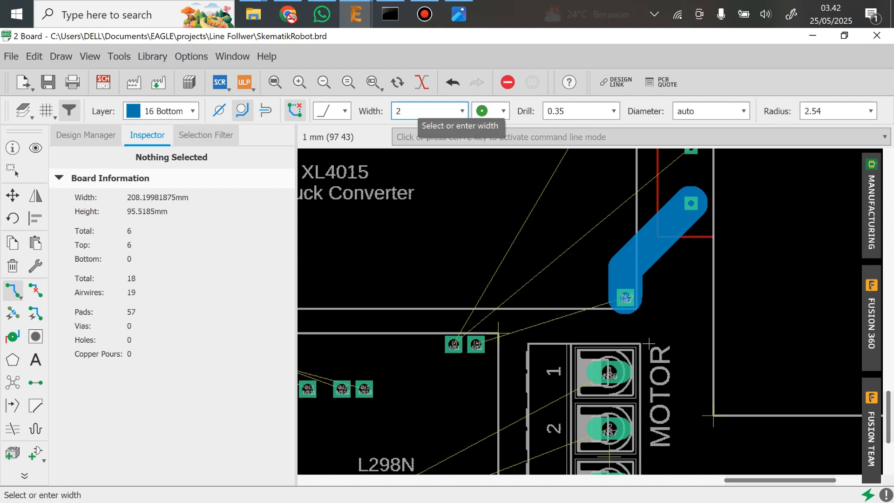
left_click(475, 345)
left_click(624, 298)
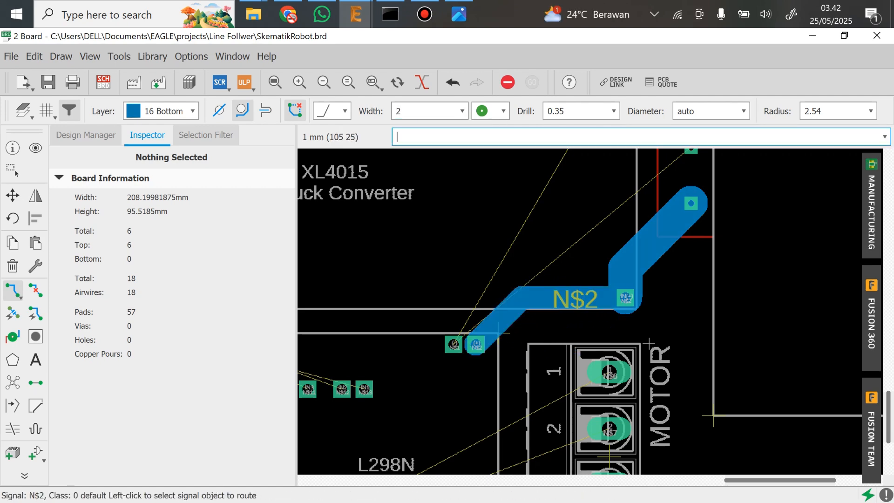
Set the trace width to 1.5 mm and route the L298N's left power pad to the battery holder's upper pad
left_click(453, 344)
key("Escape")
left_click(407, 112)
key("BackSpace")
type("1.5")
middle_click_drag(520, 243, 524, 310)
left_click(457, 410)
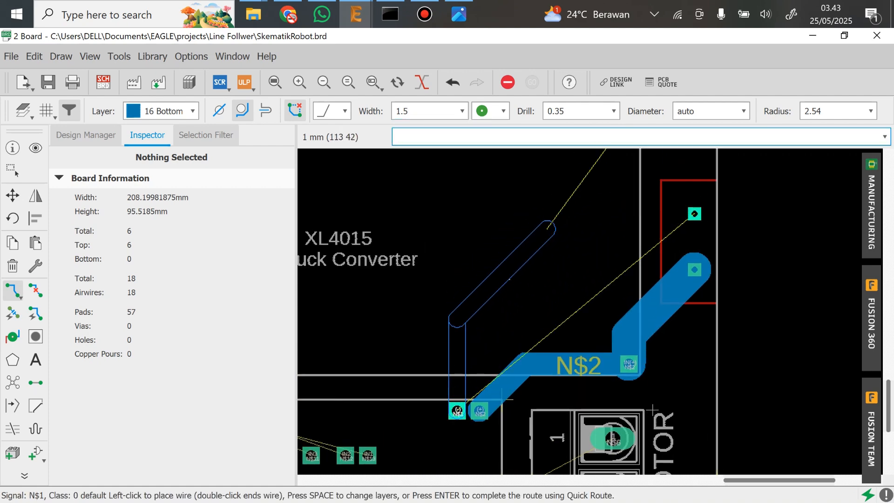
left_click(595, 214)
left_click(694, 213)
Delete the wide N$2 trace segments linking the L298N's right power pad, the XL4015's lower right pad and the battery holder
left_click(13, 266)
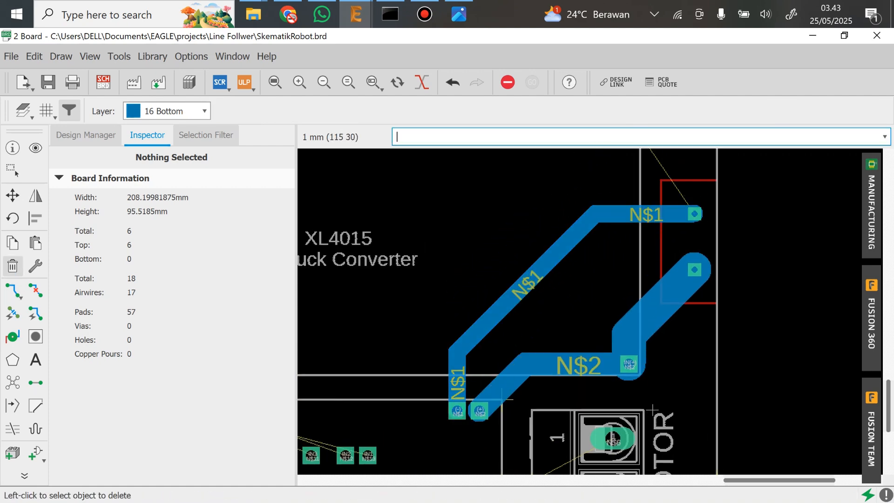
left_click(570, 363)
left_click(638, 328)
left_click(628, 340)
left_click(505, 385)
Reroute N$2 at 1.5 mm from the L298N's right power pad through the XL4015's lower right pad to the battery holder's lower pad
left_click(13, 290)
left_click(479, 410)
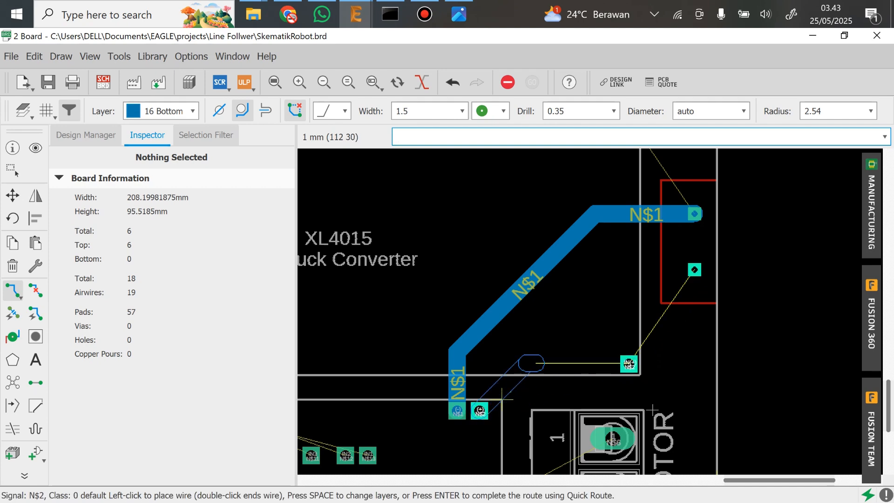
left_click(629, 363)
left_click(694, 269)
Route the L298N's first lower pad to MOTOR terminal 1 and nudge the diagonal trace slightly away from the second pad
scroll(694, 269, "down", 1)
middle_click_drag(620, 441, 716, 278)
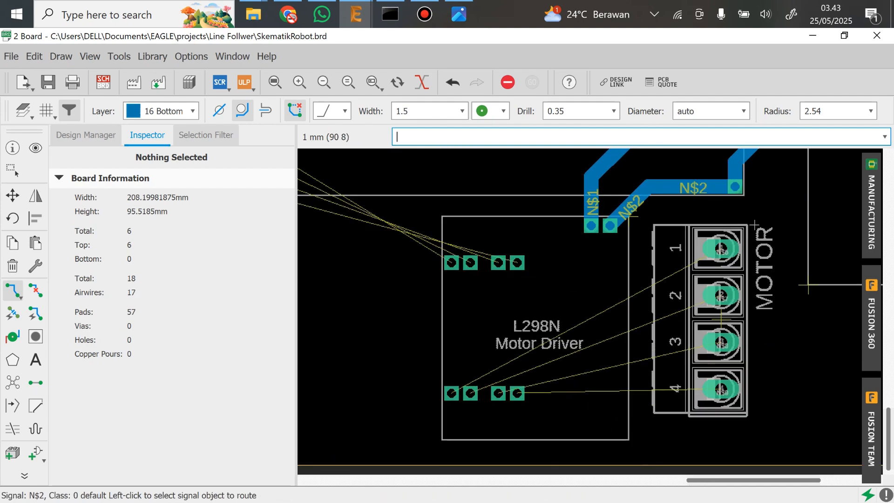
left_click(452, 393)
left_click(720, 249)
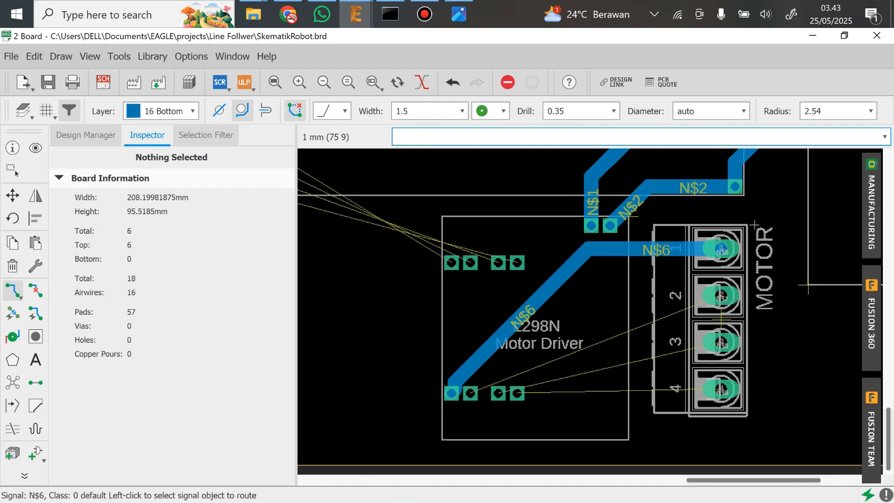
type("move")
key("Return")
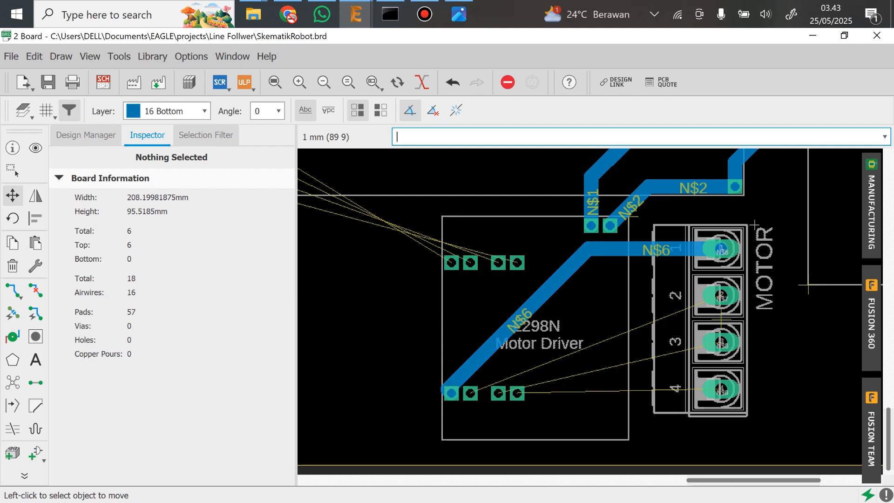
Route the L298N's second lower pad to MOTOR terminal 2 and its fourth lower pad to MOTOR terminal 4
left_click(13, 290)
left_click(470, 392)
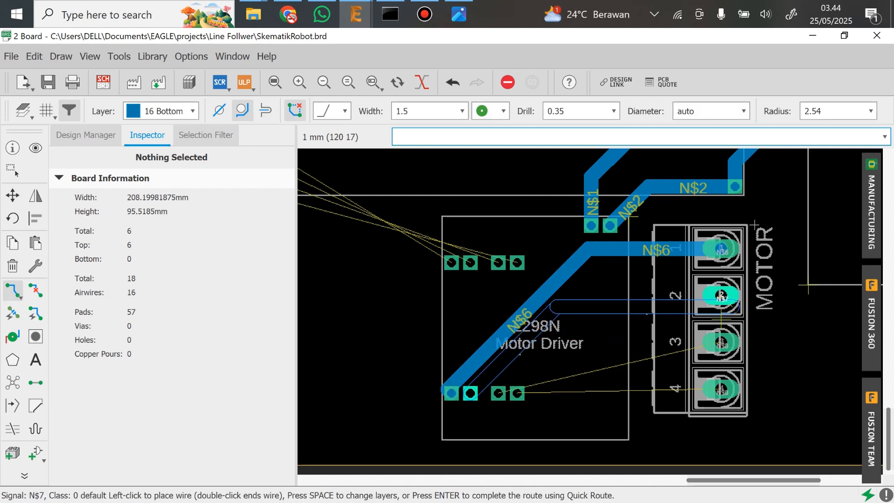
left_click(721, 295)
left_click(498, 393)
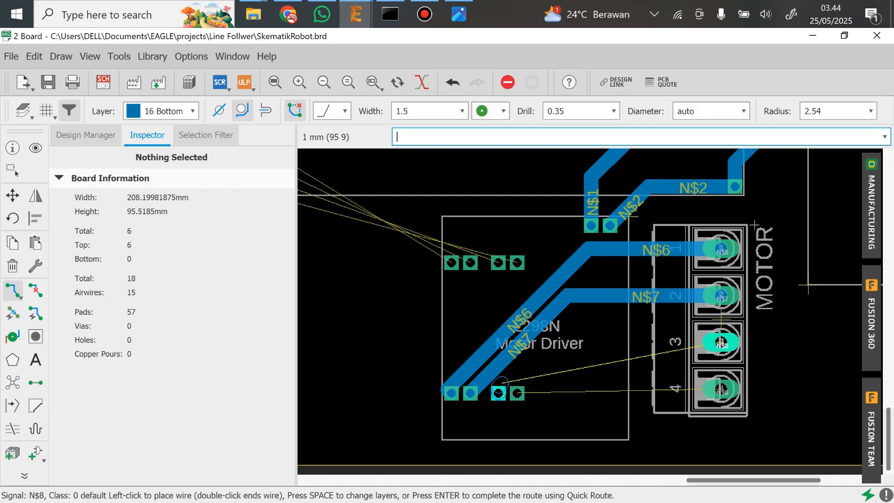
key("Escape")
left_click(517, 393)
left_click(720, 388)
left_click(499, 392)
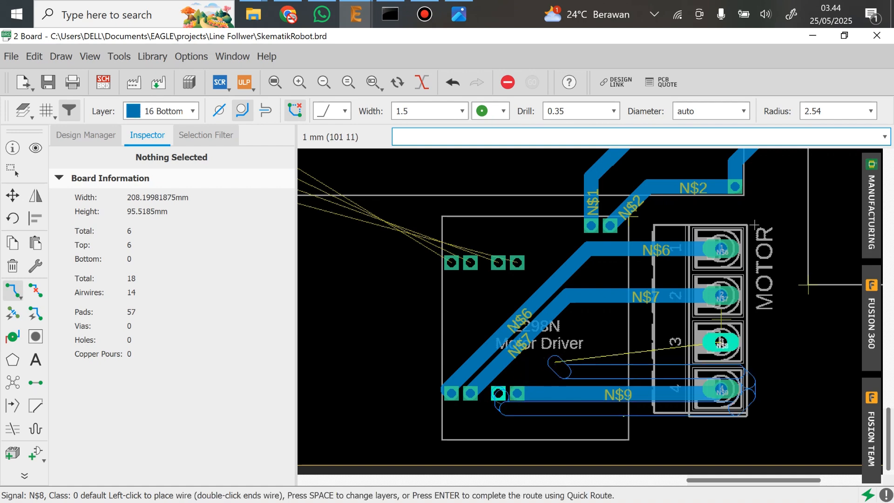
key("Escape")
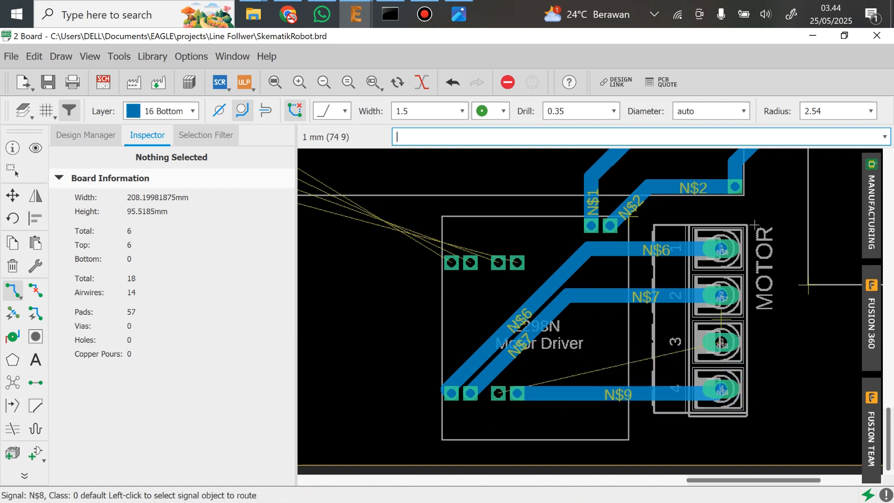
Move the diagonal segments of the N$6 and N$7 traces outward to make room beside the L298N's third lower pad
type("move")
key("Return")
left_click(506, 332)
left_click(497, 324)
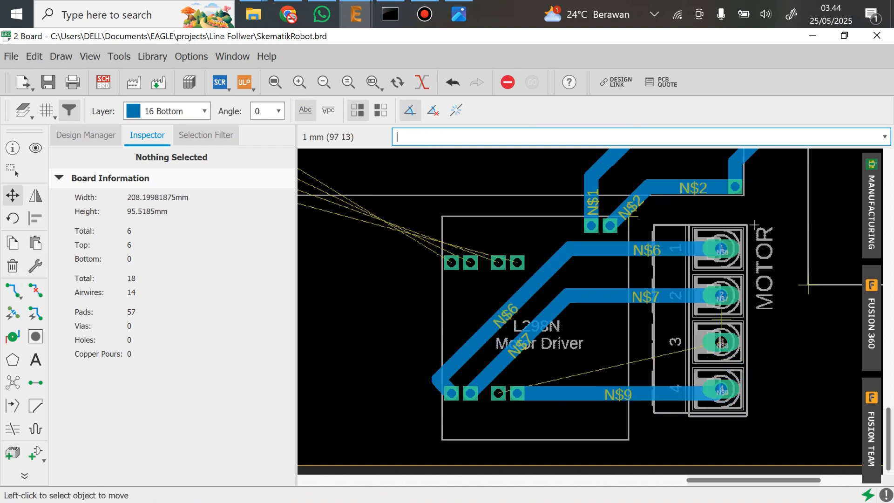
left_click(525, 342)
left_click(516, 342)
Route the L298N's third lower pad to MOTOR terminal 3
left_click(13, 290)
left_click(498, 393)
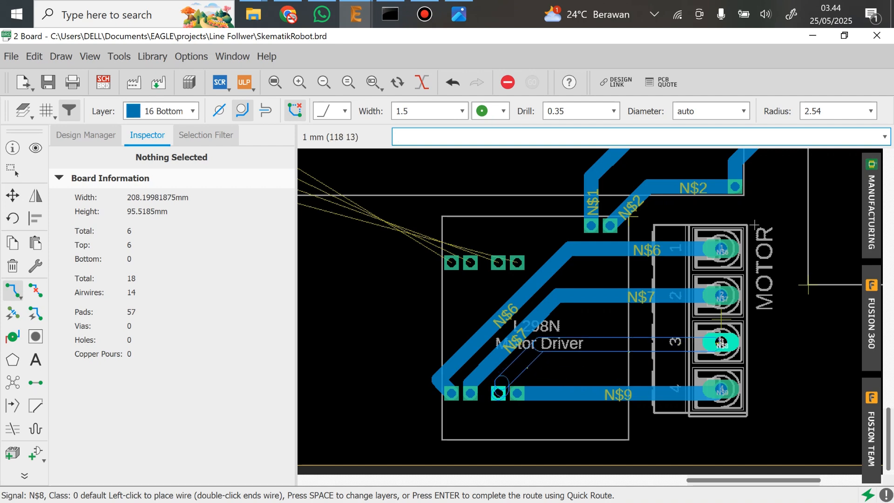
left_click(720, 342)
Route the XL4015's upper right pad straight down to the N$1 trace at the battery holder's upper pad
scroll(686, 401, "down", 3)
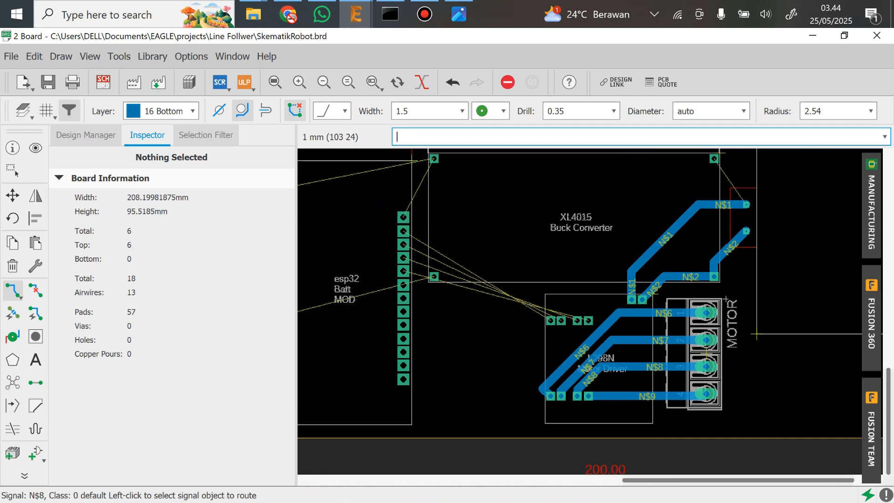
middle_click_drag(622, 308, 714, 367)
scroll(811, 286, "up", 3)
middle_click_drag(811, 286, 652, 354)
left_click(644, 236)
left_click(644, 315)
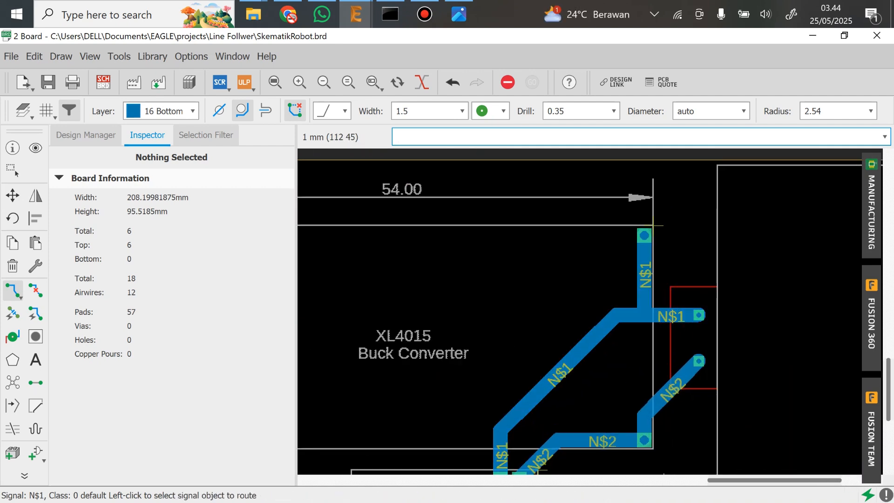
Try to route the XL4015's upper left pad to the first pad of the esp32's right row at 1.5 mm width
scroll(568, 292, "down", 2)
middle_click_drag(372, 261, 634, 286)
middle_click_drag(546, 298, 599, 265)
left_click(607, 243)
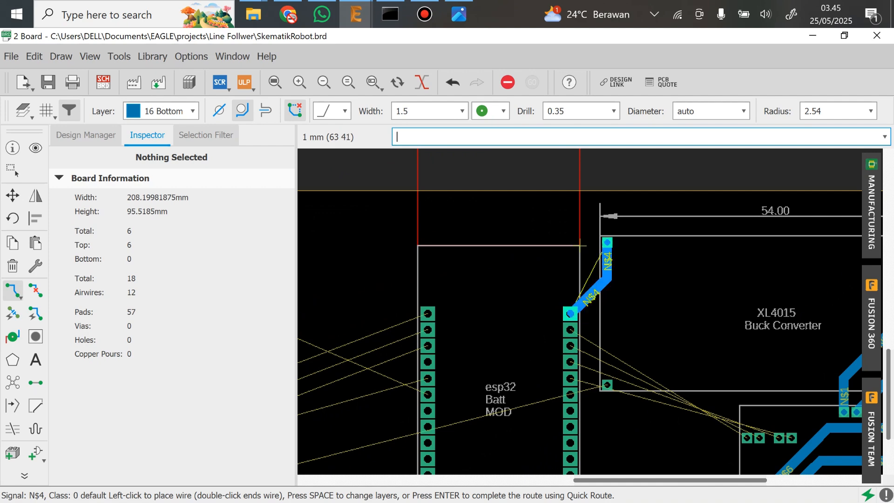
left_click(570, 313)
key("Escape")
key("ctrl+z")
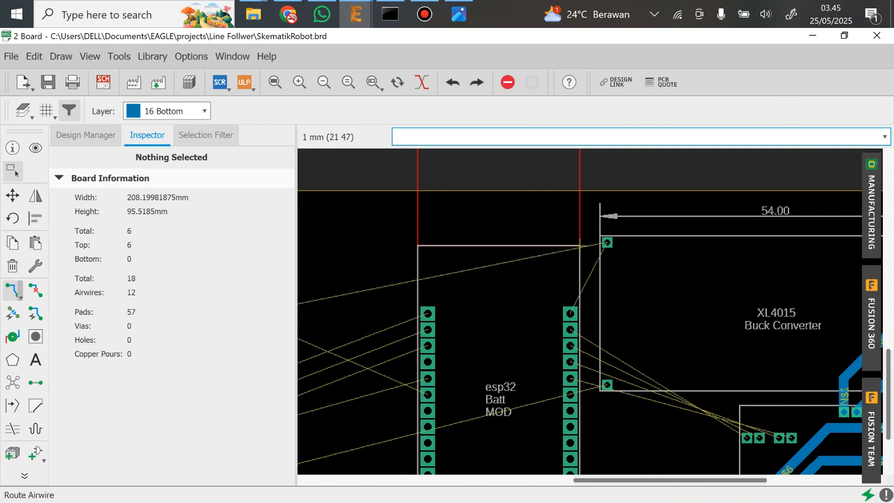
Examine the remaining airwires between the 8 Line Follower, esp32, XL4015 and L298N modules
left_click(12, 290)
scroll(724, 285, "down", 3)
middle_click_drag(724, 285, 561, 241)
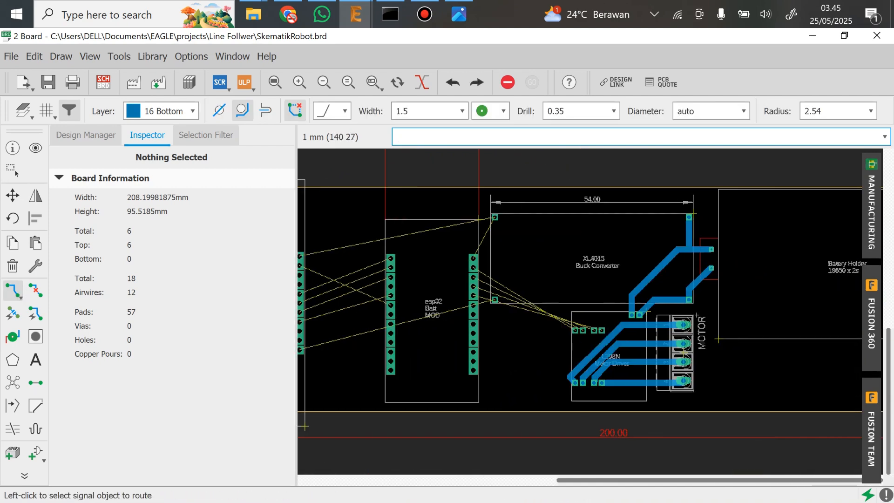
middle_click_drag(783, 283, 693, 282)
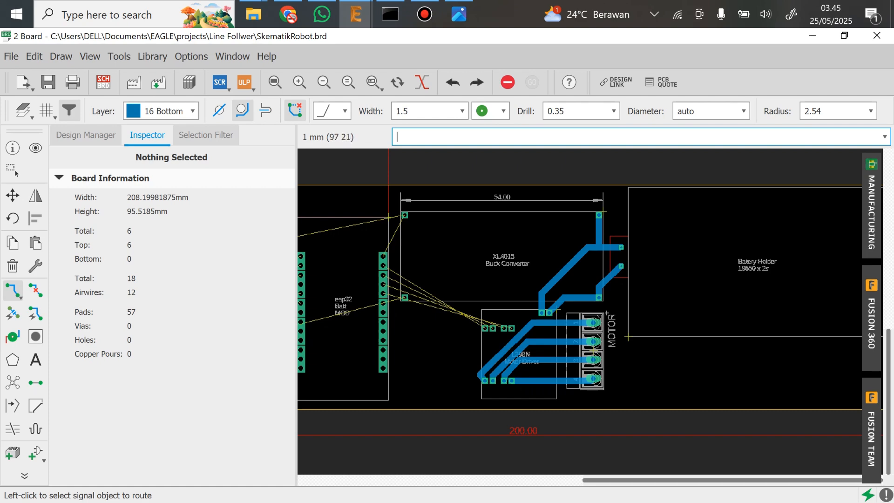
middle_click_drag(501, 331, 689, 363)
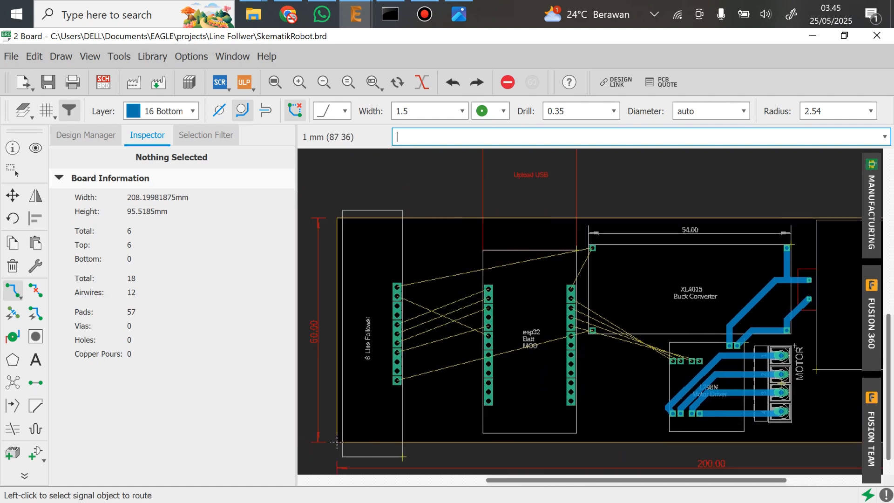
scroll(592, 281, "up", 3)
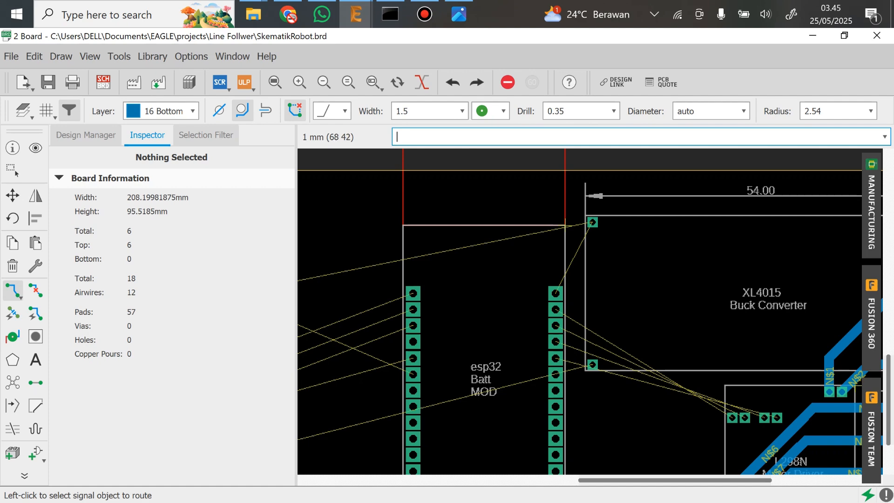
middle_click_drag(478, 348, 603, 311)
scroll(518, 356, "down", 1)
scroll(691, 292, "up", 2)
middle_click_drag(726, 270, 689, 318)
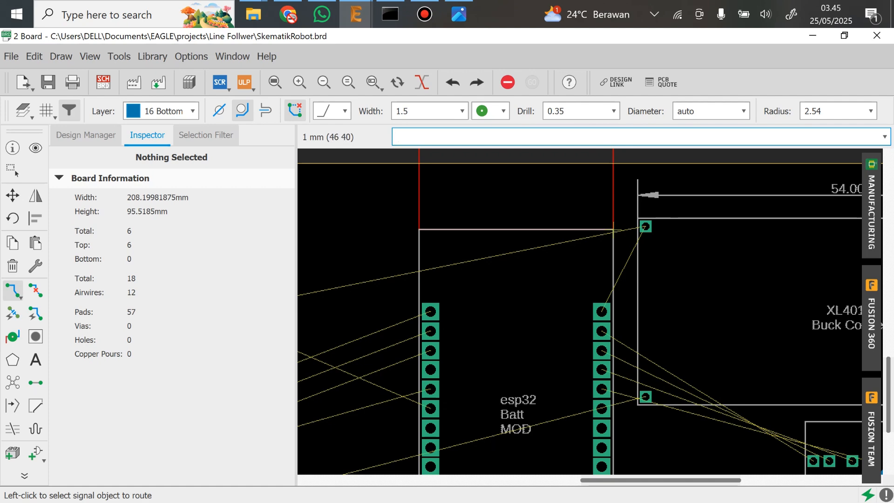
middle_click_drag(619, 325, 674, 279)
middle_click_drag(745, 271, 718, 295)
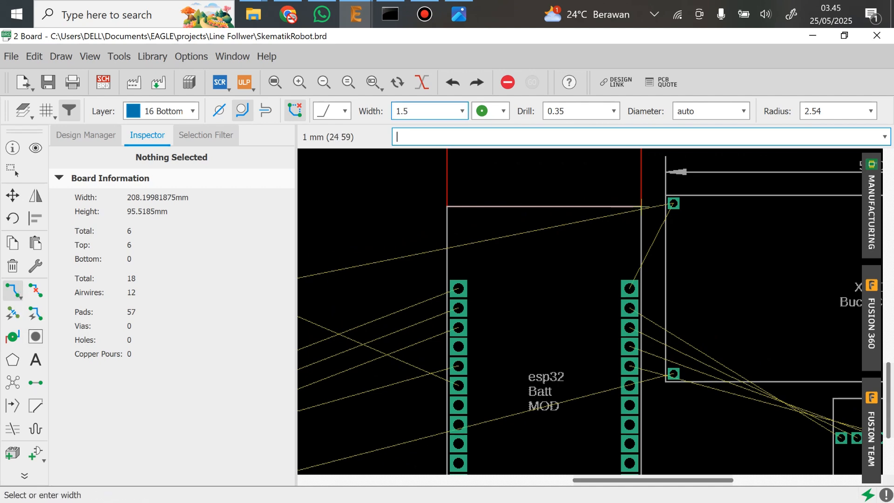
left_click(408, 111)
left_click(462, 111)
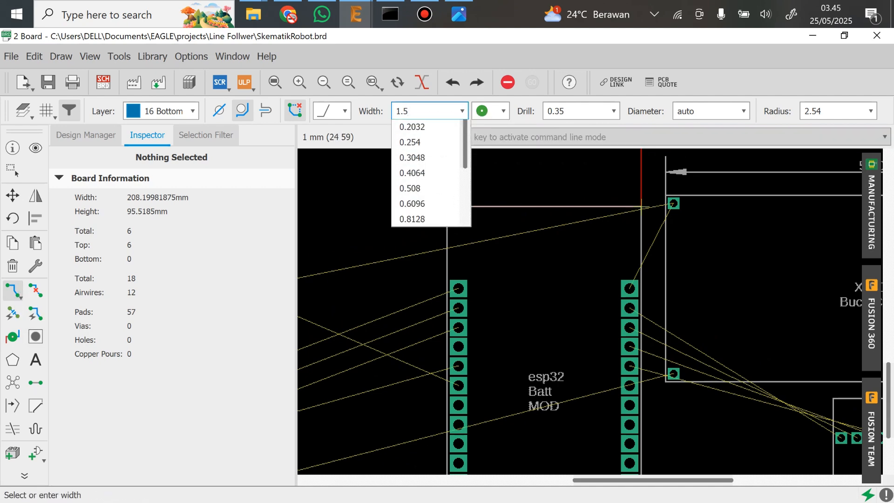
key("Up")
key("Down")
key("Down")
key("Down")
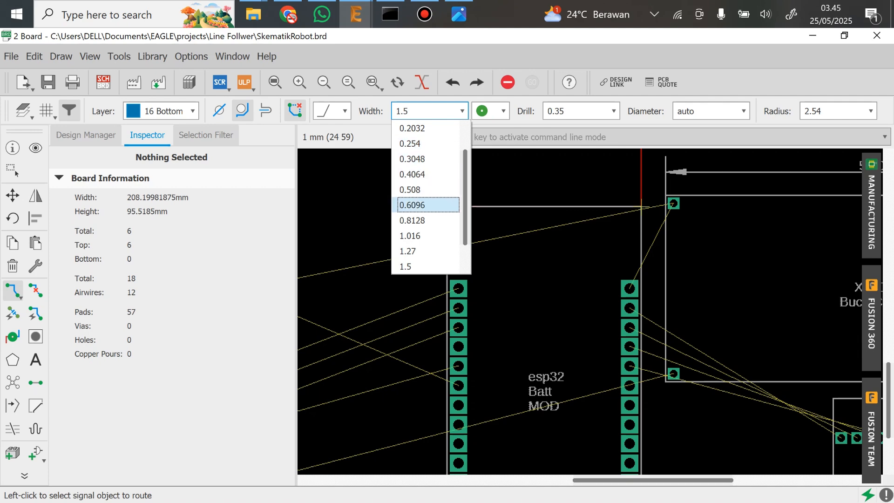
key("Up")
key("Return")
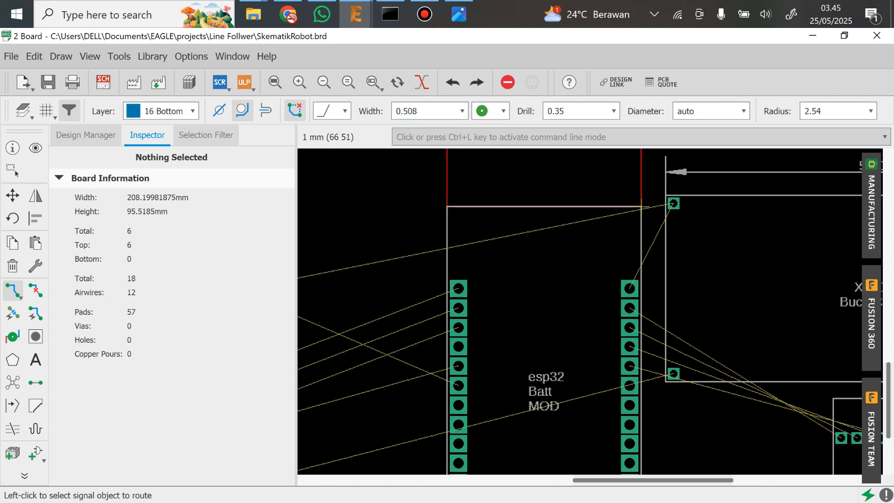
left_click(673, 204)
key("Escape")
Set the trace width to 0.8128 mm and route the XL4015's upper left pad to the first pad of the esp32's right row
left_click(462, 111)
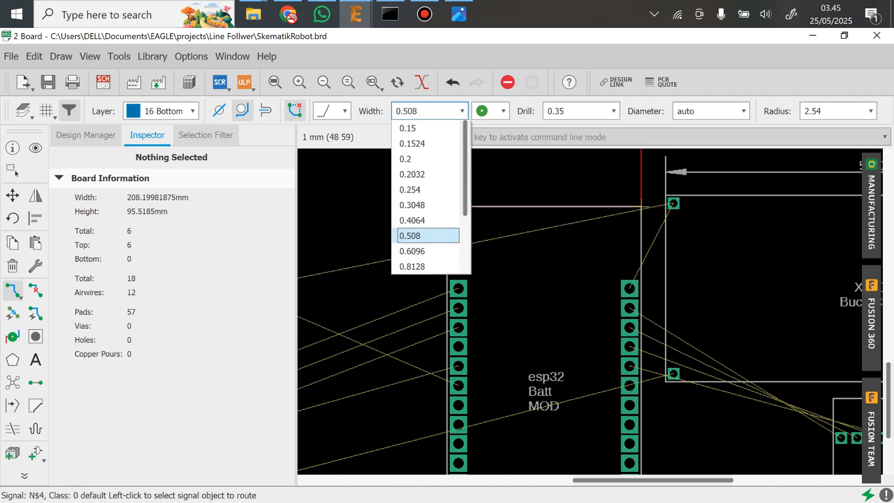
key("Down")
key("Down")
key("Return")
left_click(673, 204)
left_click(629, 288)
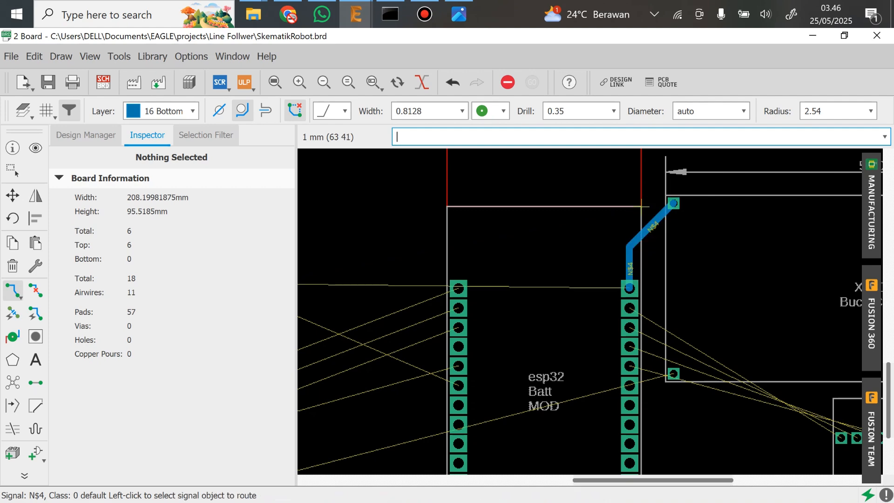
Route the XL4015's upper left pad across the esp32's upper edge to the first pad of the 8 Line Follower
middle_click_drag(629, 288, 741, 243)
left_click(785, 158)
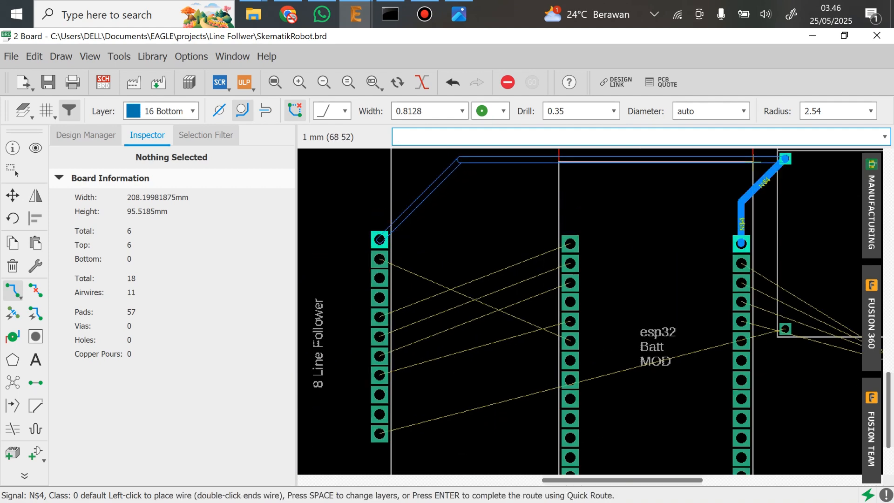
left_click(380, 239)
Route the 8 Line Follower's second pad over the esp32's left pad row and around to that row's sixth pad
middle_click_drag(379, 240, 370, 196)
left_click(371, 215)
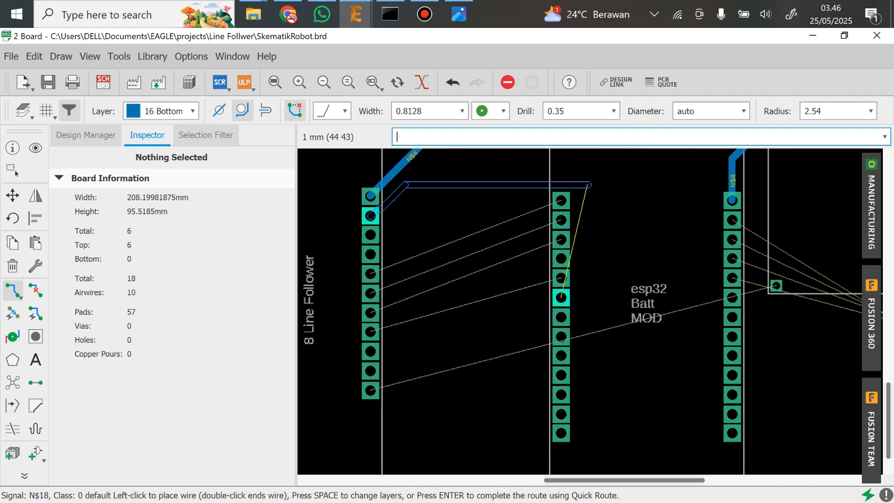
left_click(588, 177)
left_click(561, 298)
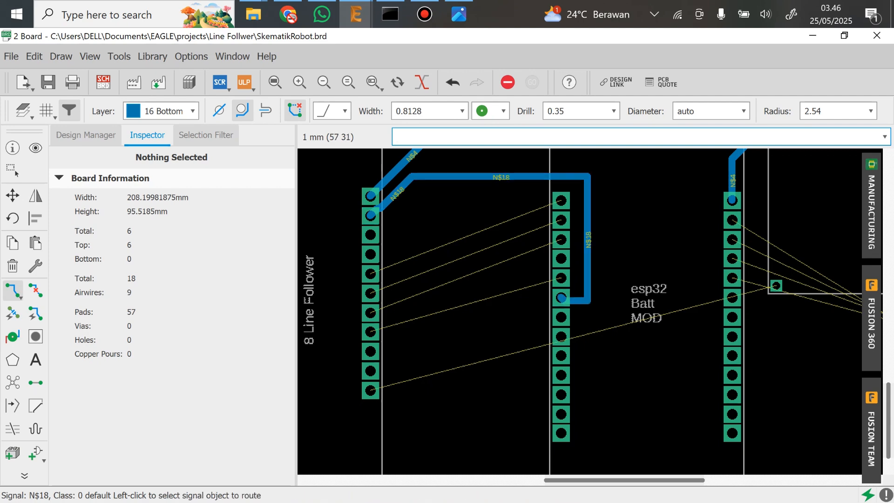
Route the 8 Line Follower's last pad below the esp32's pad rows and up to the XL4015's lower left pad
middle_click_drag(591, 386, 566, 348)
scroll(567, 347, "down", 1)
left_click(382, 352)
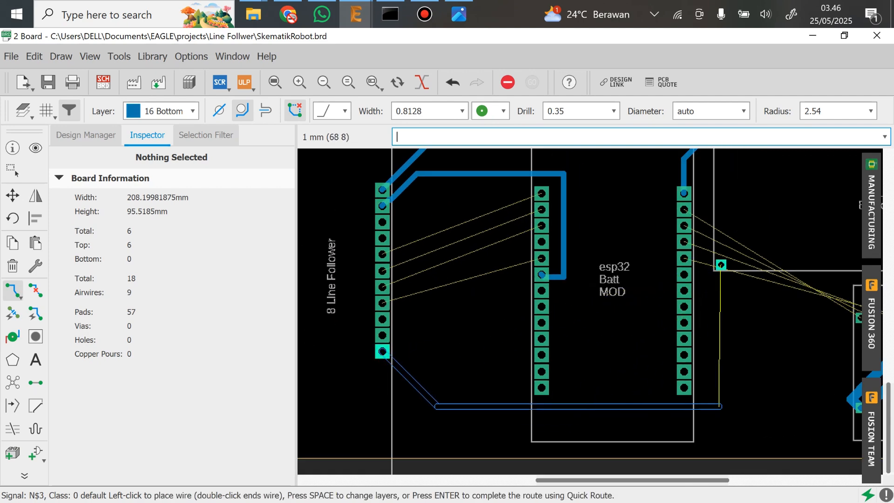
left_click(720, 407)
left_click(722, 265)
Route the second pad of the esp32's right row to the L298N's first upper pad, approaching it from above
middle_click_drag(713, 234, 573, 269)
scroll(668, 315, "up", 2)
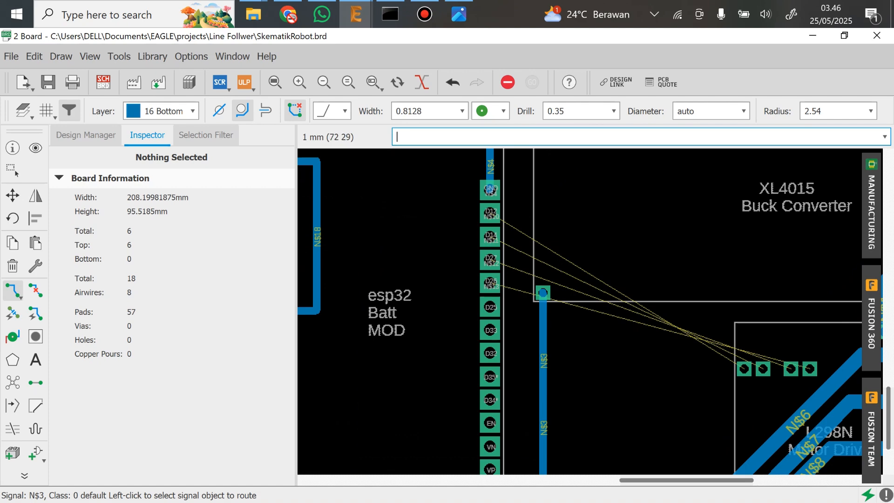
left_click(490, 213)
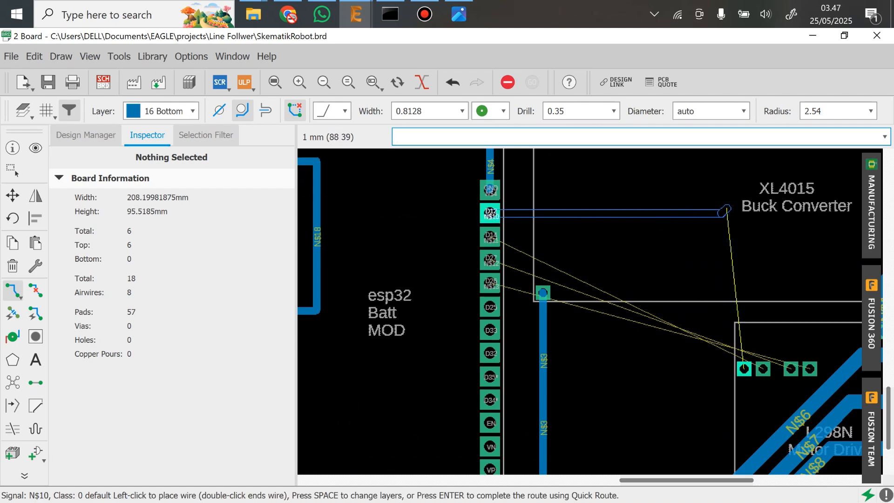
left_click(744, 272)
left_click(744, 369)
Route the third pad of the esp32's right row around the L298N's first upper pad to its second upper pad from below
left_click(490, 236)
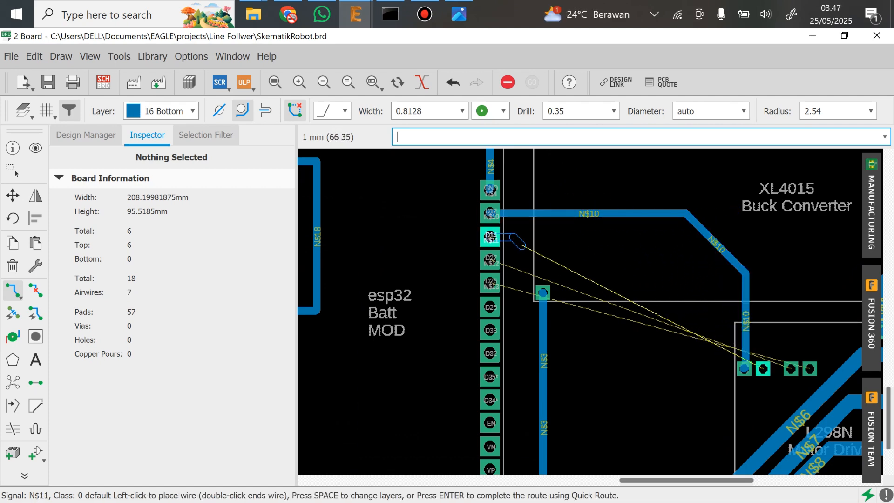
left_click(727, 292)
left_click(726, 384)
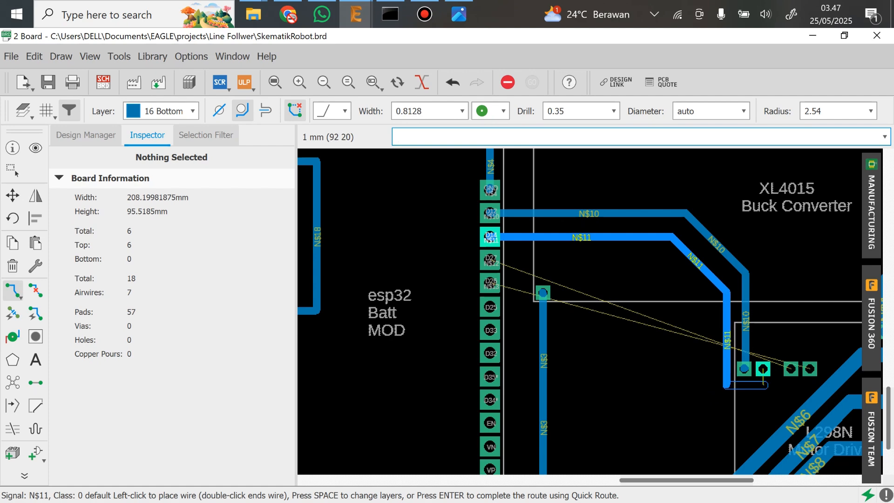
left_click(762, 368)
Route the fourth pad of the esp32's right row around the existing traces to the L298N's third upper pad from below
left_click(490, 260)
left_click(699, 300)
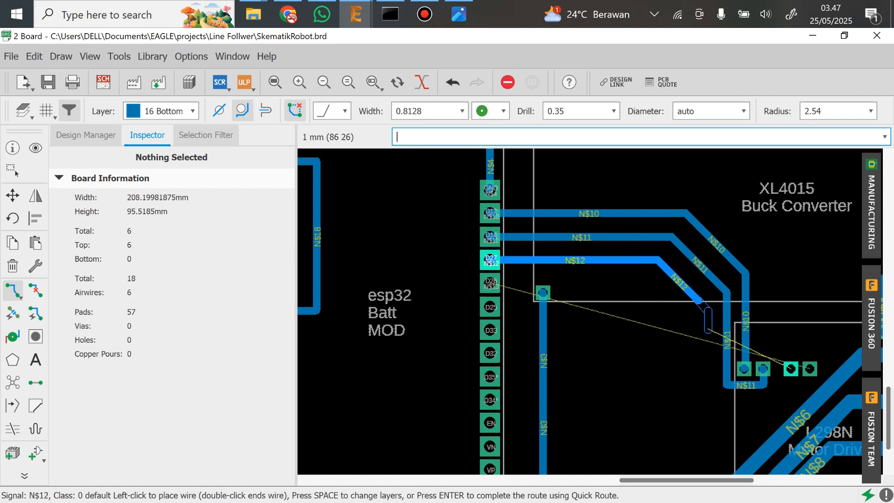
left_click(698, 403)
left_click(791, 368)
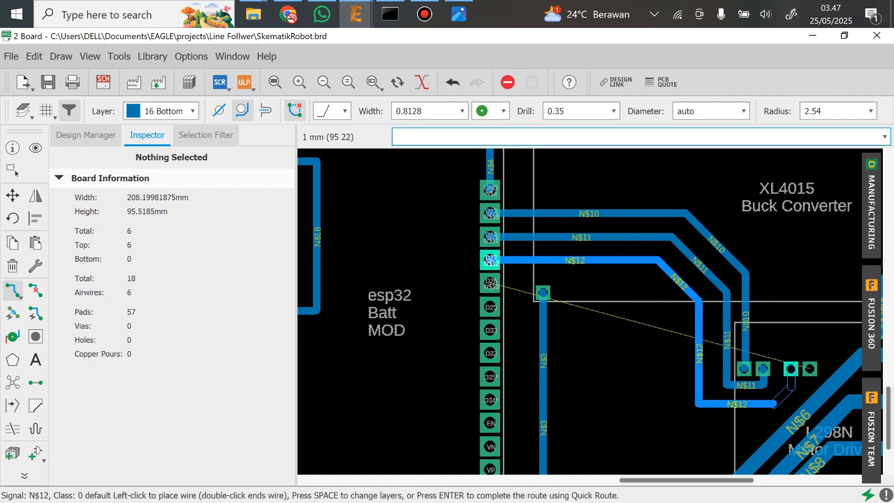
Route a 0.8128-wide trace from the fifth pad of the esp32's right row to just below the L298N's upper pads
left_click(491, 283)
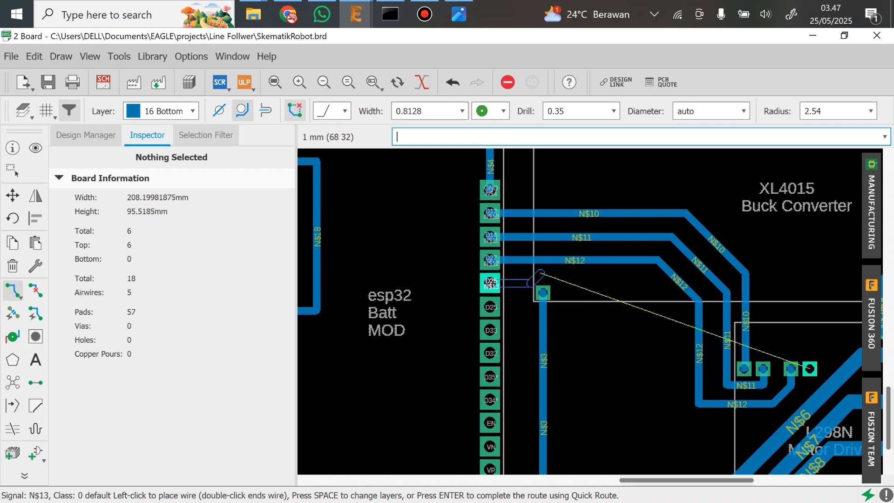
left_click(586, 273)
left_click(680, 422)
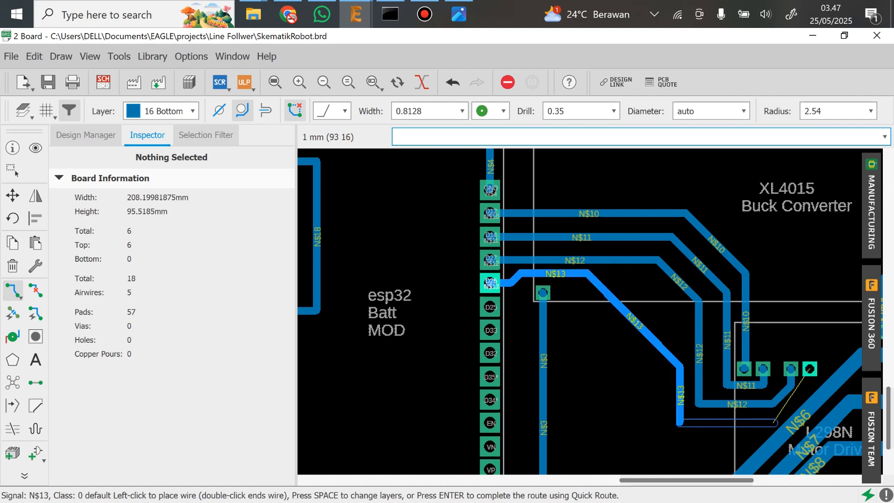
left_click(765, 422)
key("Escape")
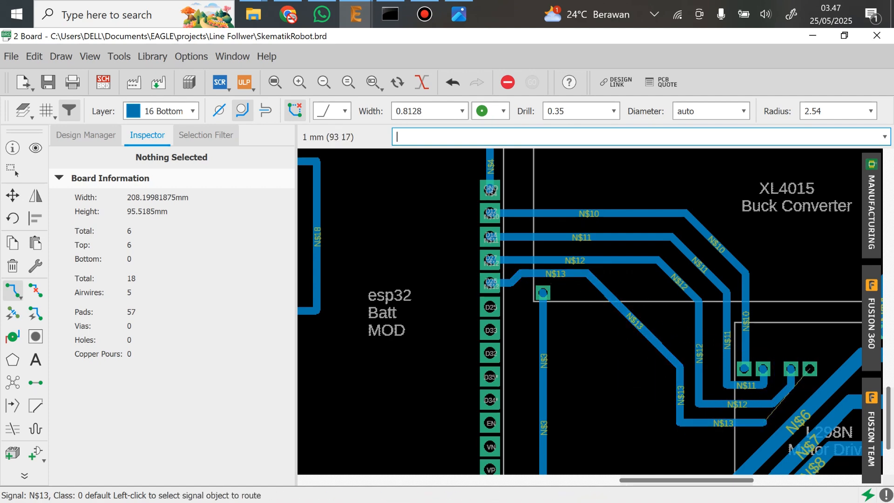
Continue that trace with a width of 0.3048 up to the L298N's fourth upper pad
left_click(462, 110)
left_click(409, 203)
left_click(765, 422)
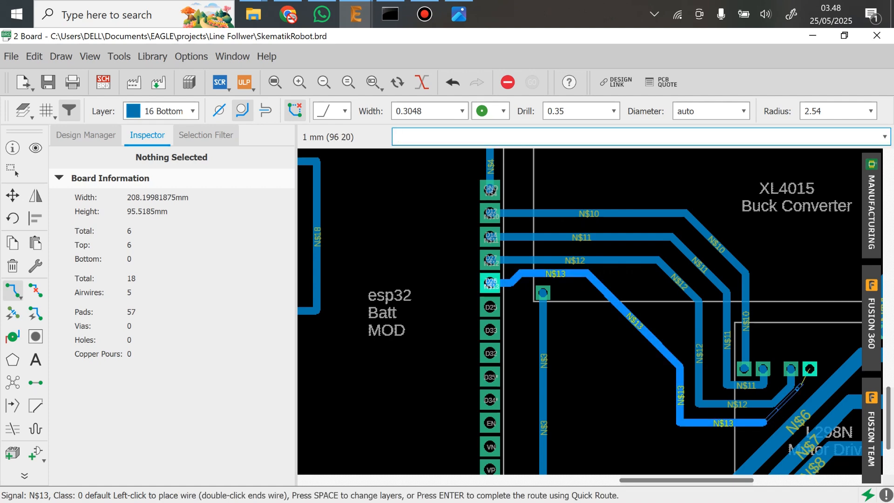
left_click(792, 404)
left_click(809, 368)
scroll(775, 343, "down", 5)
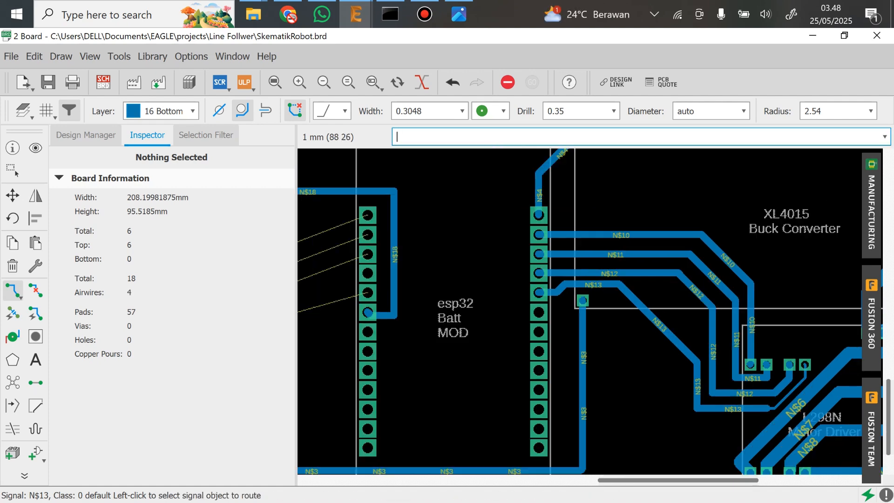
Route the 8 Line Follower's eighth pad to the fifth pad of the esp32's left row with a 0.8128-wide trace
scroll(519, 327, "up", 4)
left_click(462, 111)
left_click(410, 267)
left_click(373, 328)
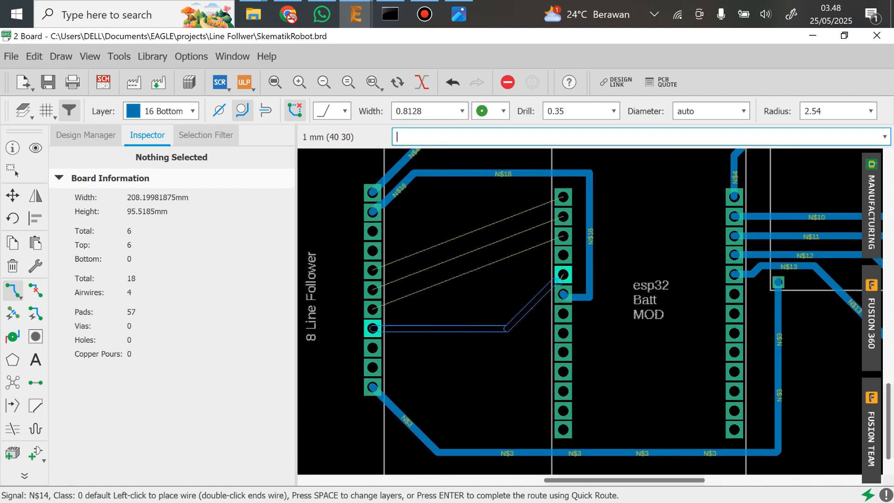
left_click(543, 274)
Route the 8 Line Follower's seventh, sixth and fifth pads to the third, second and first pads of the esp32's left row
left_click(372, 309)
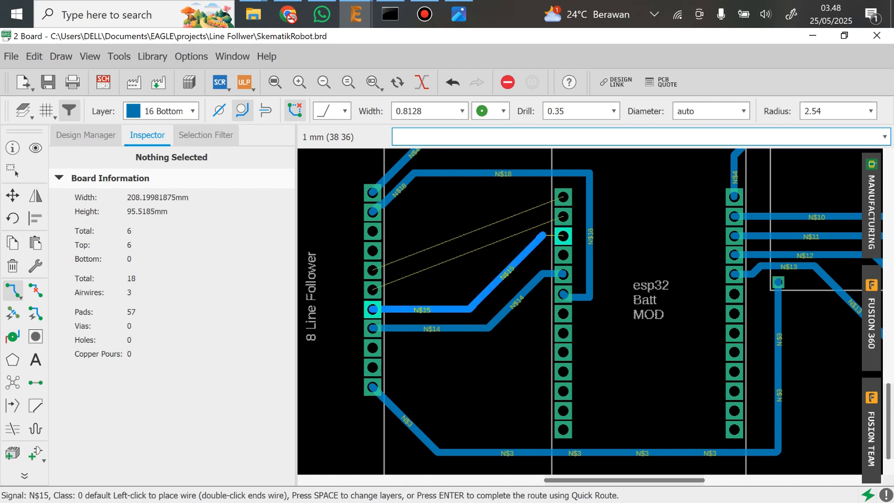
left_click(543, 235)
left_click(372, 289)
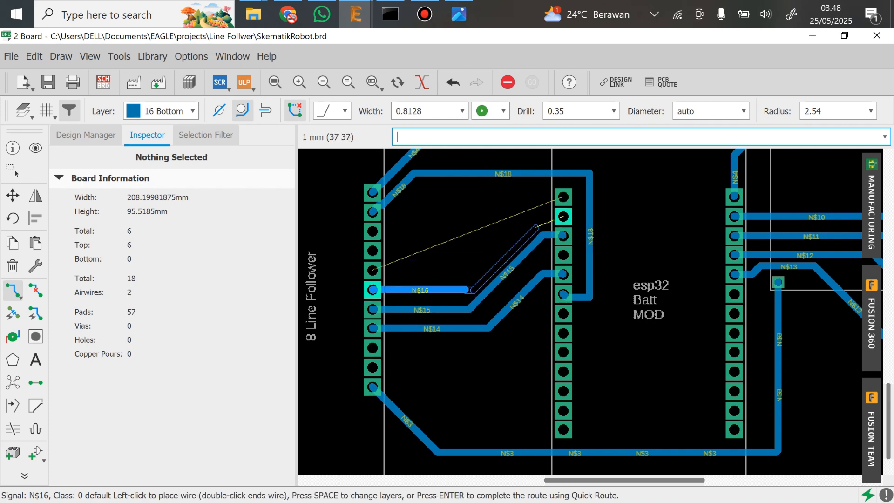
left_click(559, 215)
left_click(373, 270)
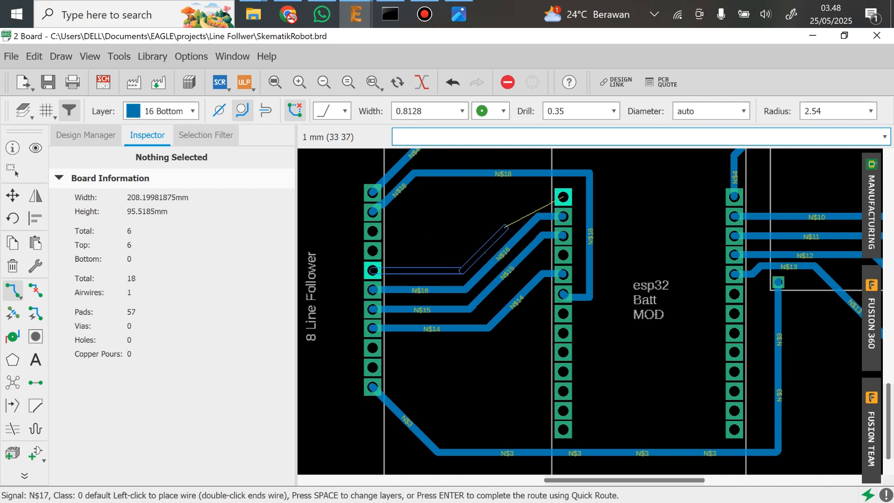
left_click(563, 197)
Review the routed board, examining the traces between all modules and the overall layout inside the outline
scroll(563, 197, "down", 5)
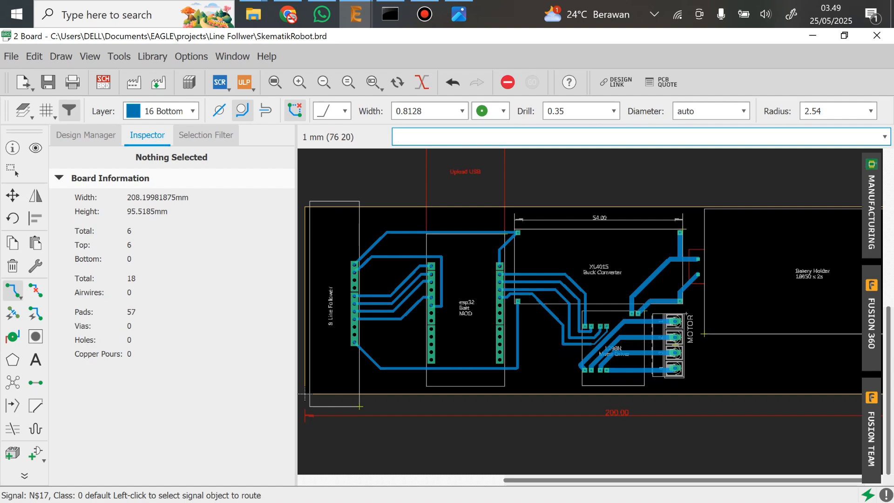
scroll(522, 318, "up", 4)
middle_click_drag(737, 386, 575, 358)
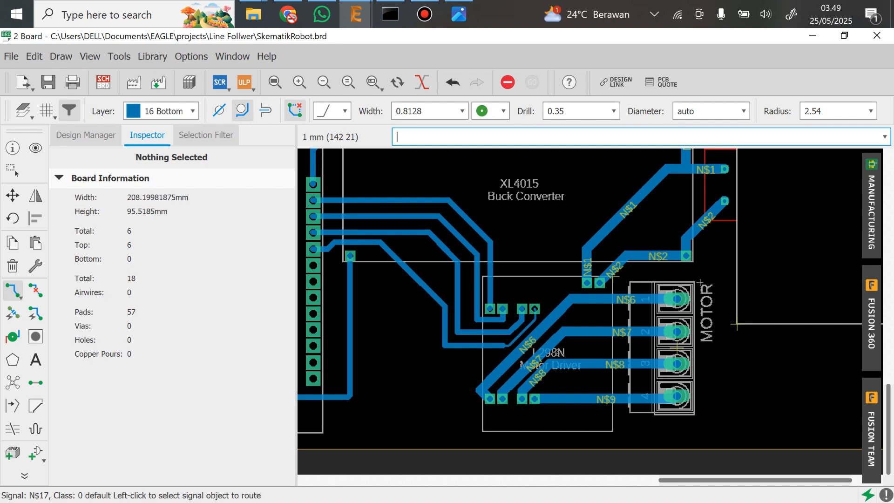
scroll(736, 324, "down", 1)
middle_click_drag(791, 283, 630, 359)
scroll(642, 327, "down", 2)
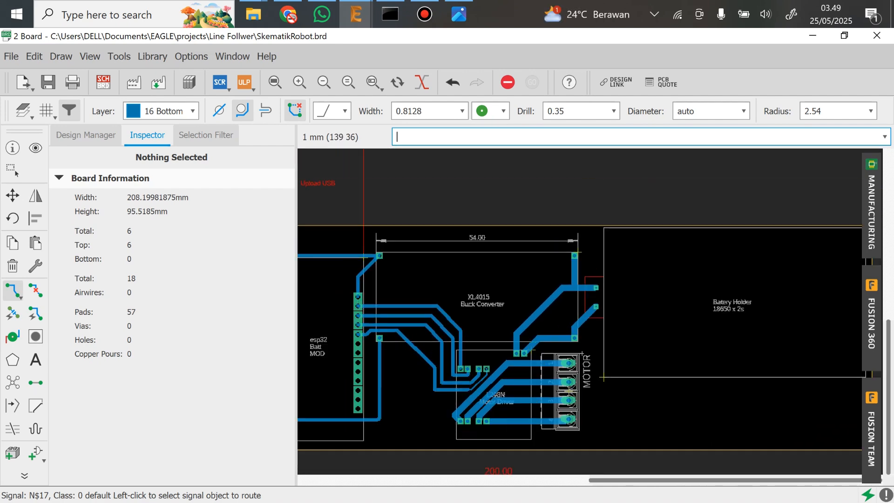
middle_click_drag(516, 334, 731, 315)
middle_click_drag(507, 326, 551, 329)
scroll(551, 329, "down", 2)
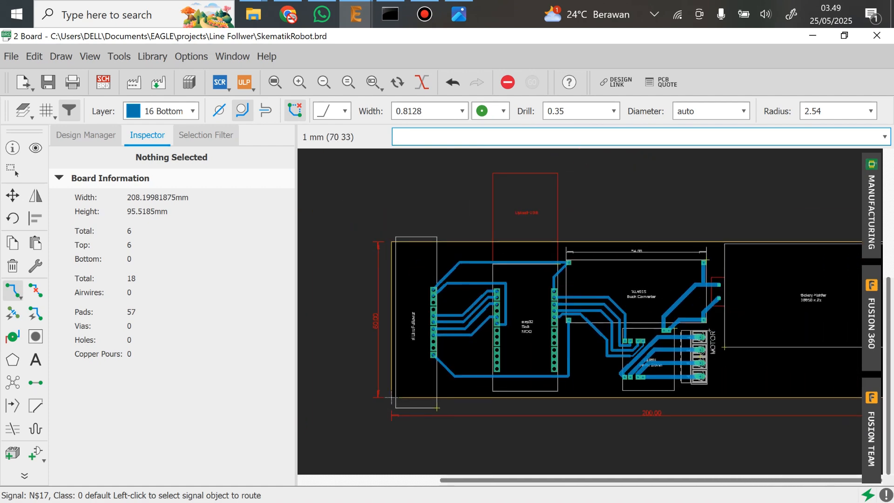
middle_click_drag(664, 314, 598, 320)
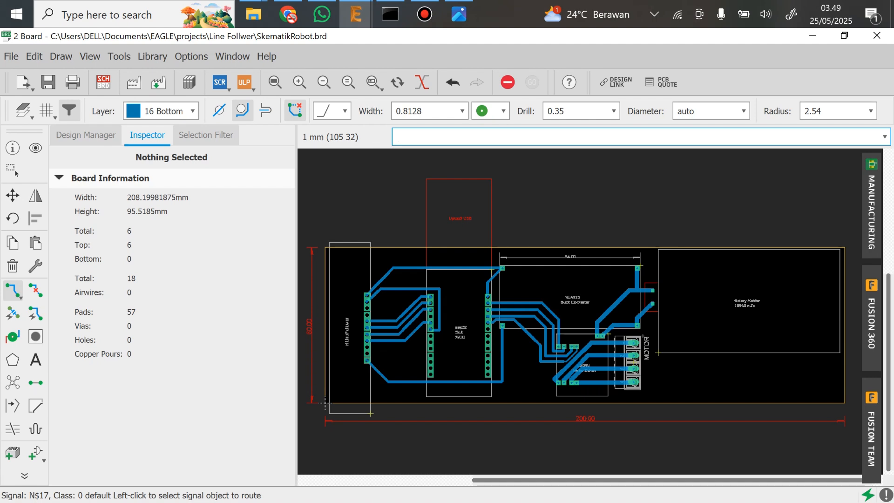
scroll(325, 401, "up", 1)
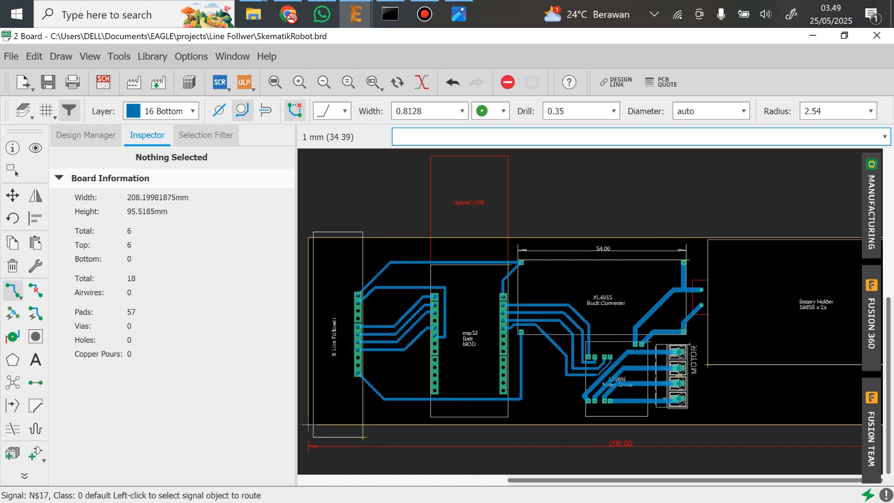
middle_click_drag(307, 424, 386, 381)
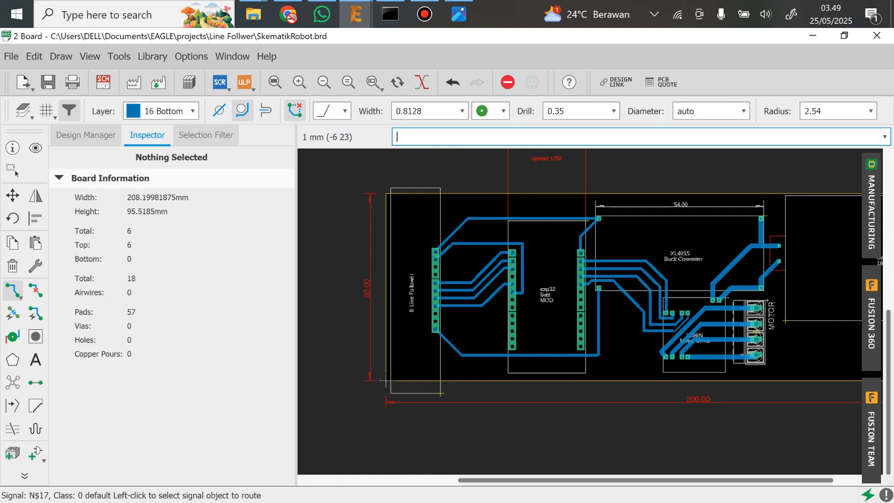
scroll(385, 381, "down", 2)
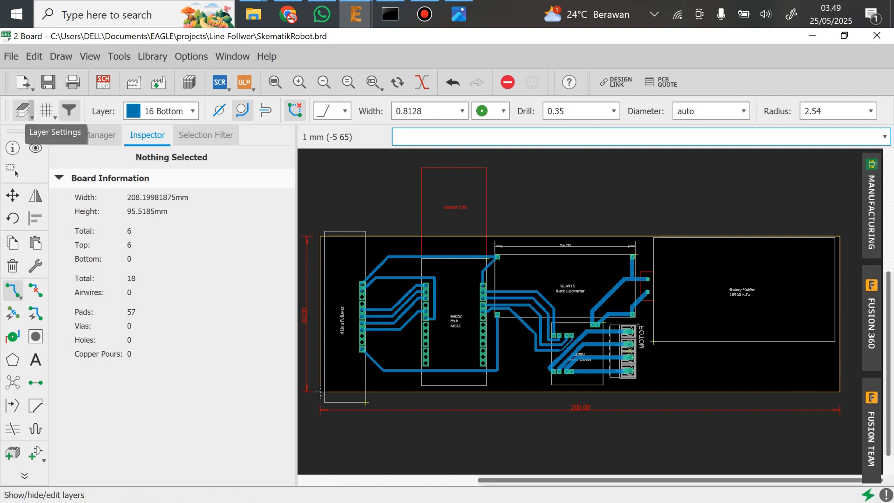
Hide all board layers except Bottom and Pads
left_click(22, 112)
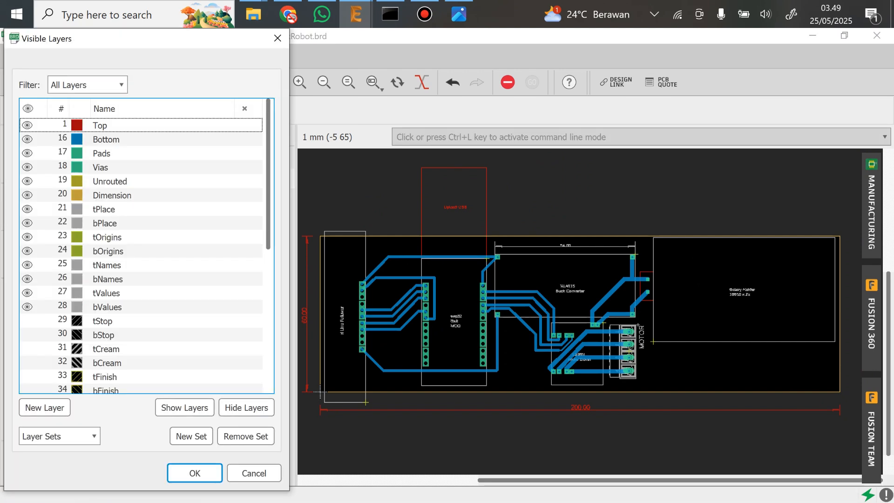
left_click(247, 407)
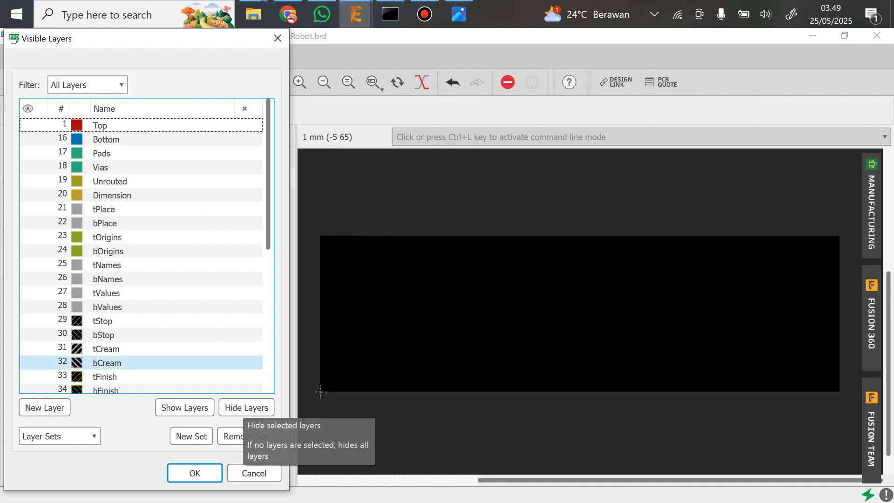
left_click(29, 139)
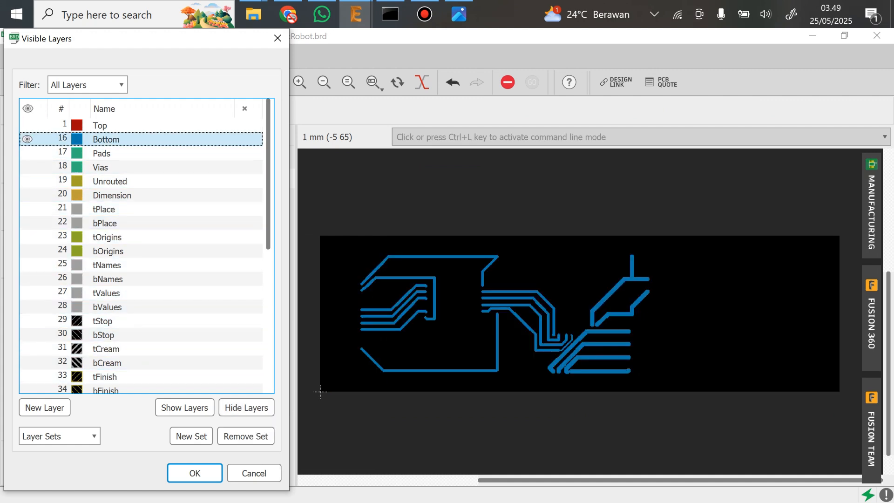
left_click(28, 153)
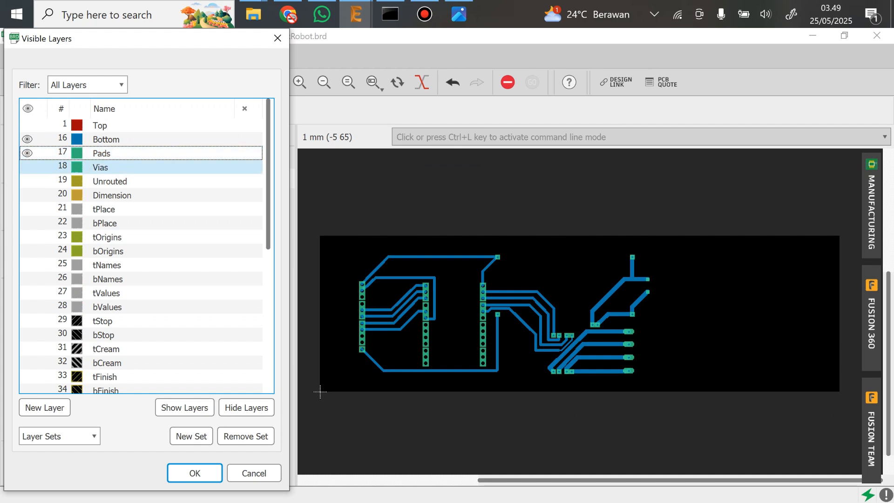
left_click(28, 167)
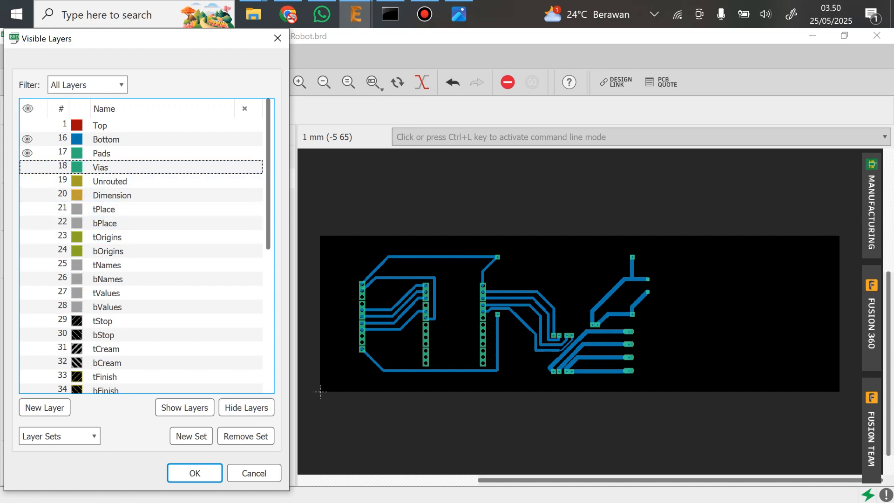
key("Return")
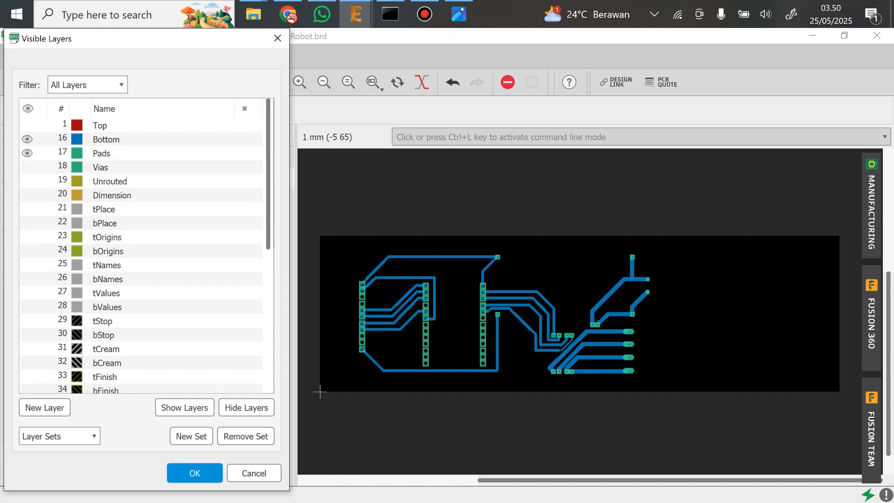
Inspect the remaining traces and pads and open the print settings for the board
scroll(470, 333, "up", 5)
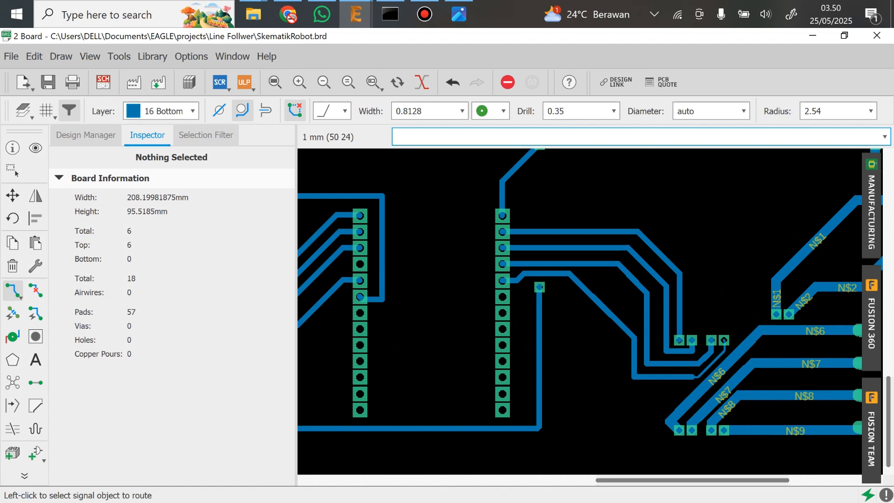
scroll(339, 424, "down", 4)
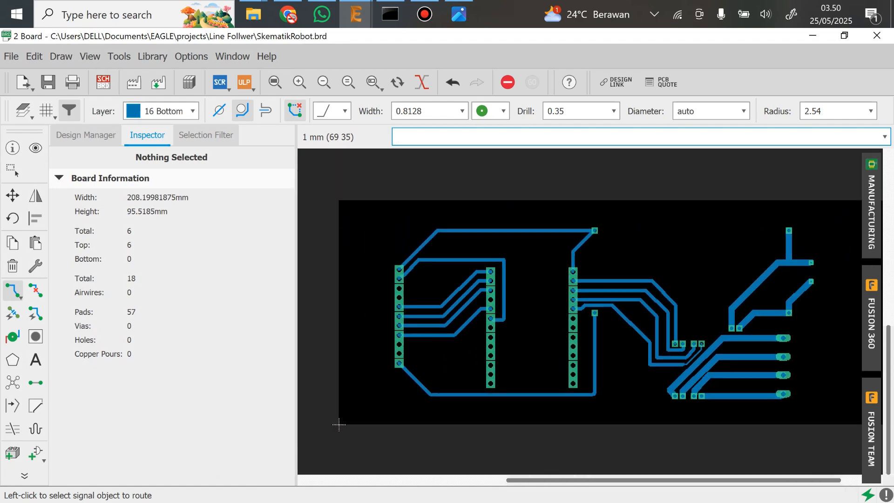
scroll(338, 424, "down", 4)
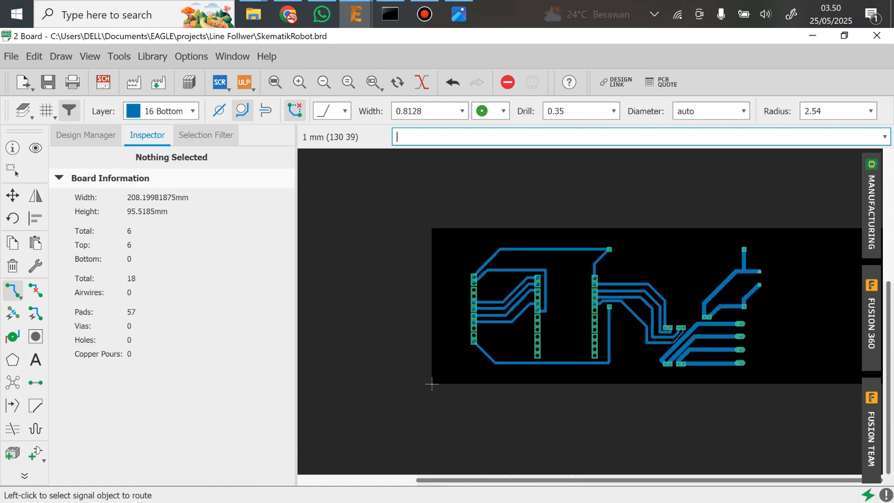
middle_click_drag(431, 384, 385, 391)
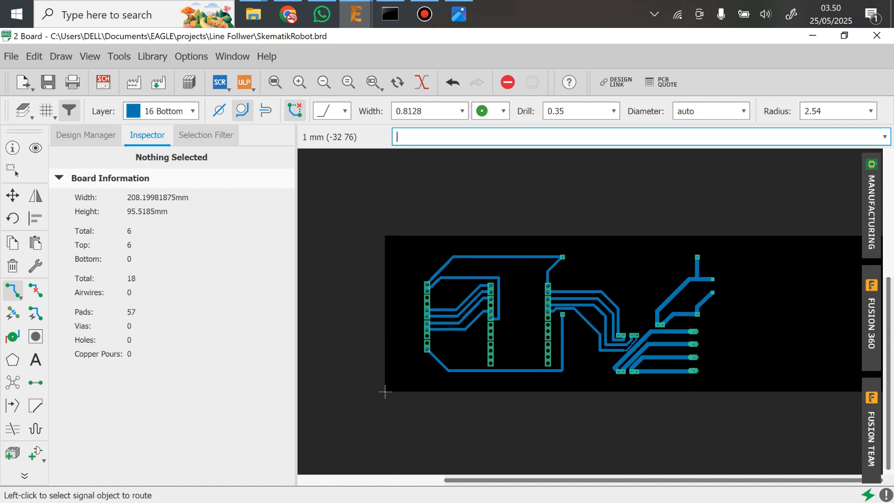
key("alt+f")
key("Down")
key("Down")
key("Down")
key("Down")
key("Down")
key("Down")
key("Down")
key("Down")
key("Down")
key("Down")
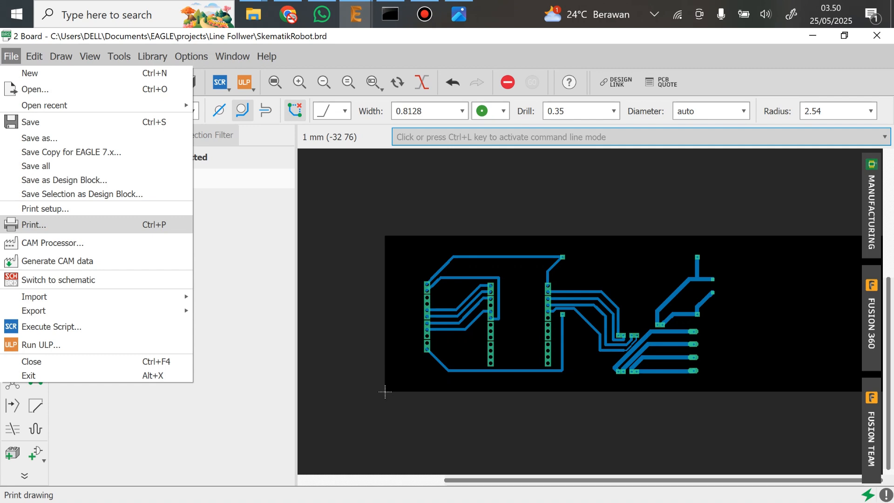
left_click(34, 225)
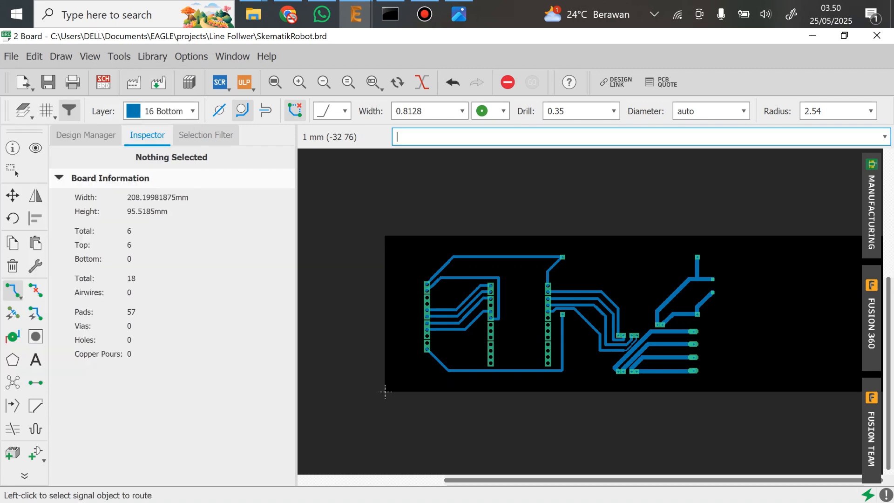